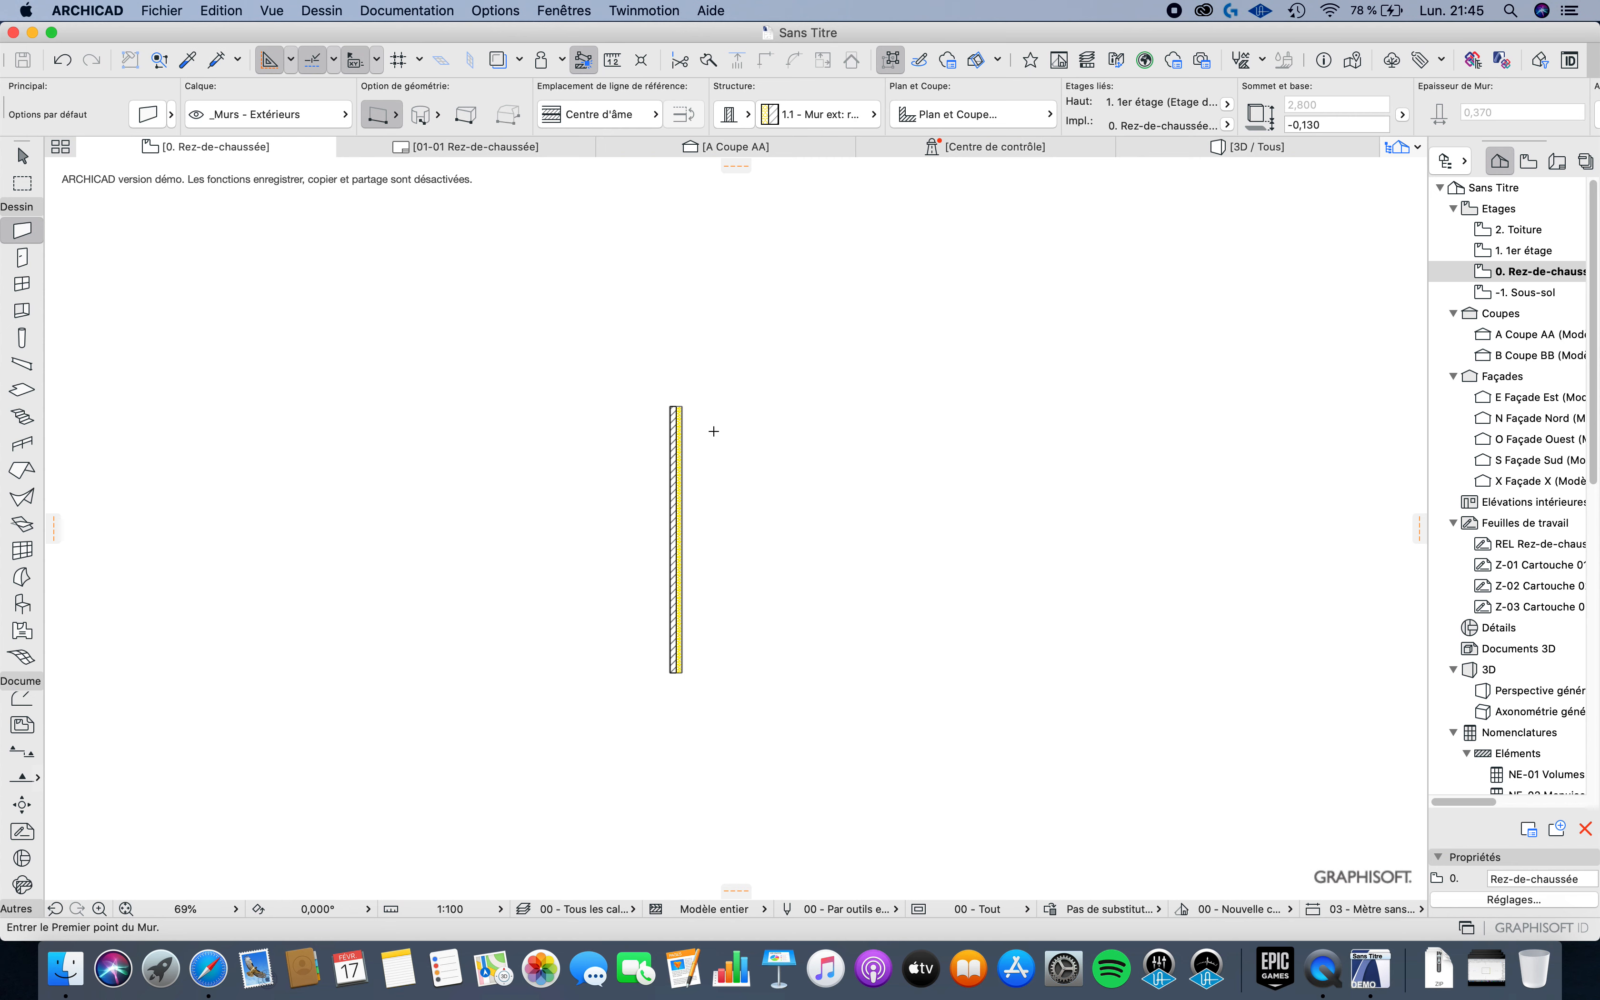
Step: Try to draw a horizontal exterior wall from the vertical wall's upper end with the reference line at Centre d'âme
scroll(701, 400, up, 2)
click(646, 410)
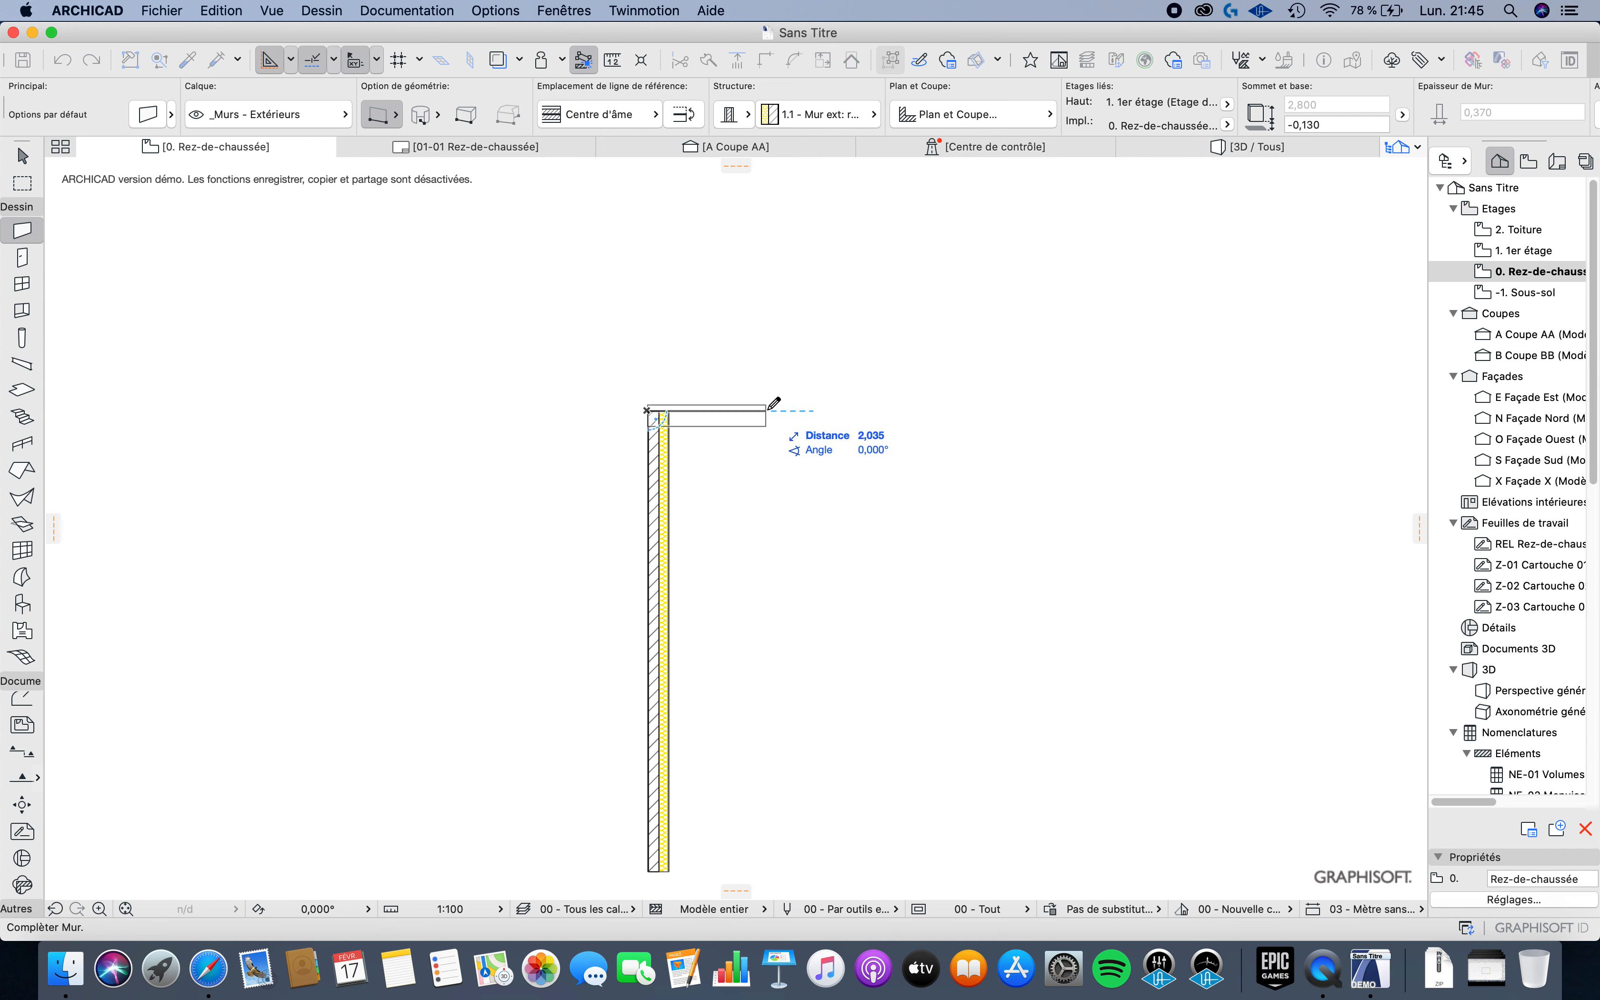
click(804, 408)
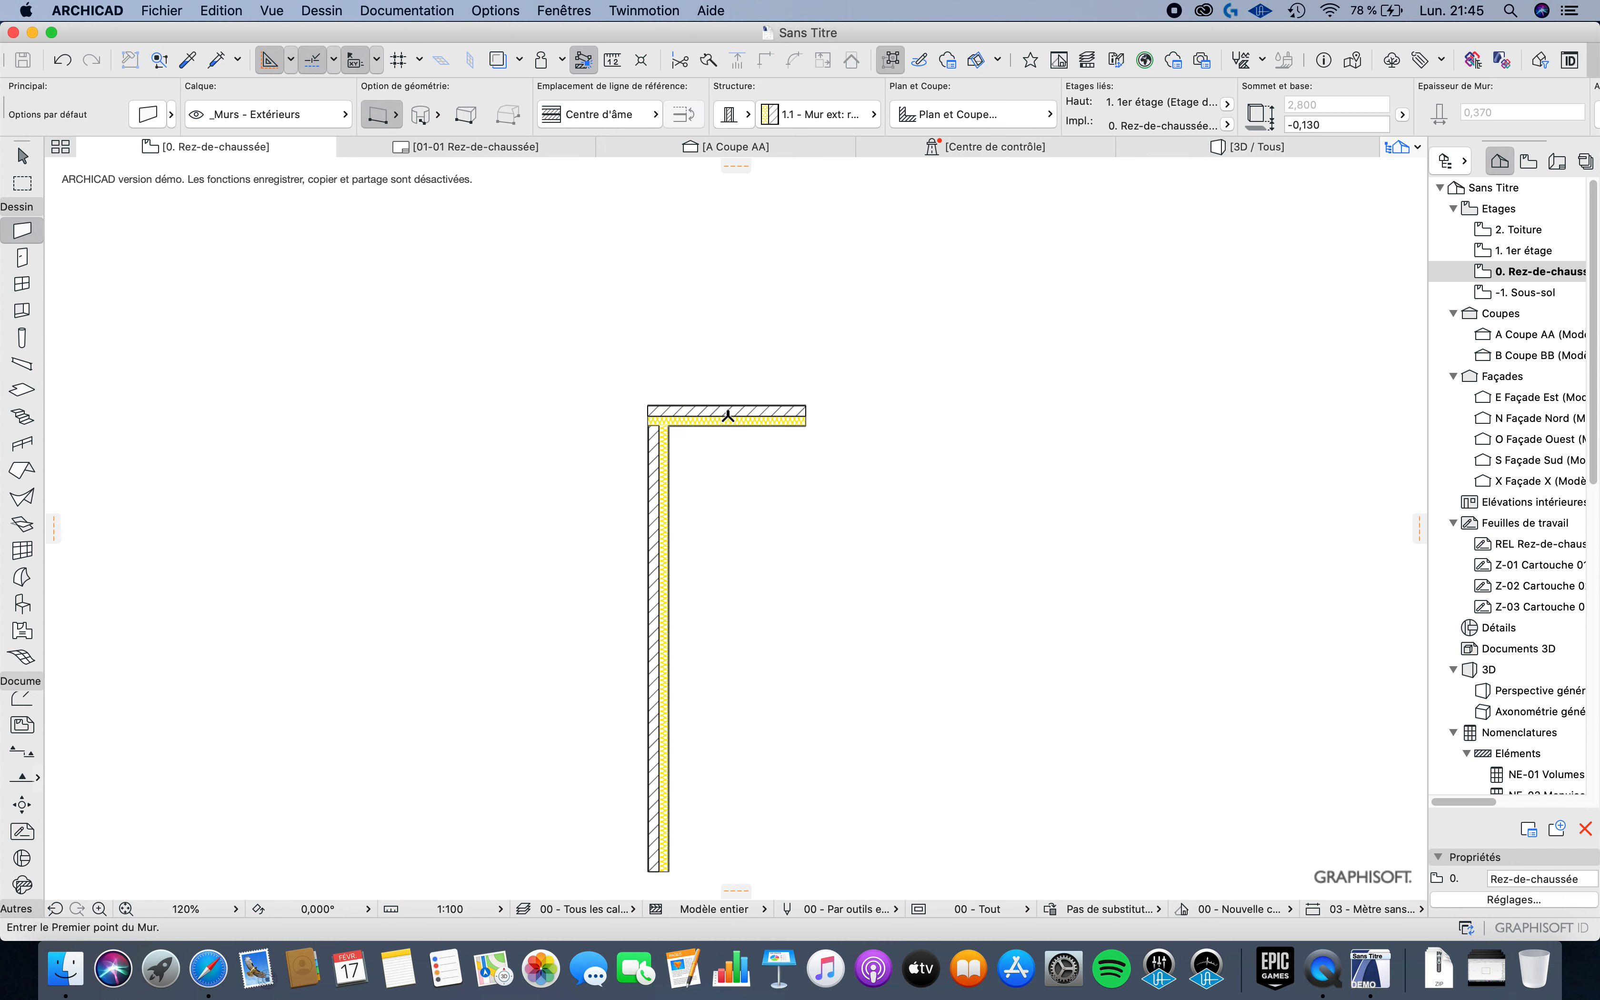
scroll(715, 431, up, 3)
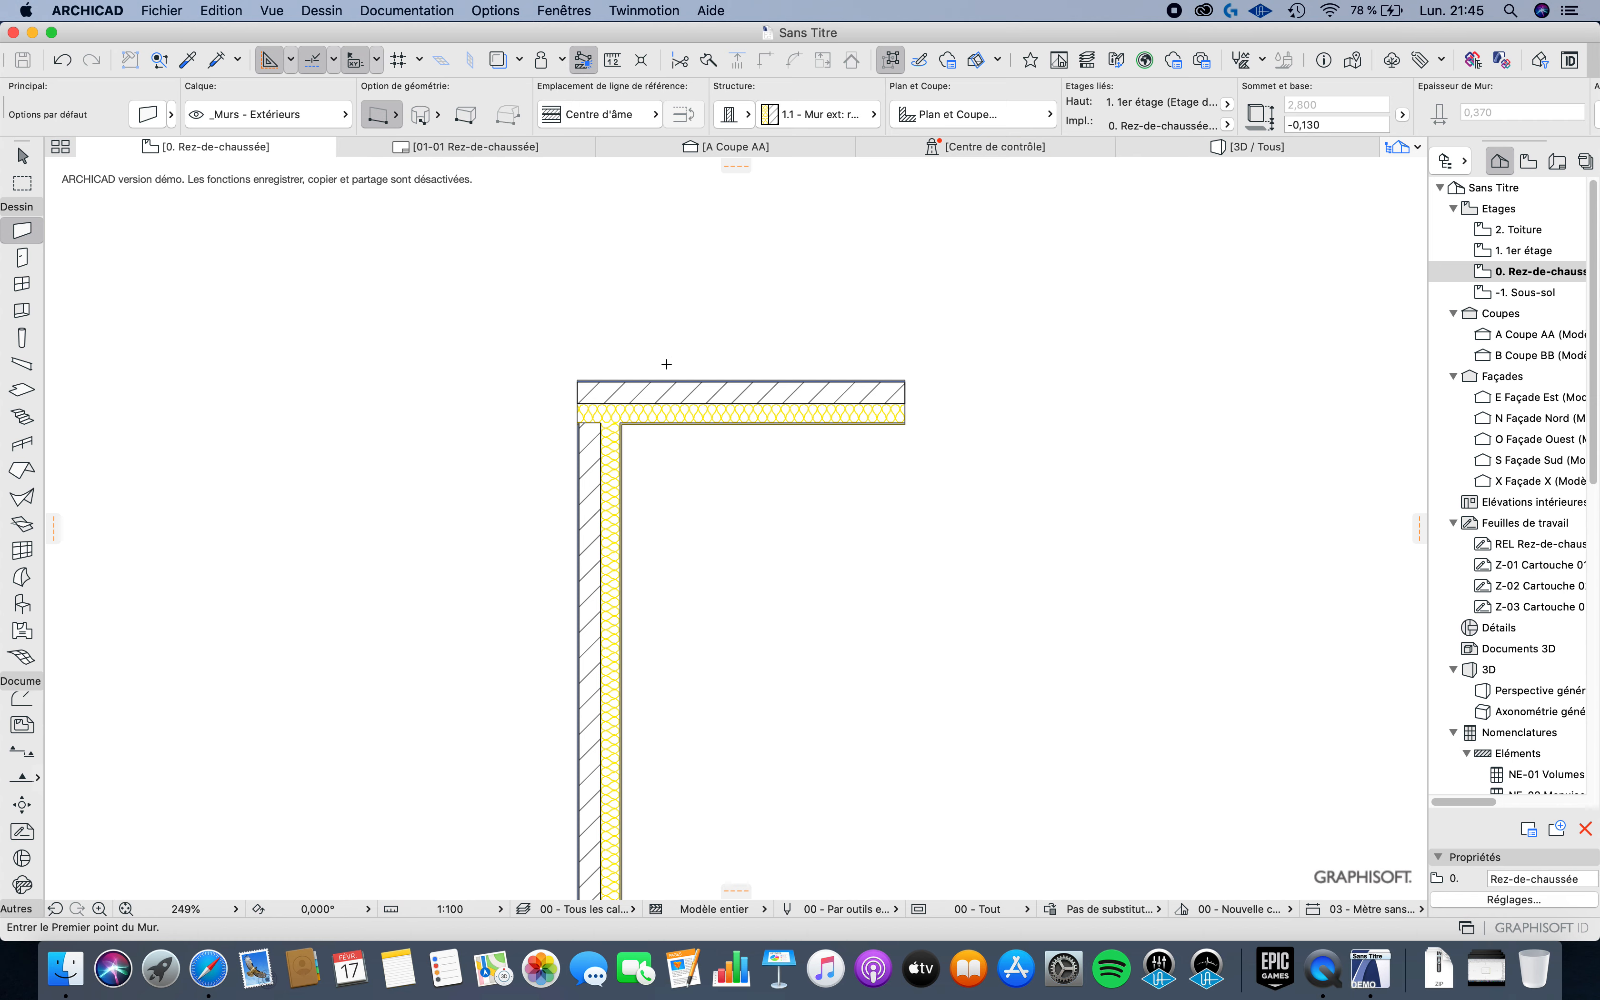
key(super+z)
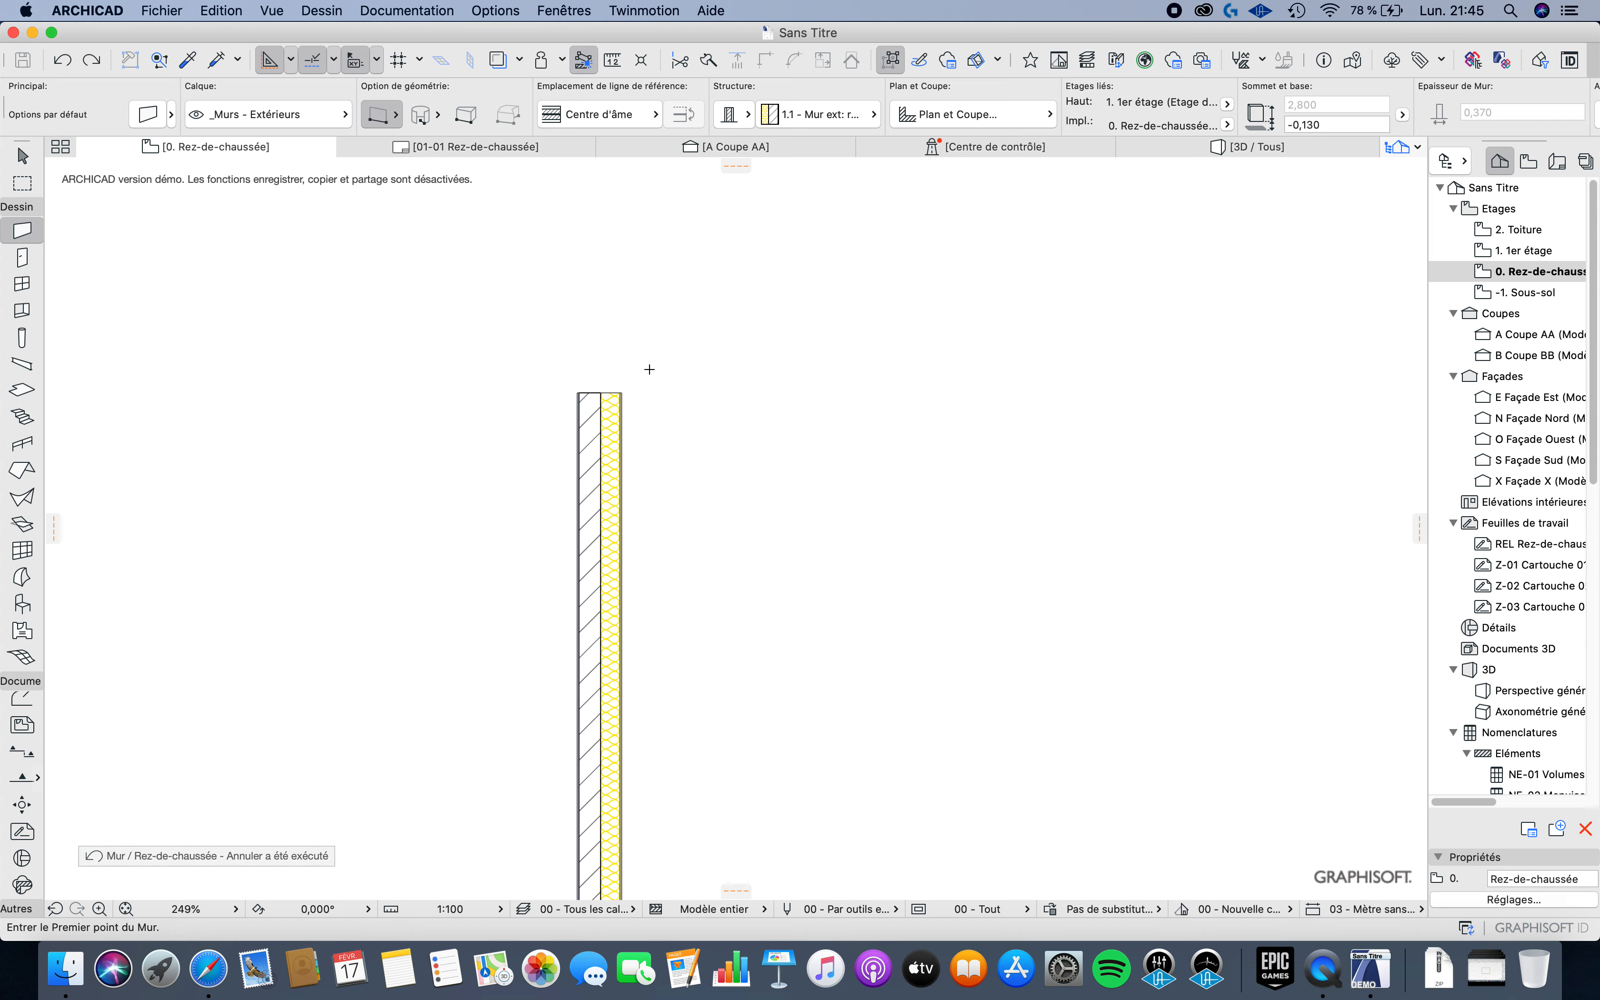
scroll(648, 344, down, 5)
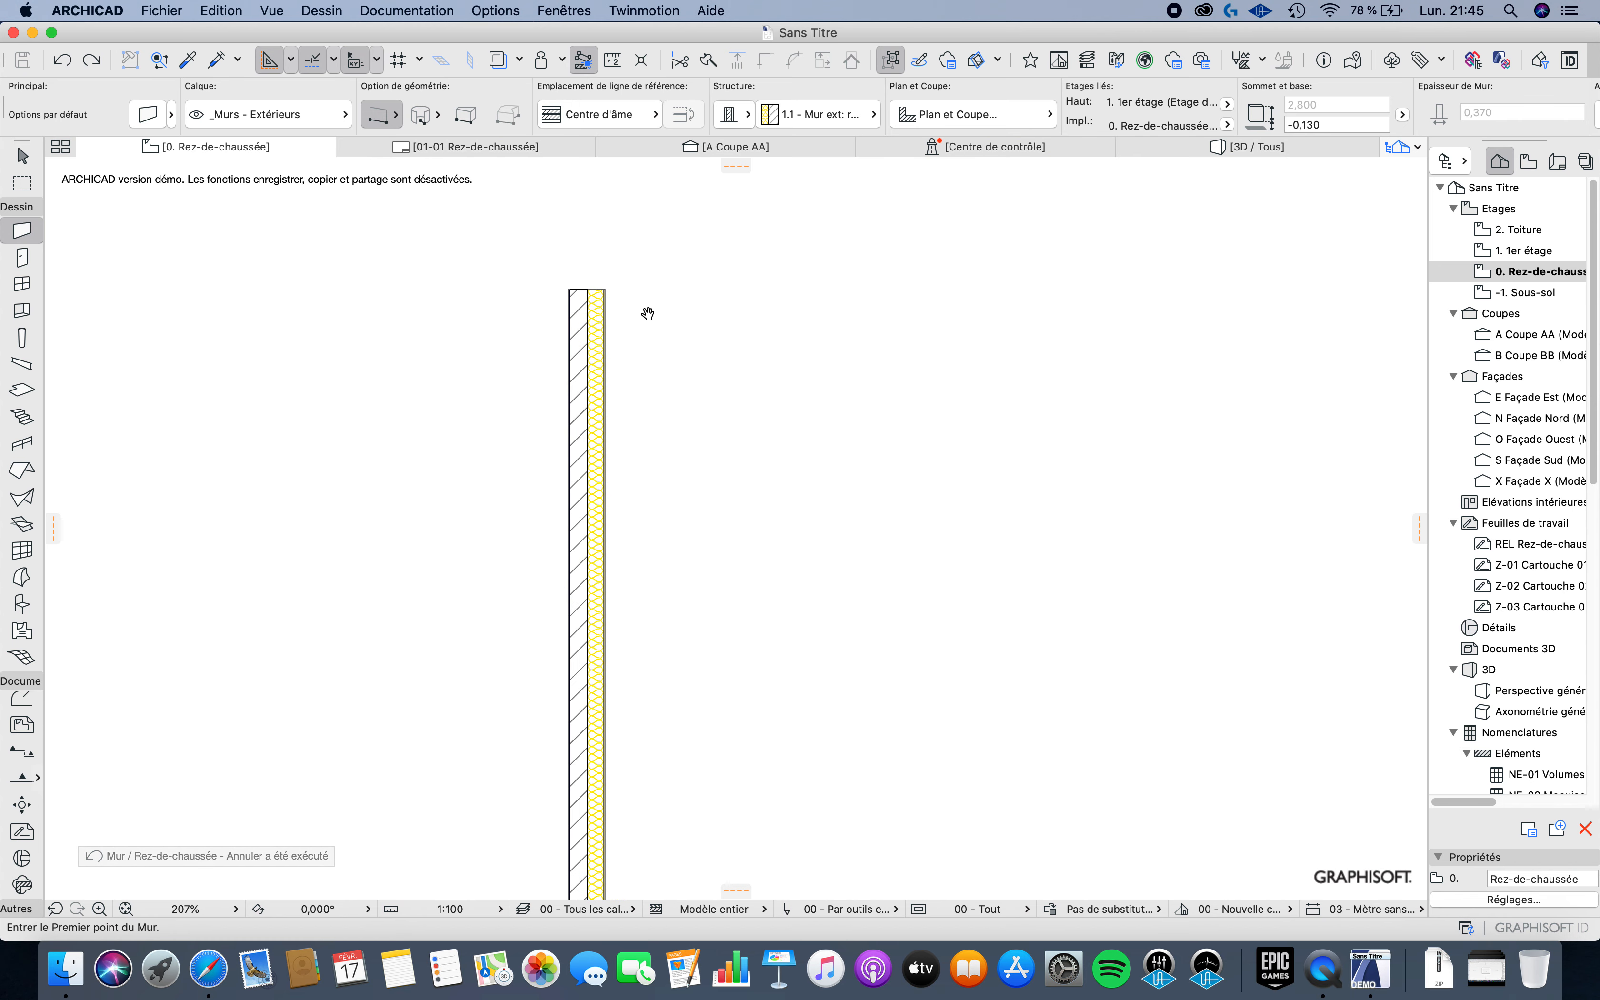
Step: With the reference line at Face extérieure, draw an L-shaped pair of exterior walls beside the long wall, about 3.1 m vertical and 3.4 m horizontal
click(616, 116)
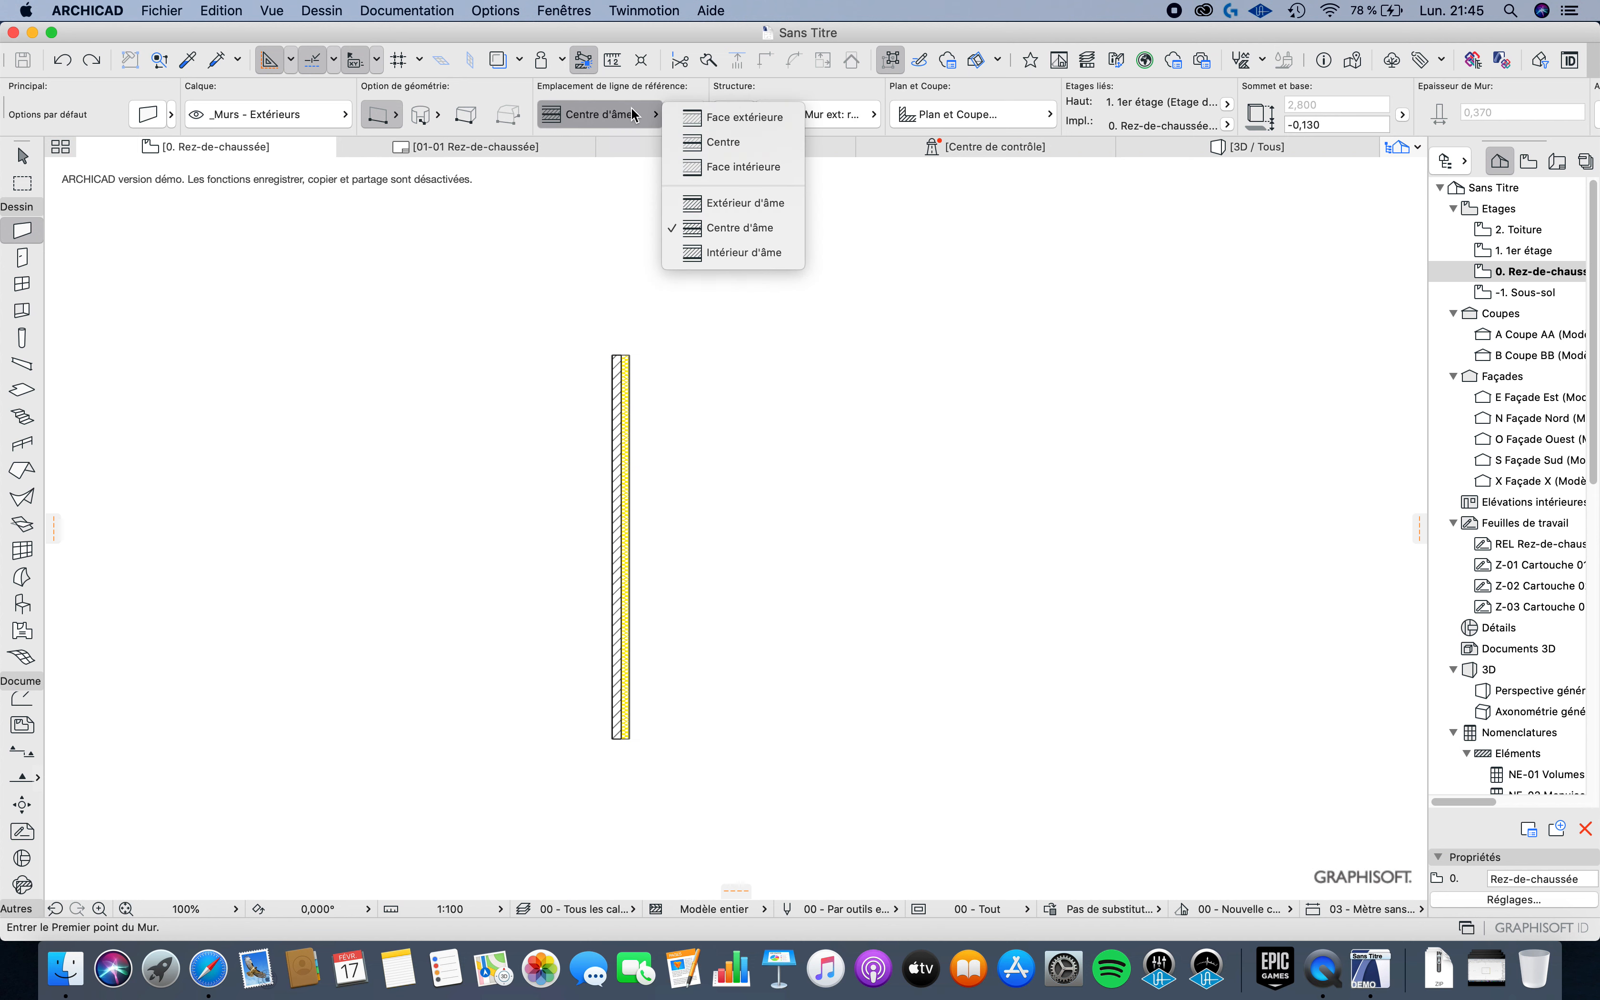
click(629, 296)
scroll(618, 361, up, 3)
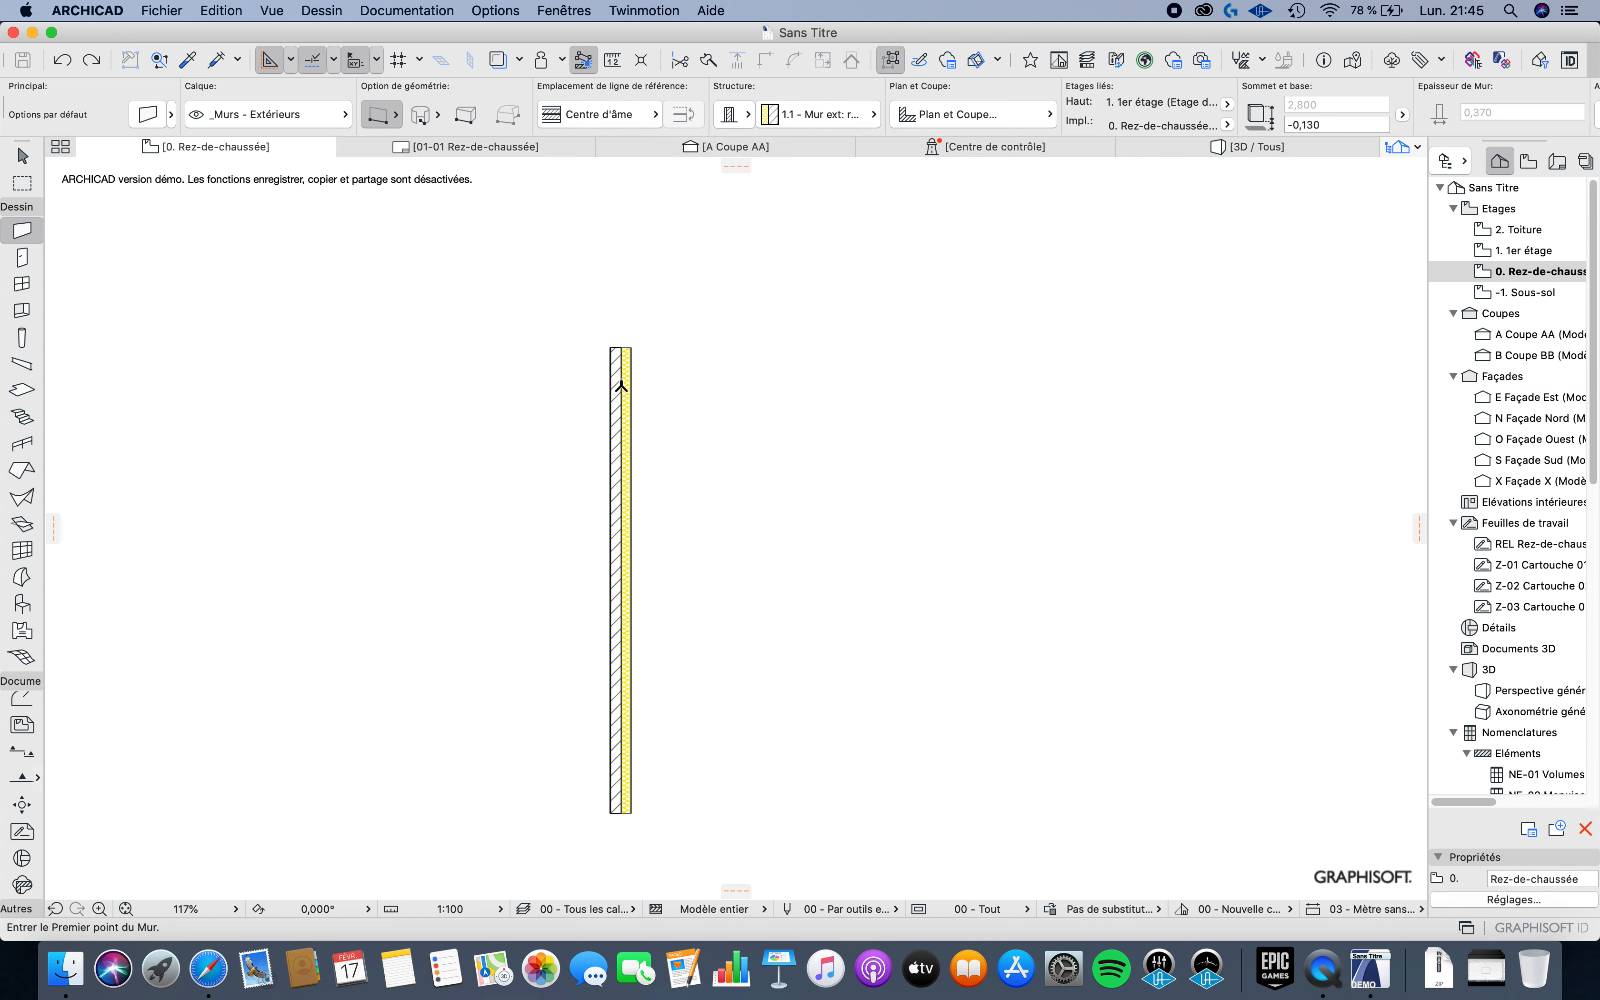
click(618, 116)
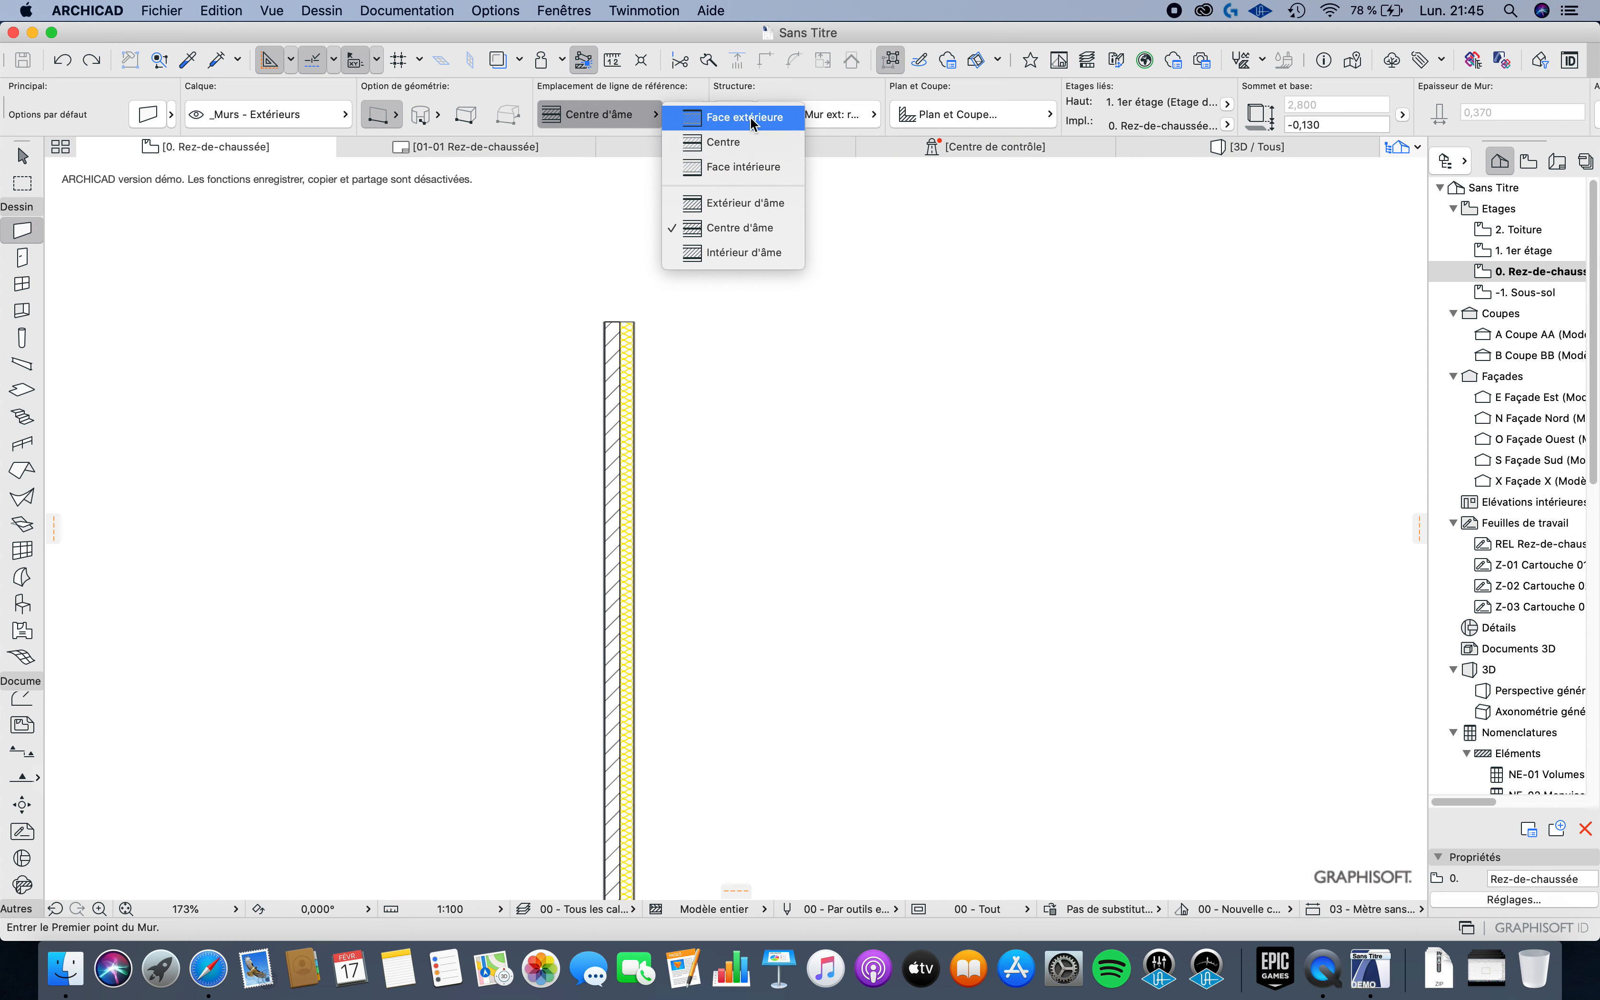
click(737, 123)
scroll(632, 375, down, 3)
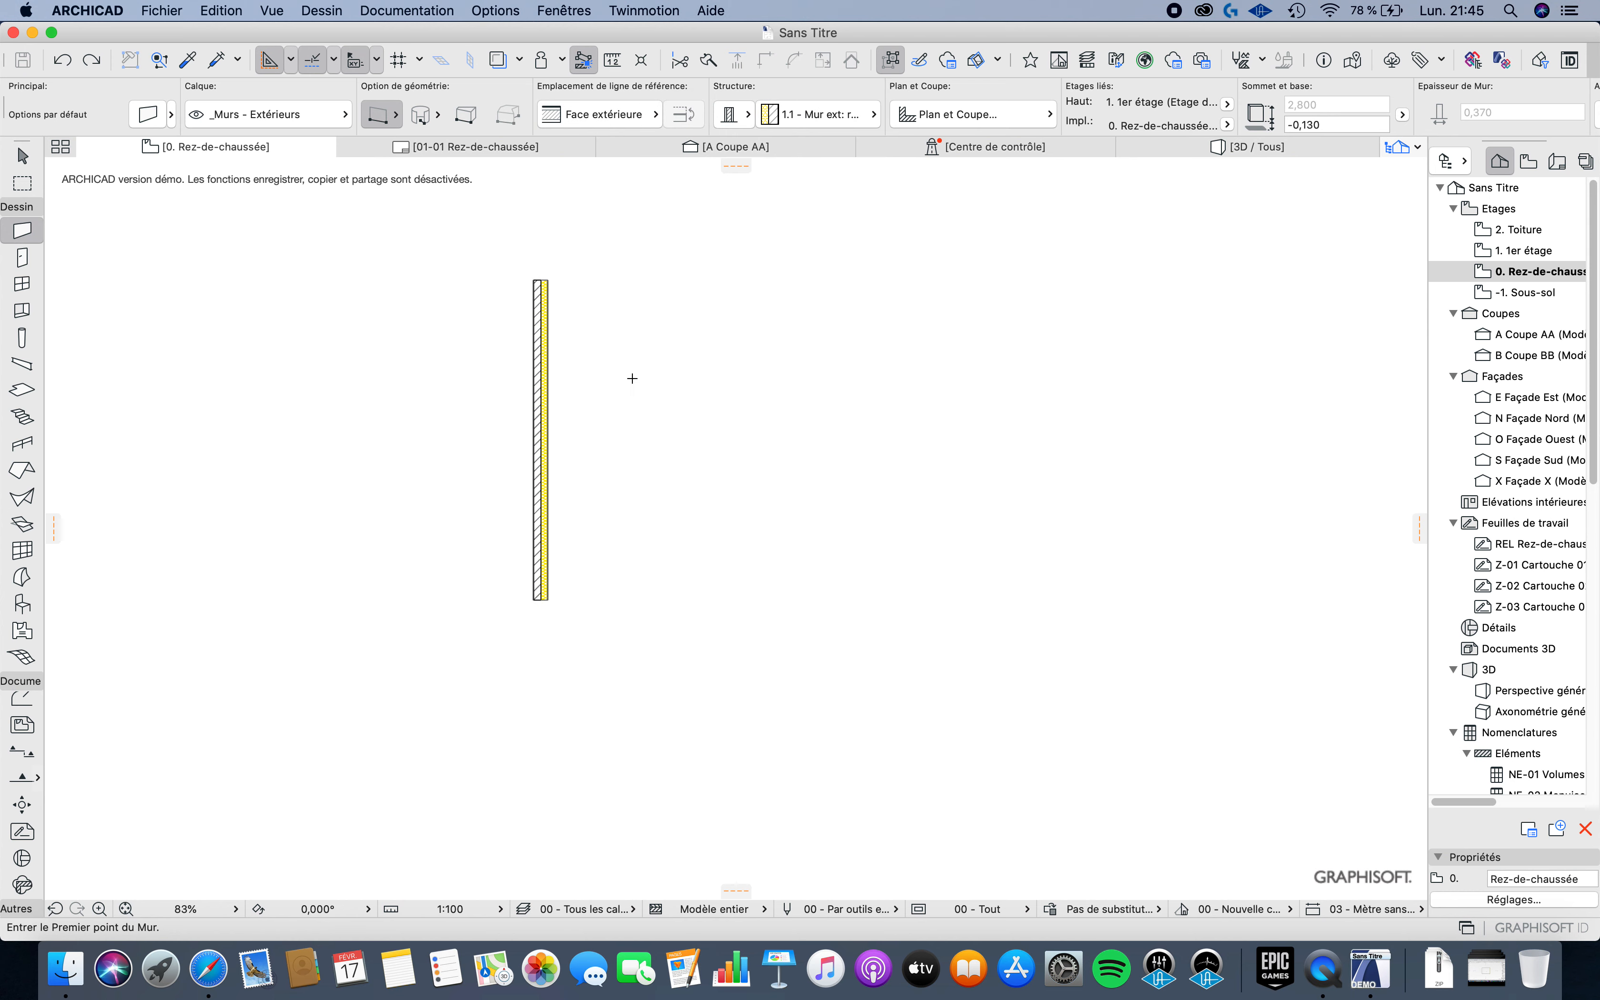
click(686, 482)
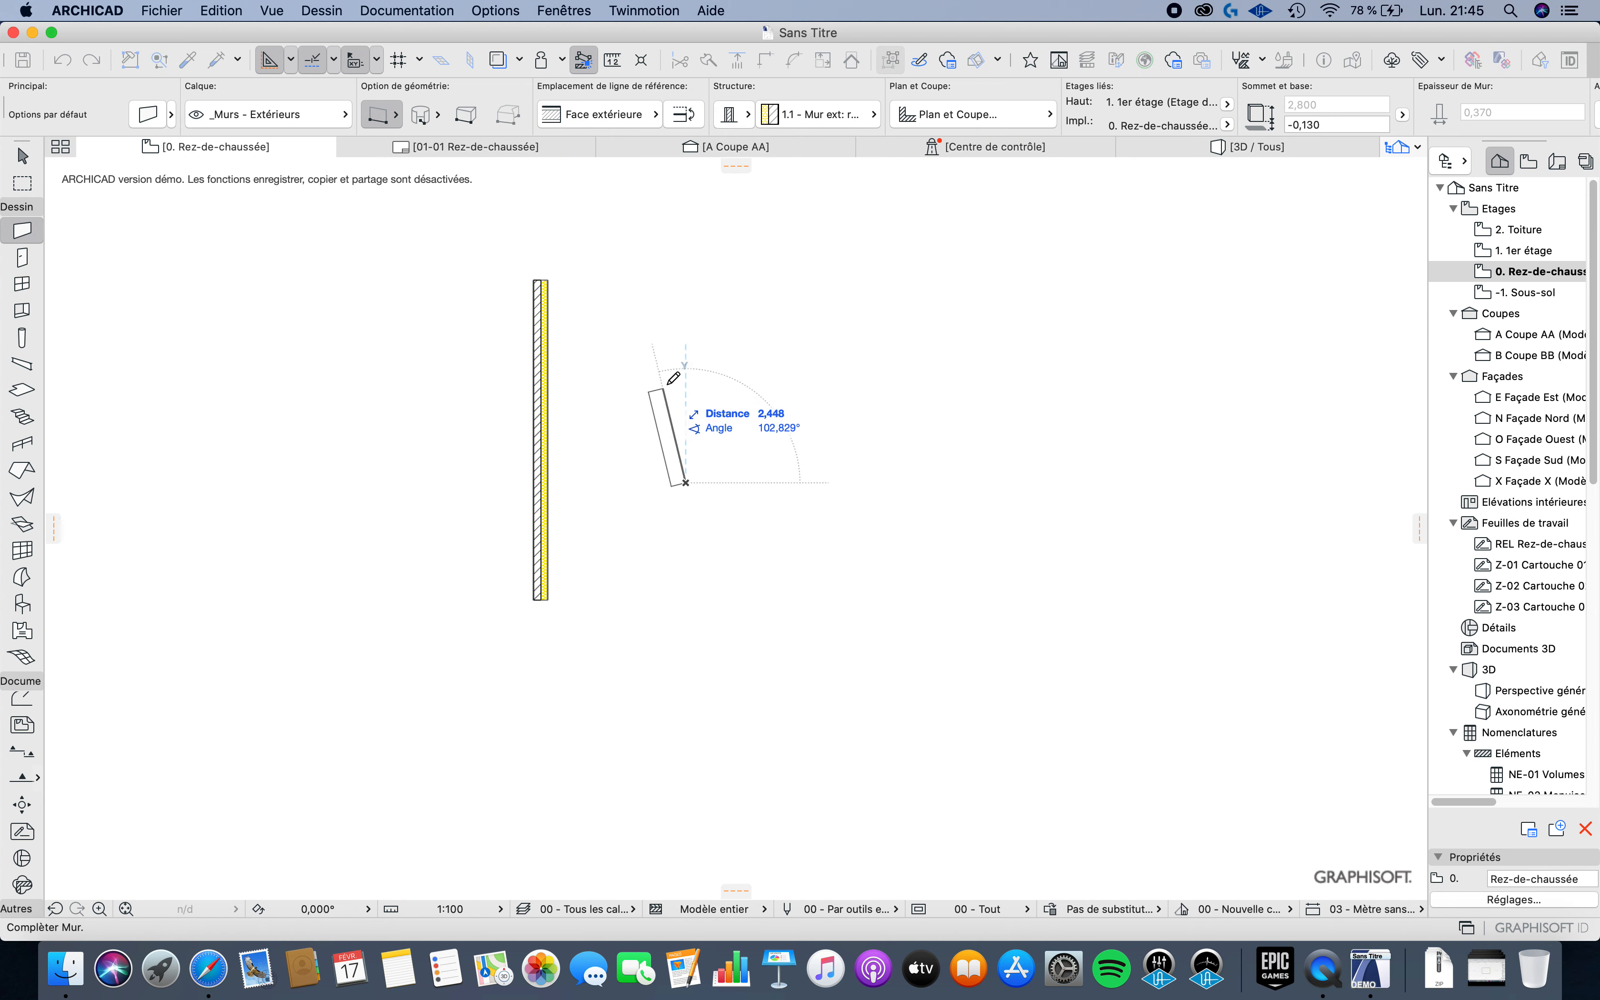
key(Escape)
click(839, 531)
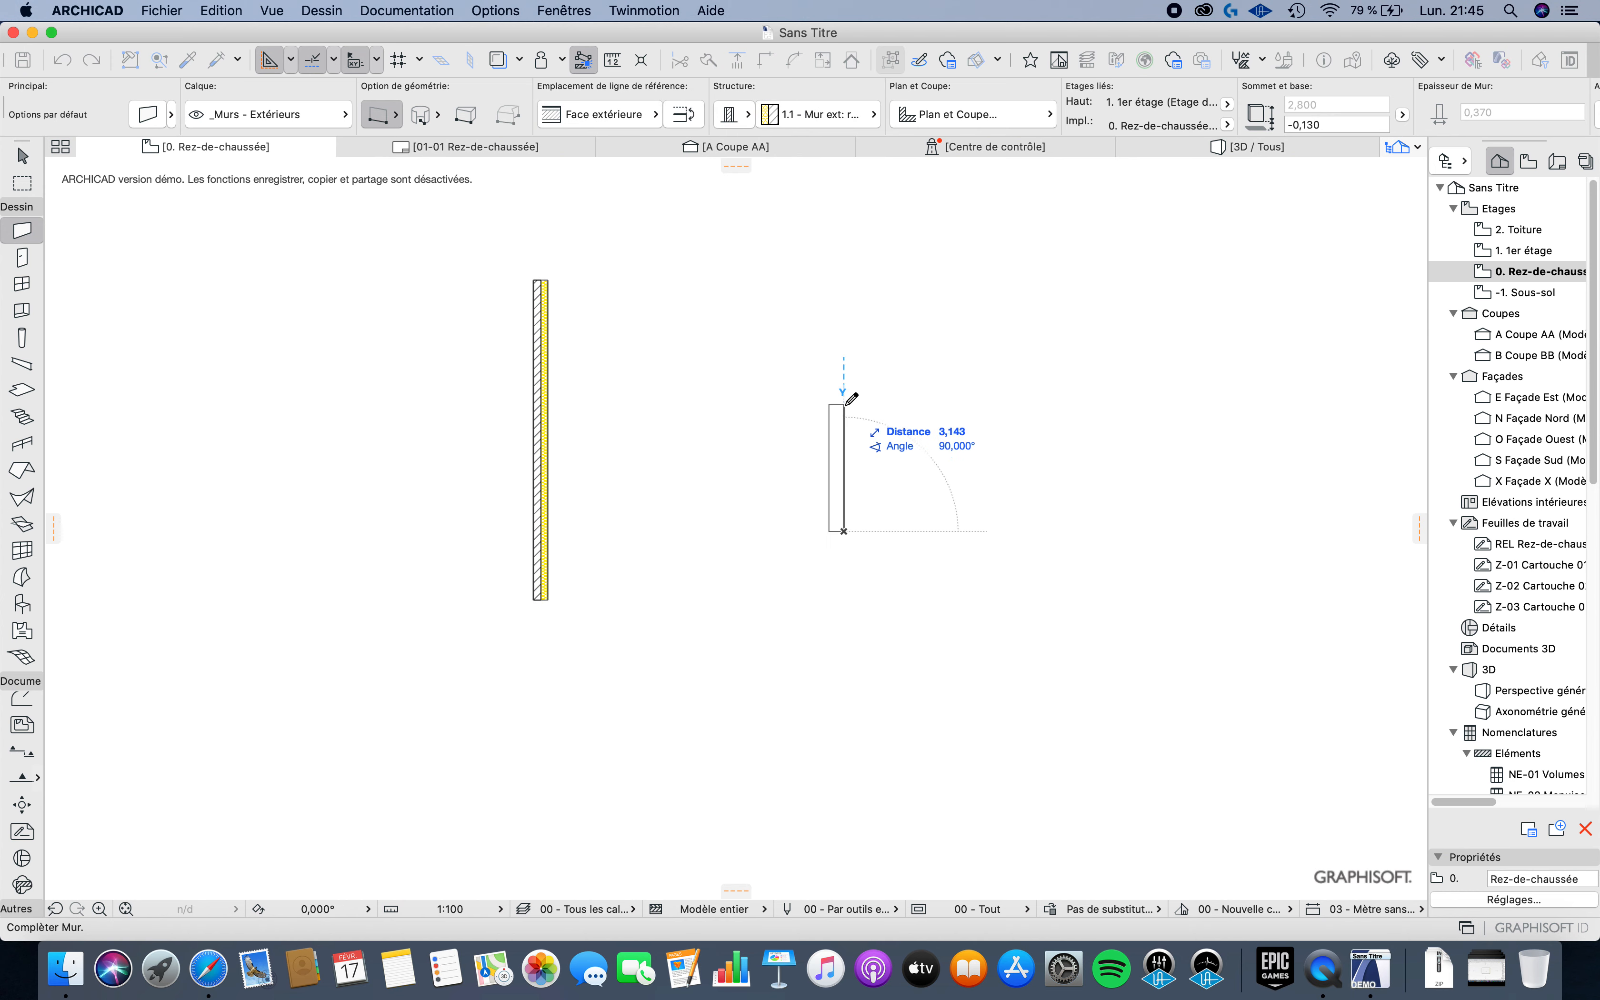
click(840, 405)
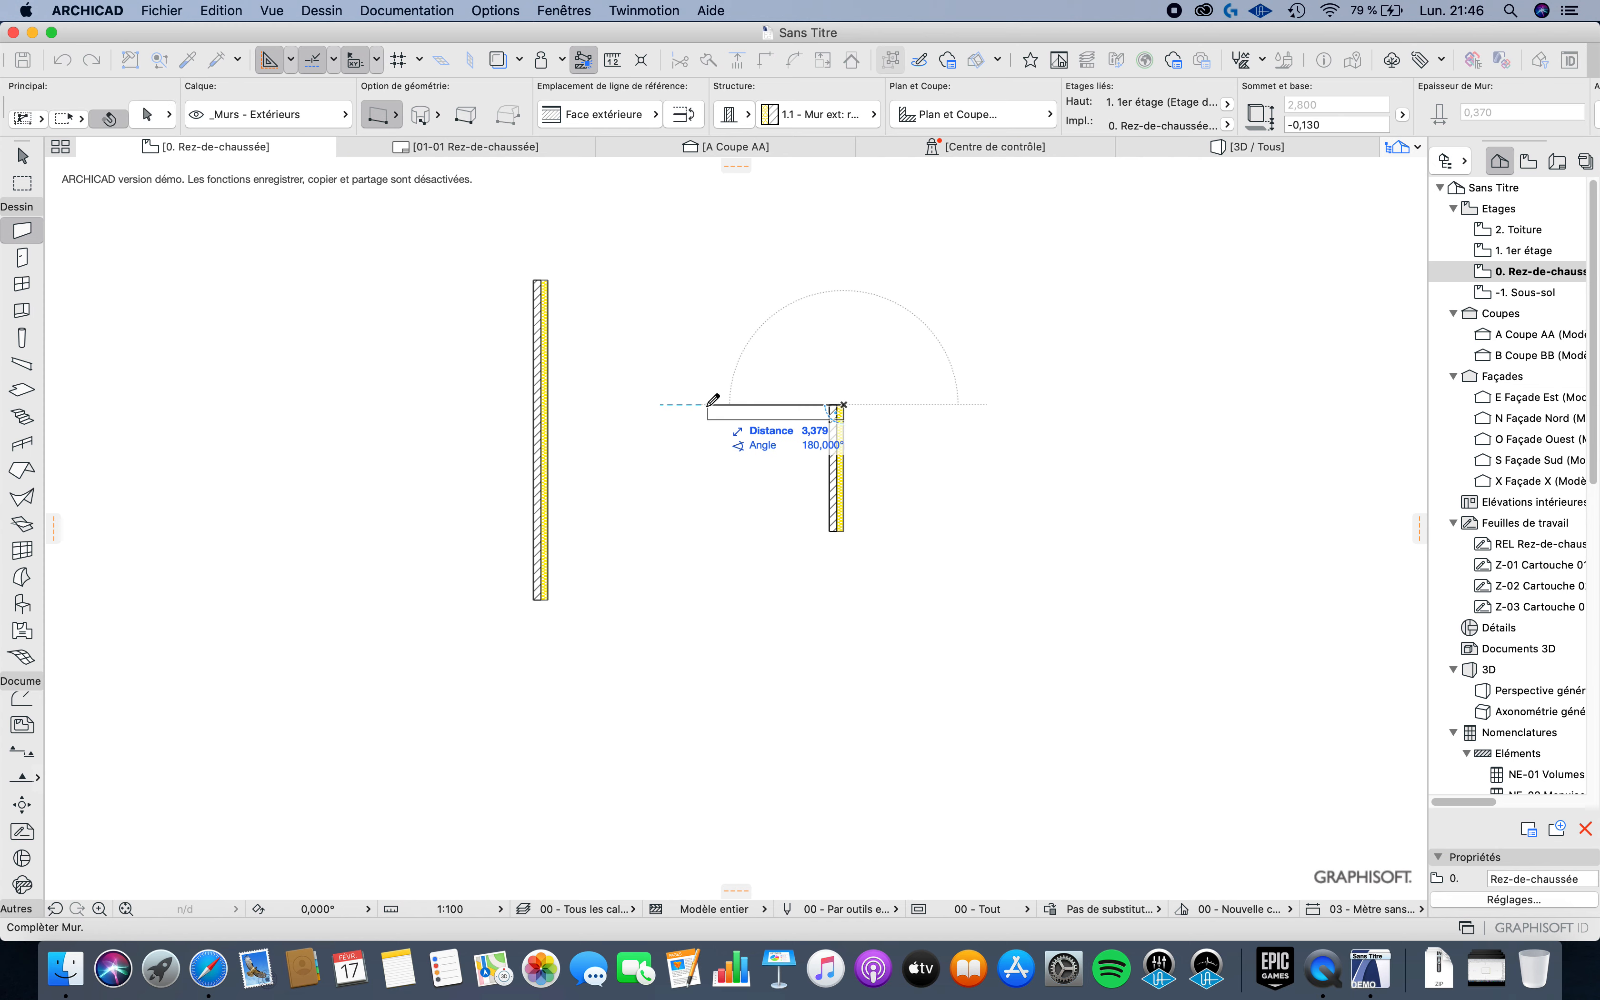
double_click(704, 405)
Step: Examine how the wall layers join at the corner of the L-shaped exterior walls
scroll(841, 437, up, 5)
scroll(841, 437, up, 3)
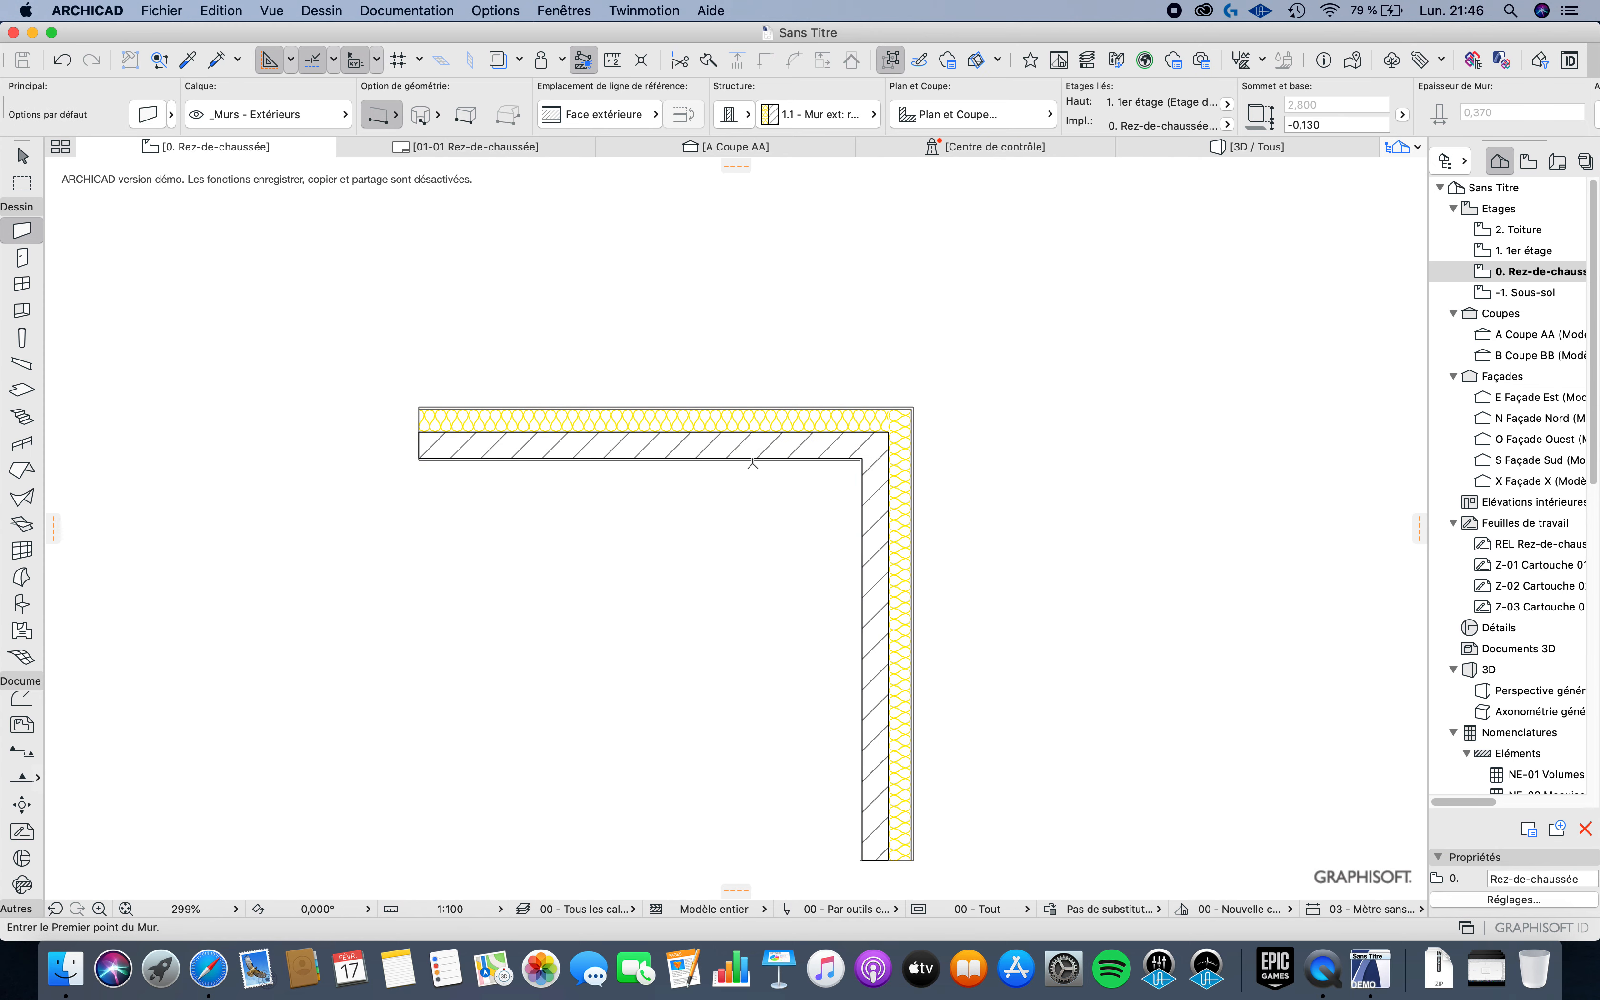
scroll(753, 461, down, 2)
scroll(747, 430, down, 3)
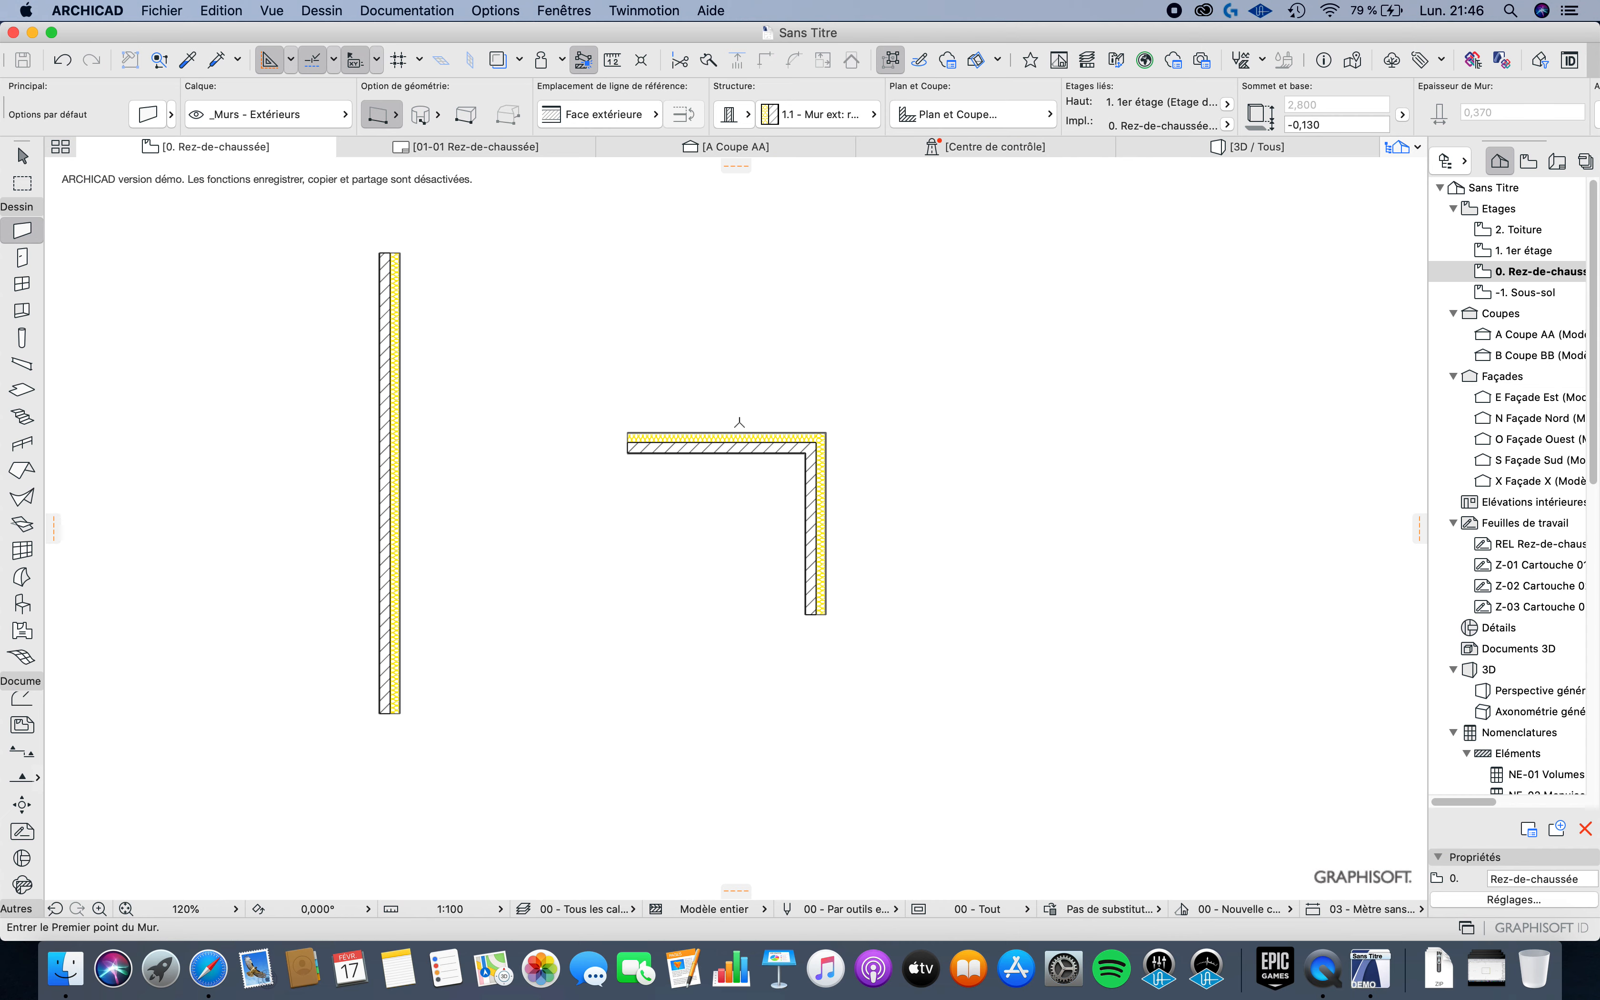
scroll(750, 417, up, 6)
scroll(766, 443, down, 3)
middle_drag(839, 567, 835, 493)
scroll(835, 493, down, 1)
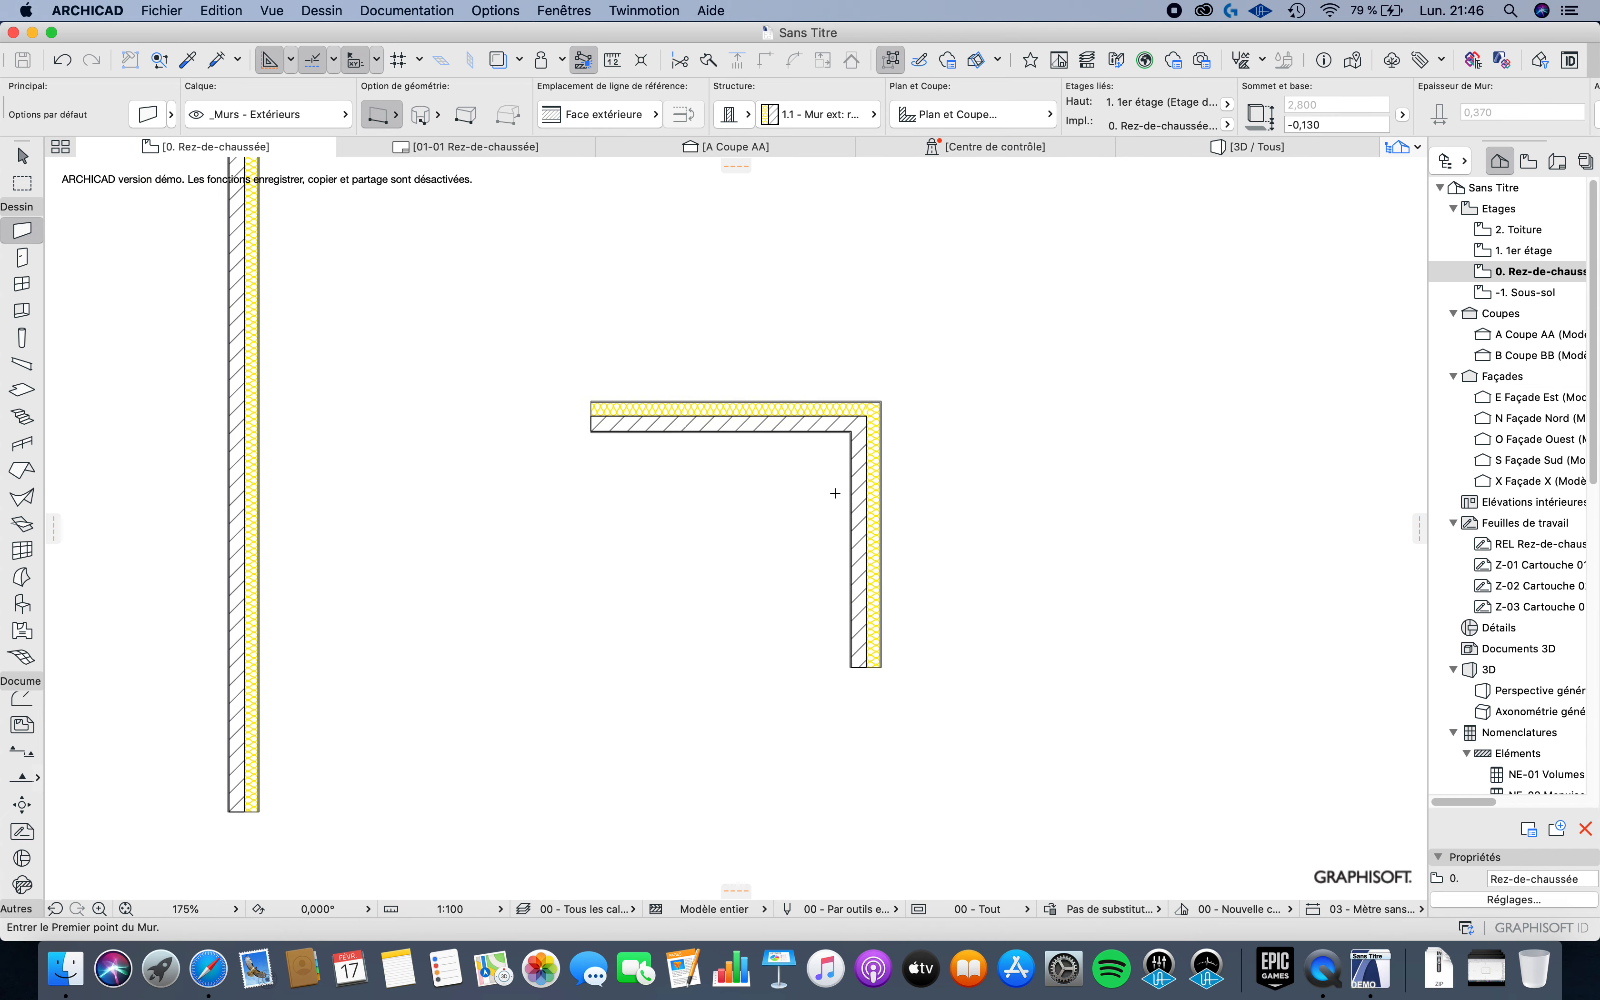
scroll(840, 450, down, 1)
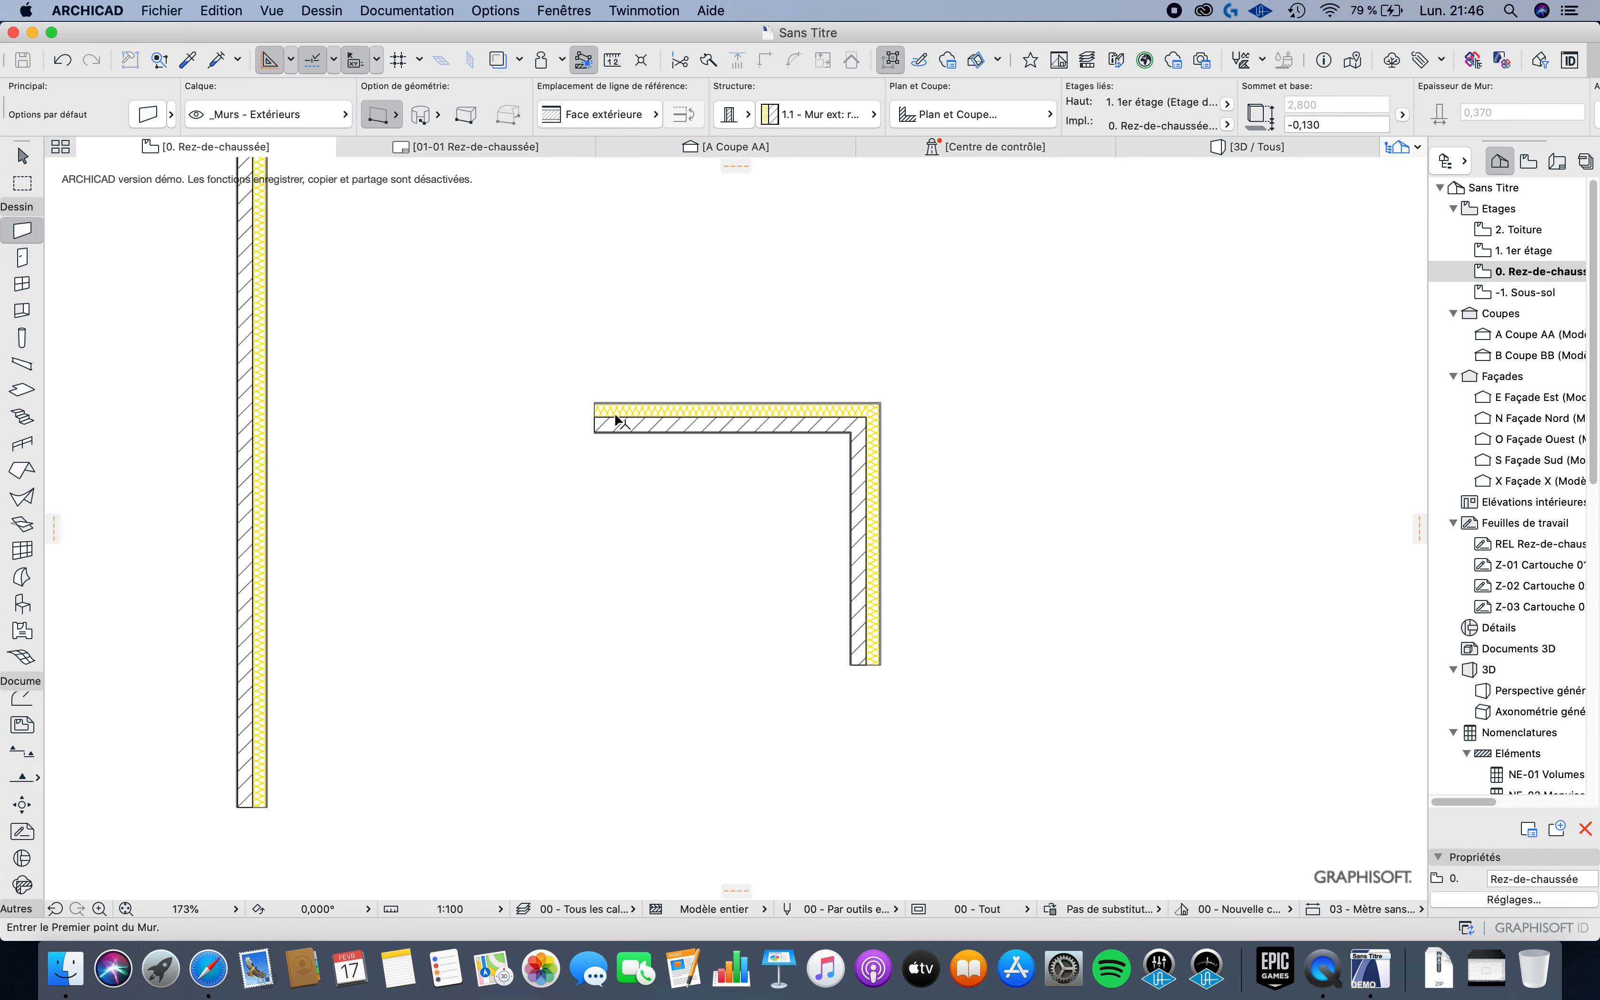
key(Escape)
middle_drag(675, 324, 686, 377)
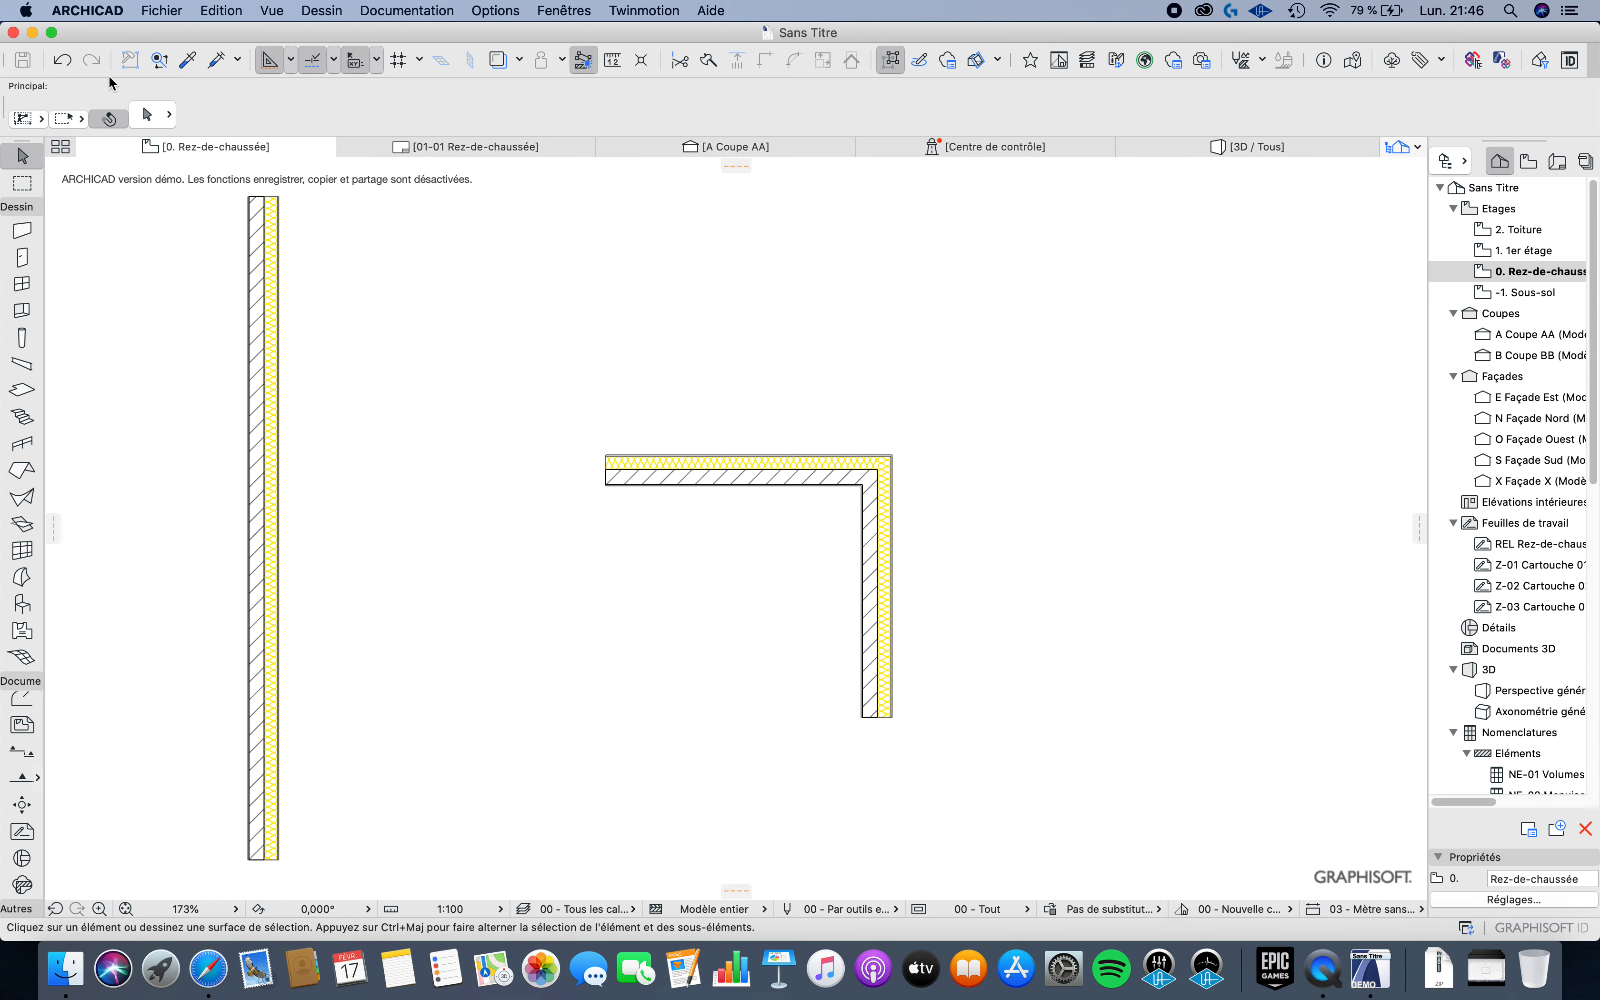
Step: Draw a stepped run of three chained exterior walls between the long vertical wall and the L-shaped walls
click(24, 231)
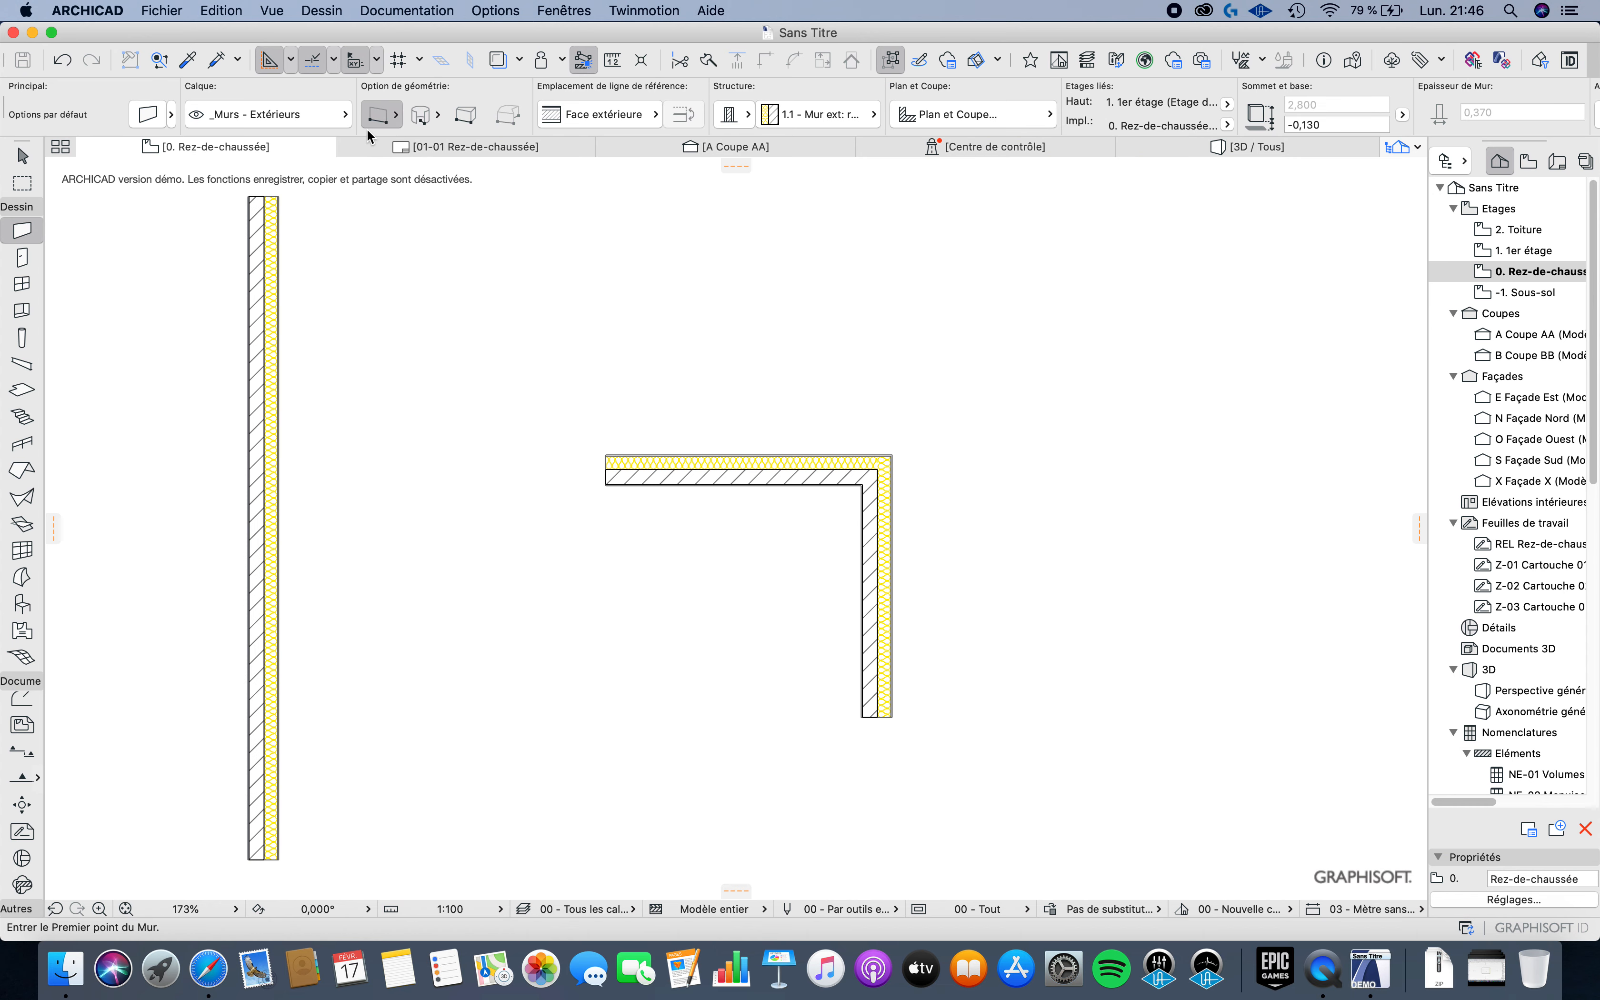
click(399, 120)
click(455, 131)
click(493, 442)
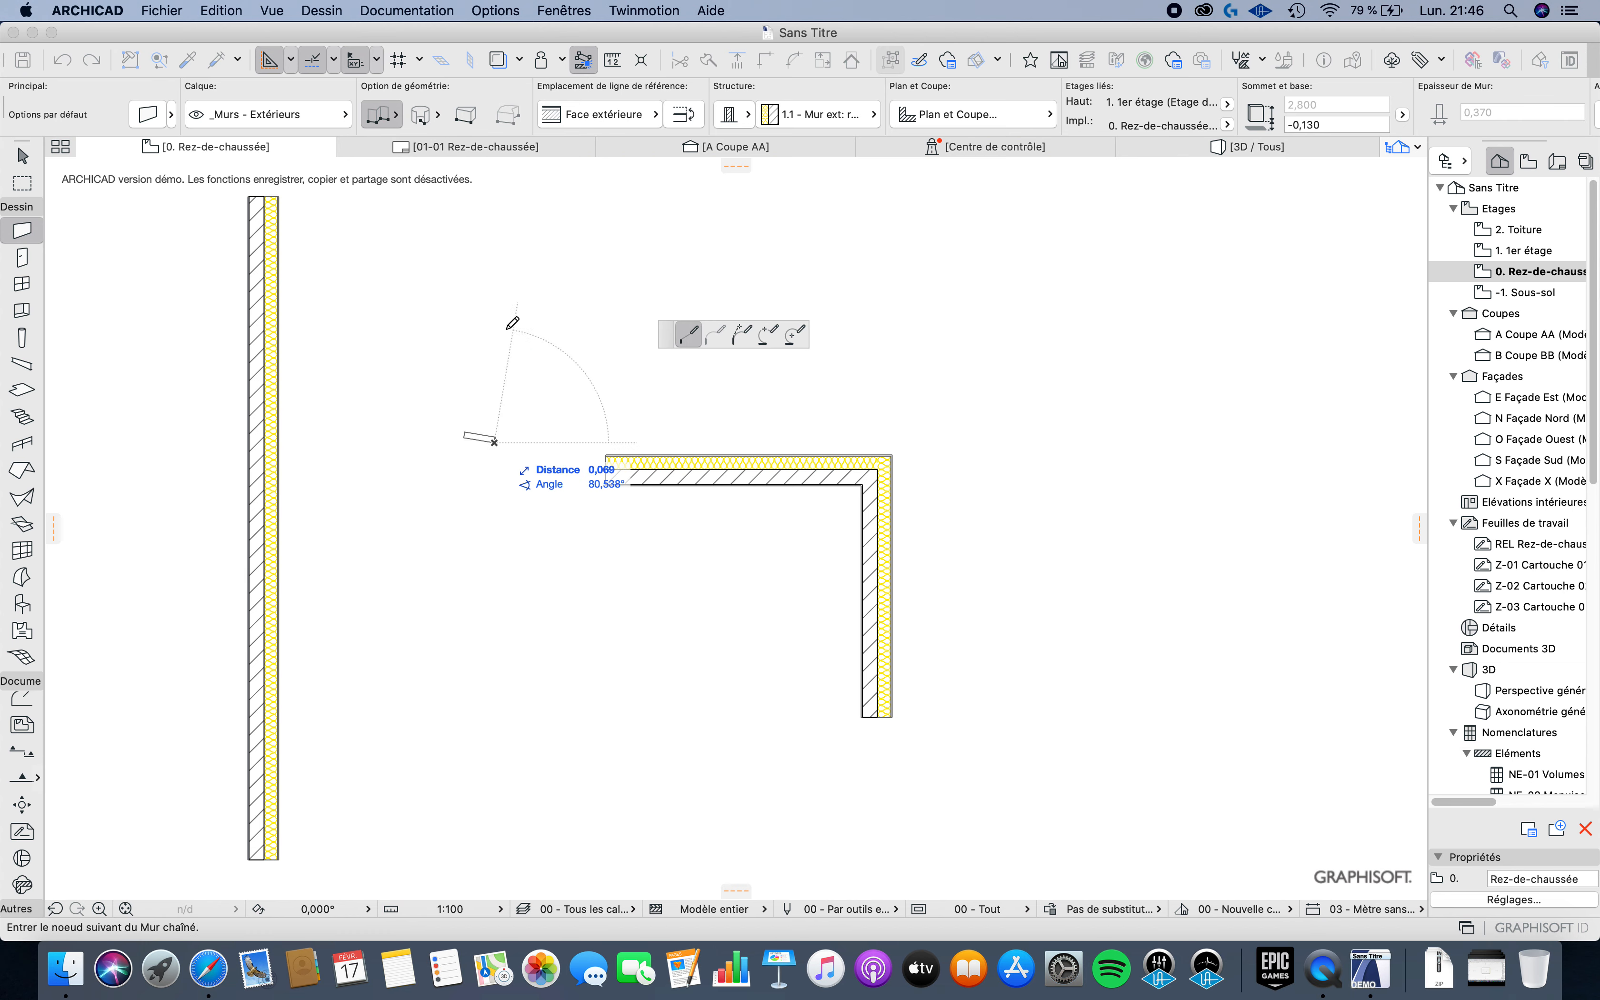
click(494, 312)
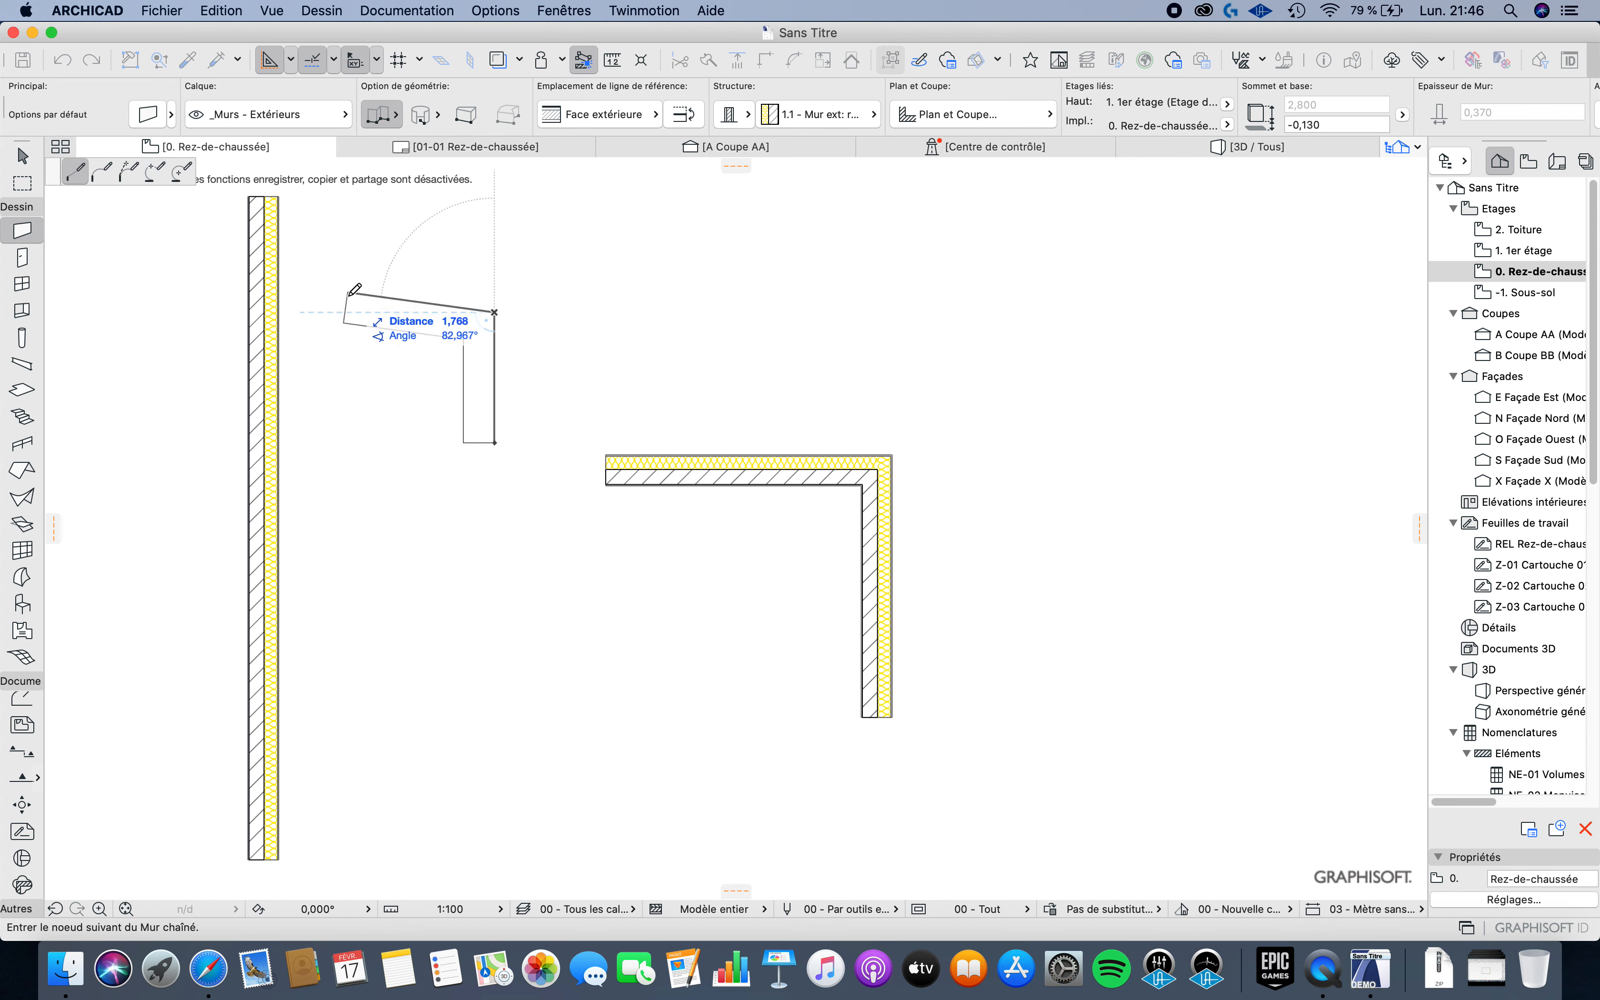
click(341, 313)
click(341, 225)
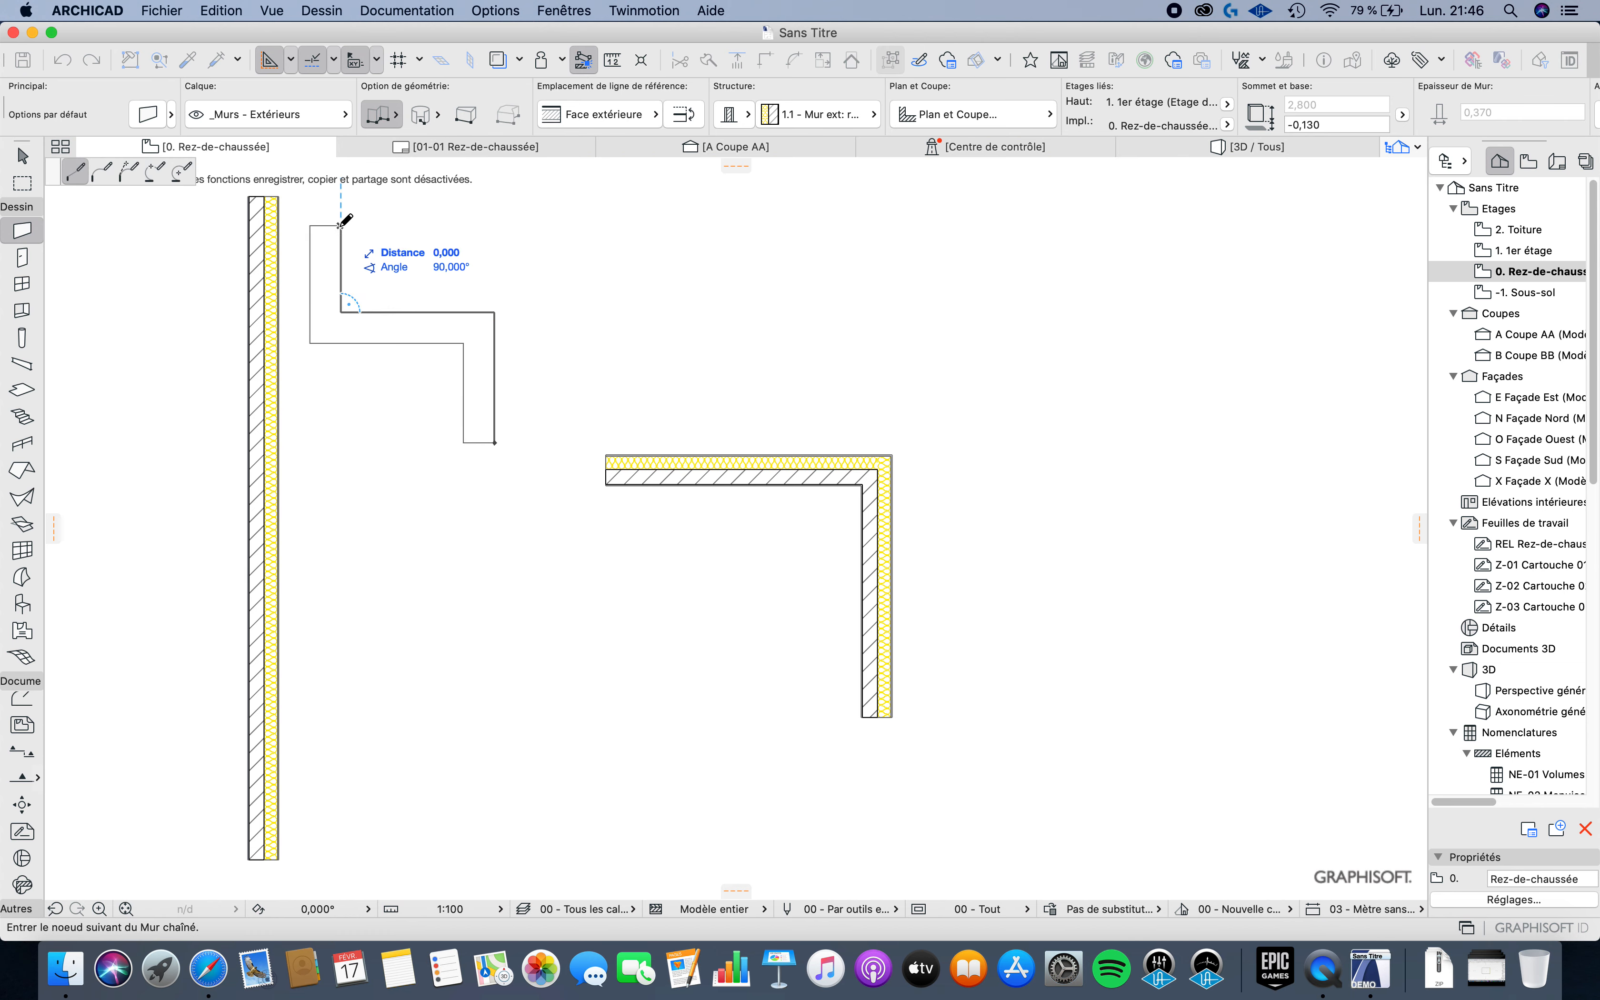
click(341, 225)
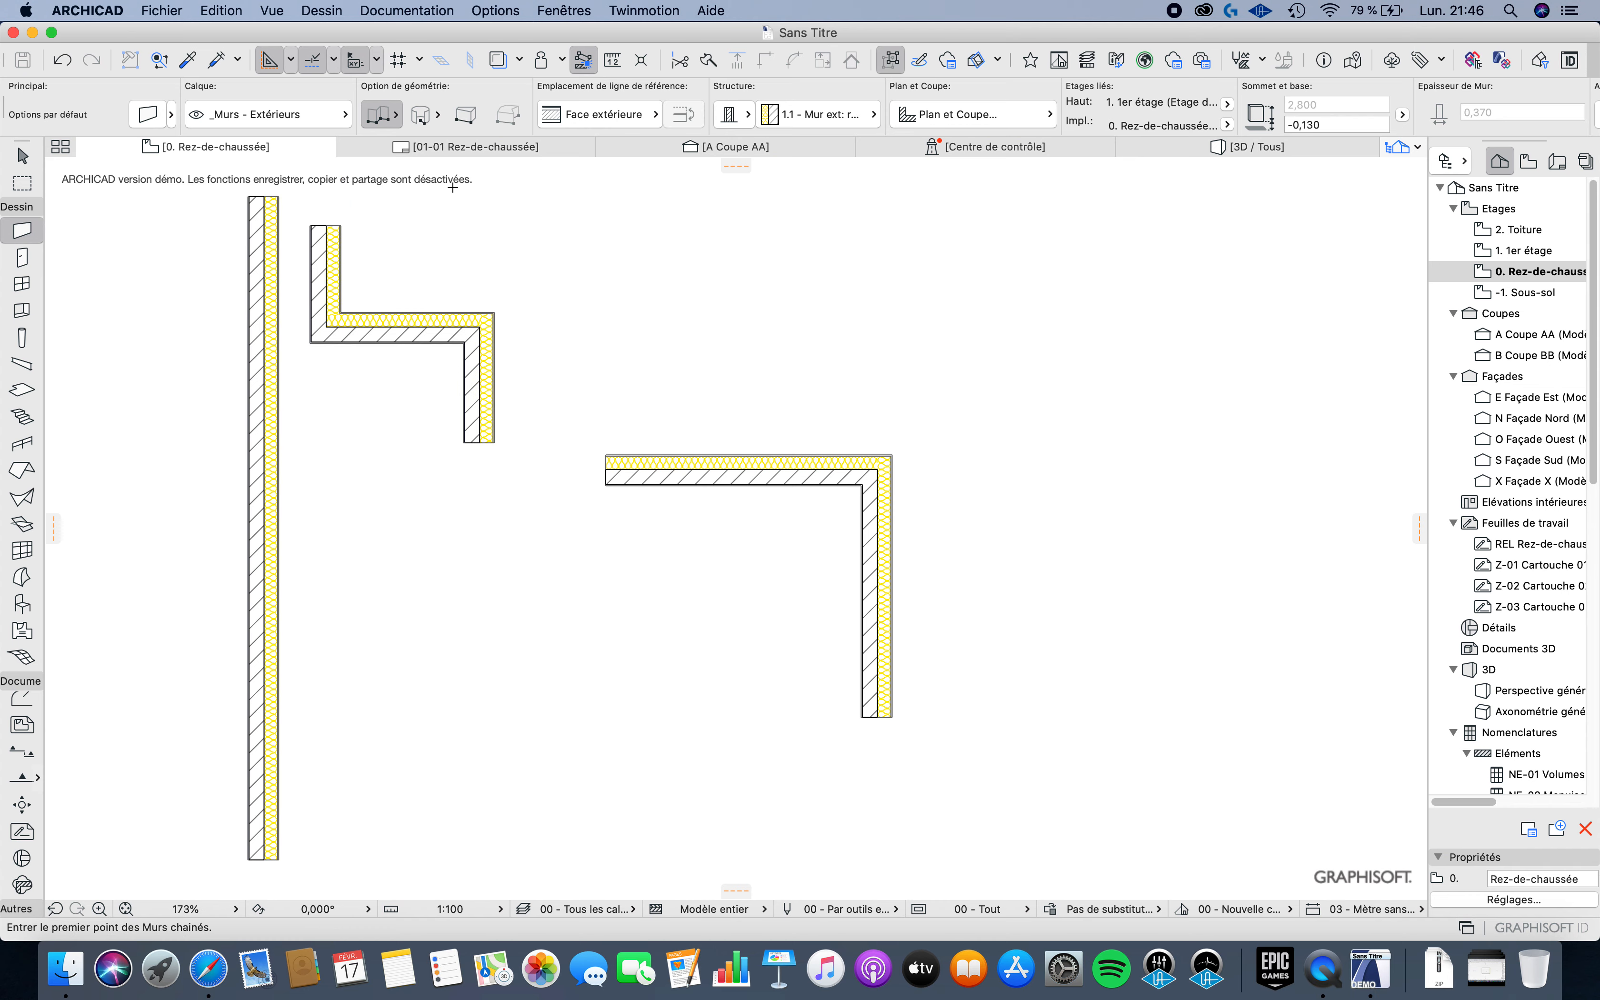
scroll(439, 271, up, 4)
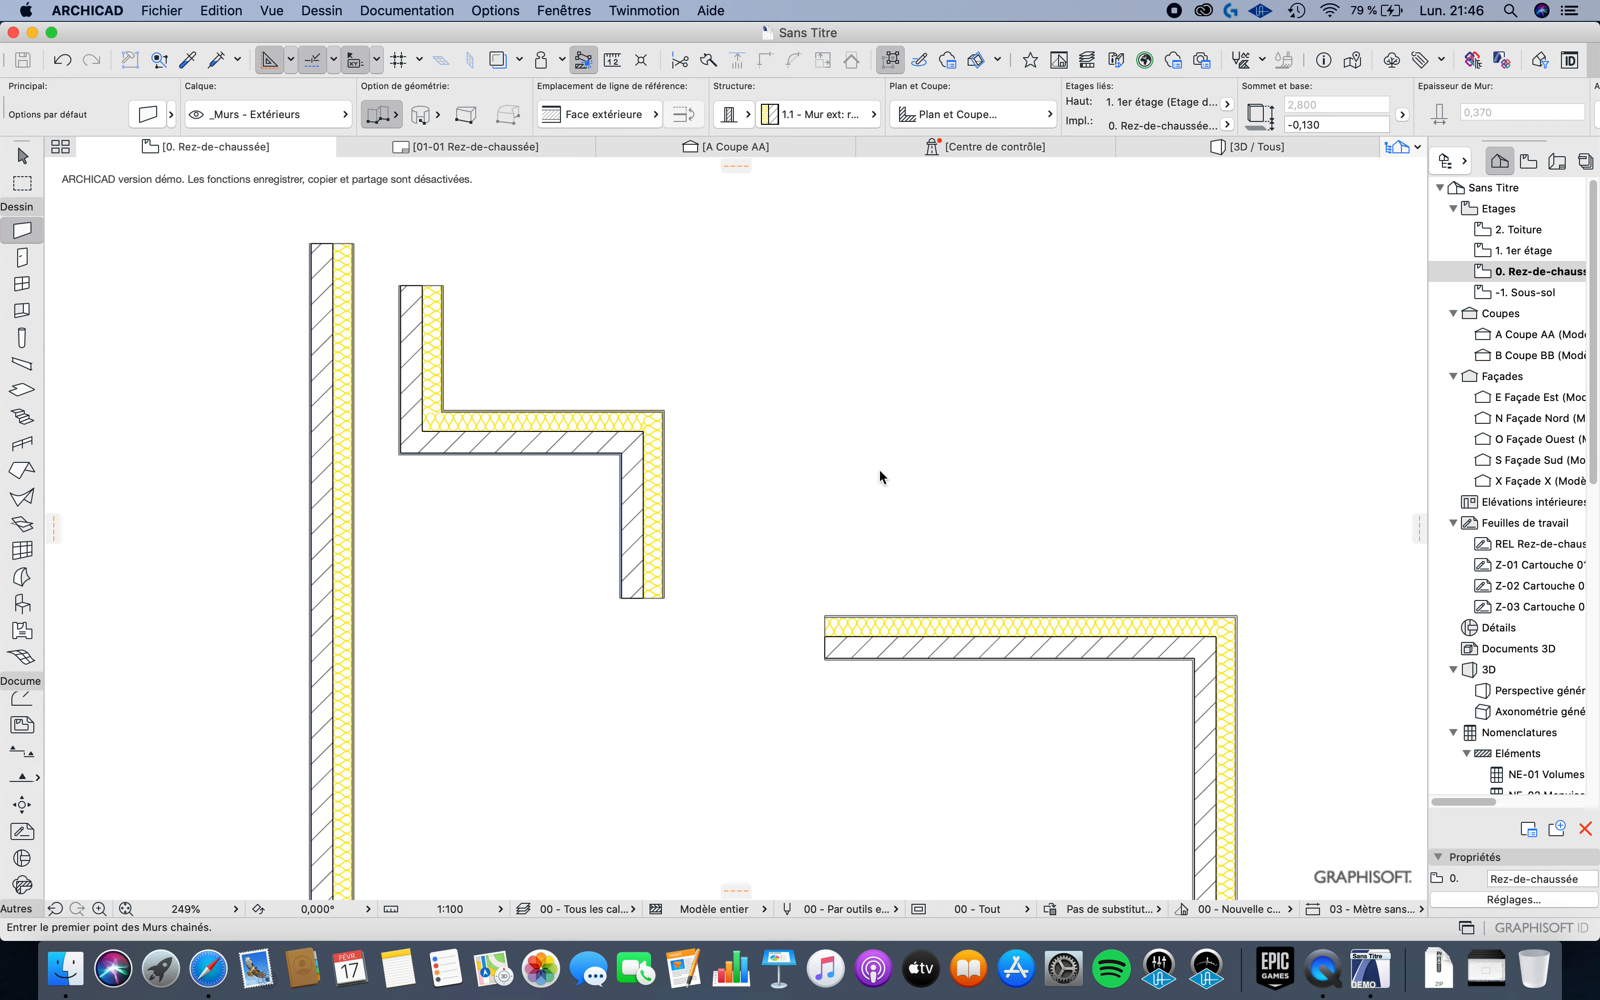
Step: Draw a closed rectangle of exterior walls in the empty area above the L-shaped walls using the rectangular geometry method
click(397, 115)
click(493, 132)
scroll(703, 397, down, 6)
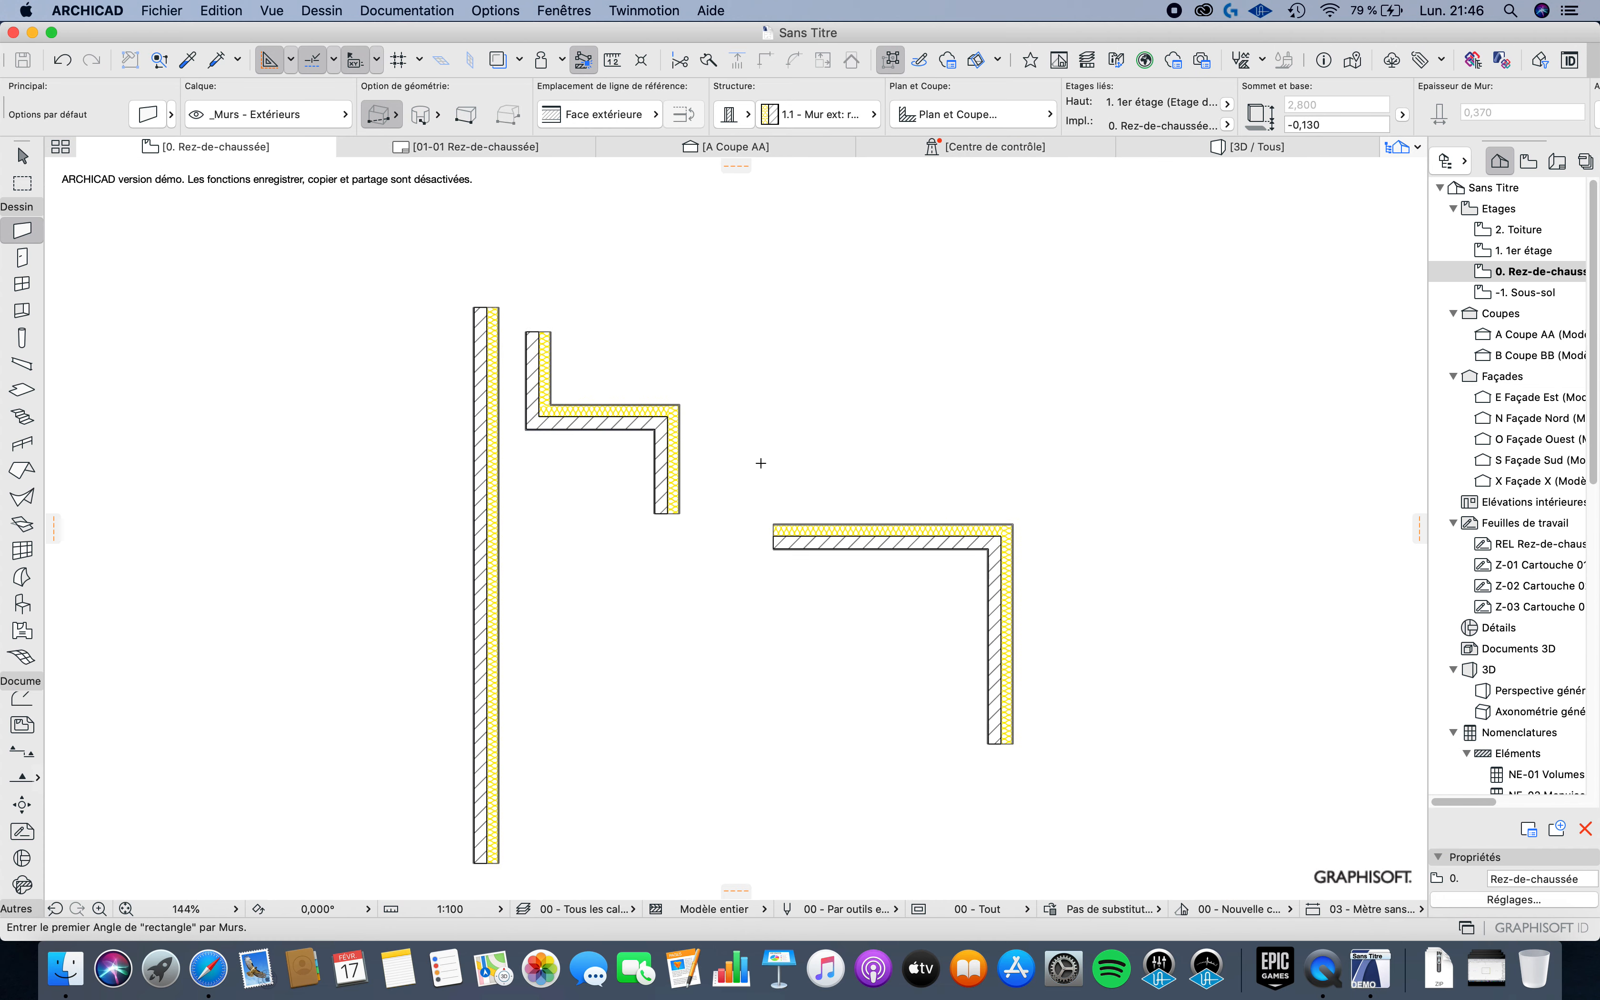
scroll(747, 437, right, 5)
click(742, 345)
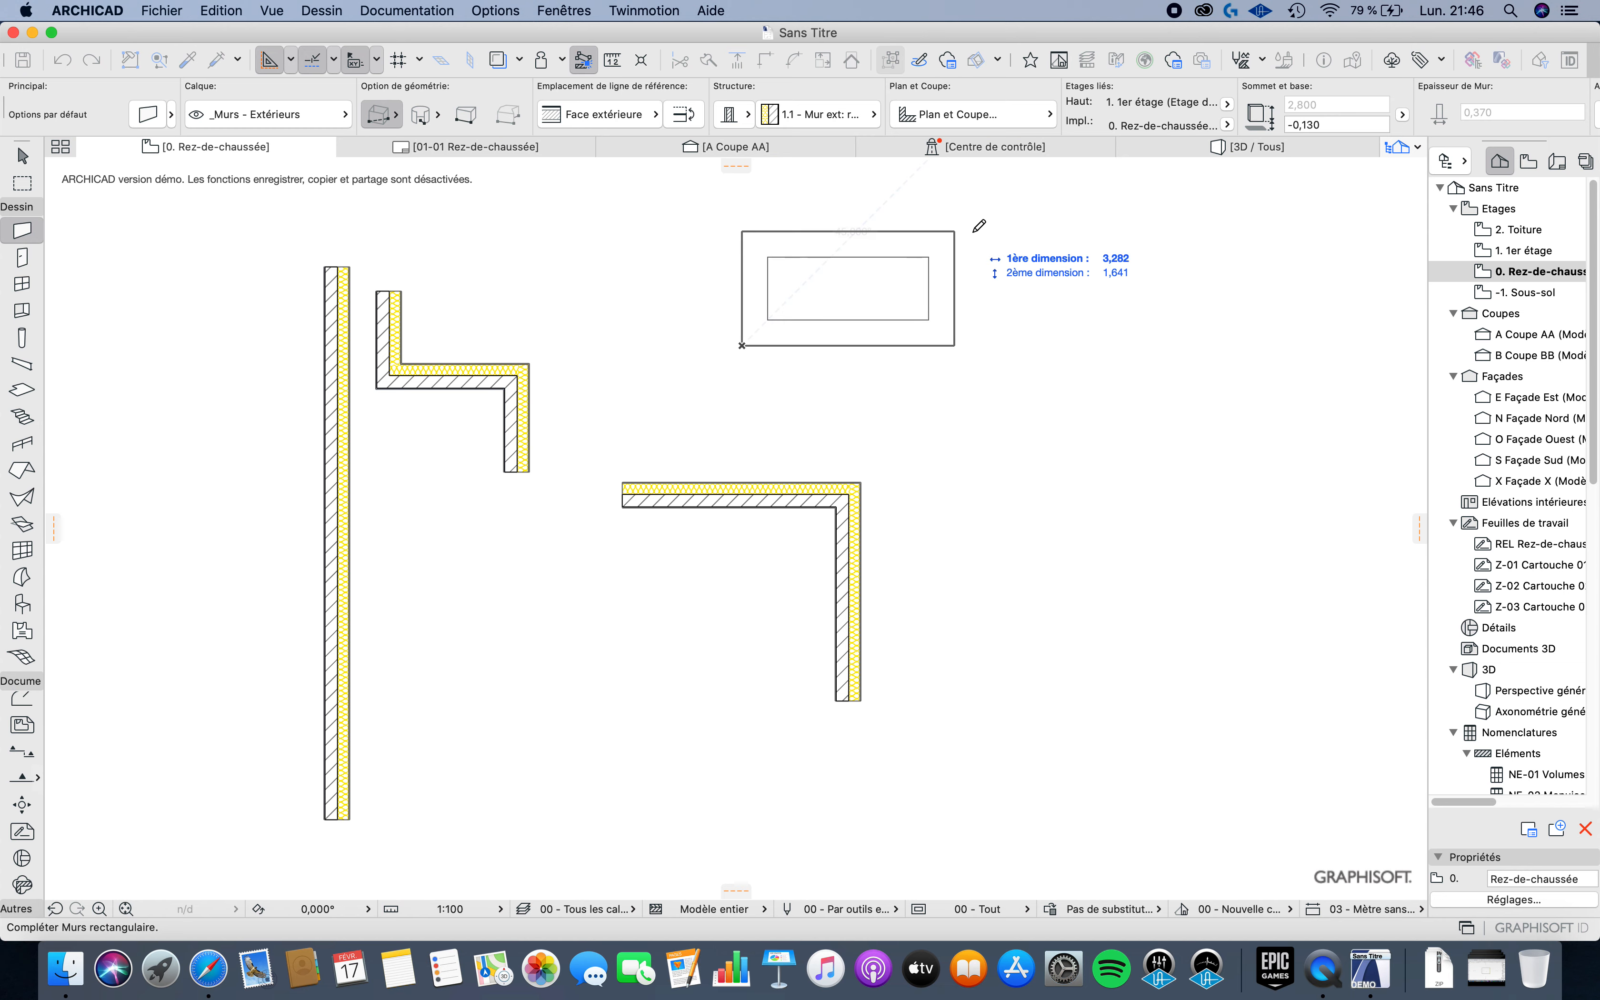
scroll(979, 226, right, 5)
scroll(979, 226, up, 6)
click(827, 342)
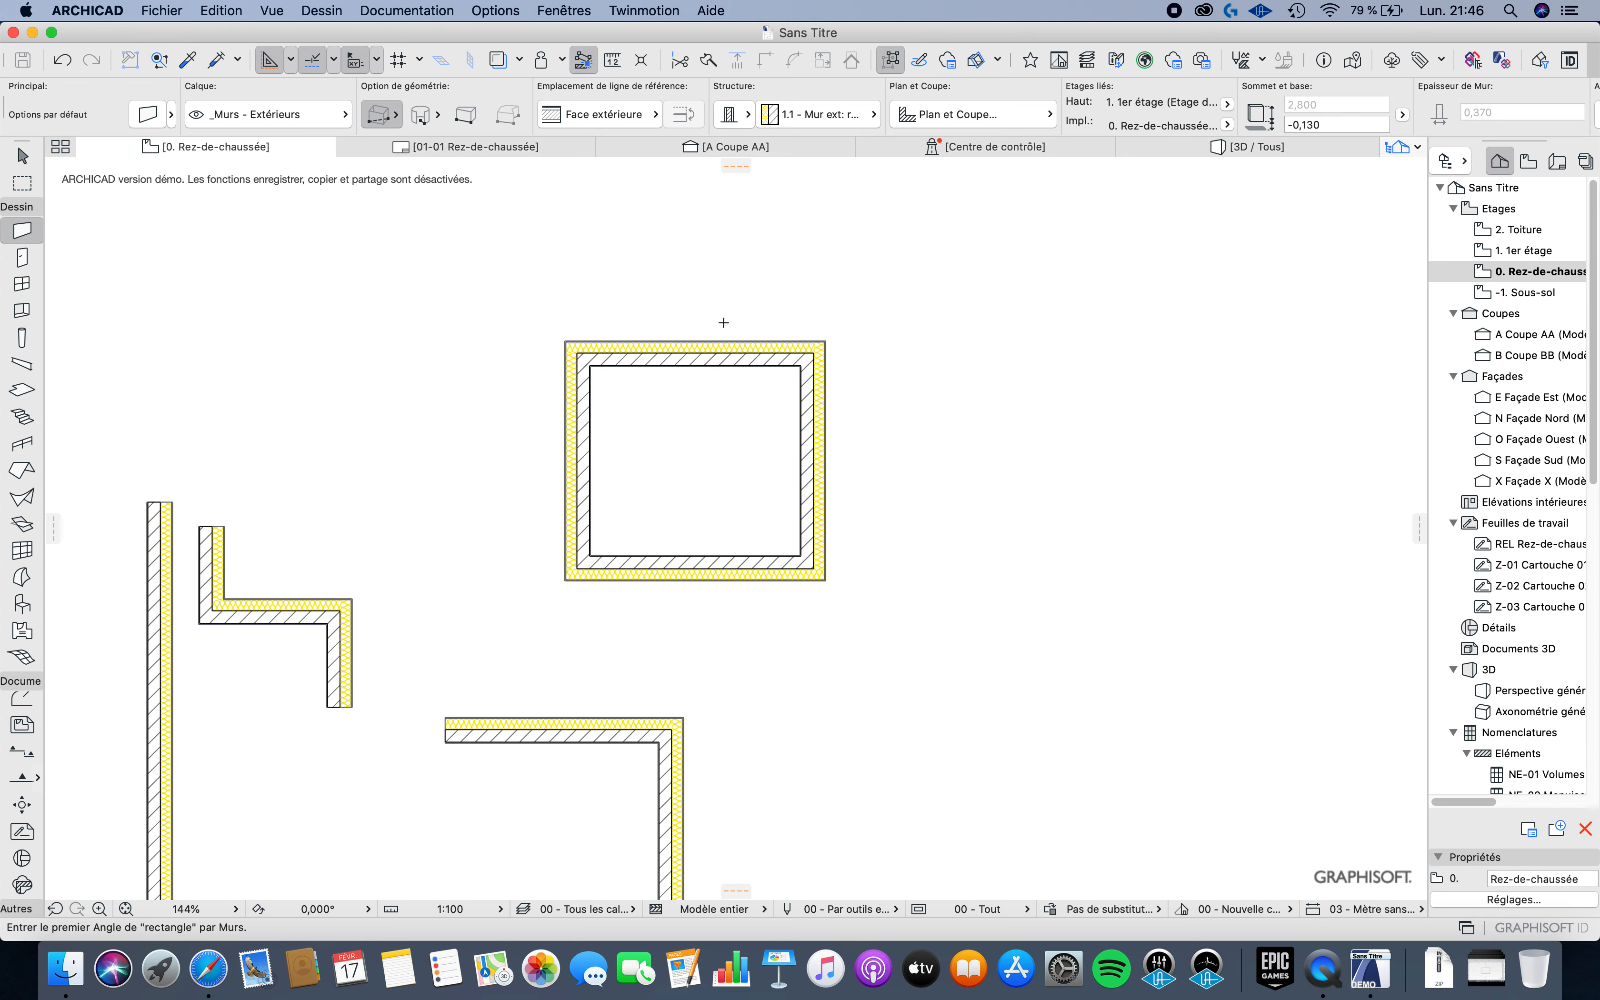
scroll(596, 384, up, 10)
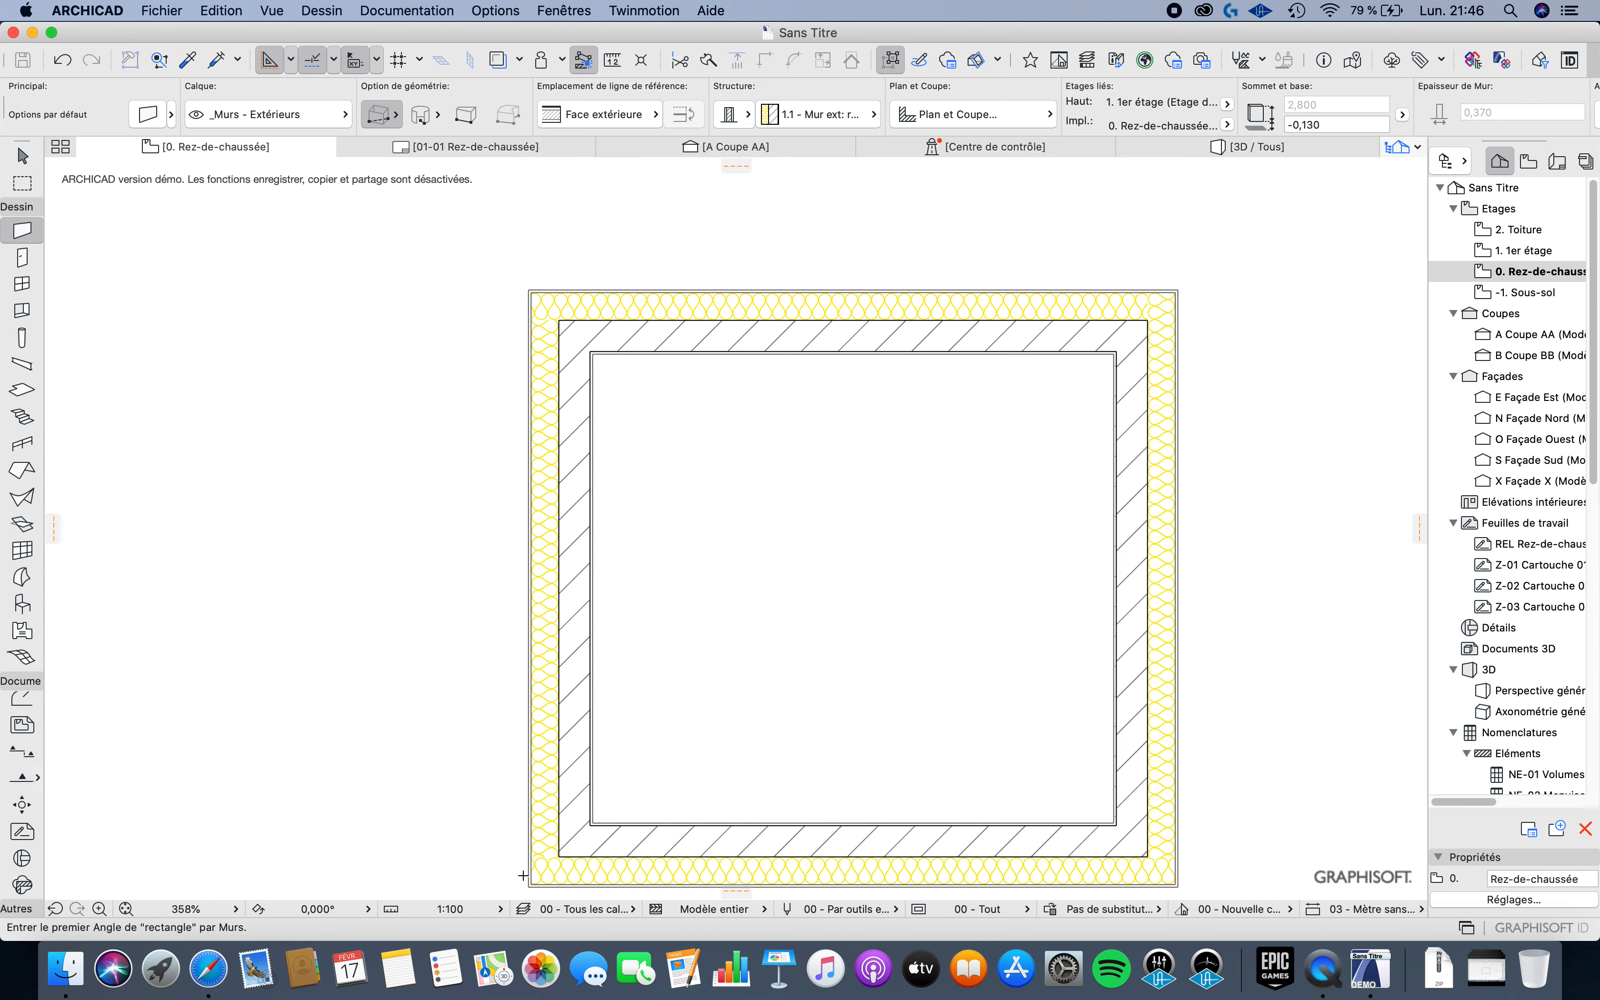
scroll(522, 564, down, 10)
Step: With the reference line at Face intérieure, draw a rectangle of walls above the stepped walls, with dimensions 2,000 by 4,000
click(638, 114)
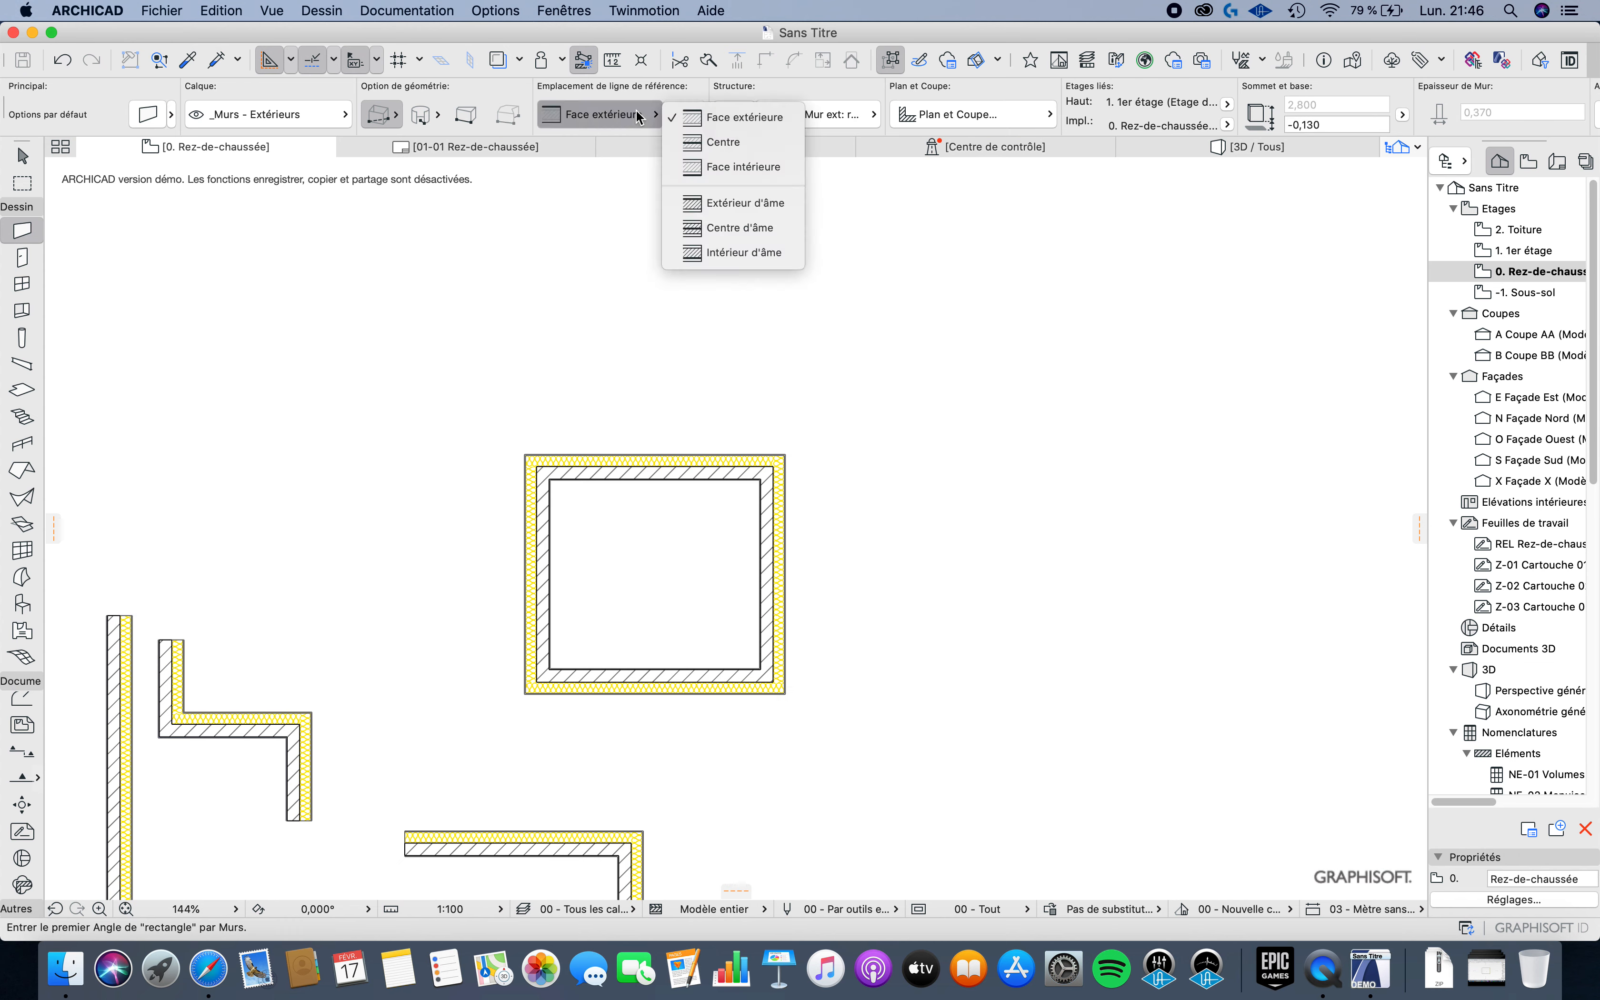
click(723, 170)
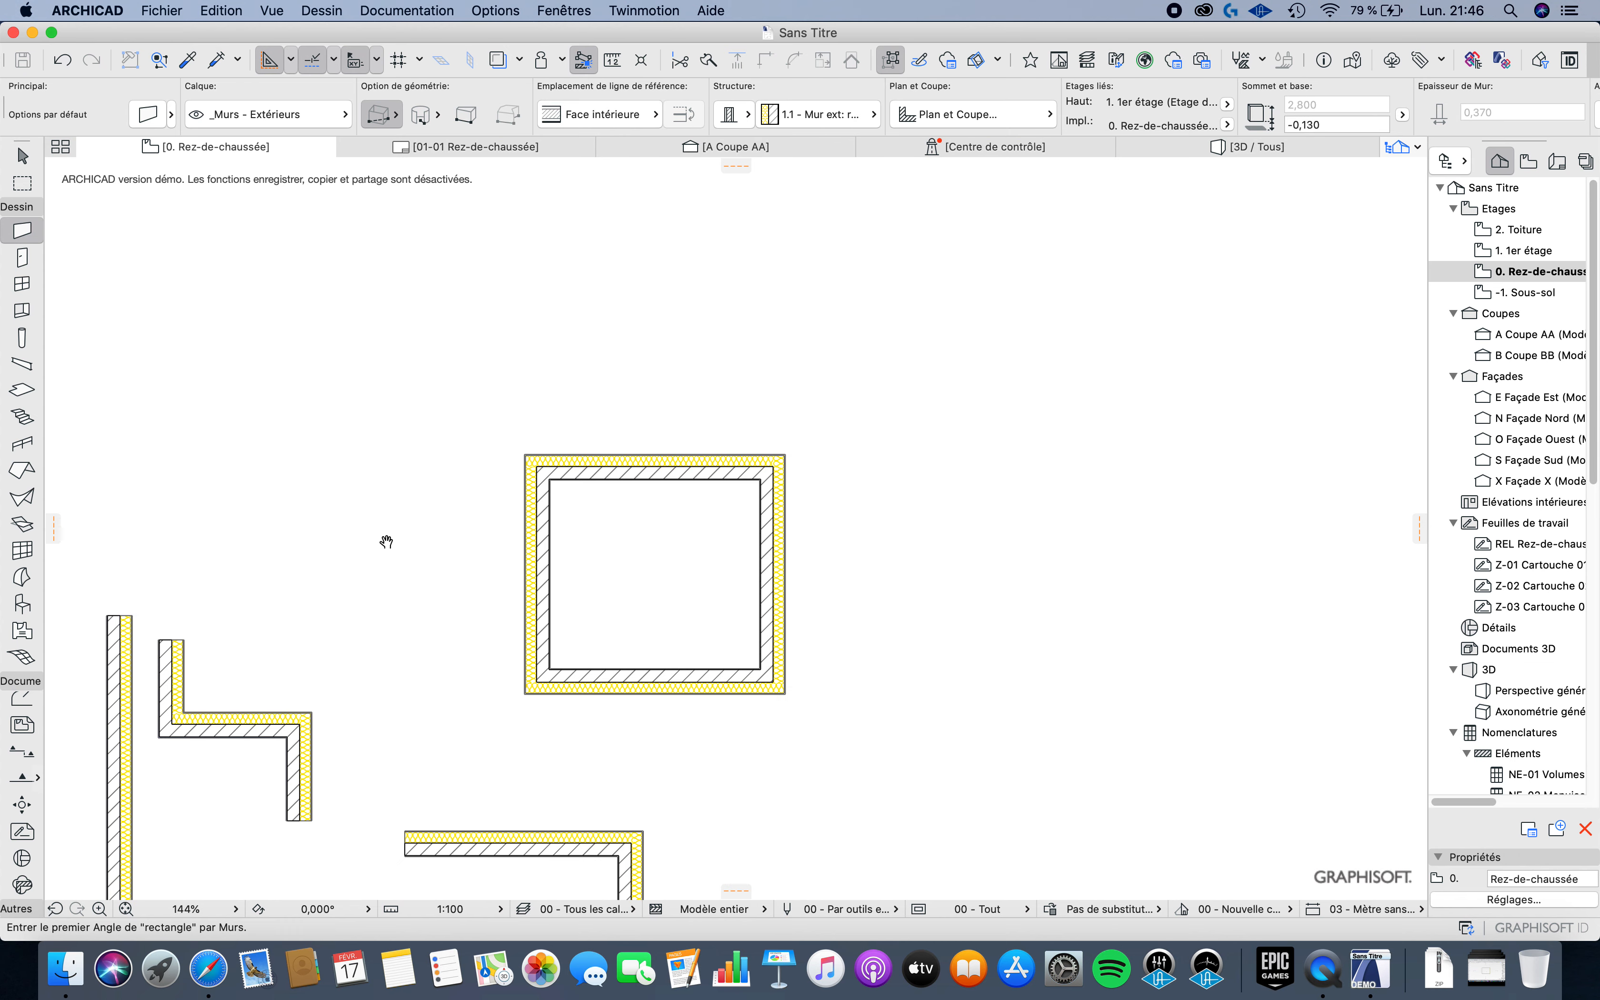
scroll(503, 530, left, 5)
click(617, 512)
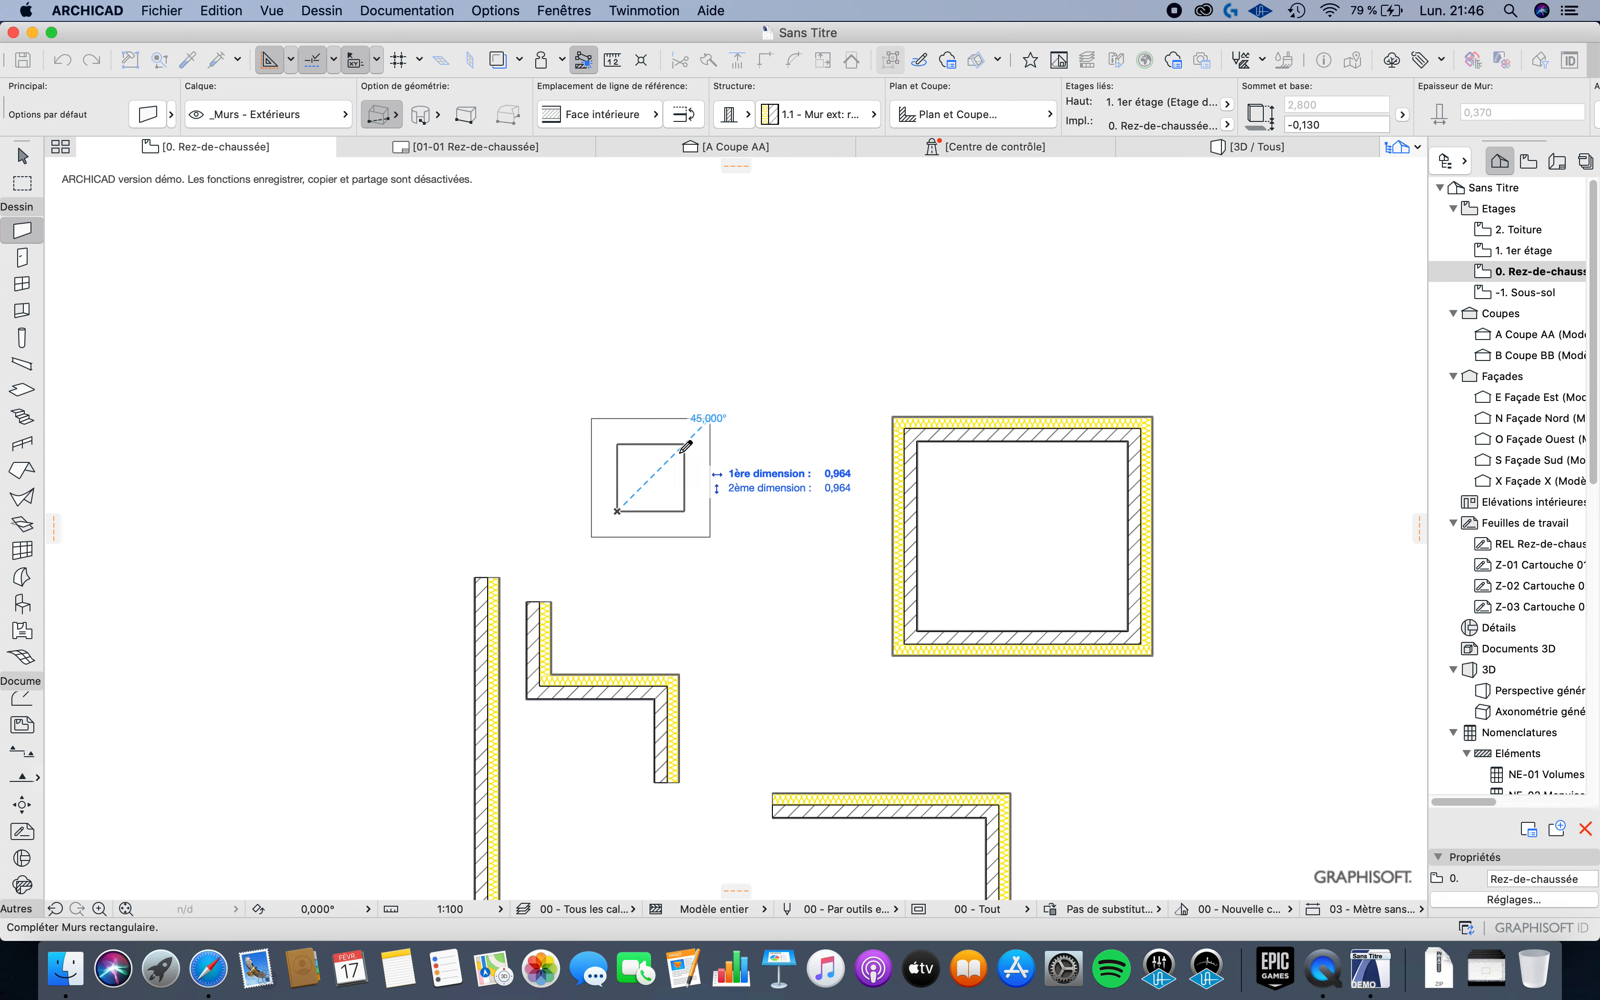
scroll(683, 447, up, 5)
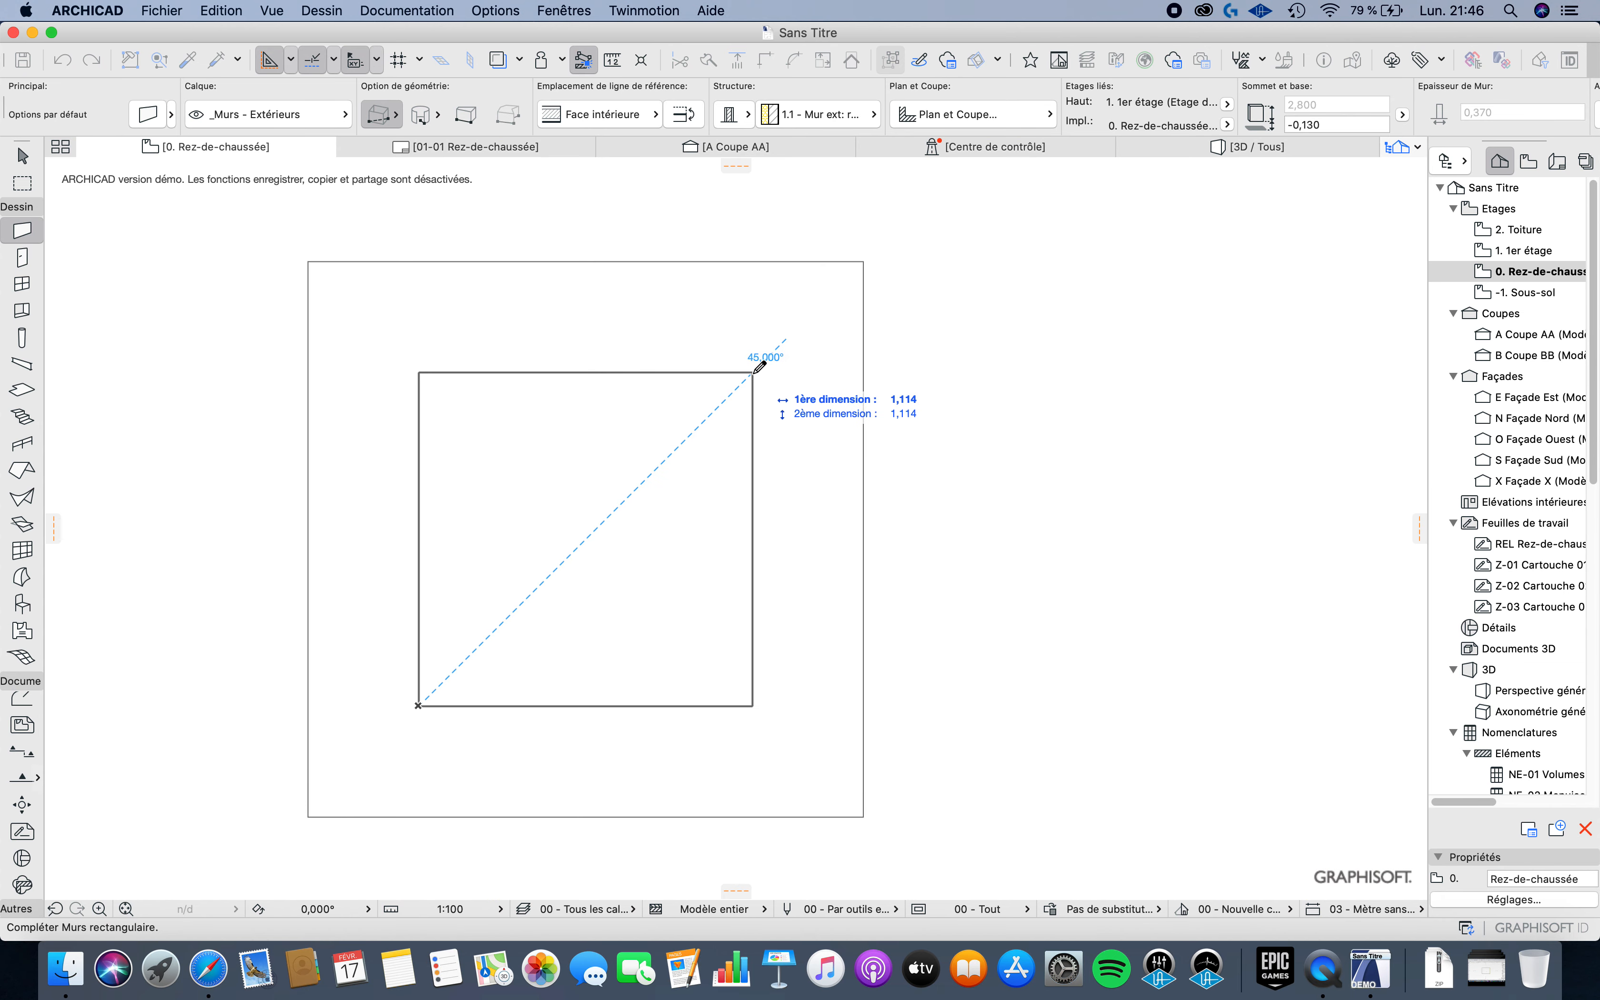
key(Tab)
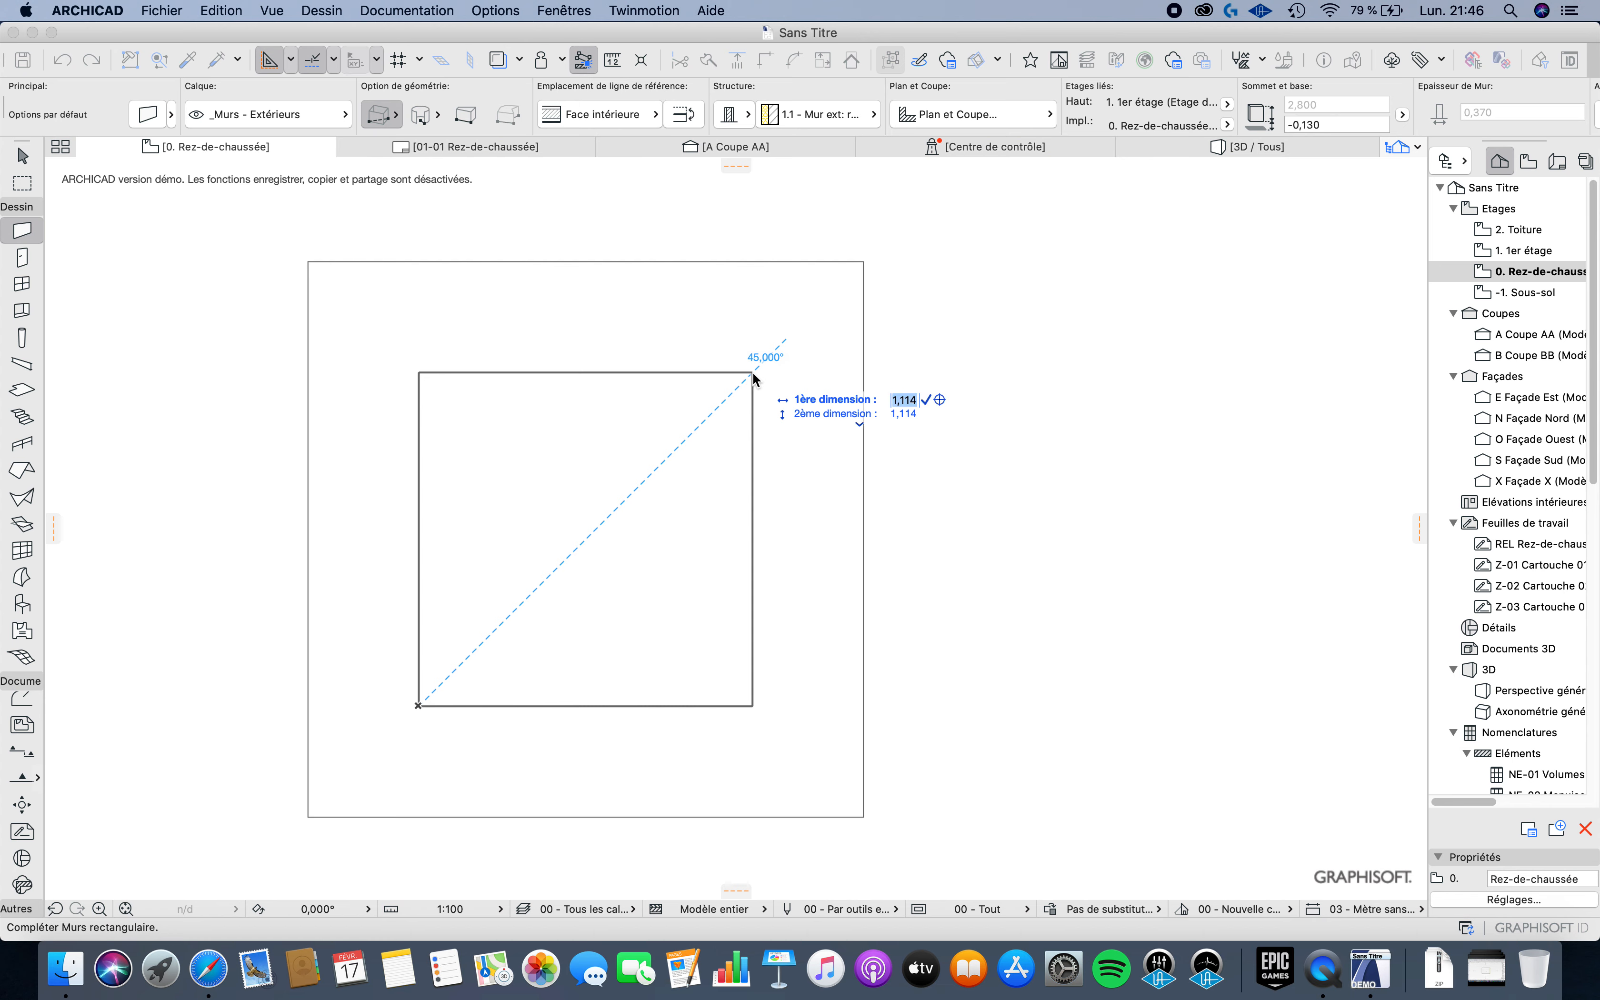
text(2)
key(Tab)
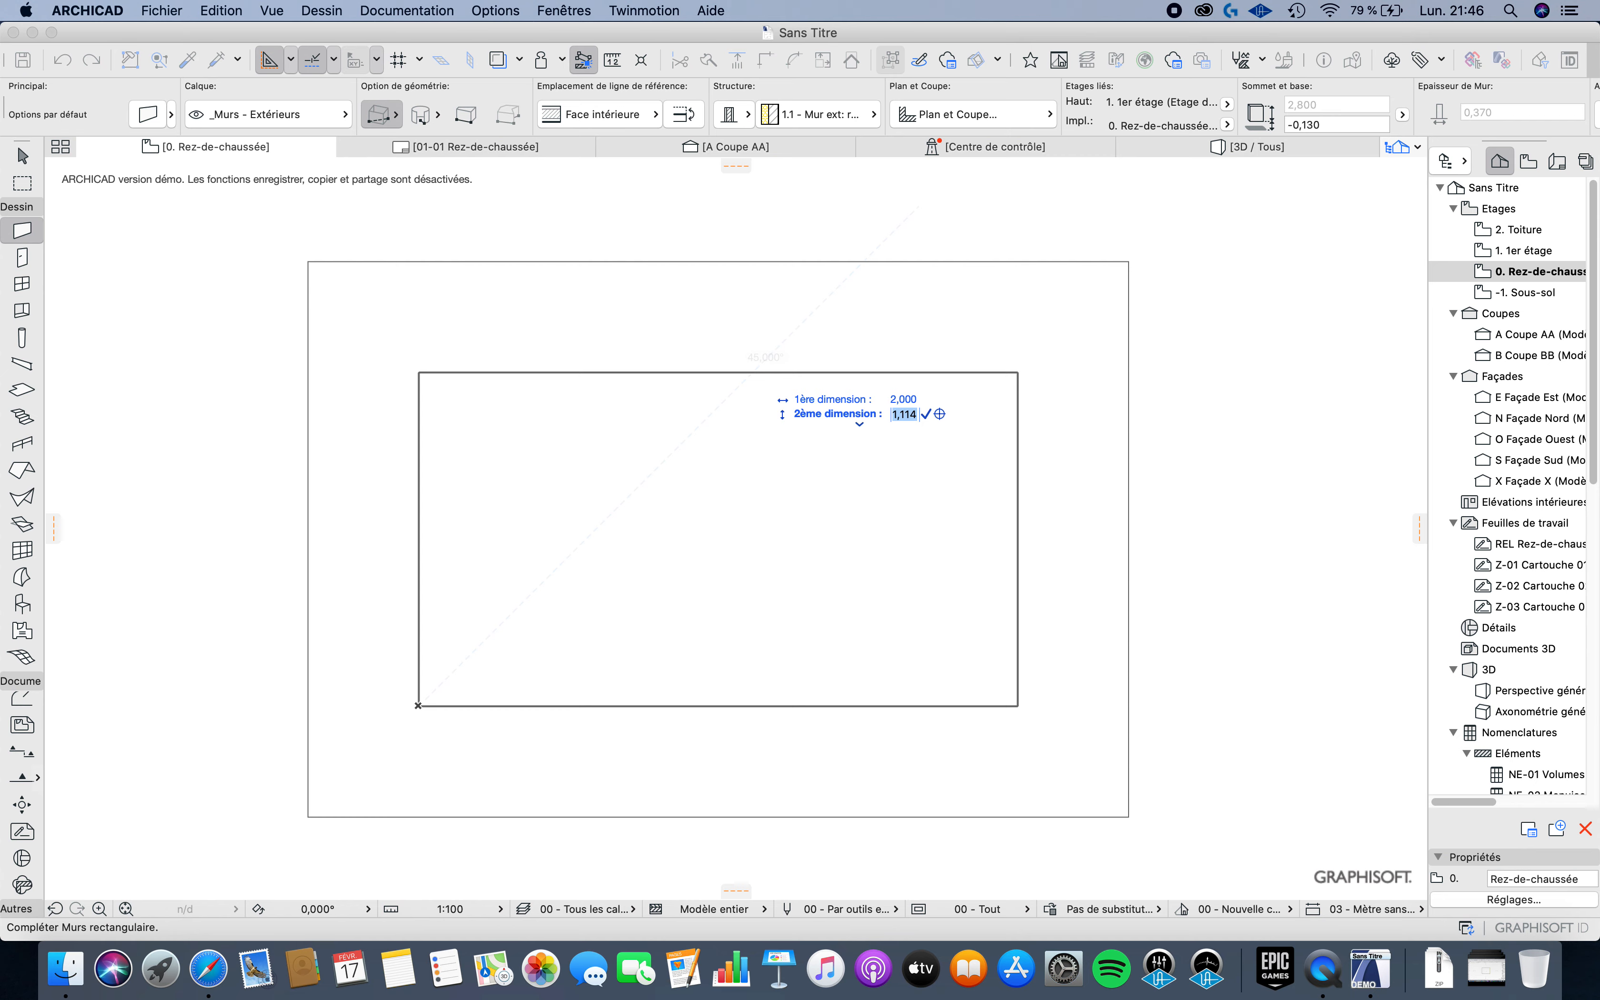
text(4)
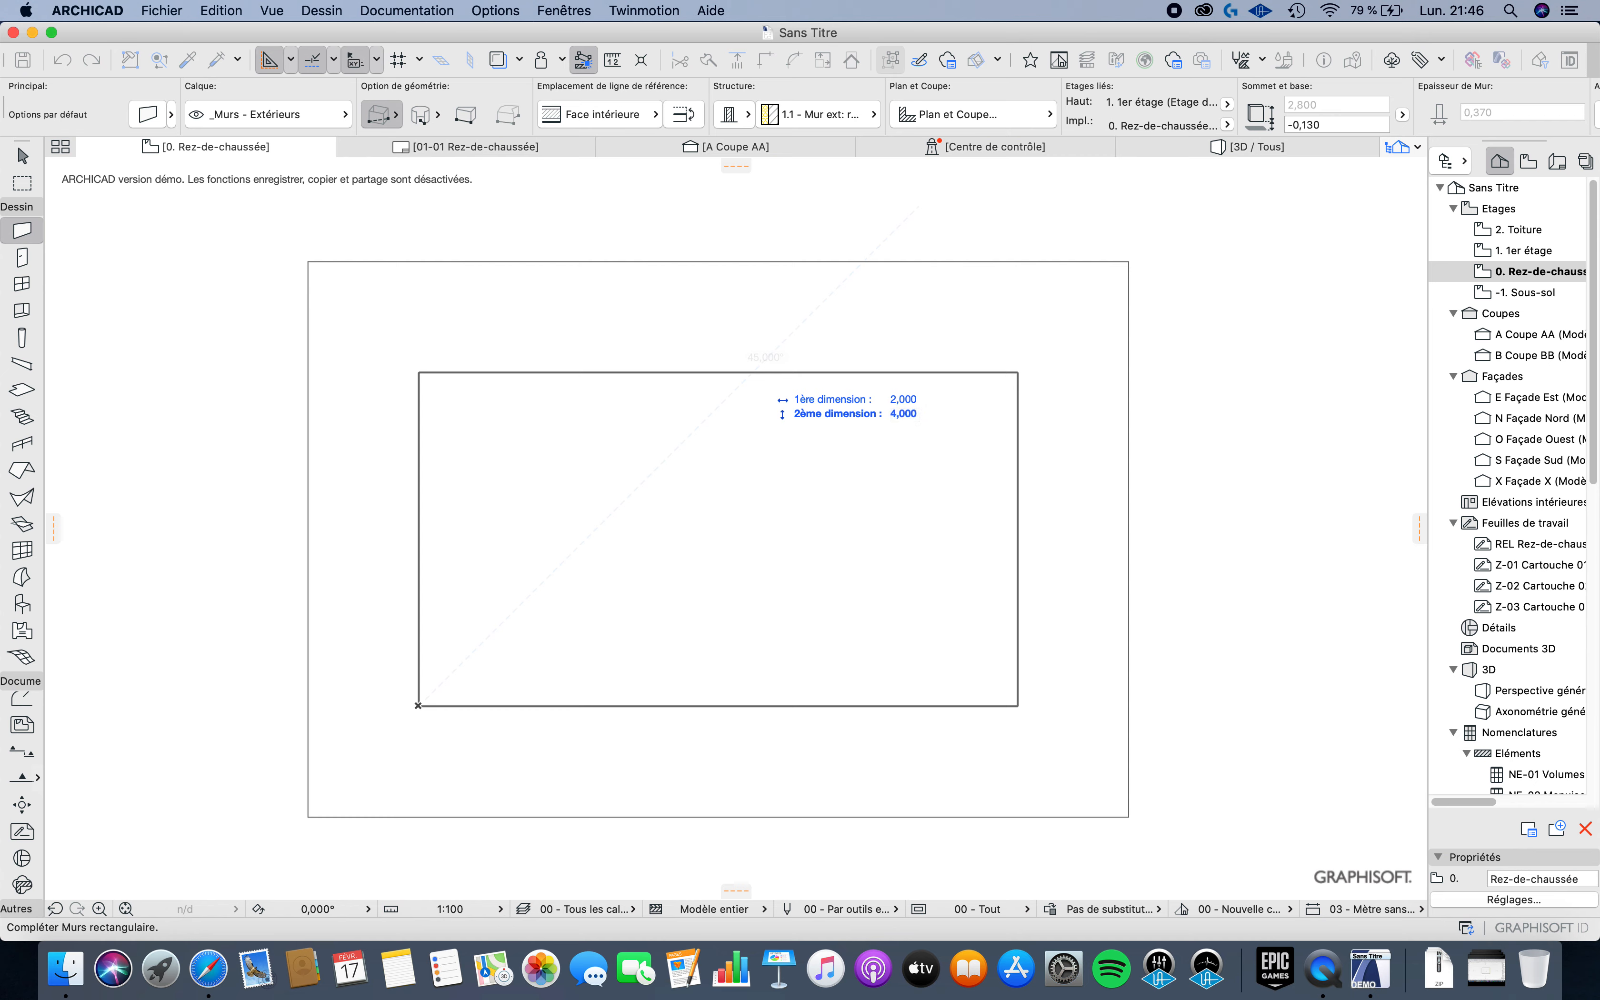
key(Return)
scroll(688, 490, down, 1)
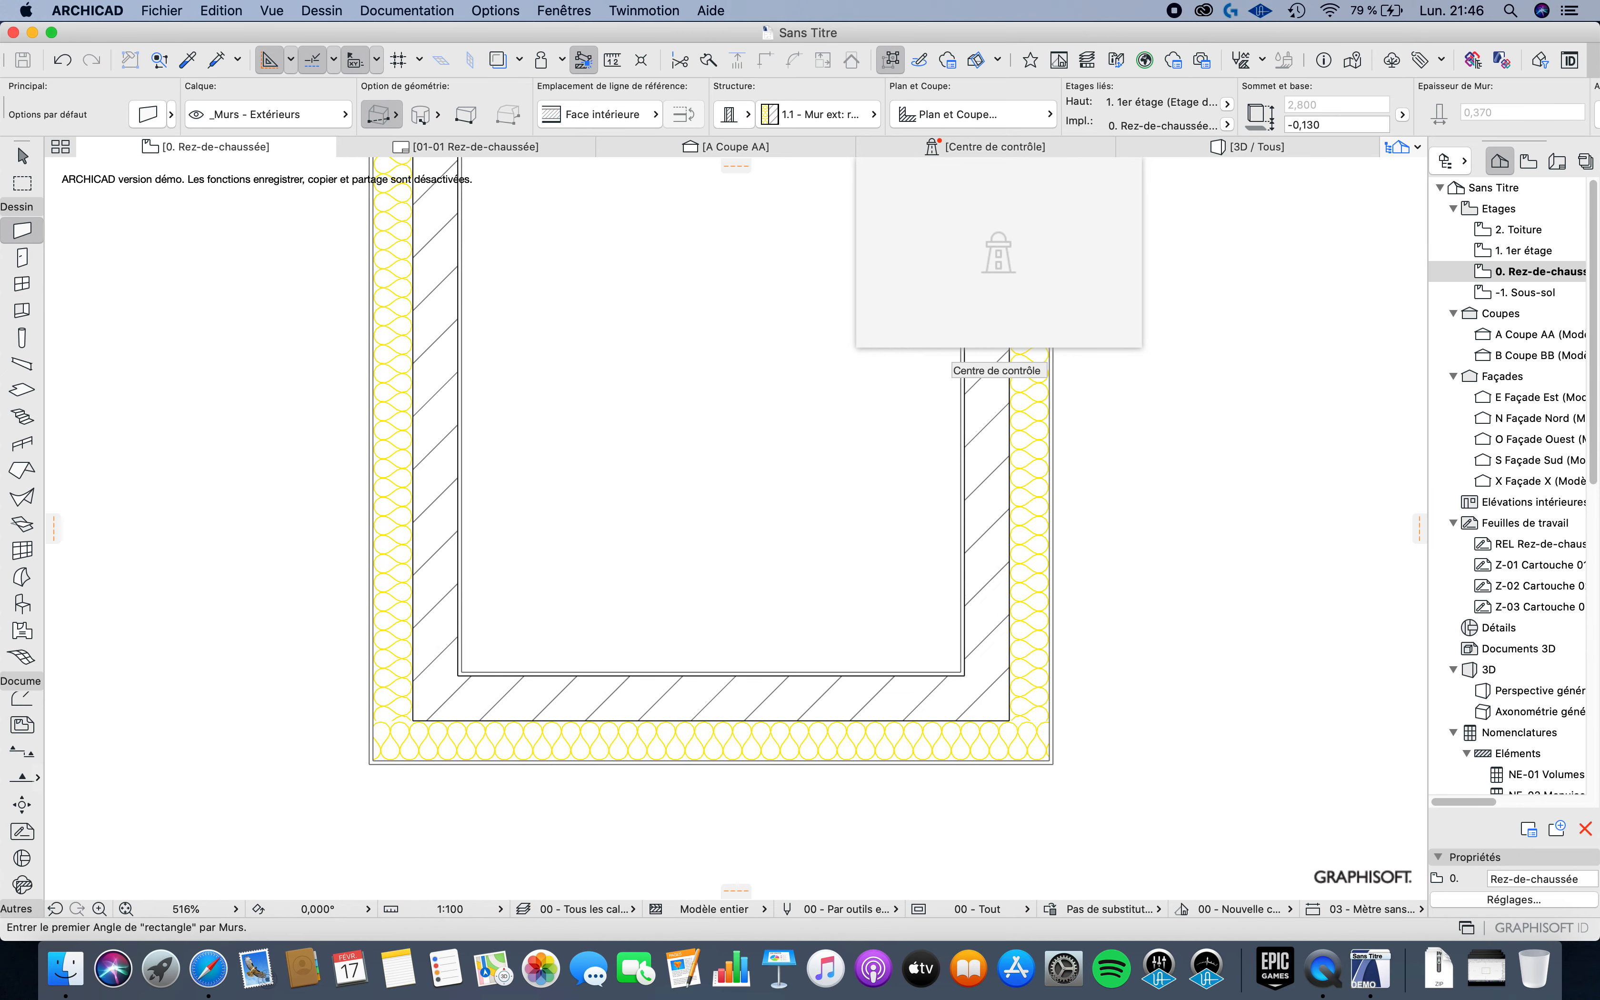
Step: With the rotated rectangle geometry method, draw an axis-aligned wall rectangle above the nearly square one, setting its horizontal side to 4,000
middle_drag(687, 489, 673, 683)
scroll(821, 668, down, 5)
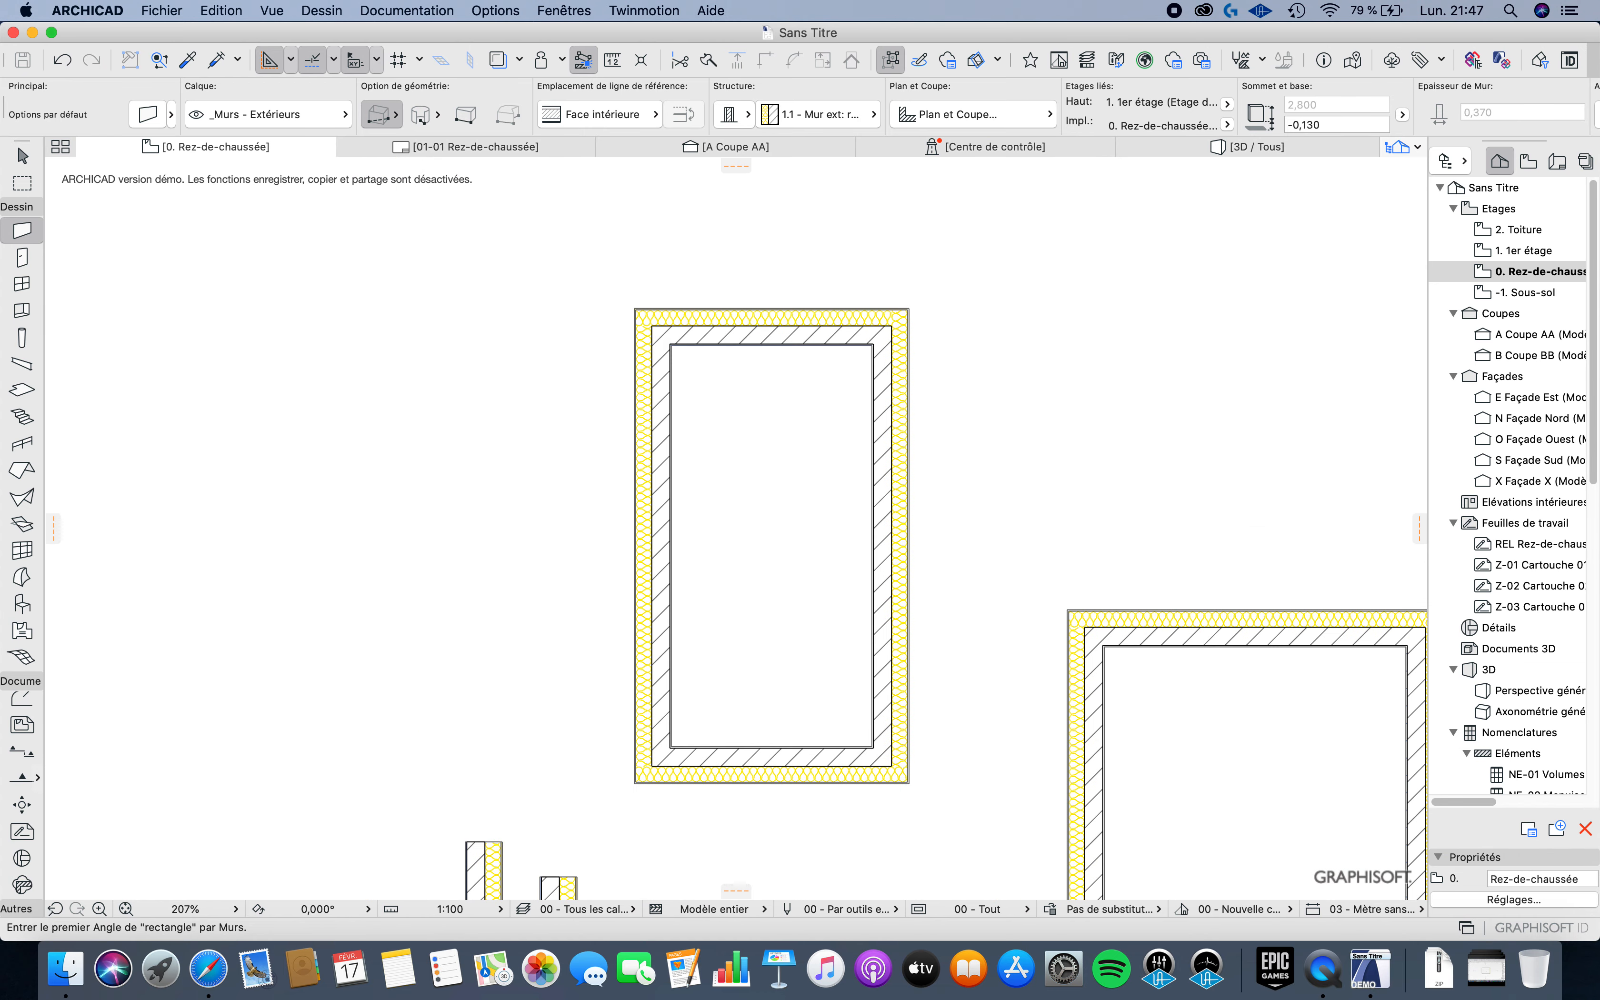
key(Escape)
scroll(693, 272, down, 5)
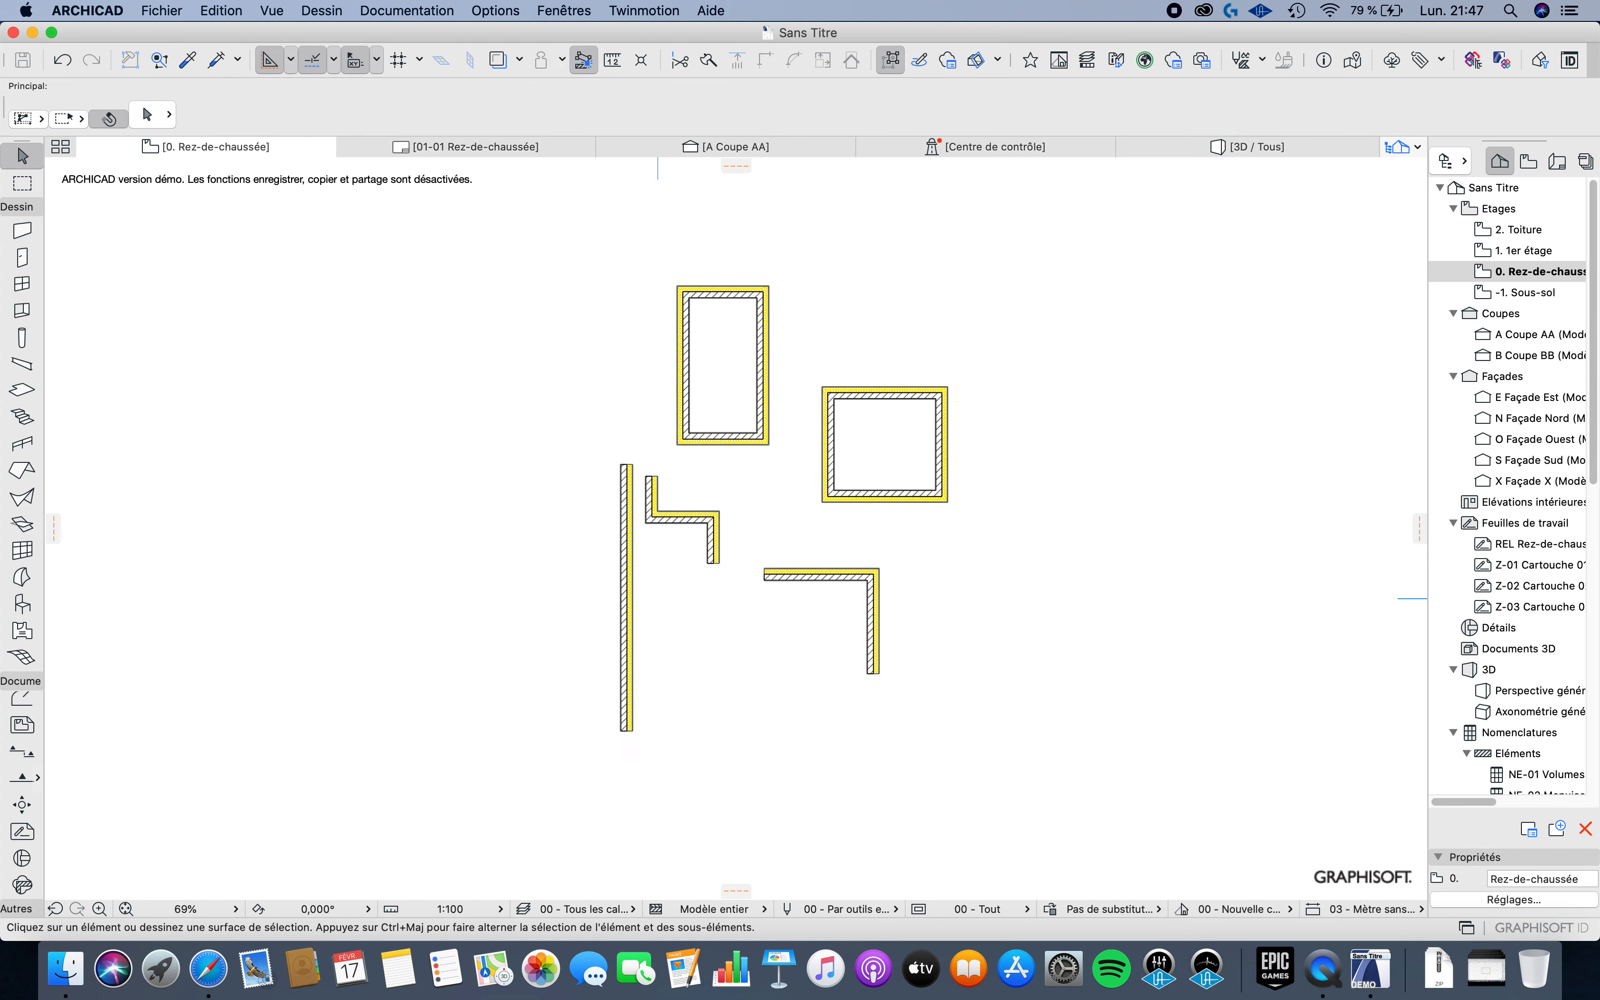
click(22, 230)
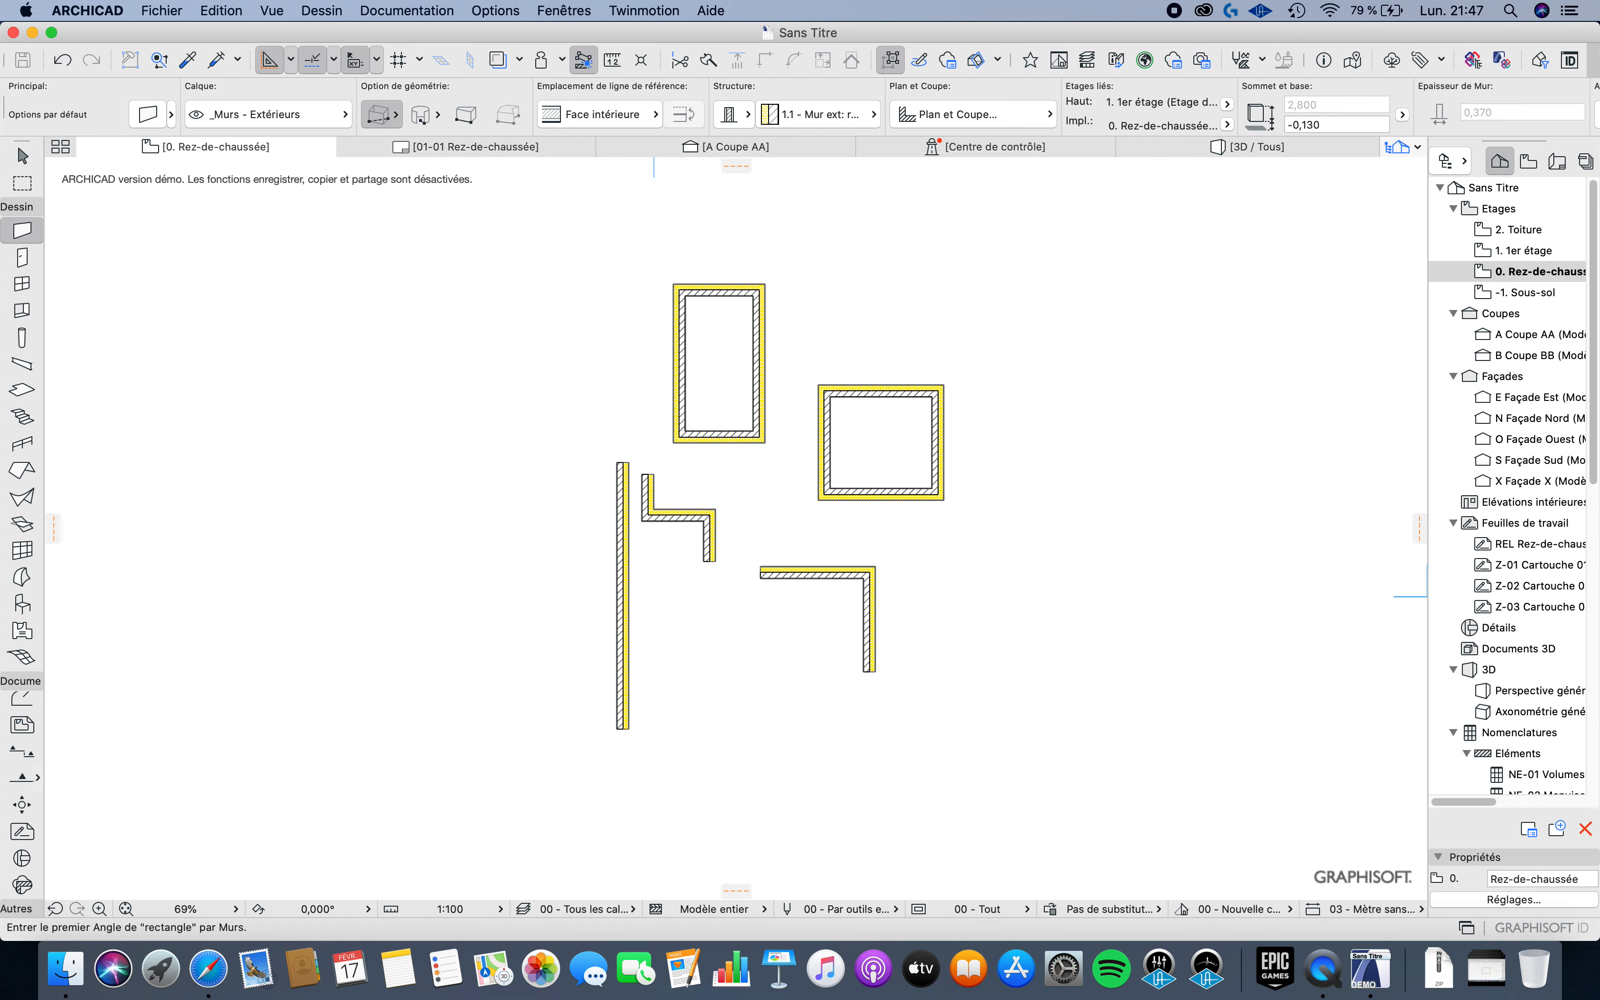
click(390, 114)
click(532, 134)
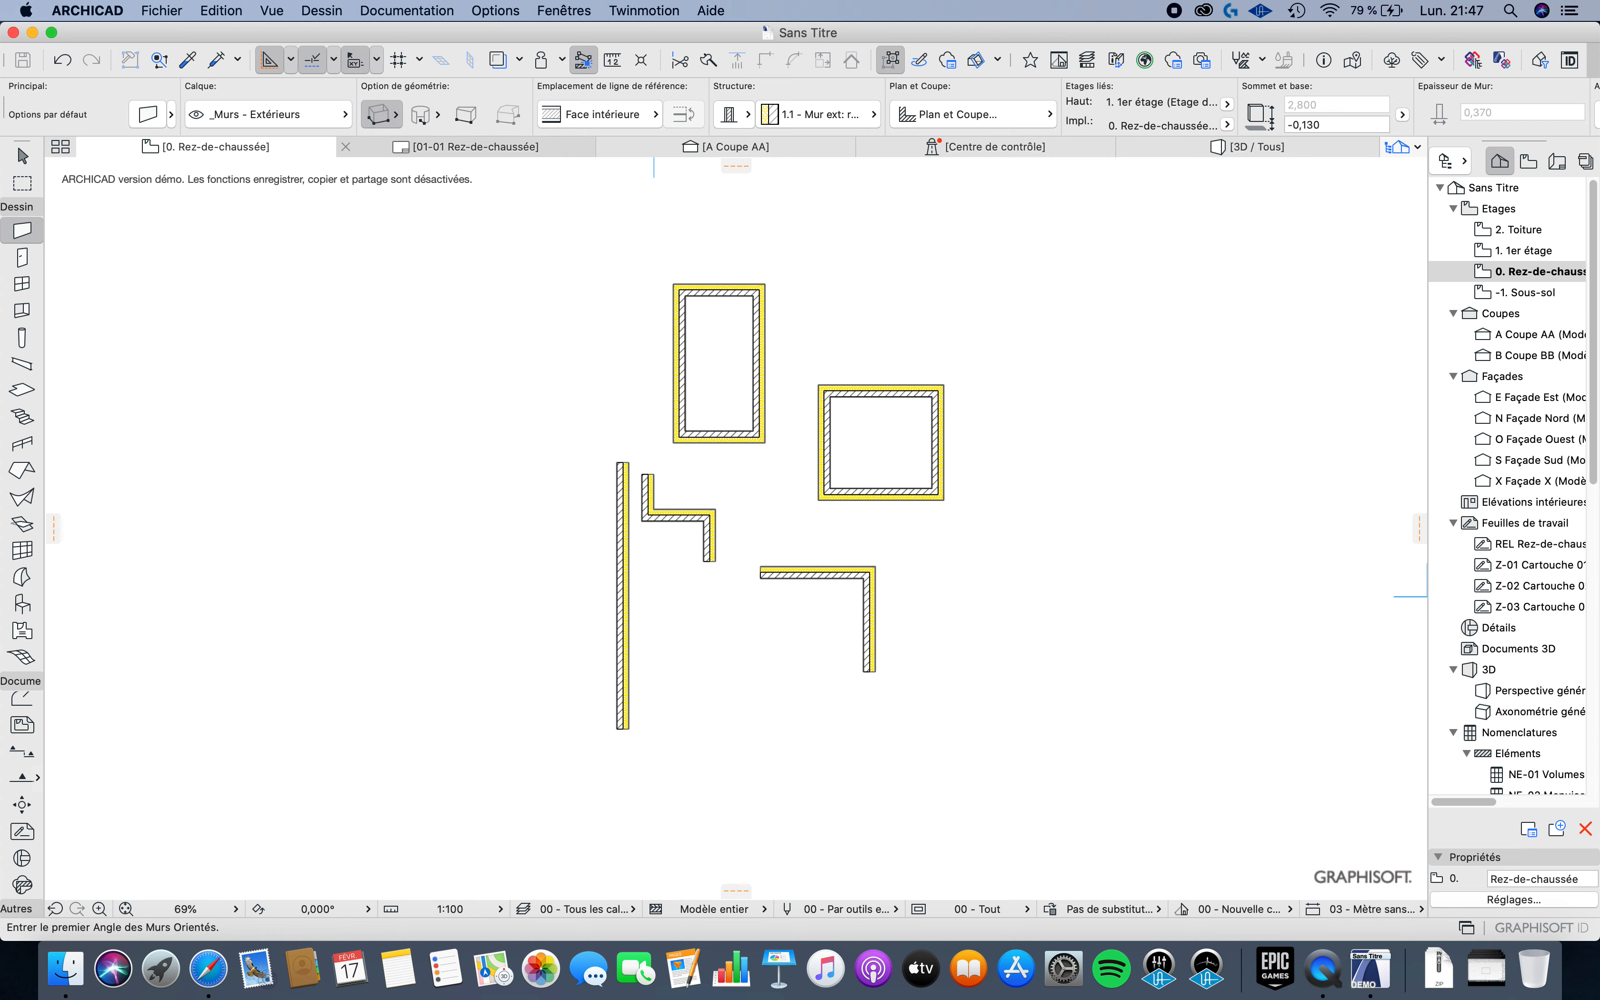
scroll(937, 233, up, 5)
click(767, 342)
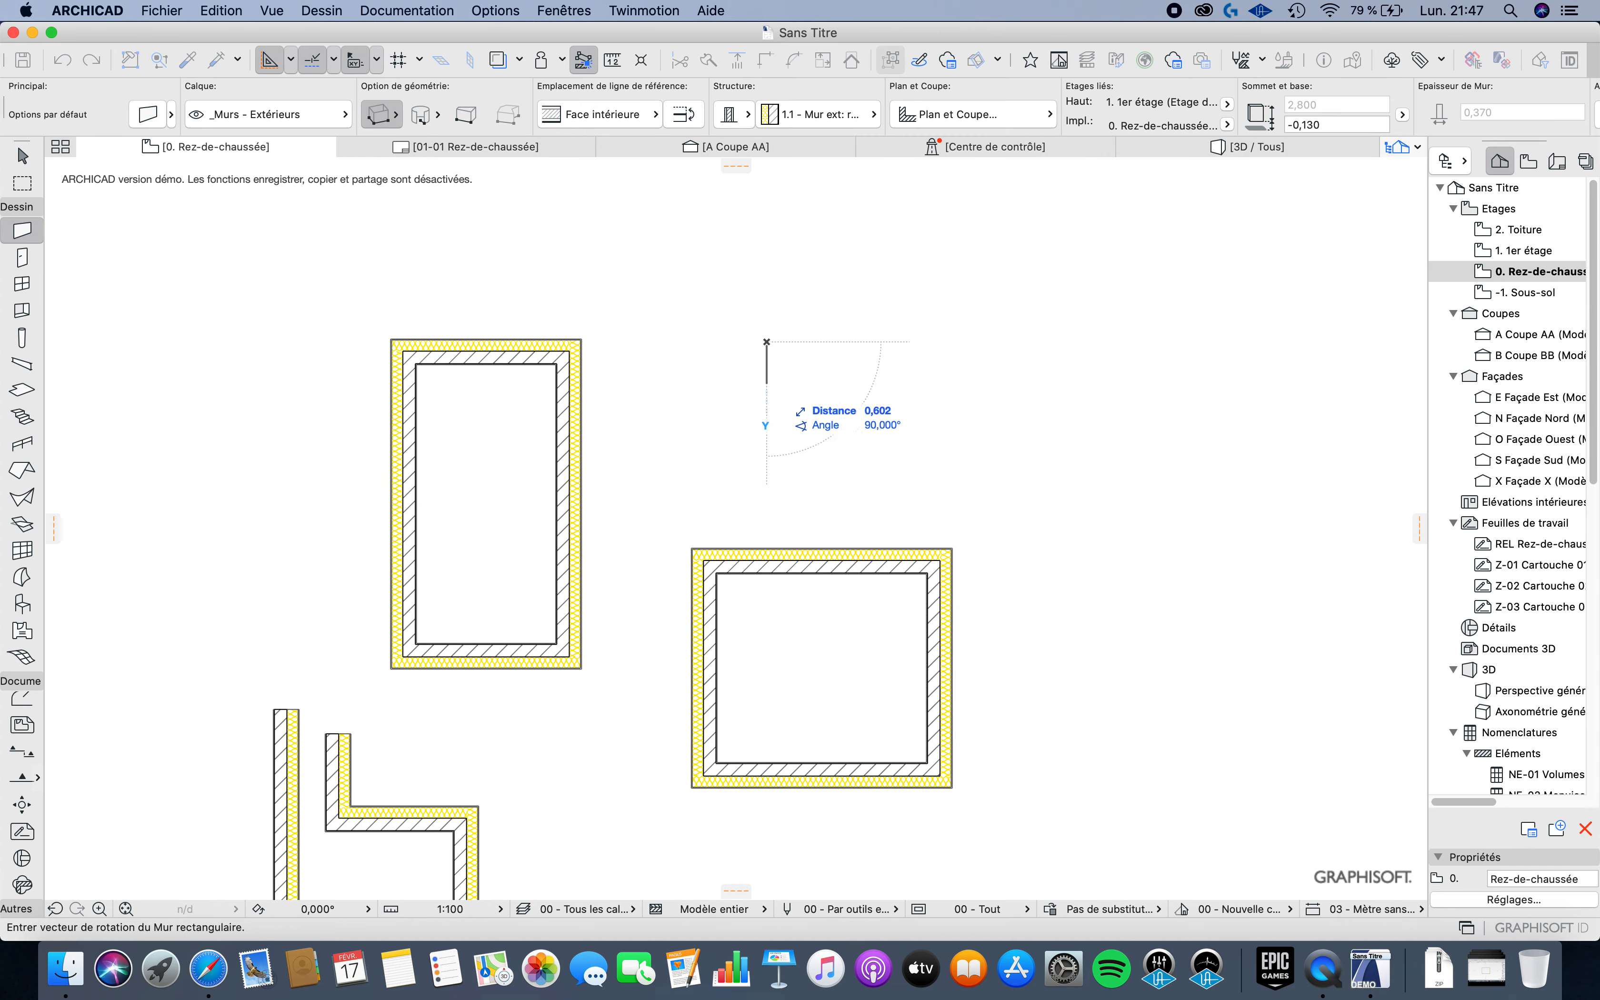
click(766, 437)
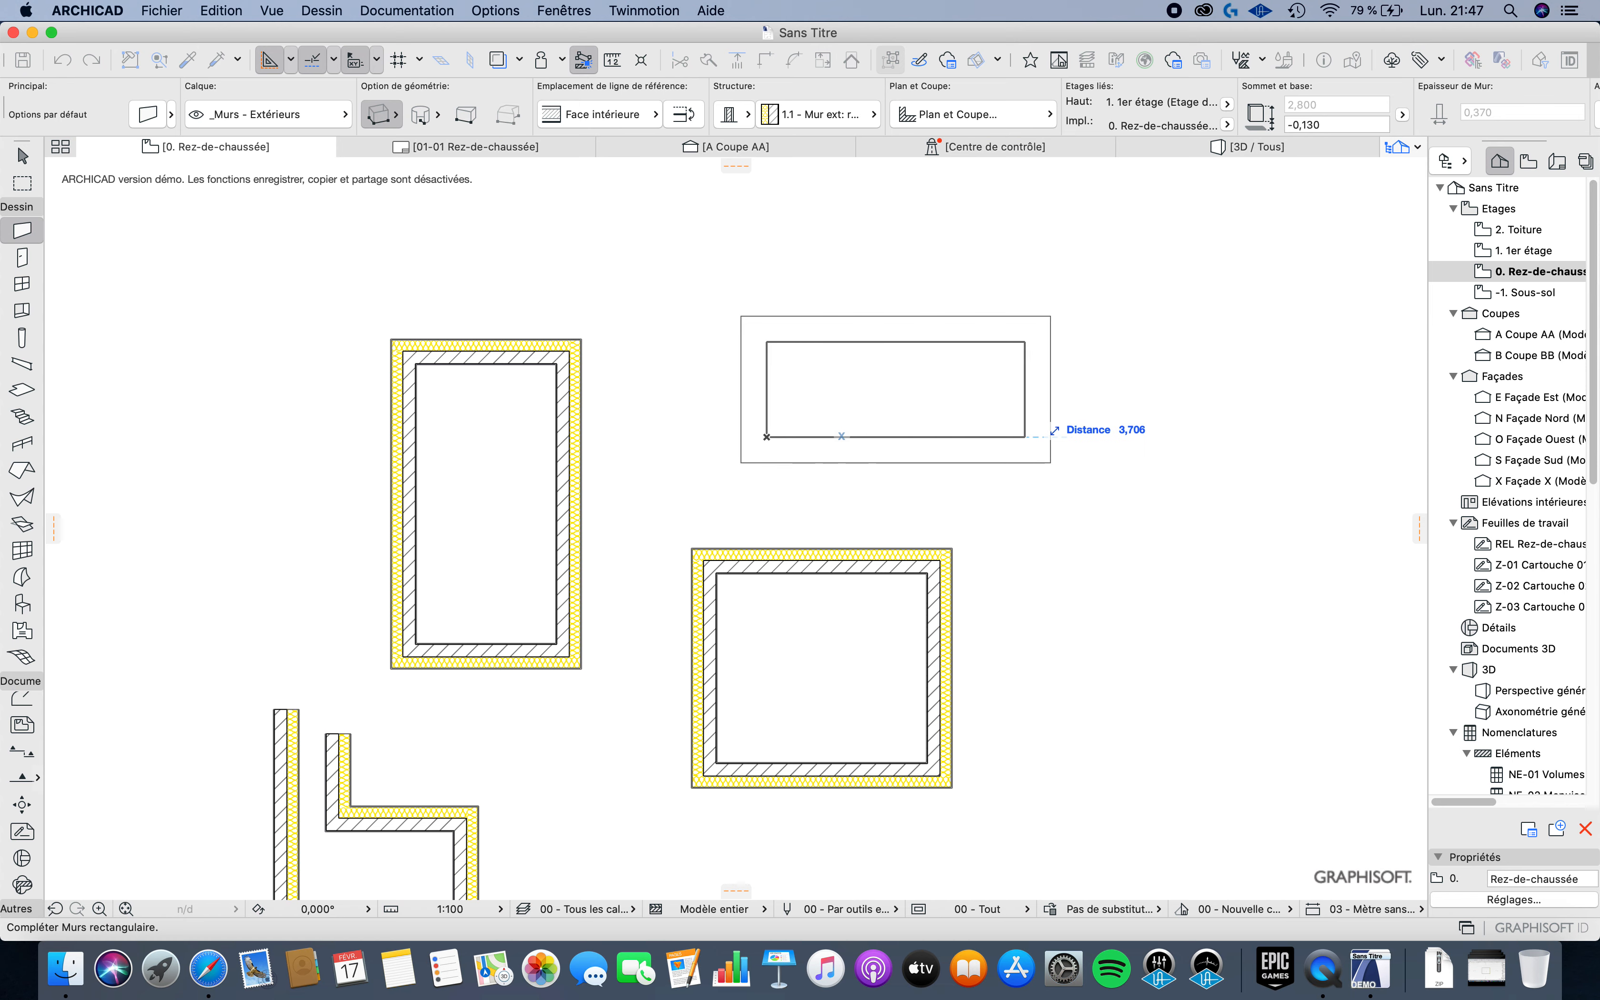
key(Tab)
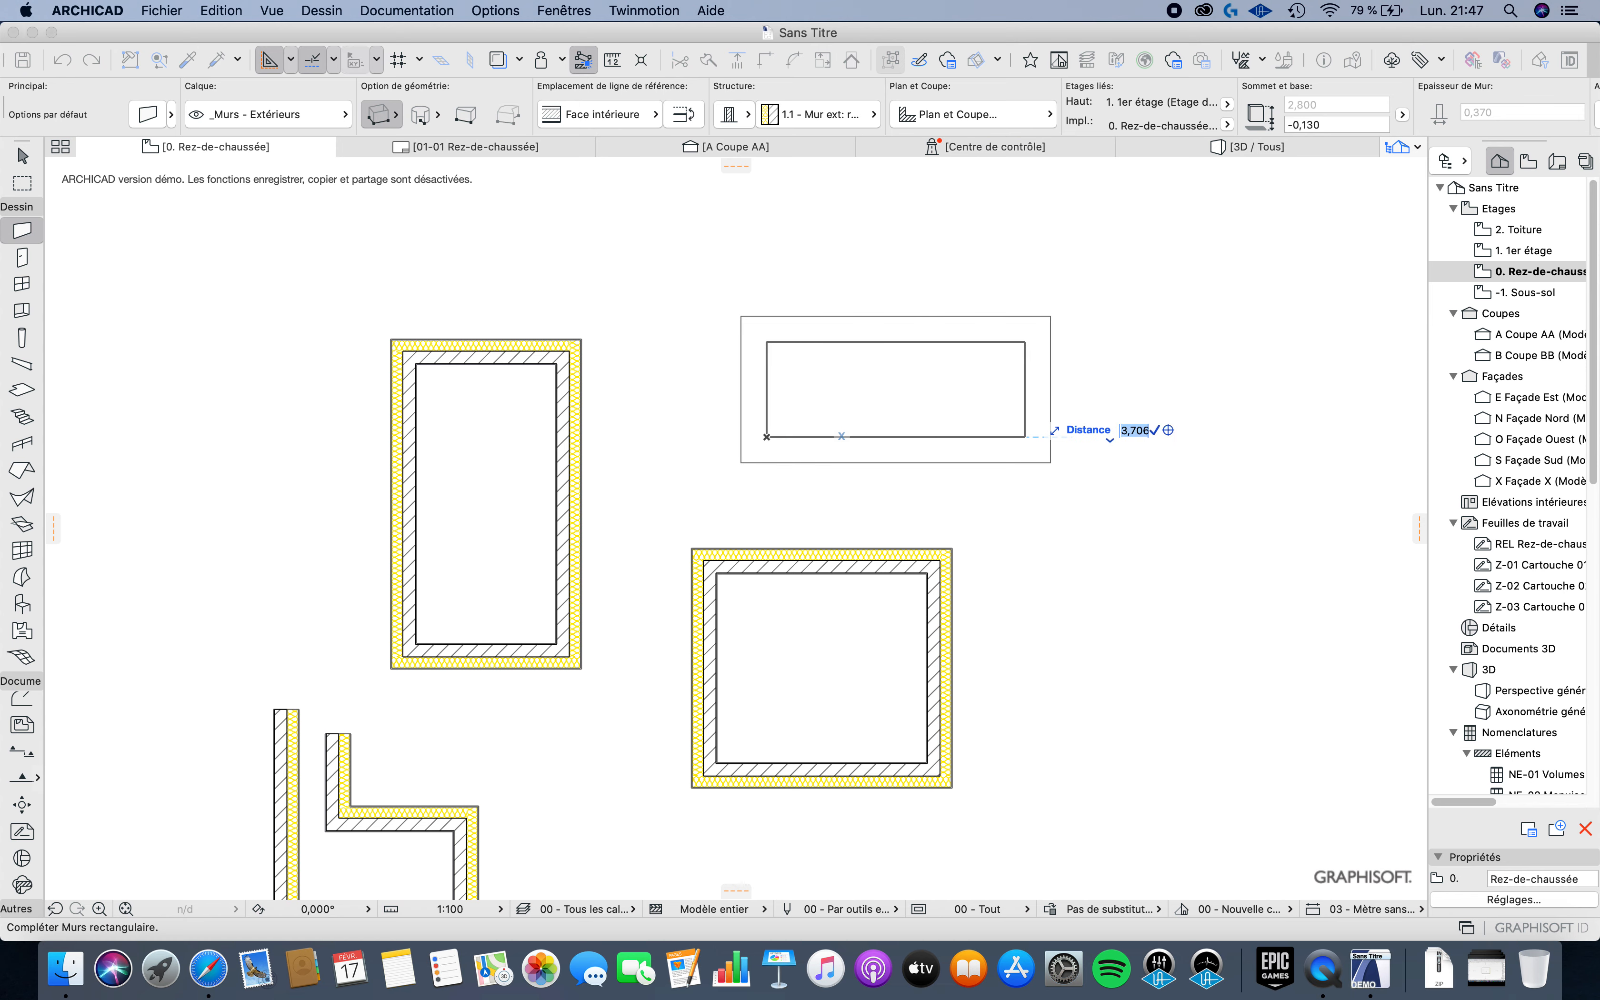
text(4)
key(Return)
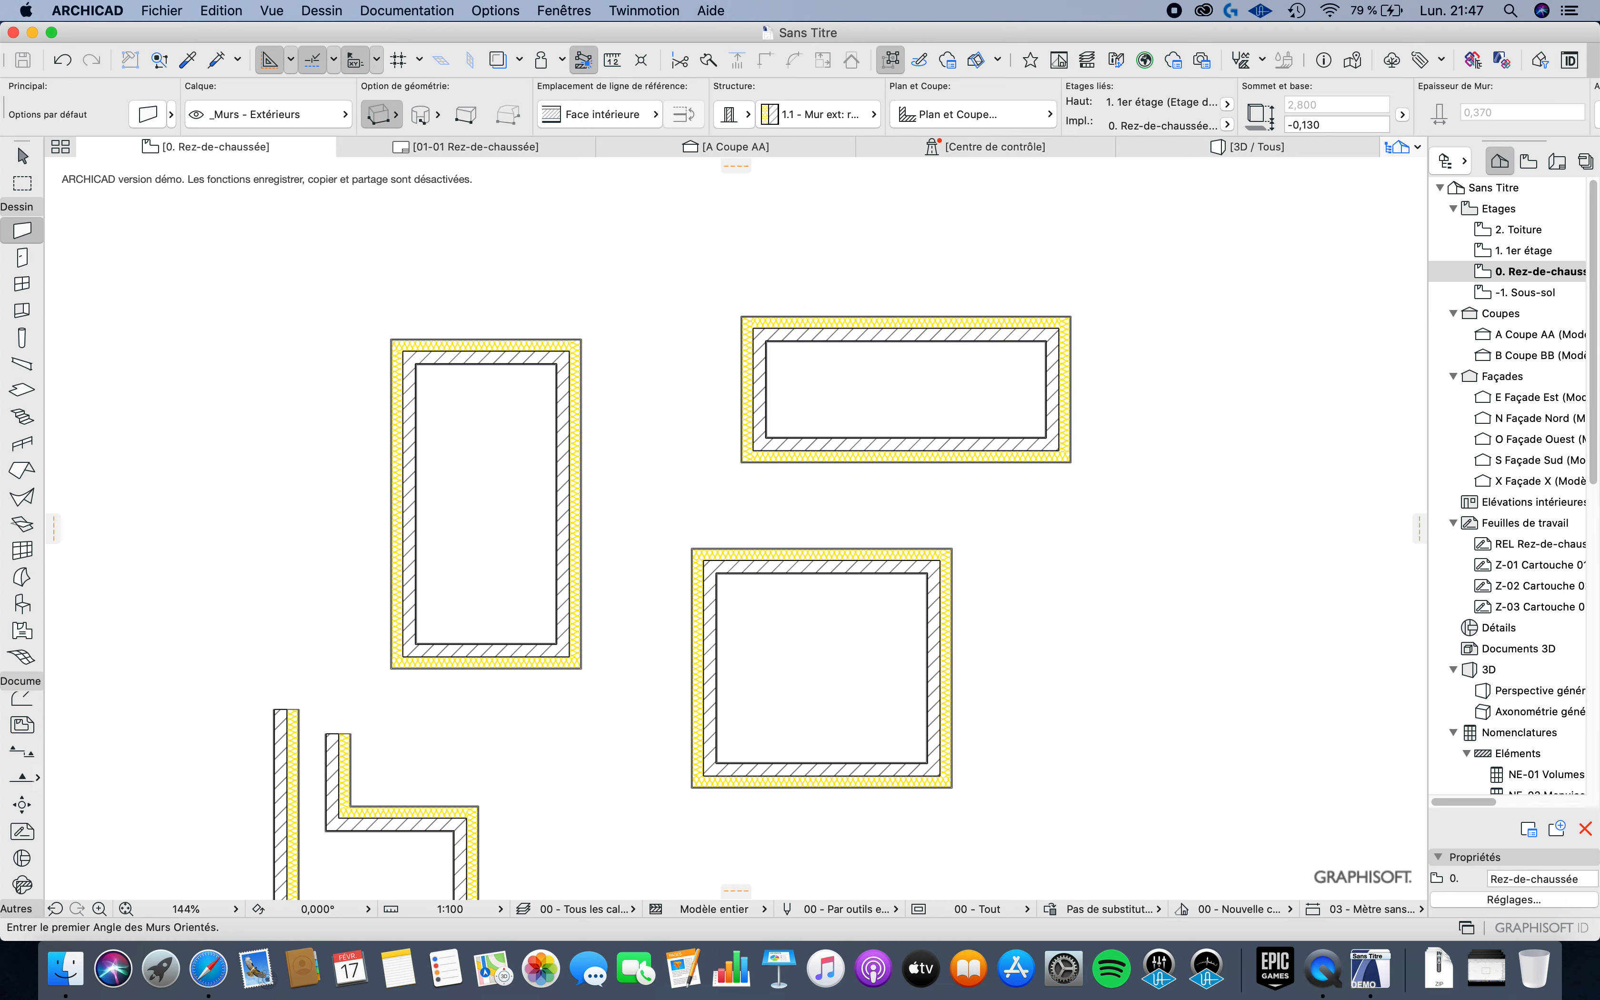
middle_drag(734, 529, 720, 531)
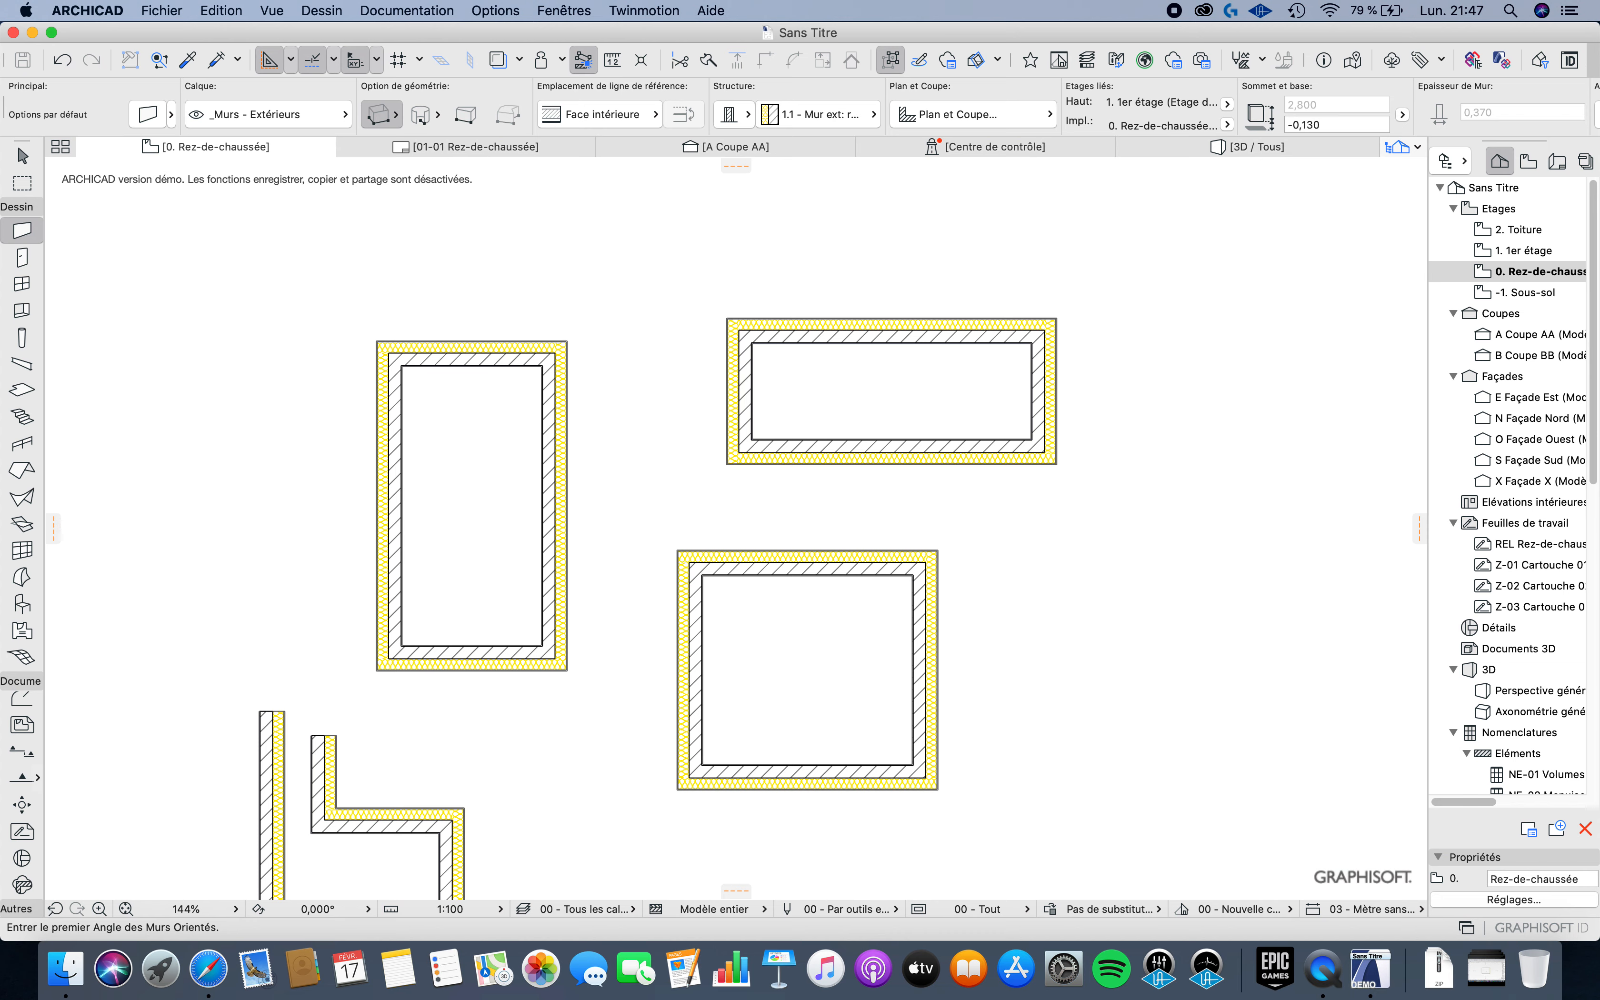
key(Escape)
middle_drag(661, 503, 608, 552)
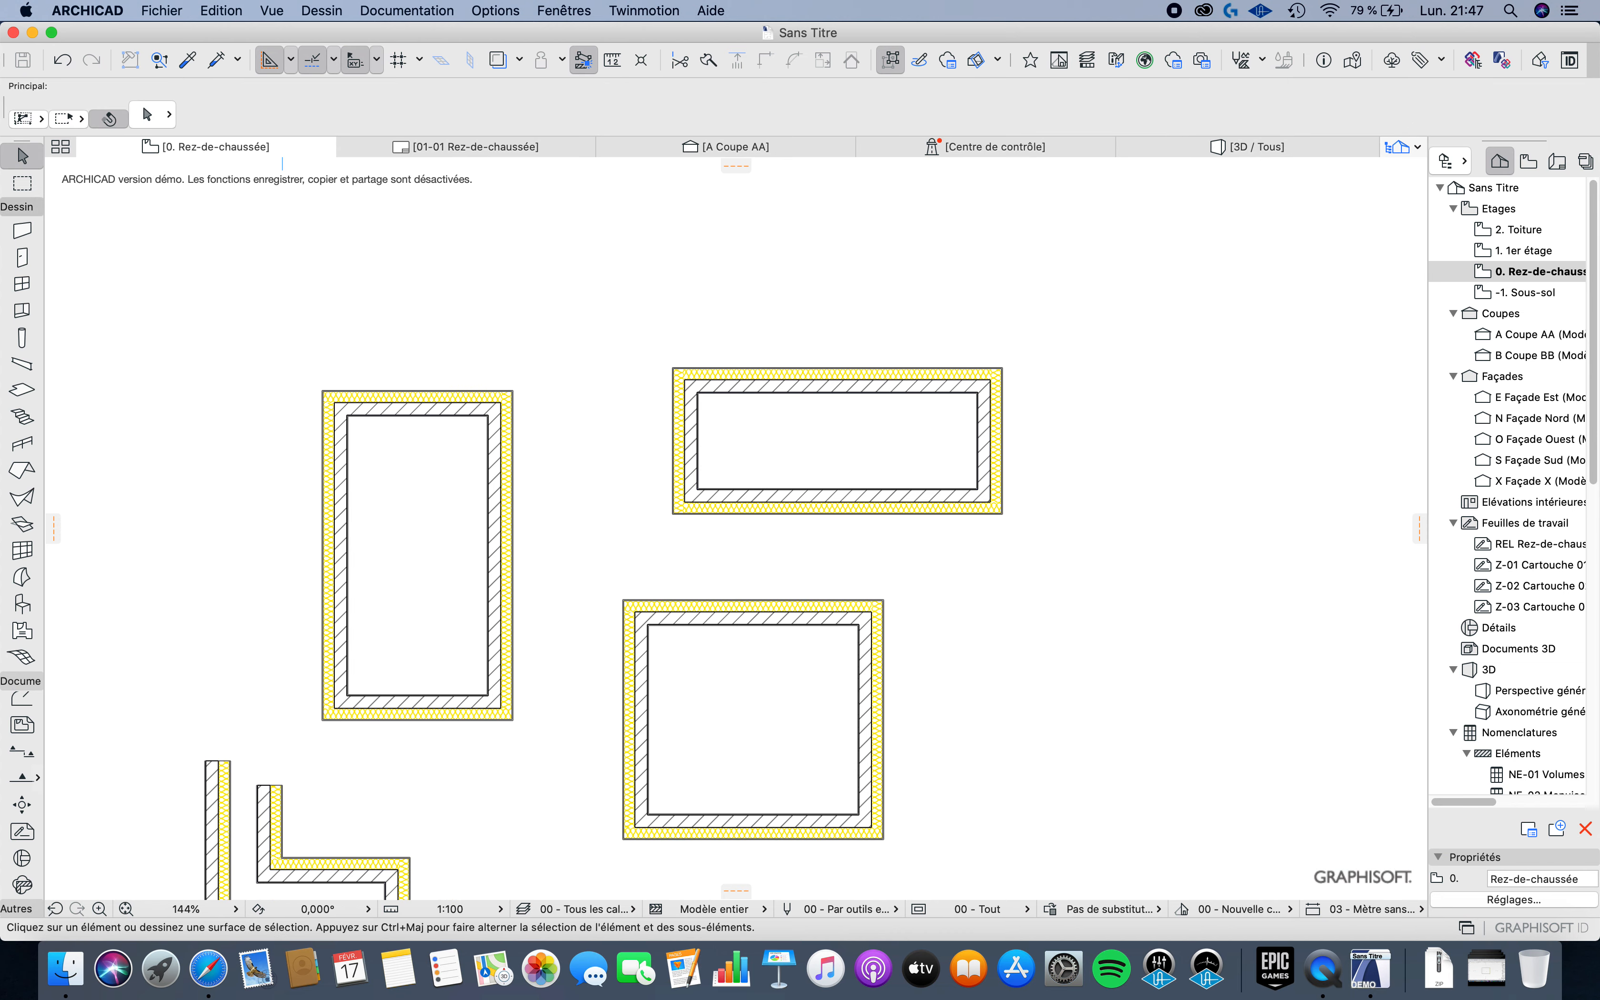
click(22, 230)
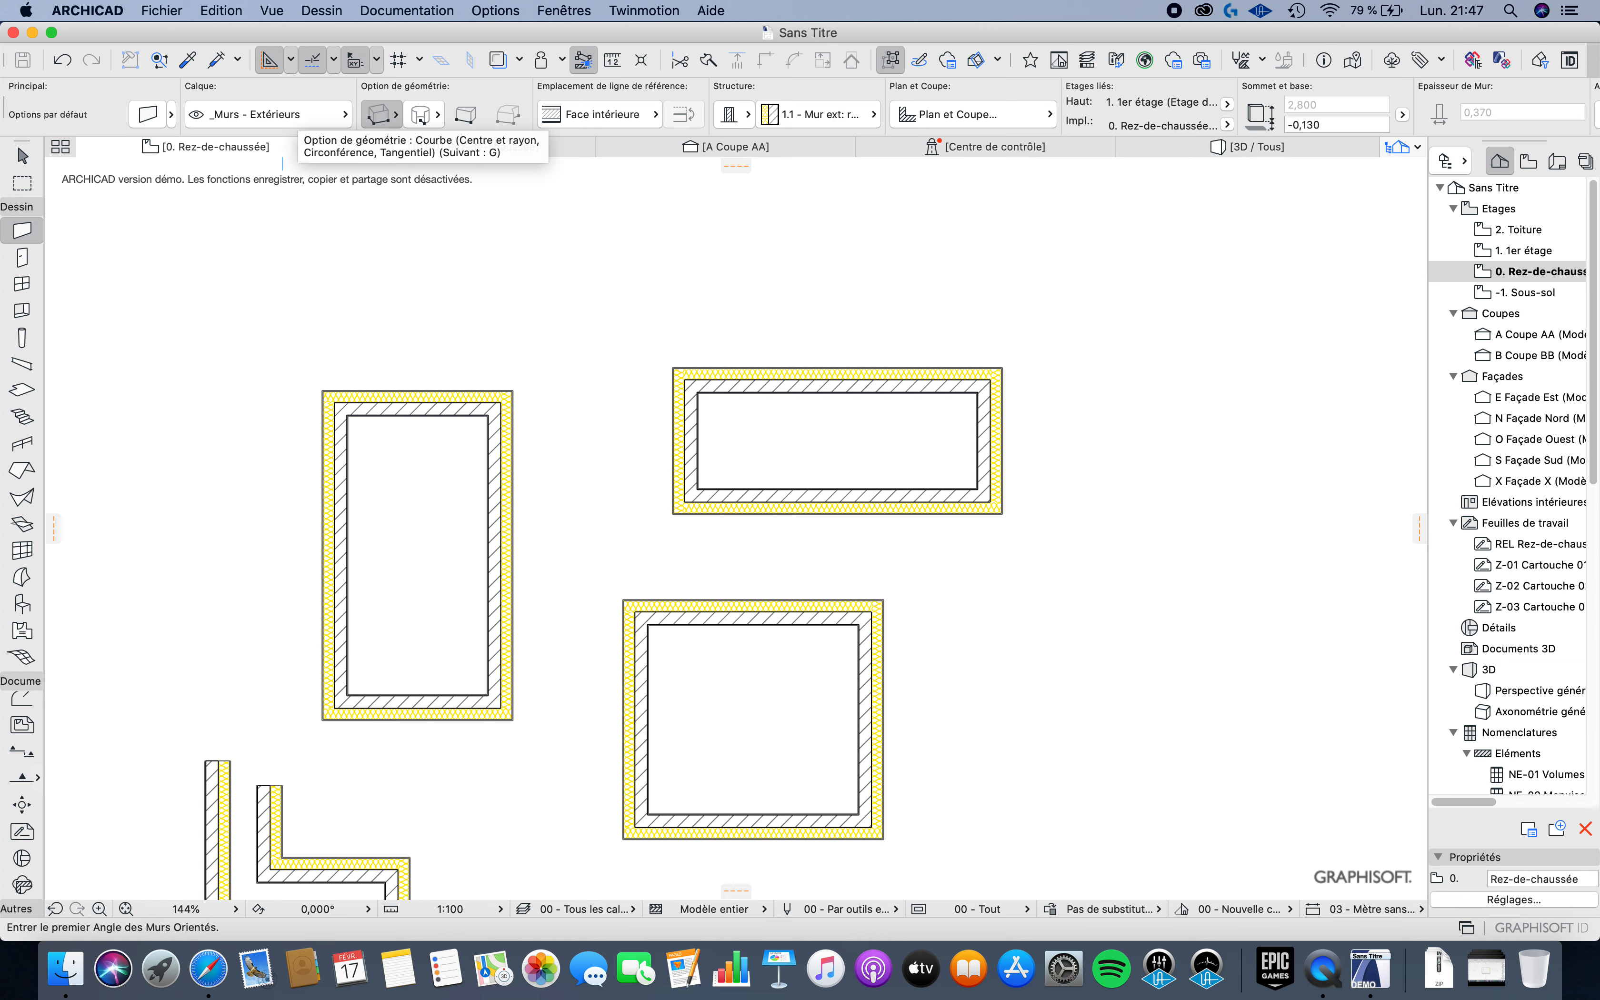
scroll(800, 537, down, 5)
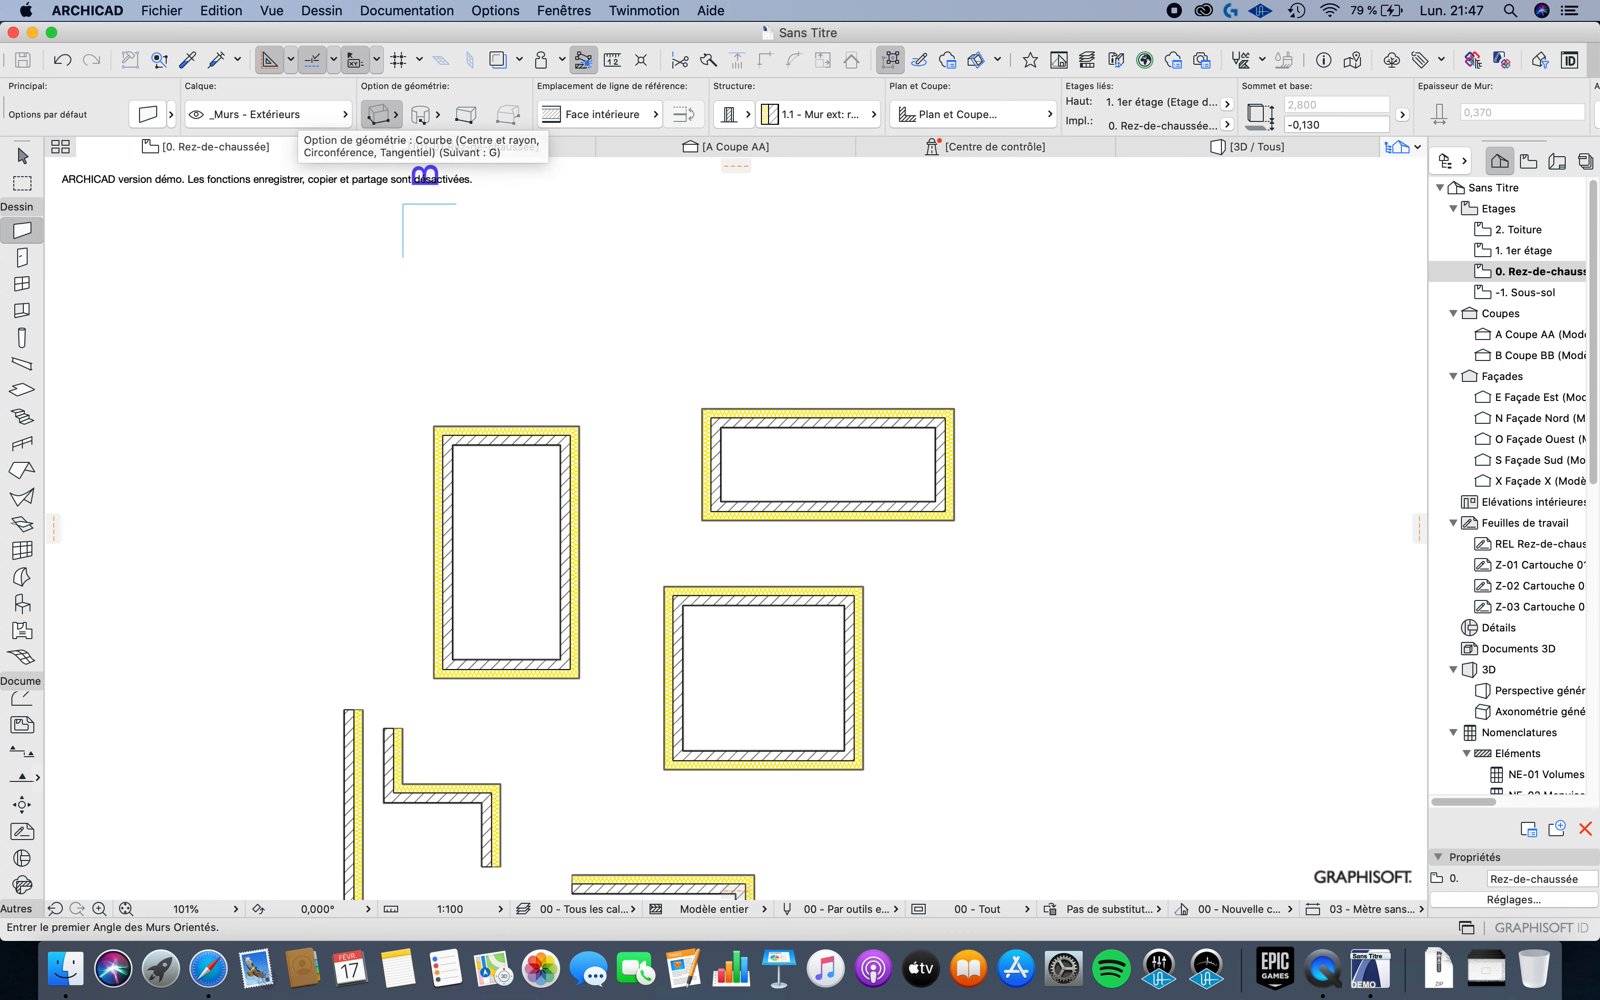
key(Escape)
Step: Delete all the drawn walls from the ground-floor plan, keeping the section markers
scroll(735, 527, down, 3)
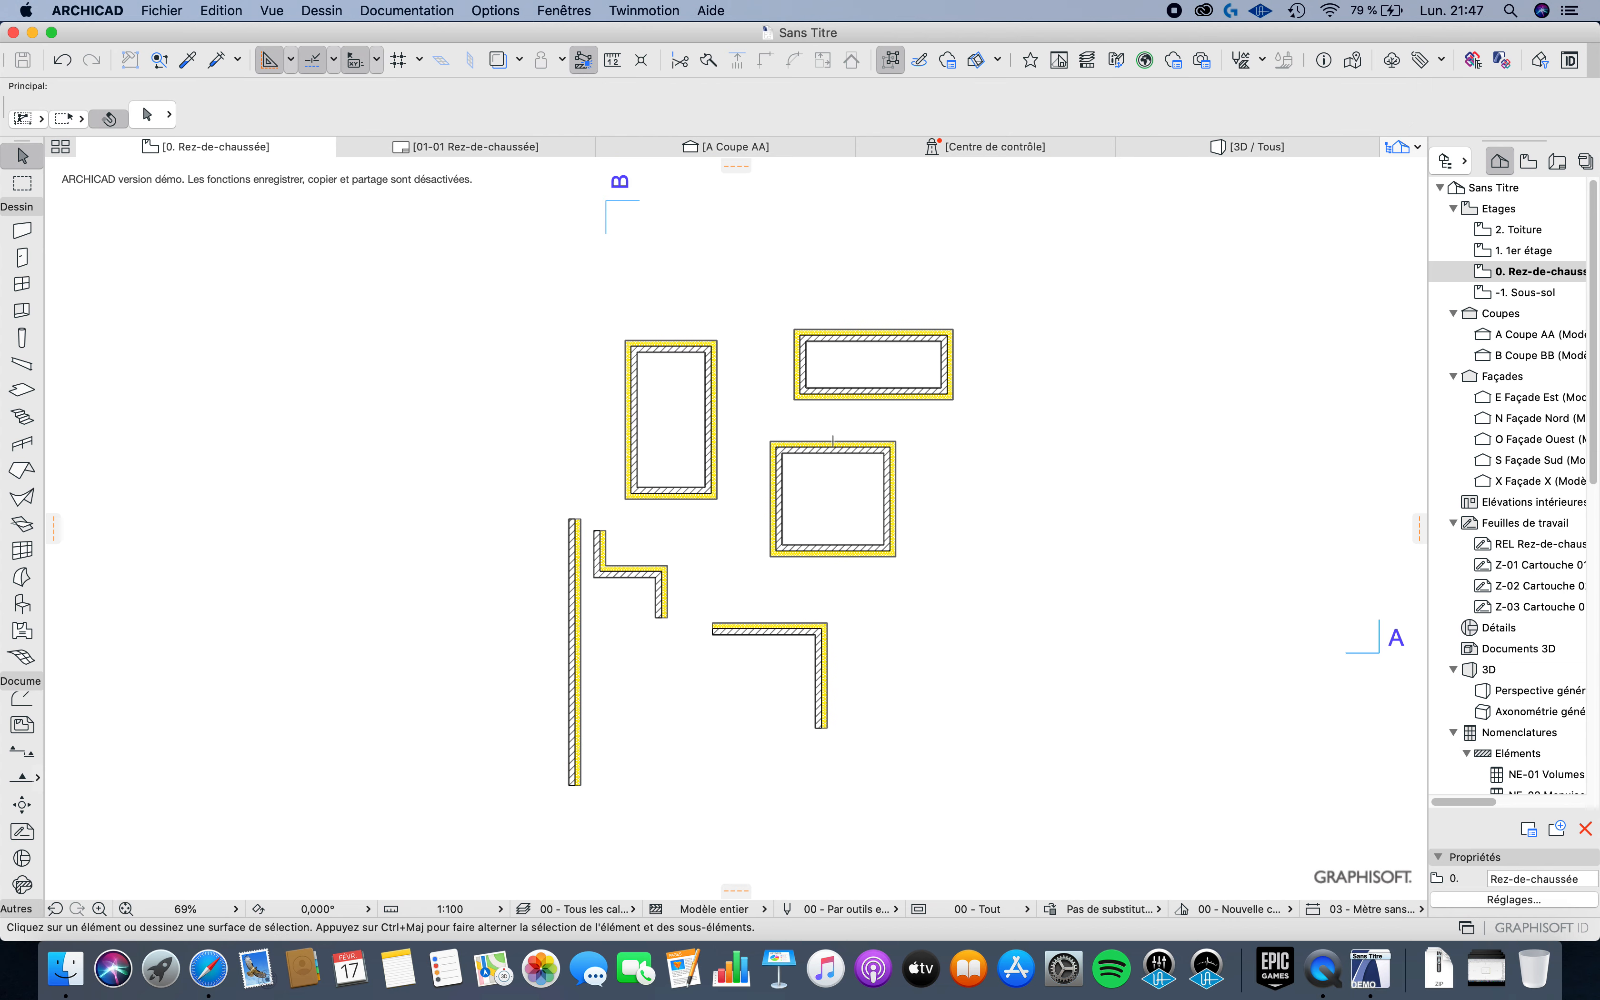
drag(961, 801, 553, 343)
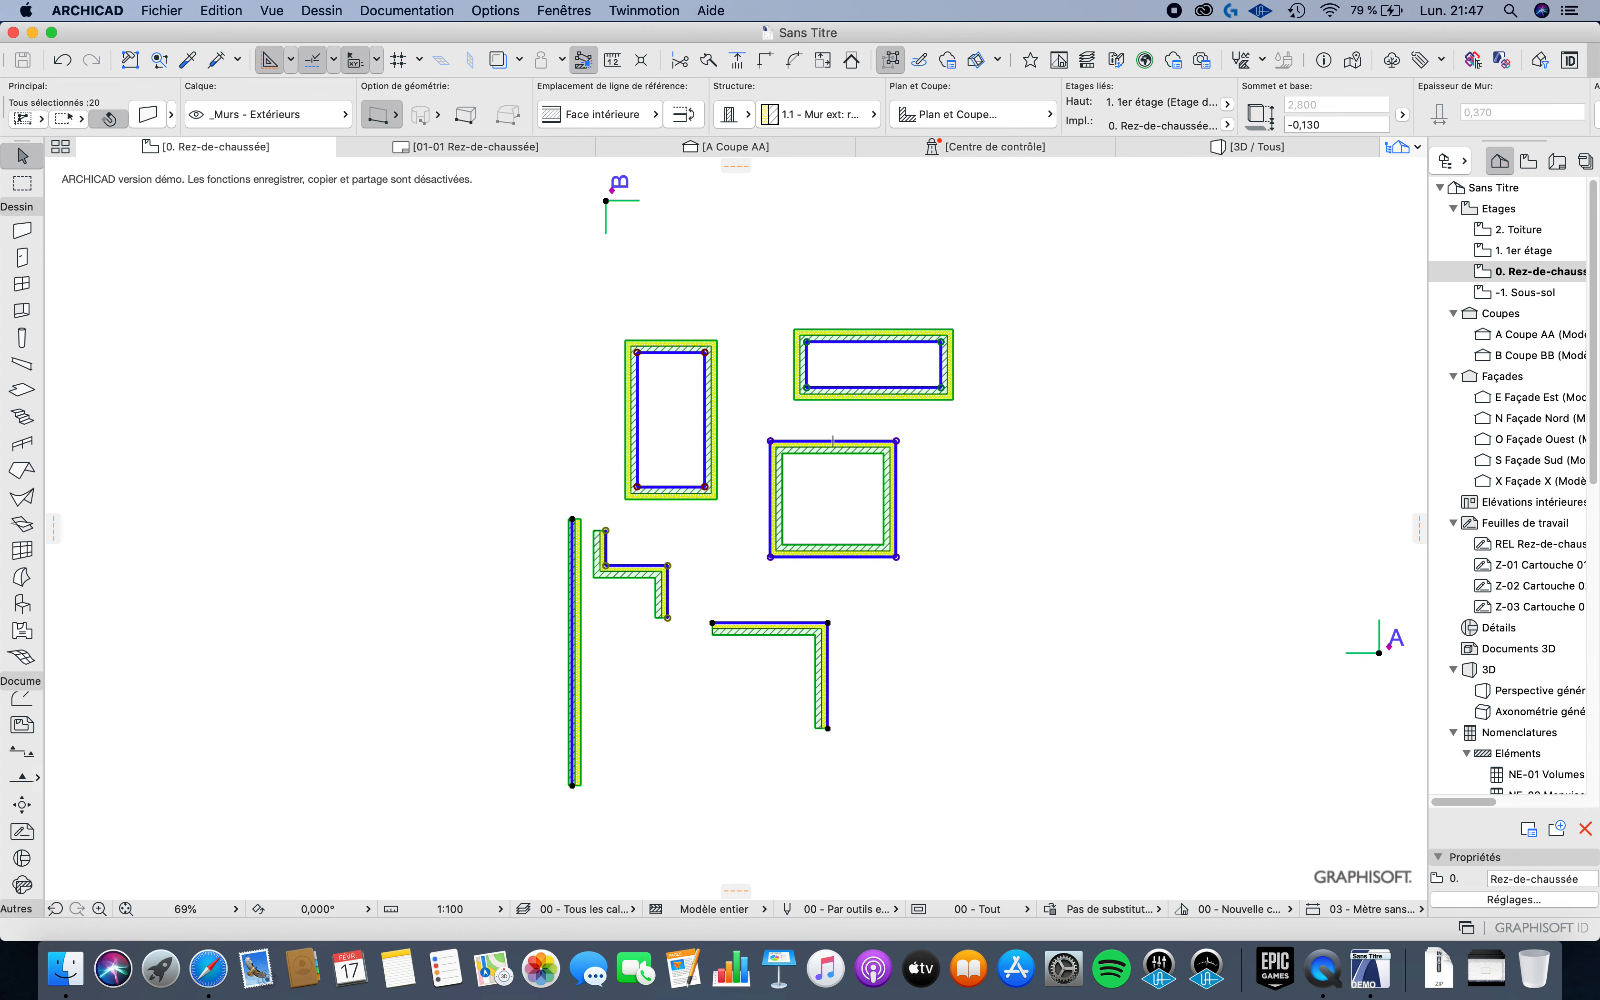
key(Delete)
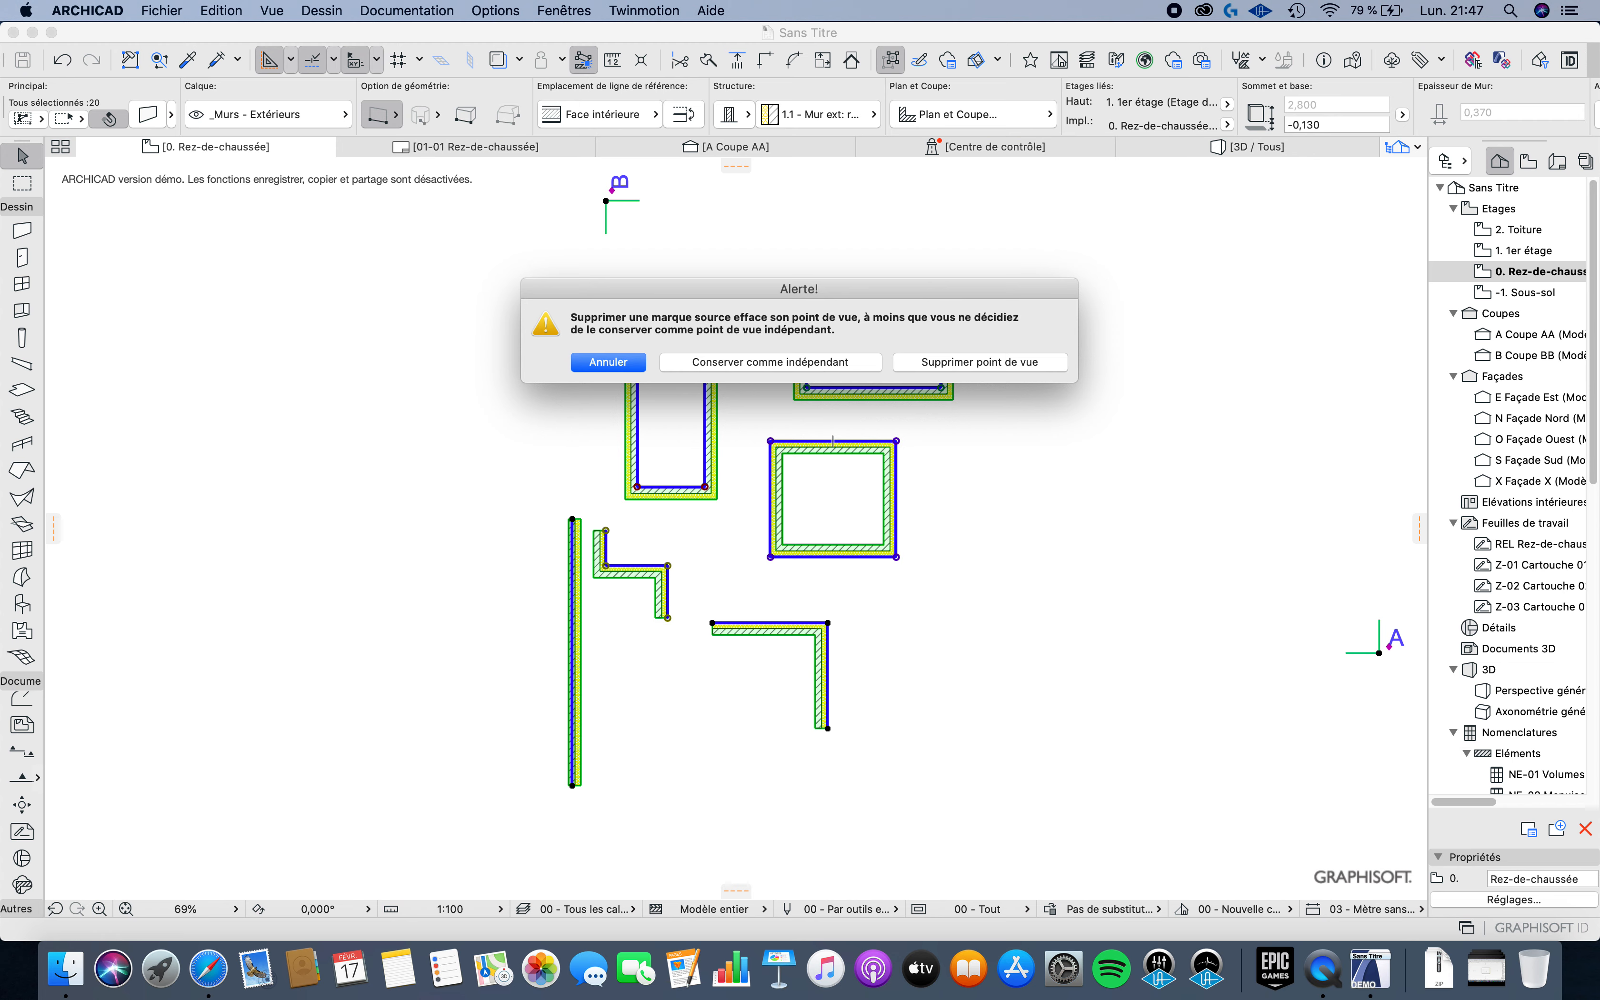
key(Return)
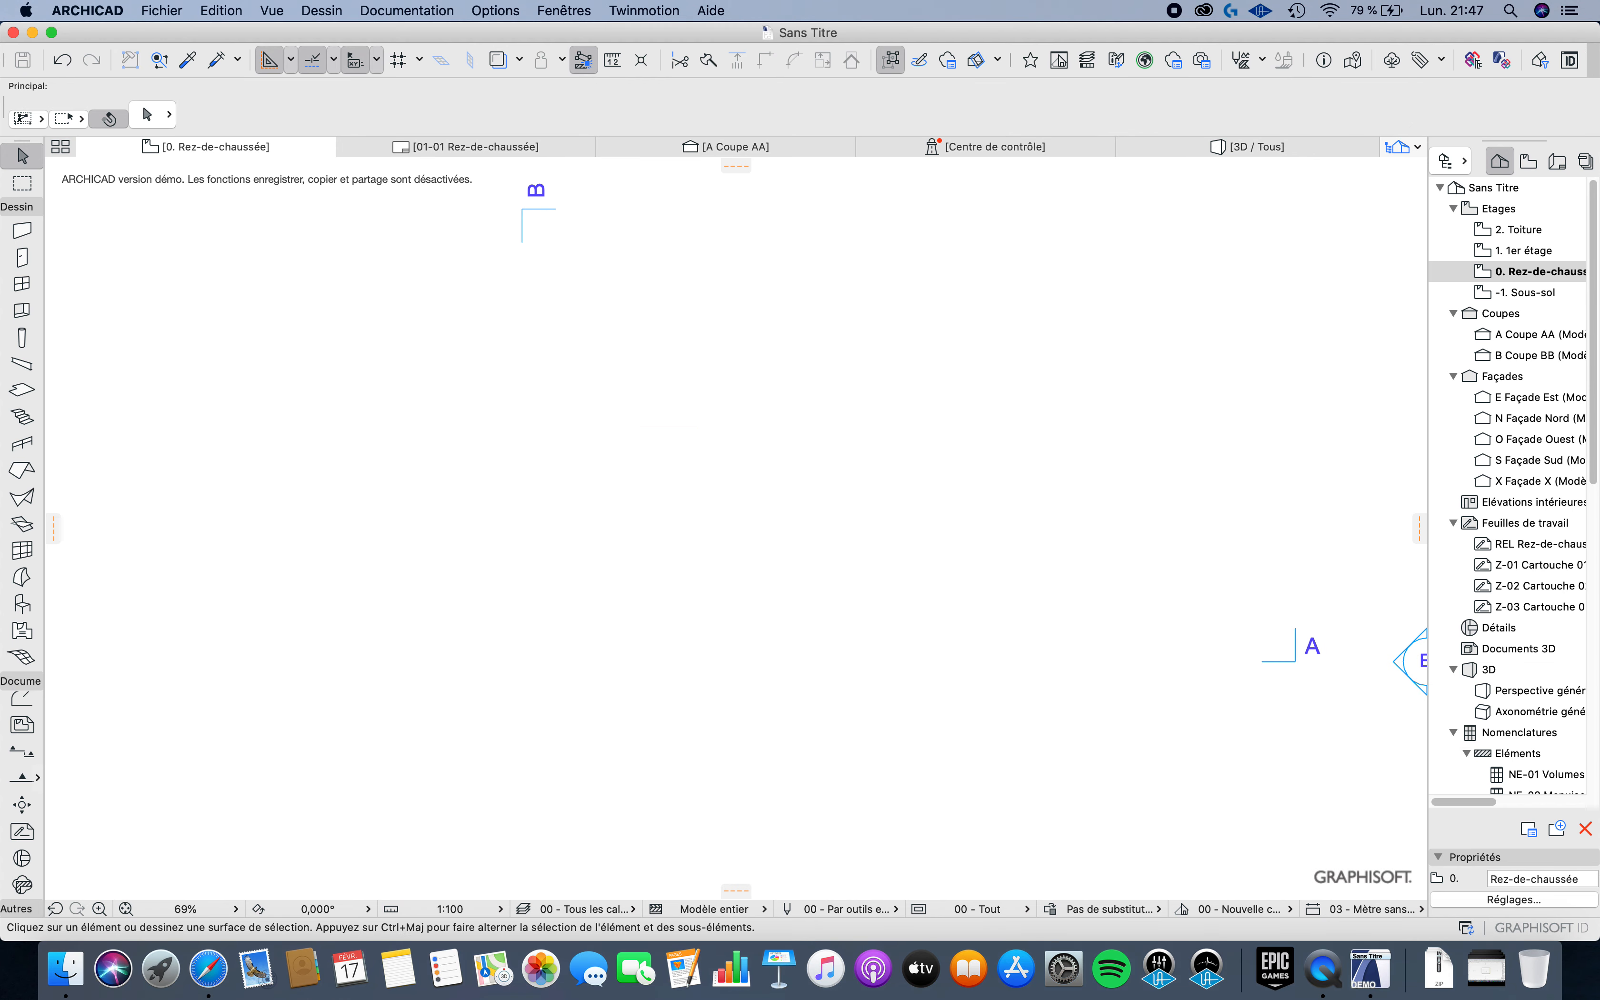
Step: Activate the Wall tool and review the available curved wall geometry methods
middle_drag(818, 408, 984, 417)
scroll(655, 410, down, 5)
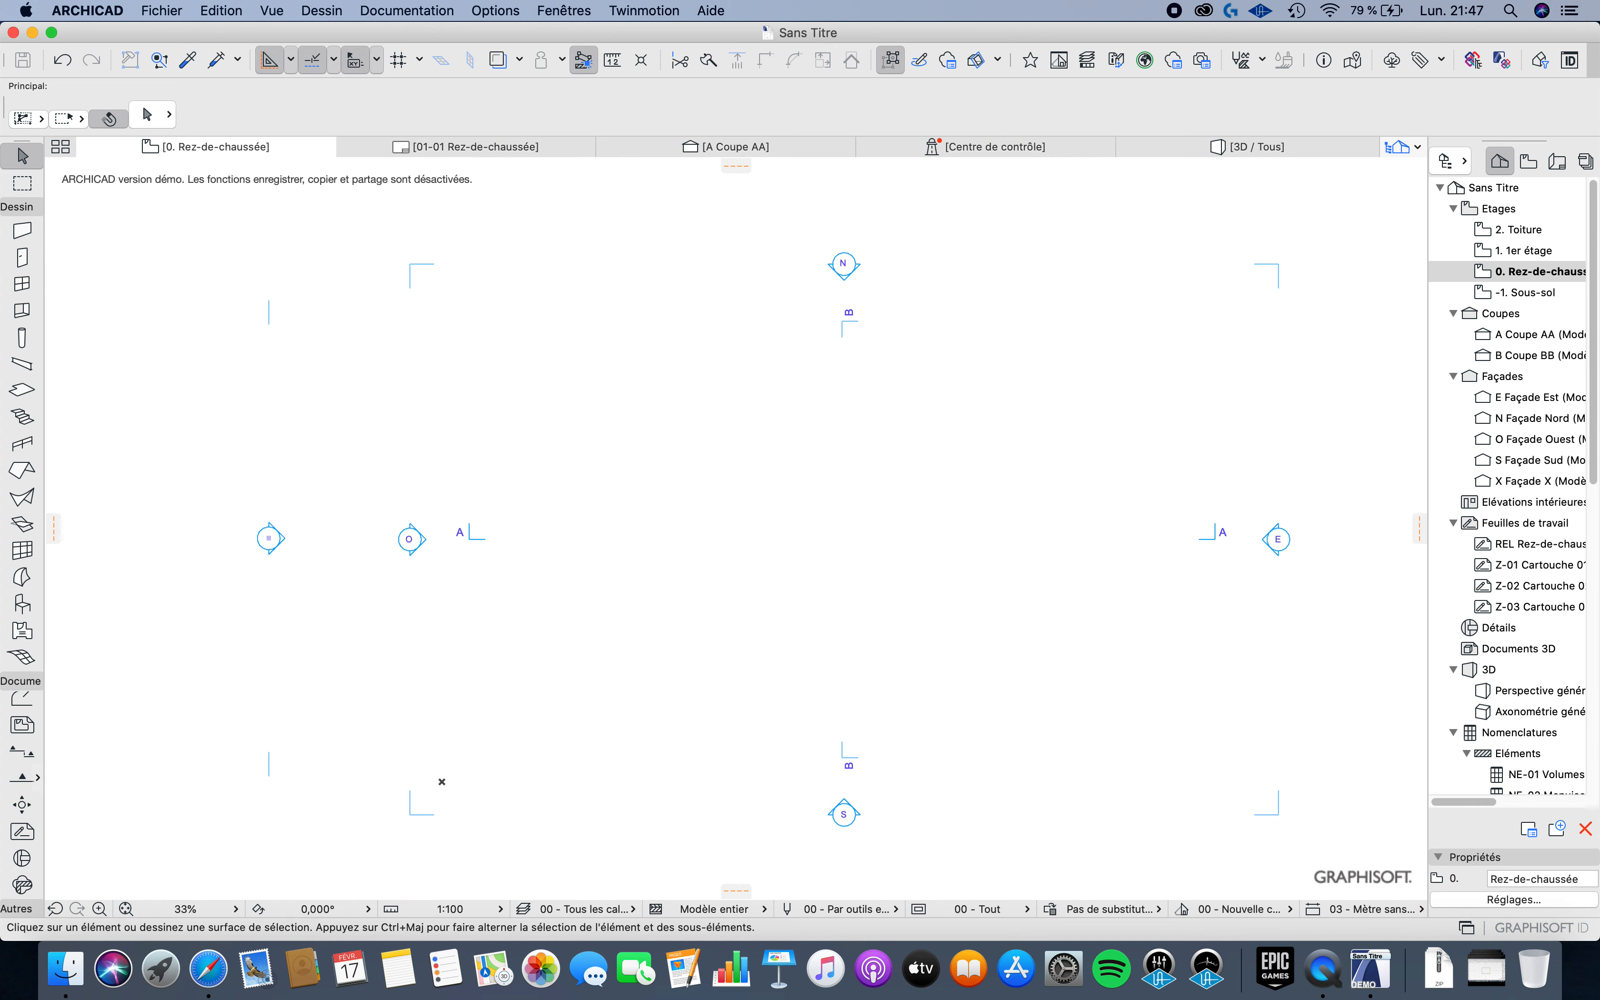
click(22, 230)
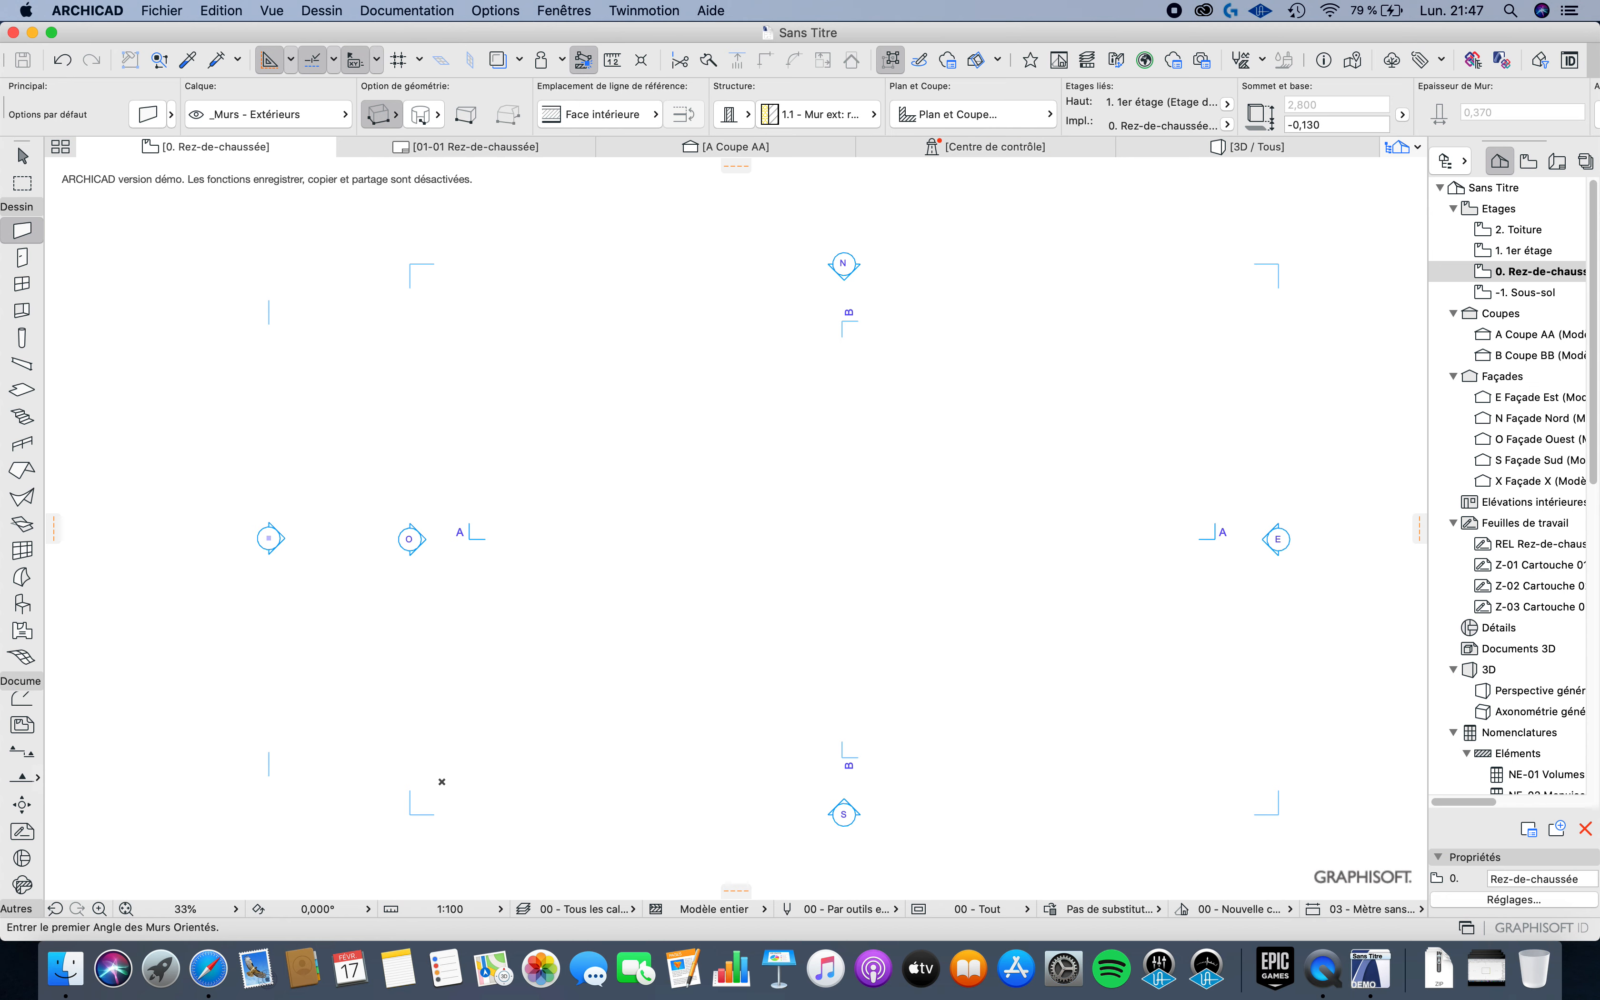
click(420, 115)
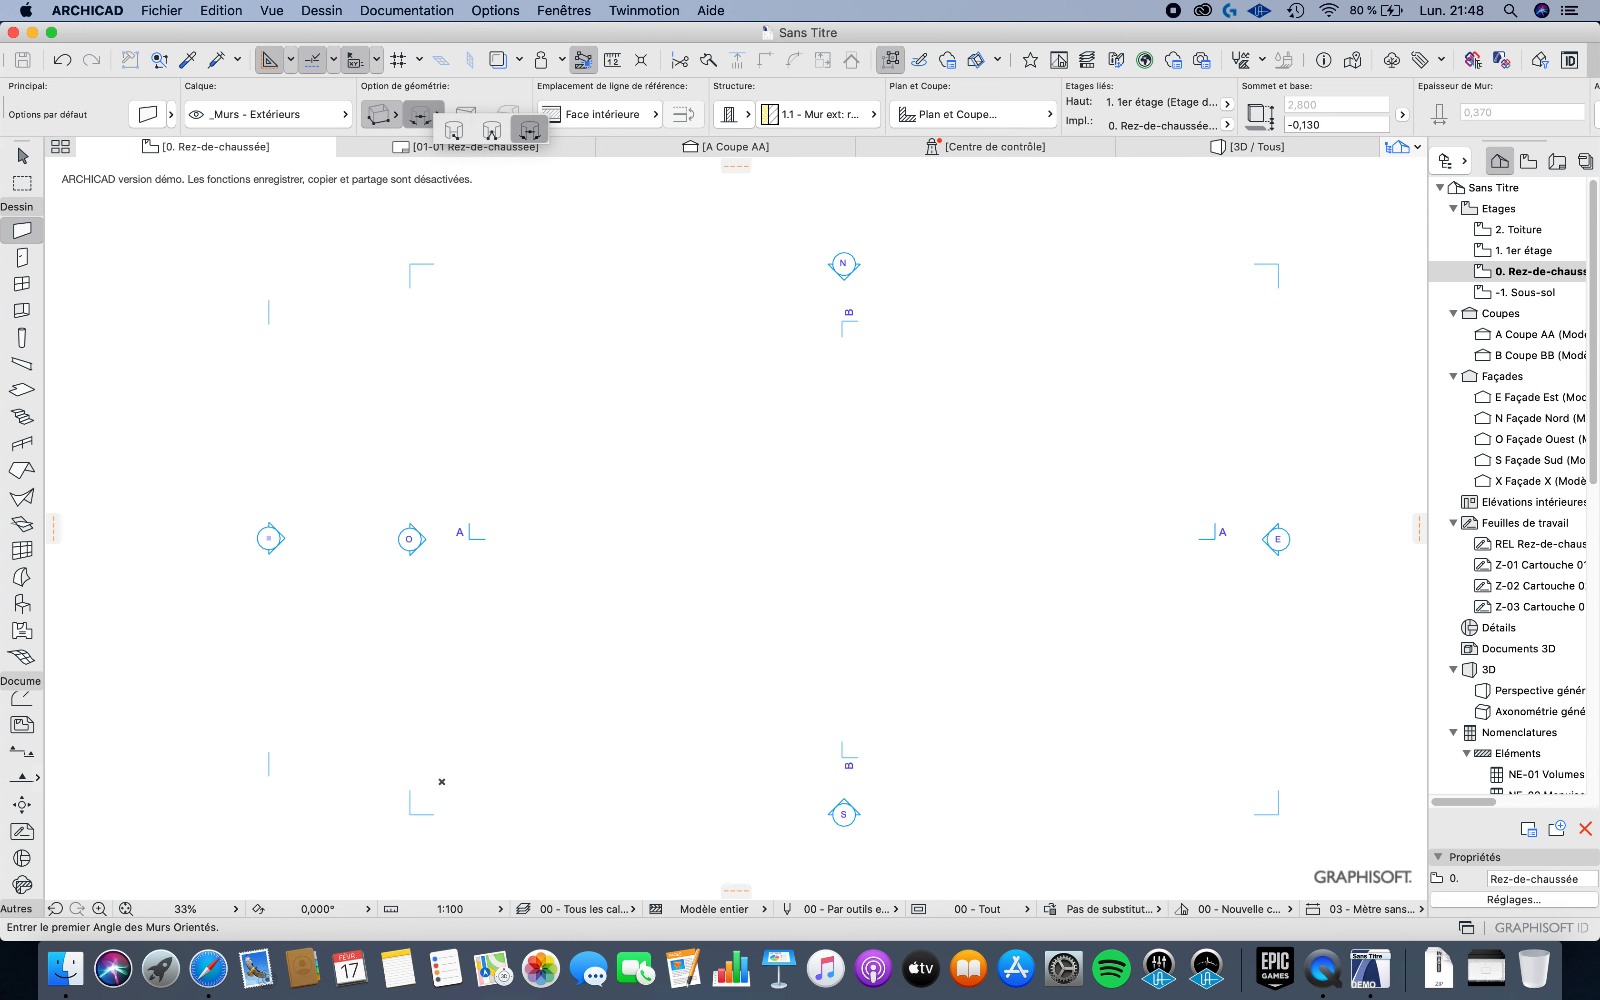
key(Escape)
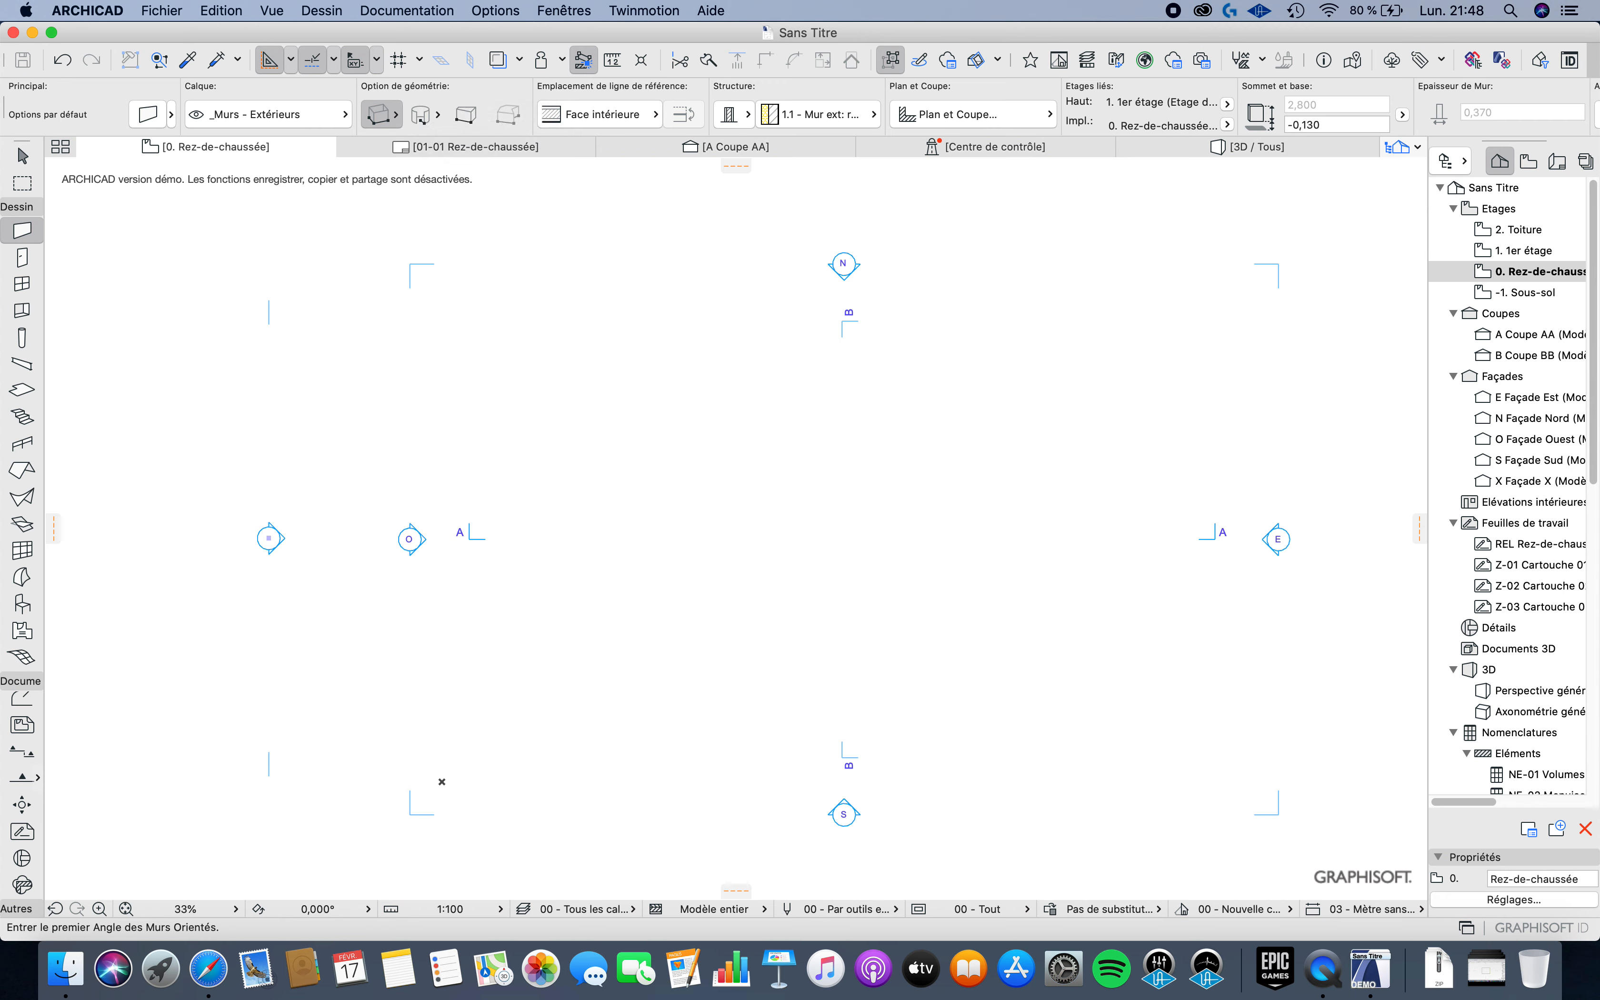
click(829, 512)
scroll(831, 487, up, 5)
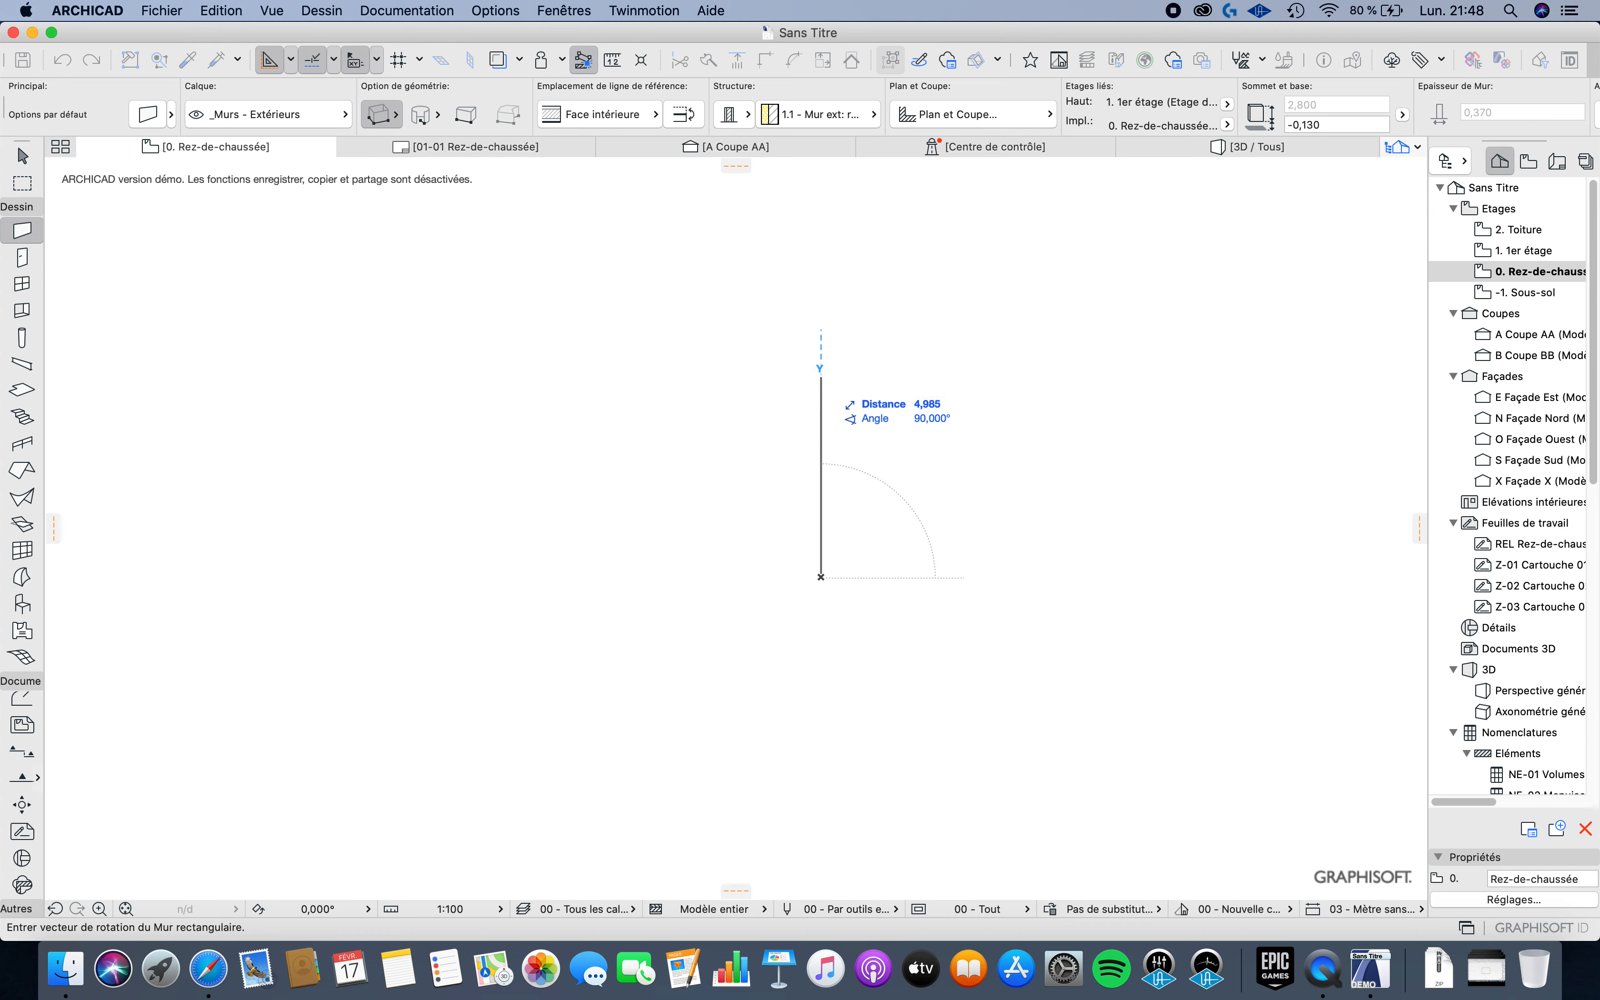
click(821, 368)
key(Escape)
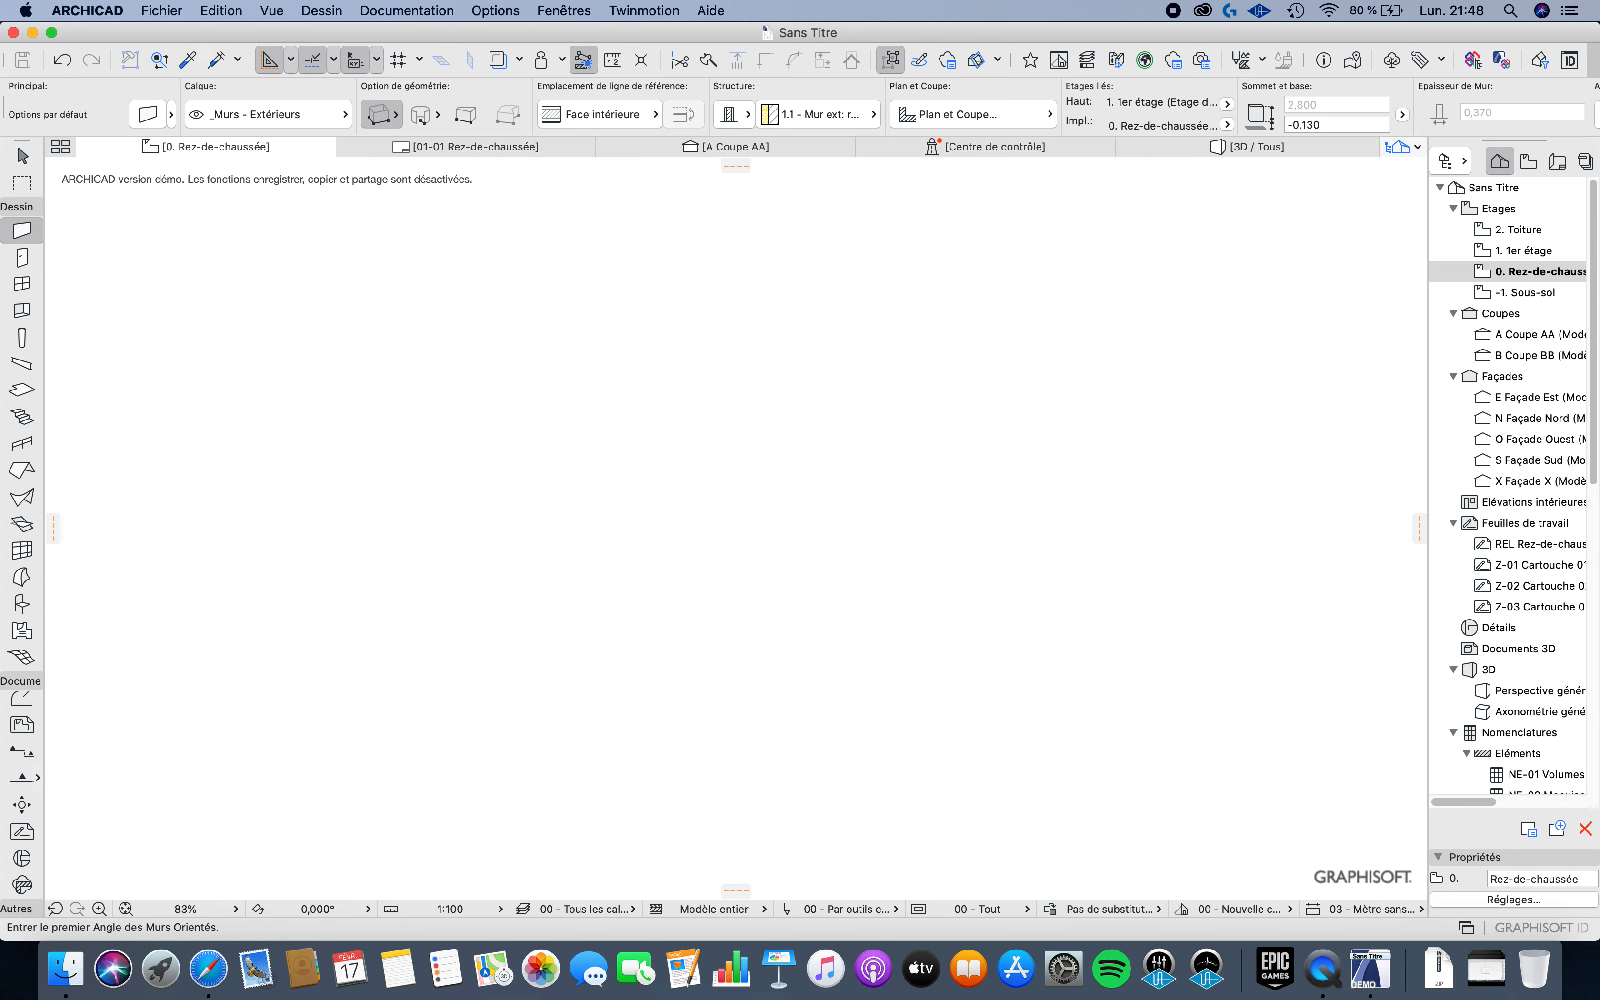
Step: Draw a full-circle exterior wall with the centre-and-radius curved method, centred between the section markers, with a radius of 4,000
click(421, 115)
scroll(708, 397, down, 5)
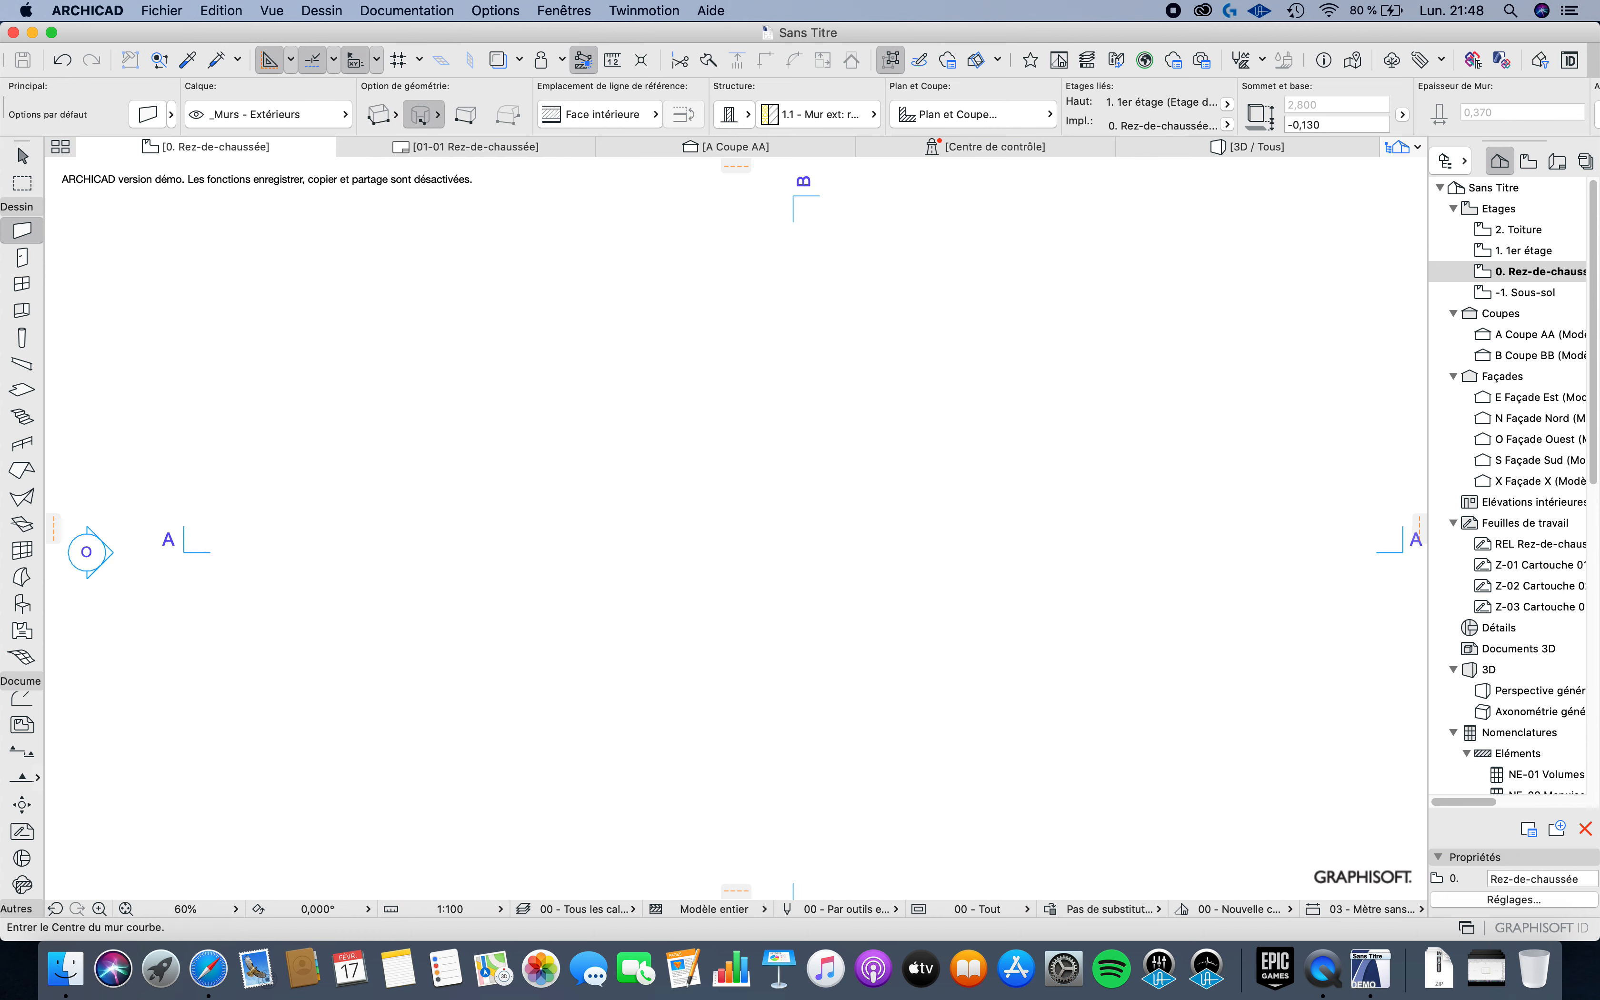
click(752, 447)
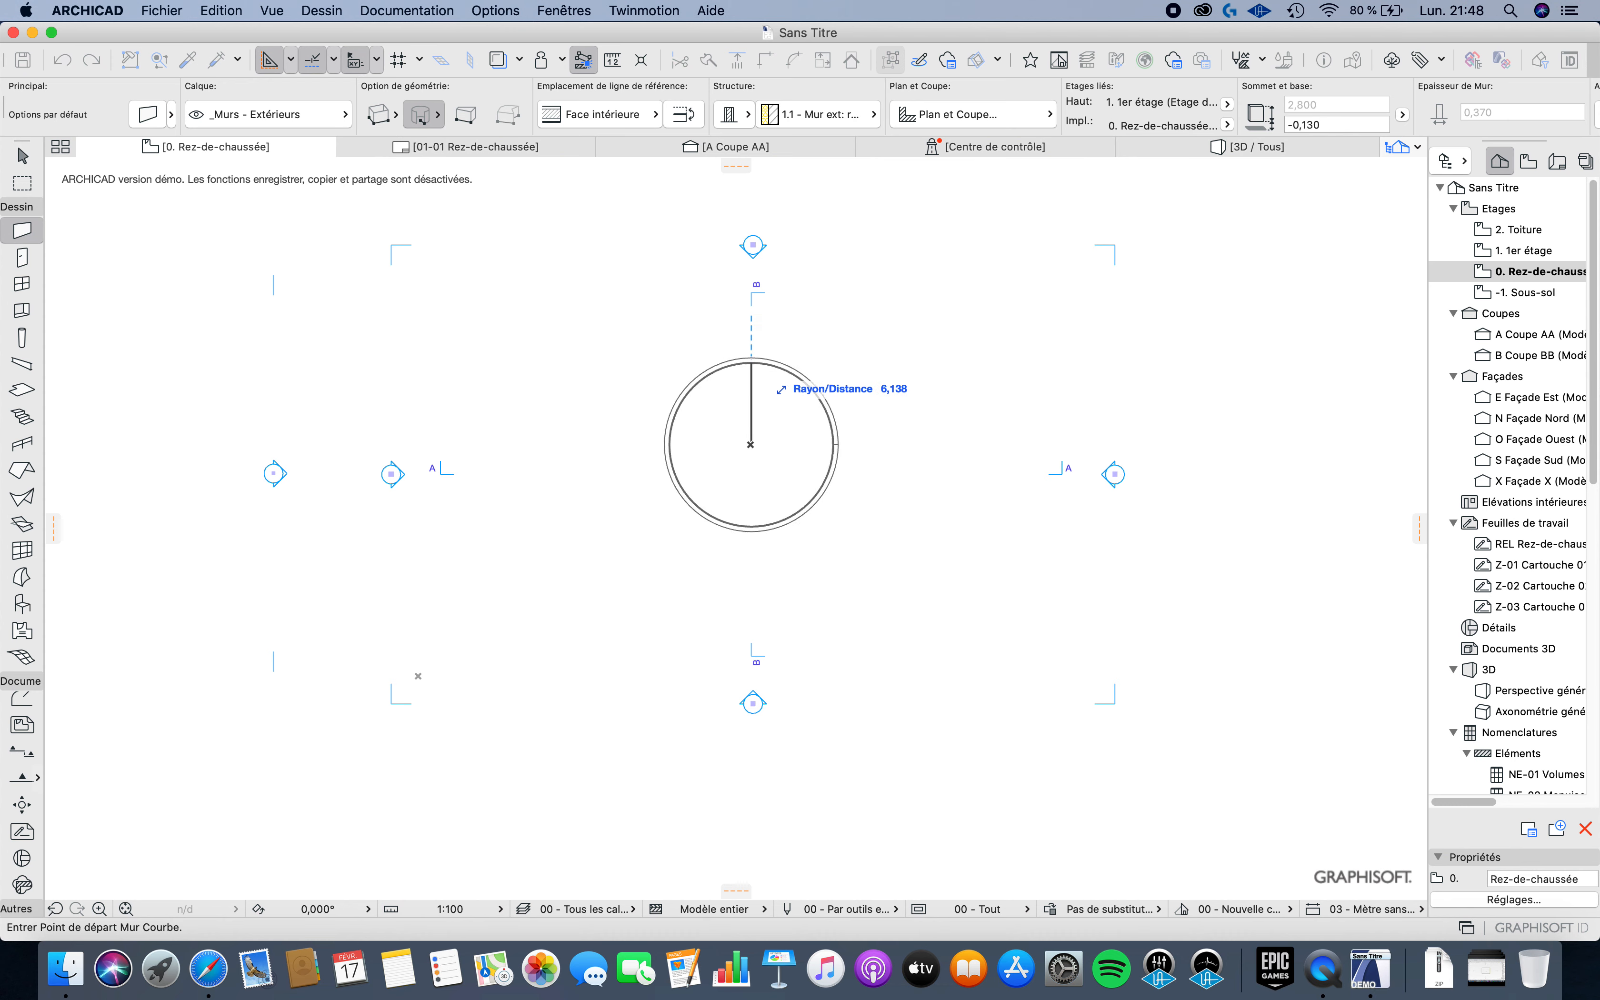
scroll(751, 458, up, 4)
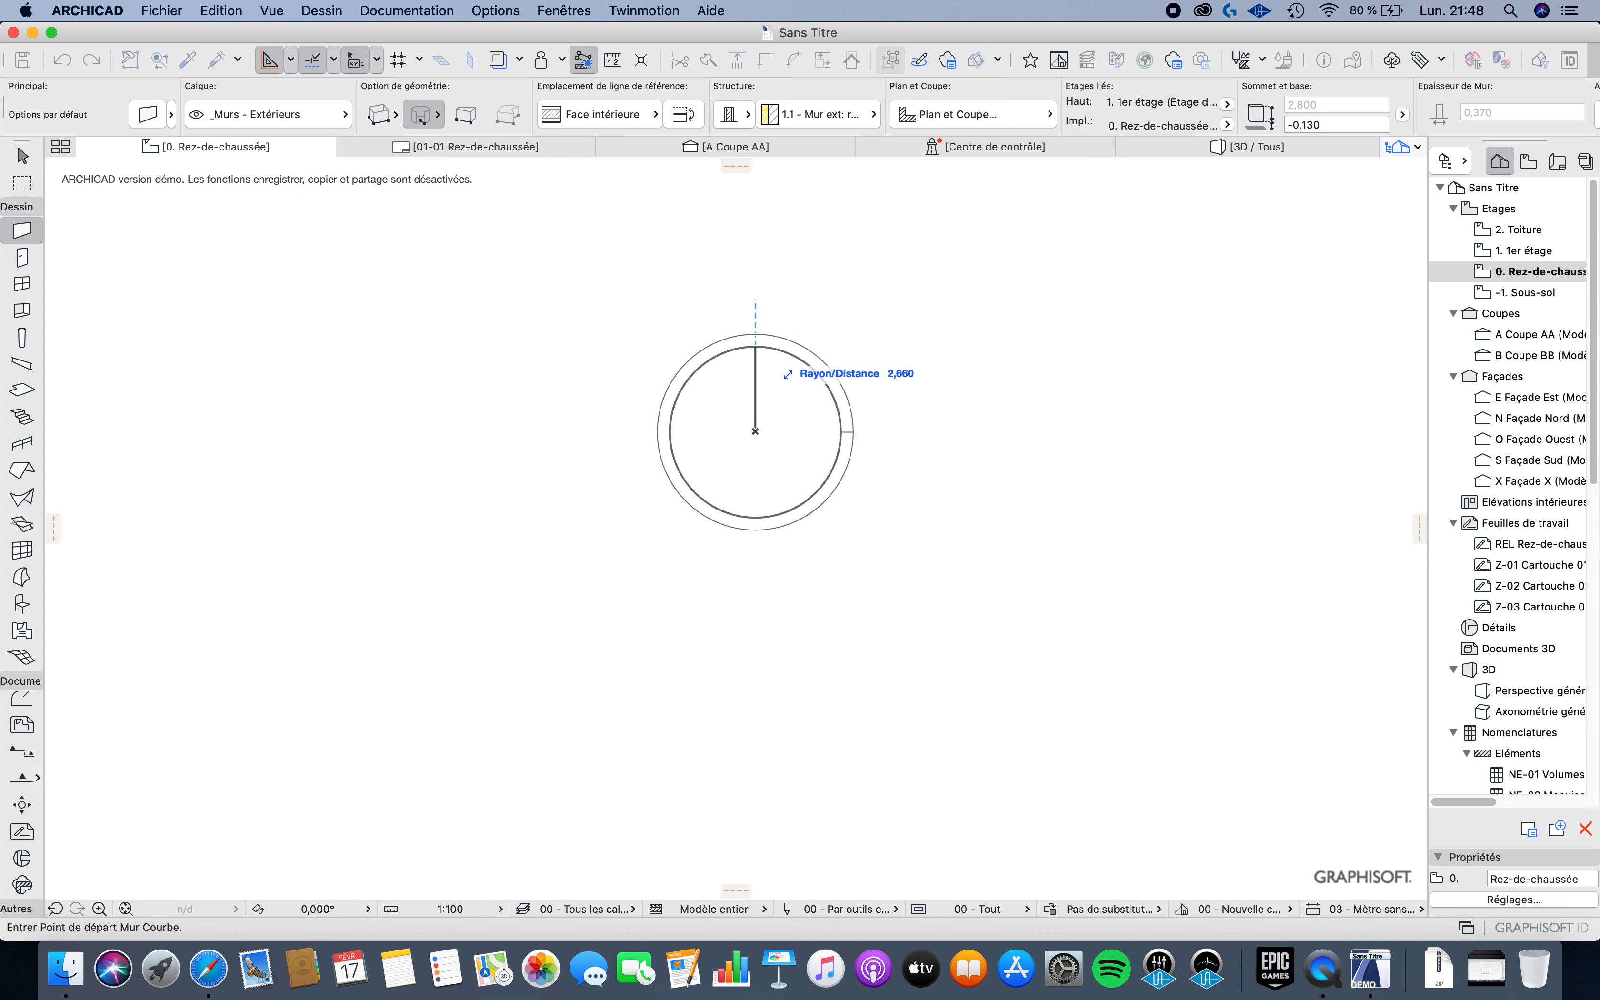
scroll(755, 286, up, 2)
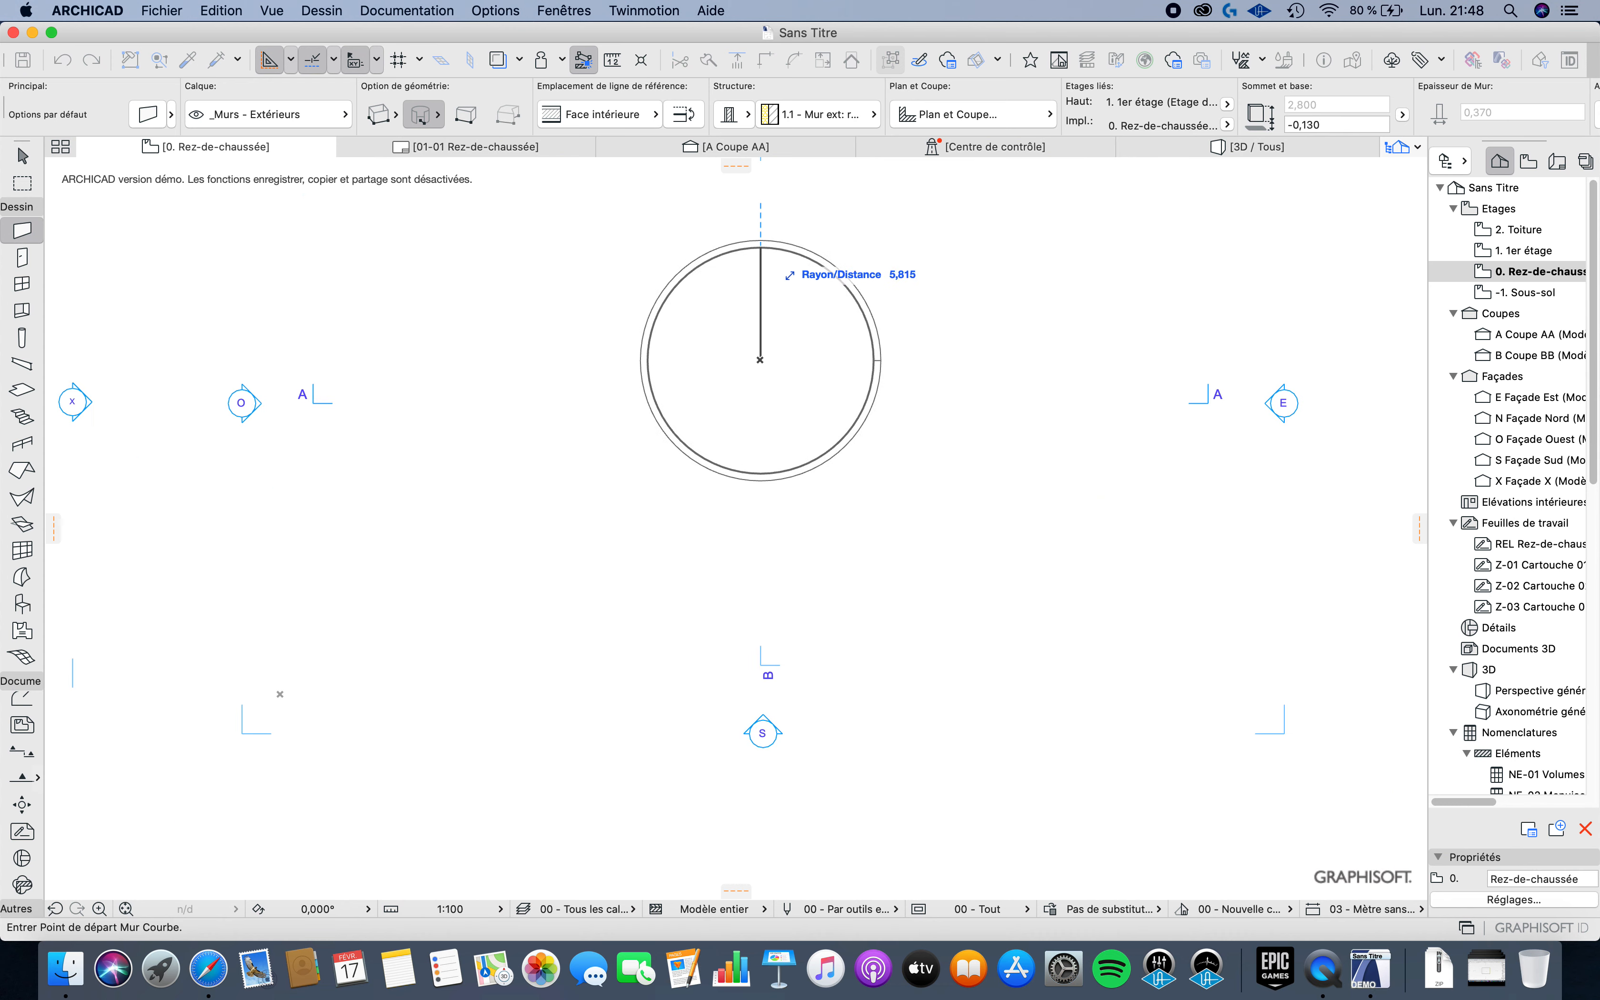
key(Tab)
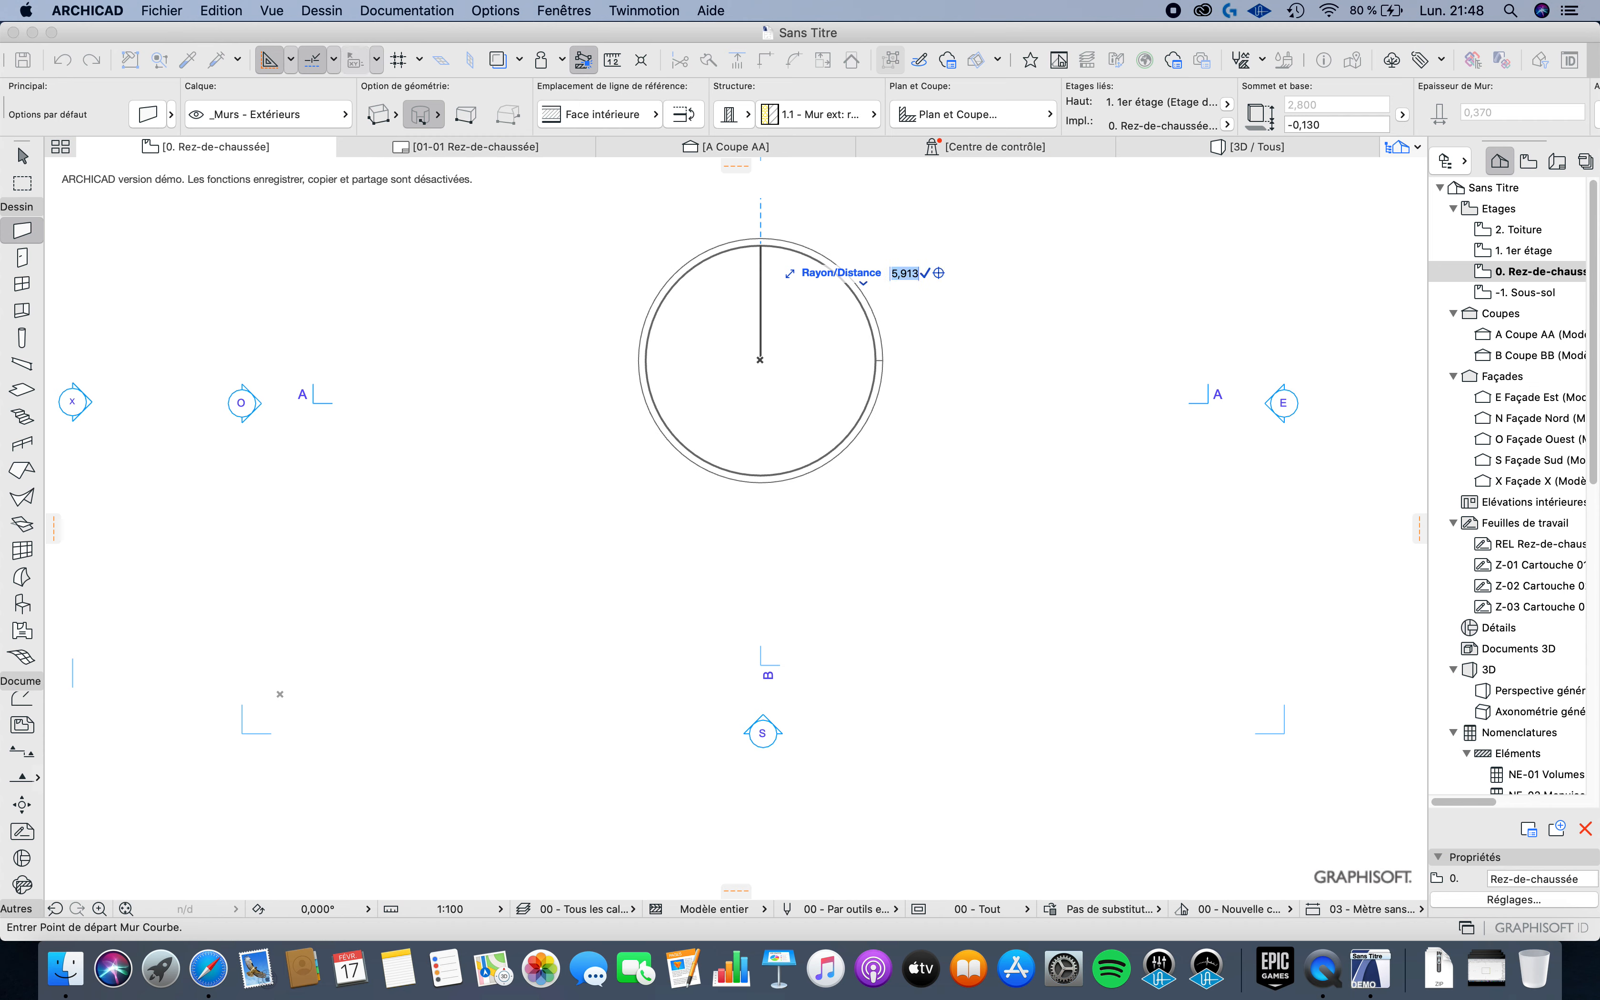
text(4)
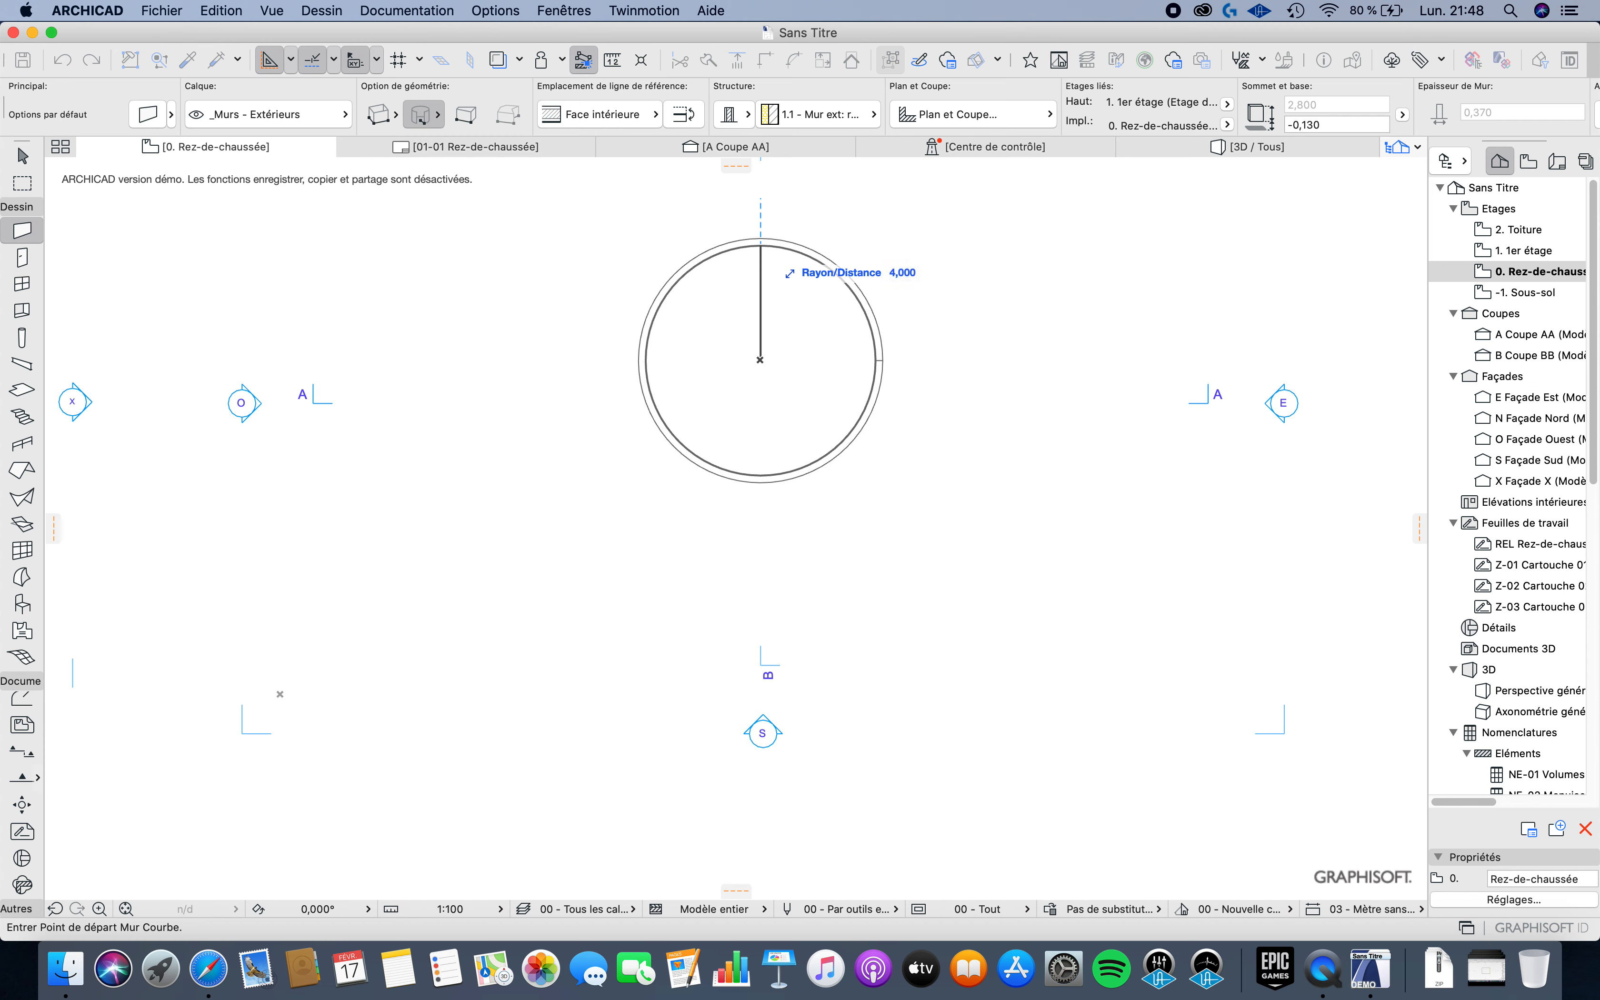
key(Return)
scroll(760, 281, up, 2)
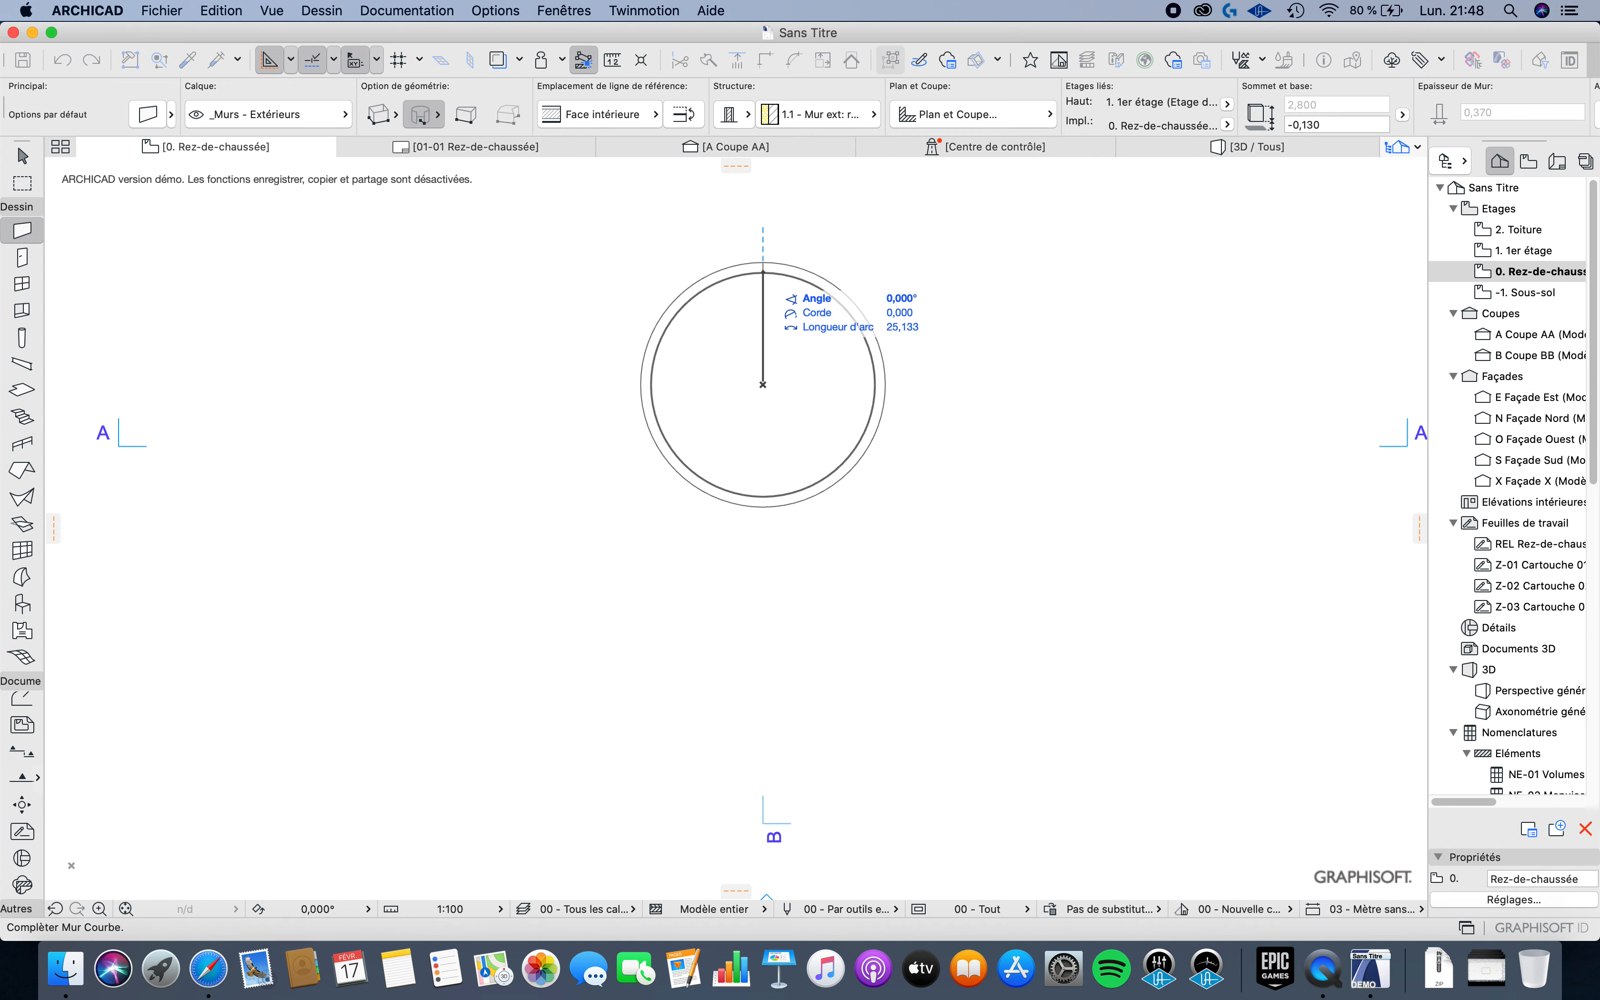
click(763, 267)
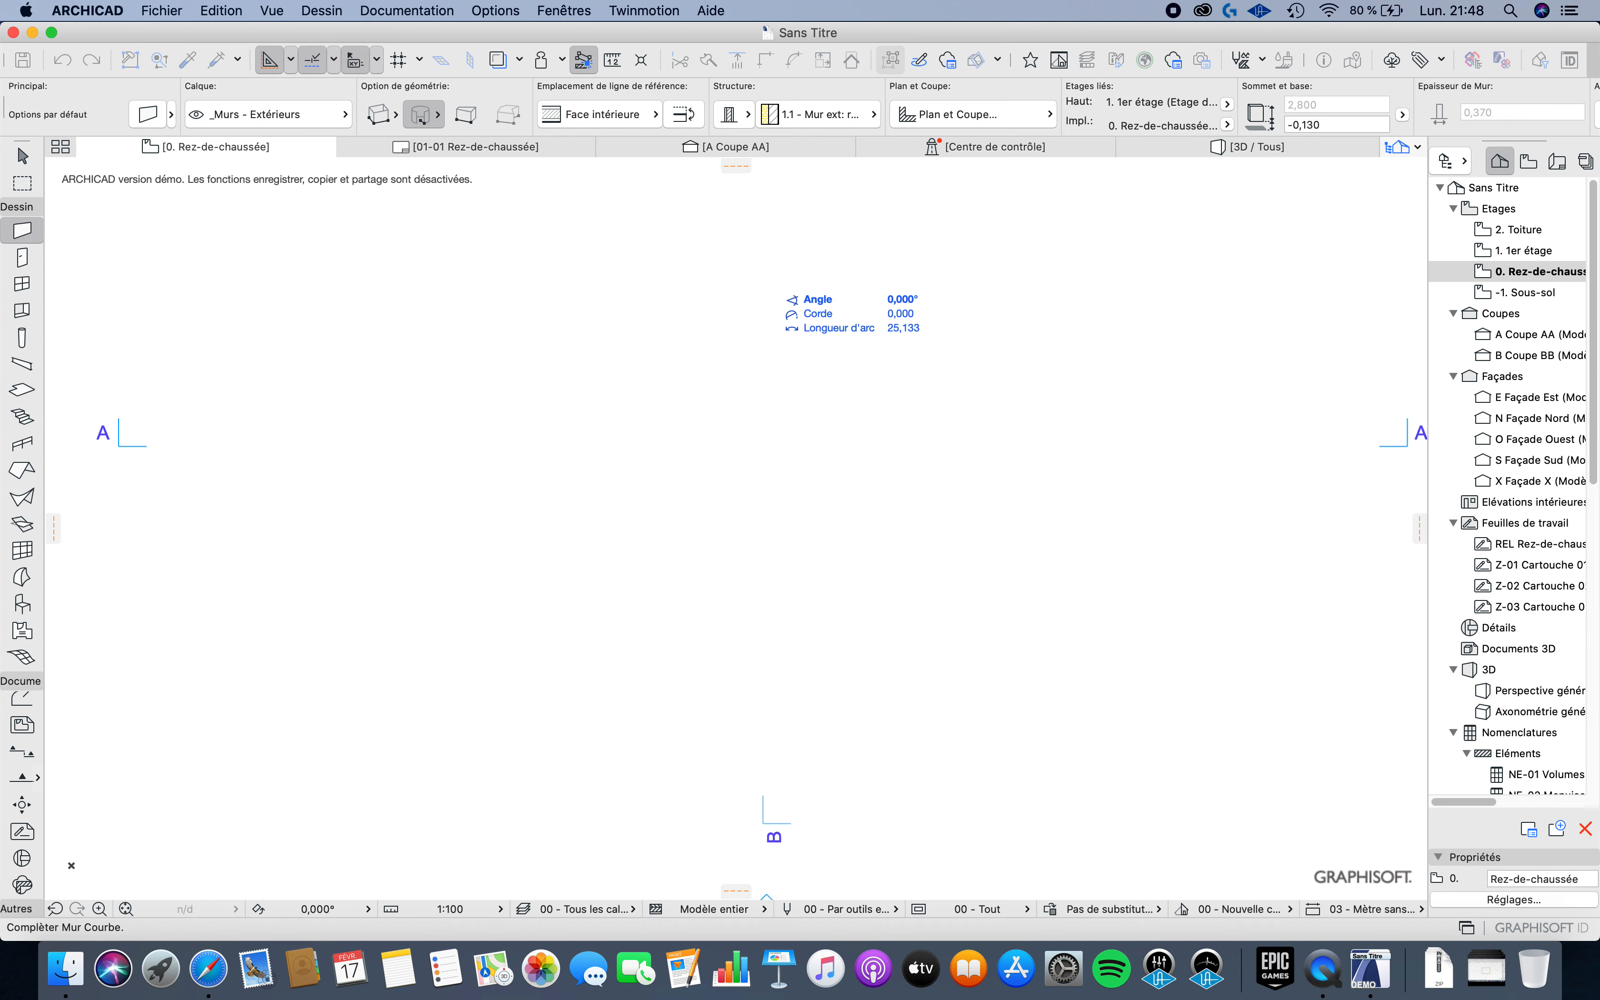
Step: Draw a smaller open curved wall inside the circular wall, sweeping about 225° clockwise from straight above its centre, with an arc length of about 7,856
scroll(737, 529, right, 5)
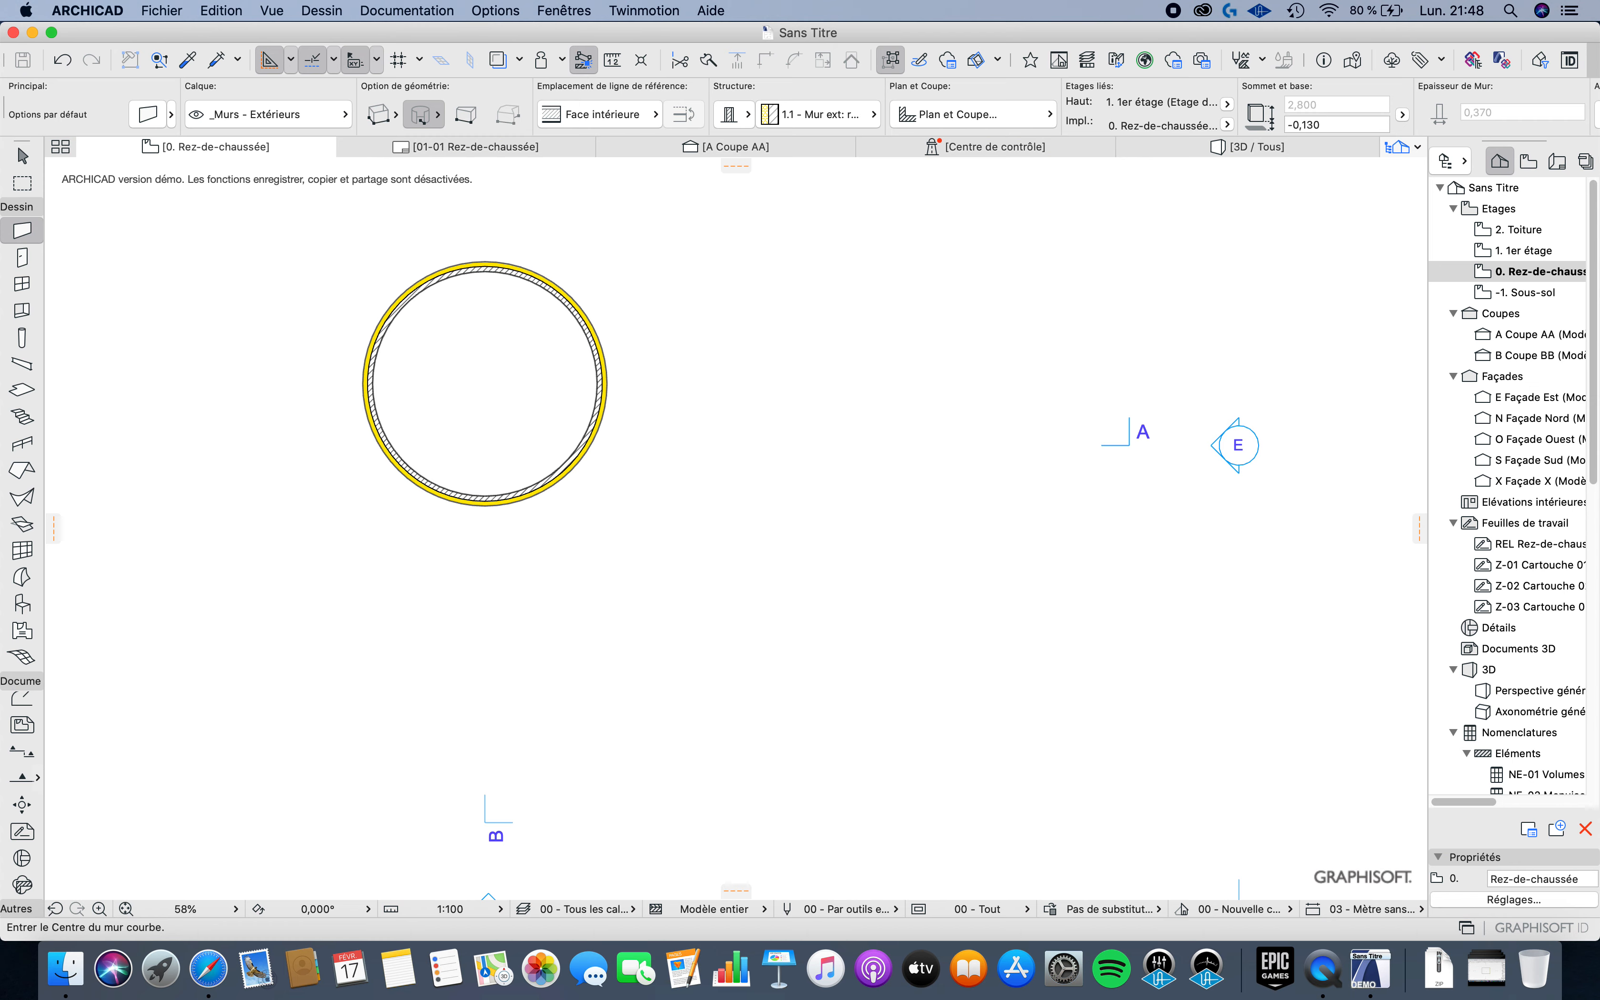
click(484, 380)
key(Tab)
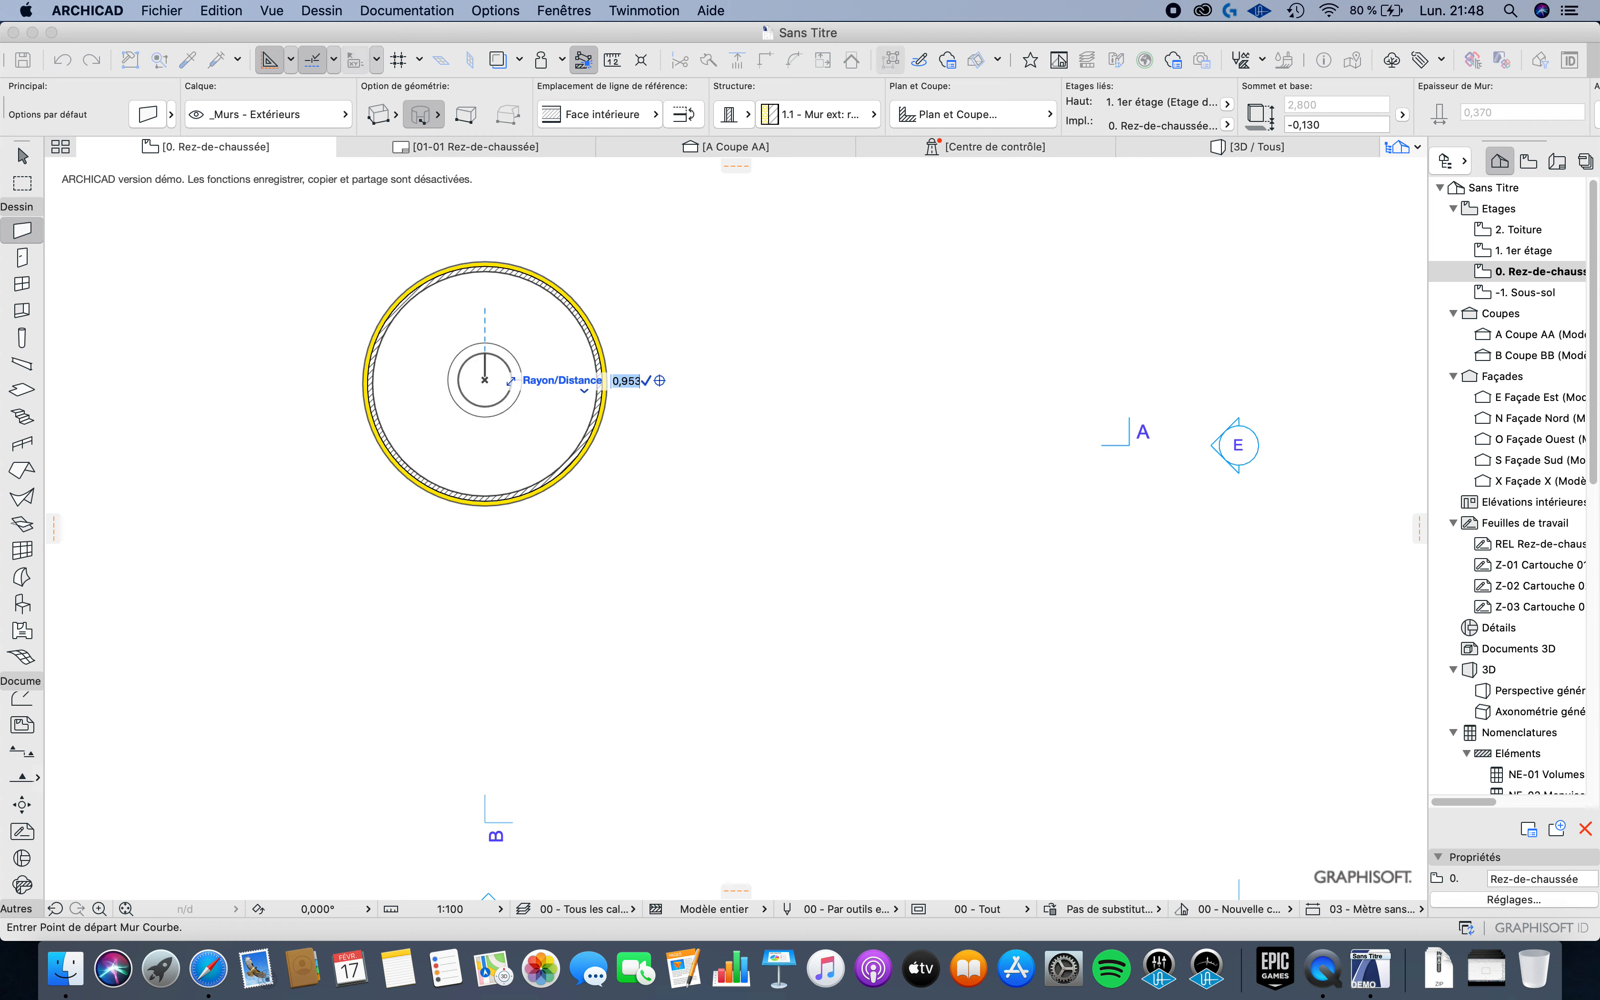
key(Return)
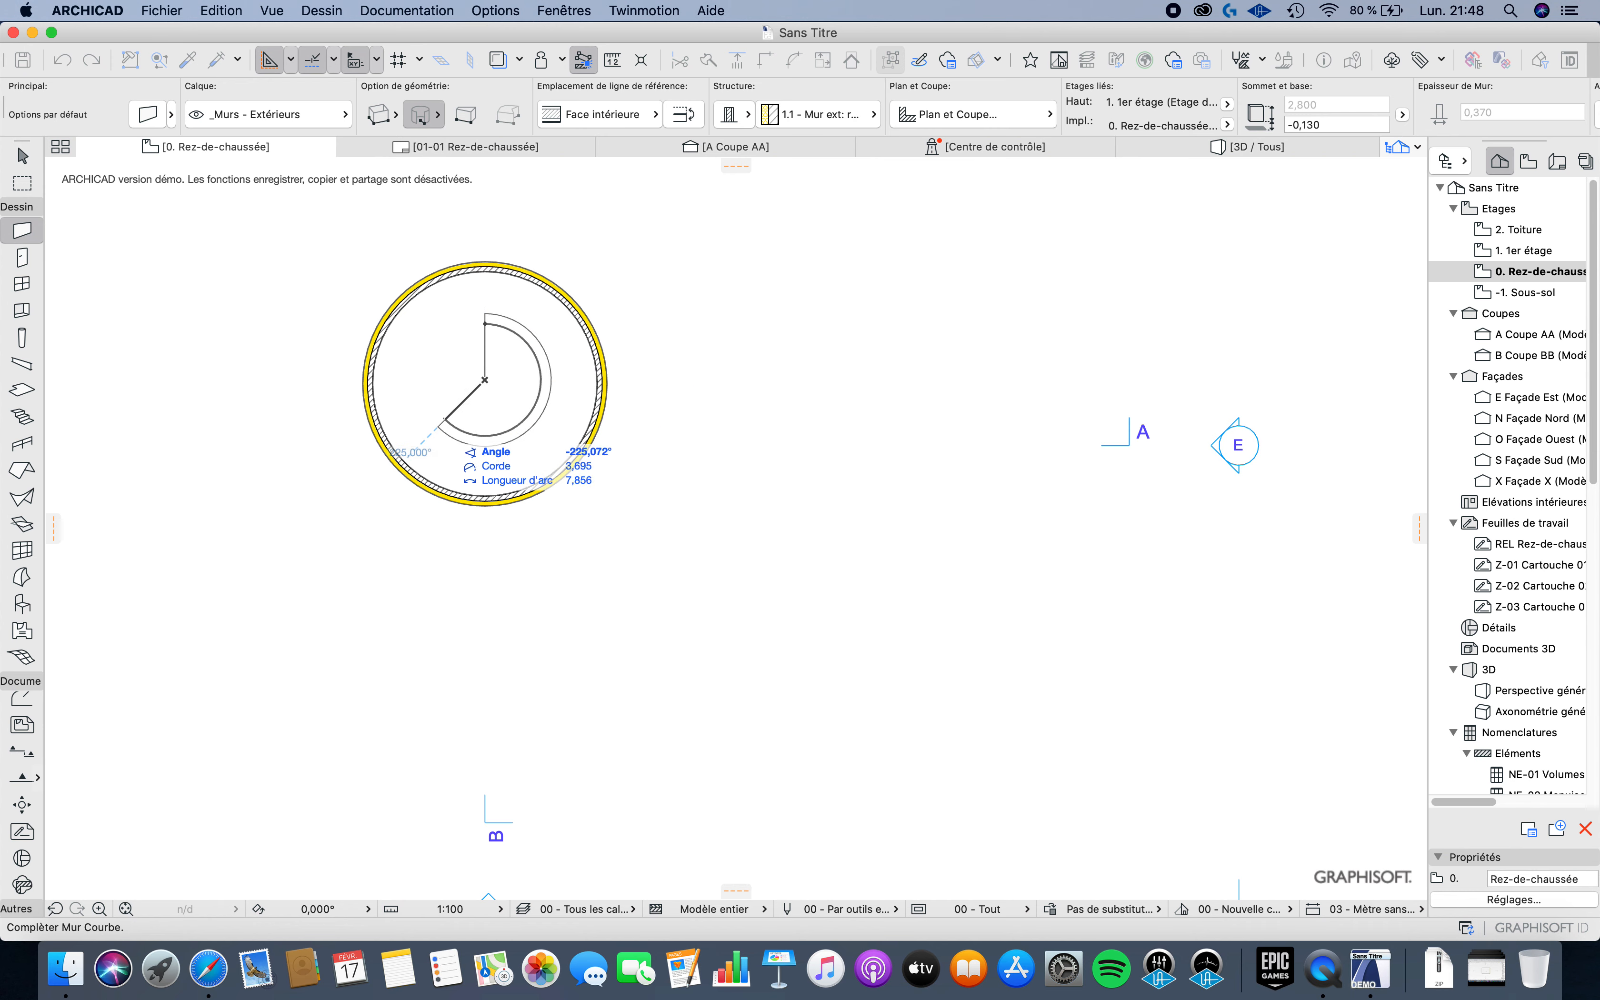
click(442, 420)
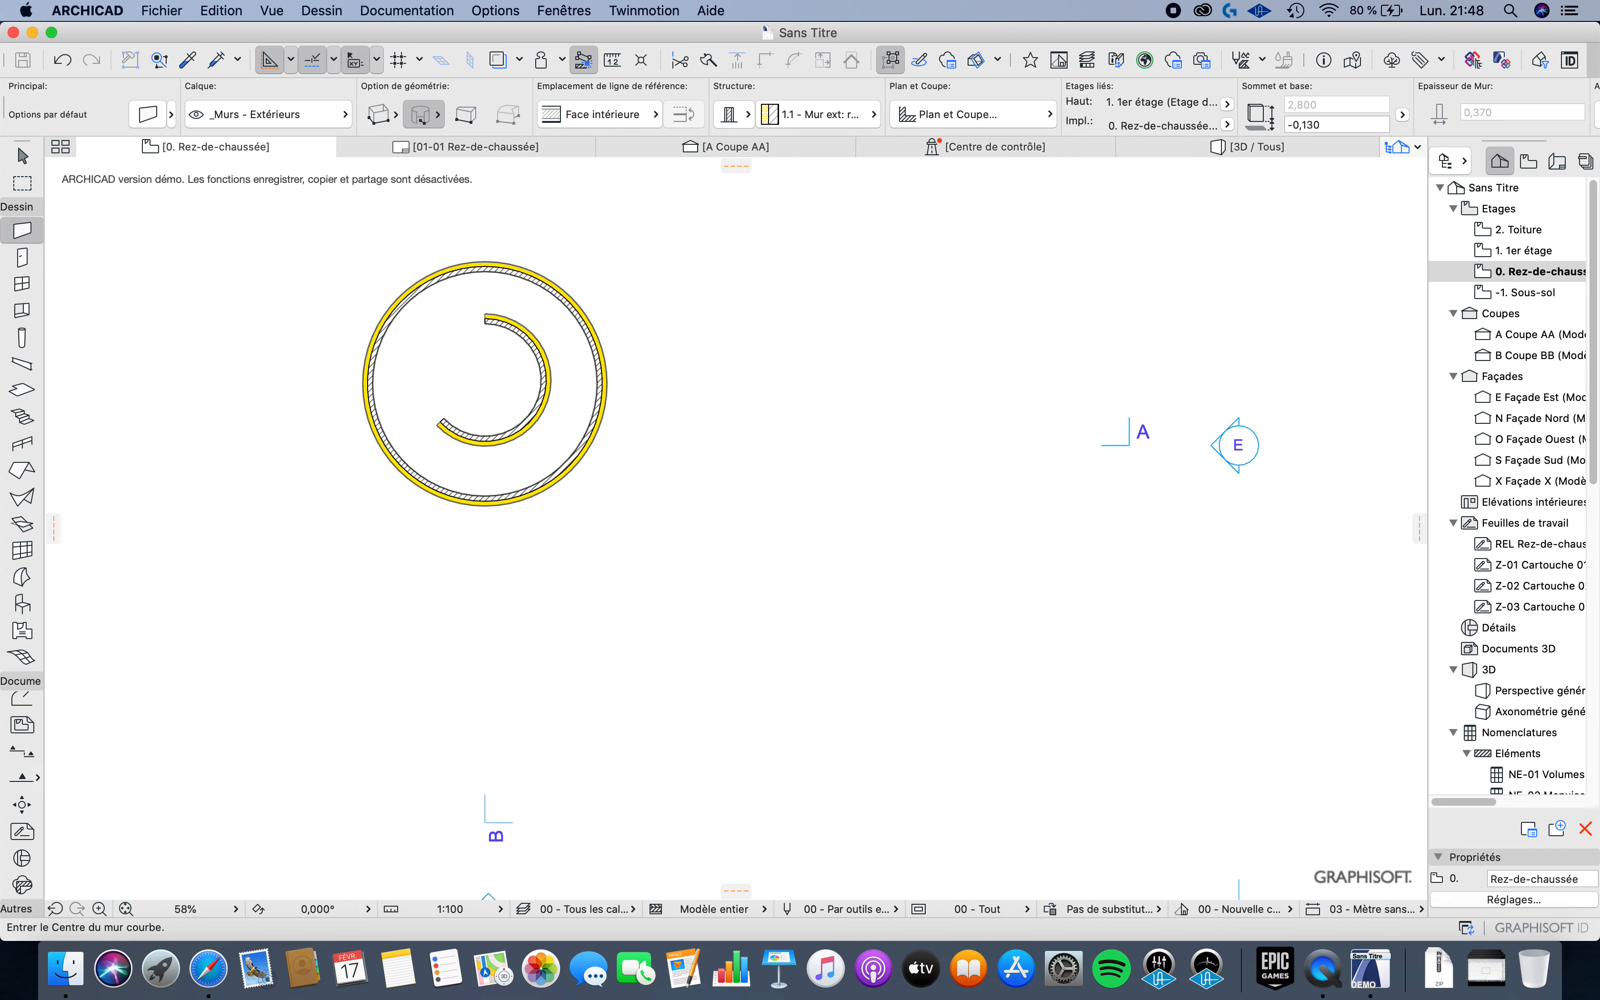
scroll(443, 427, up, 3)
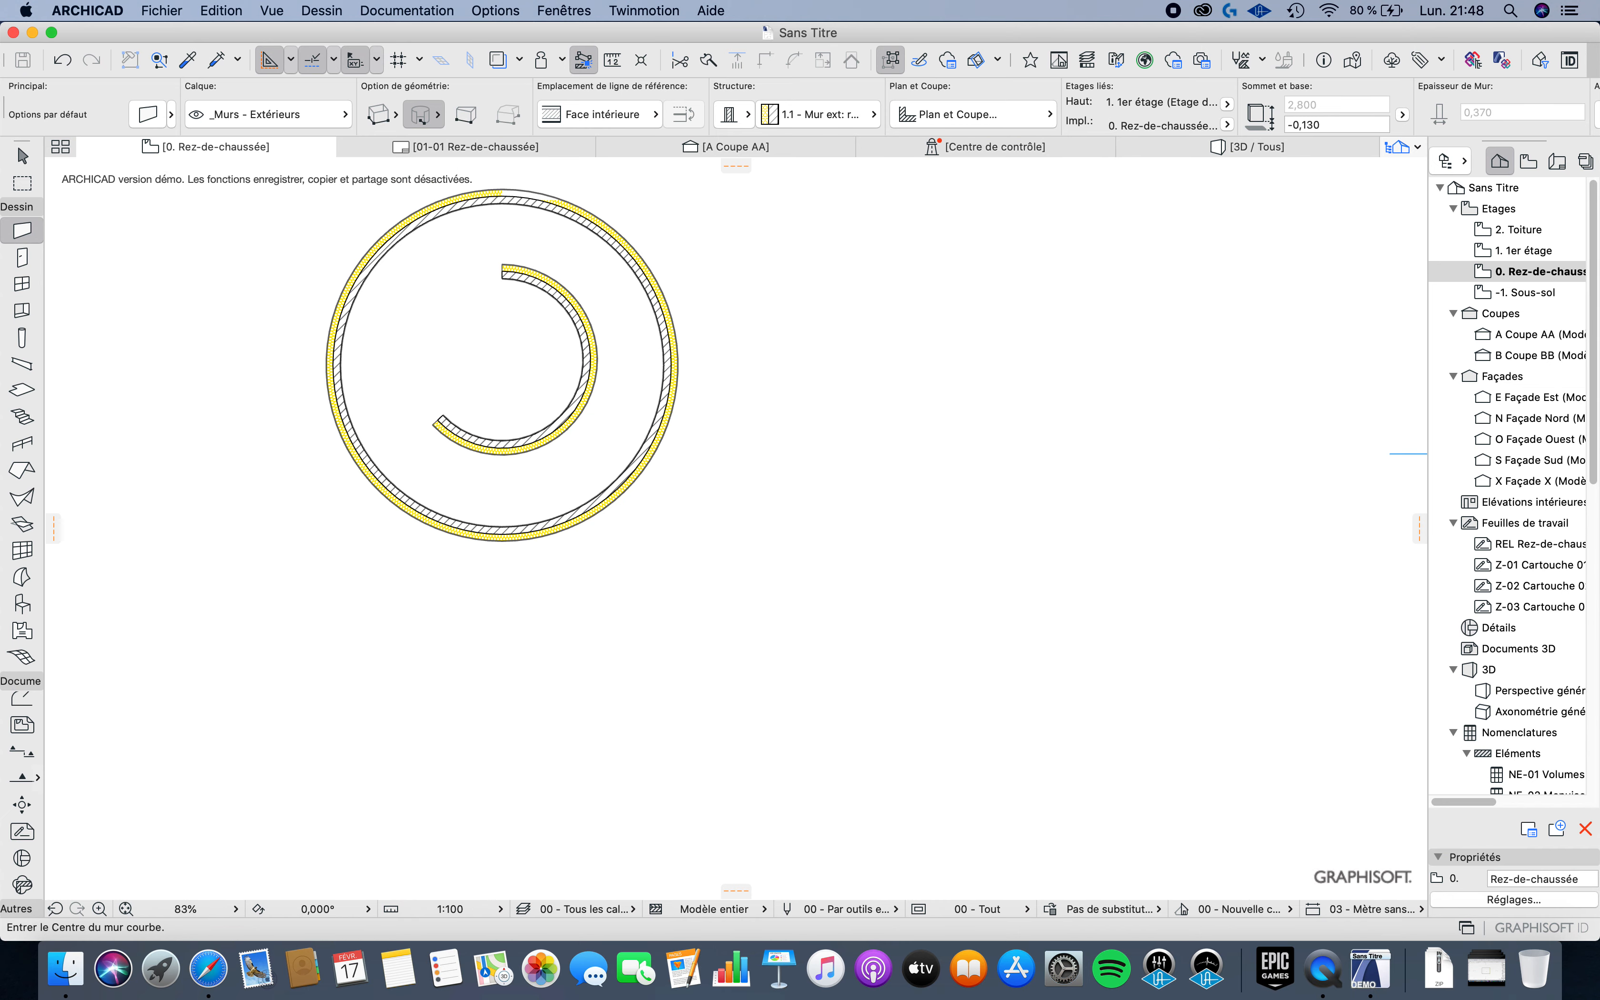
Step: Draw a small full-circle exterior wall with the three-point circumference method, inside the open curved wall and up-left of its centre
scroll(562, 400, left, 5)
scroll(562, 400, up, 3)
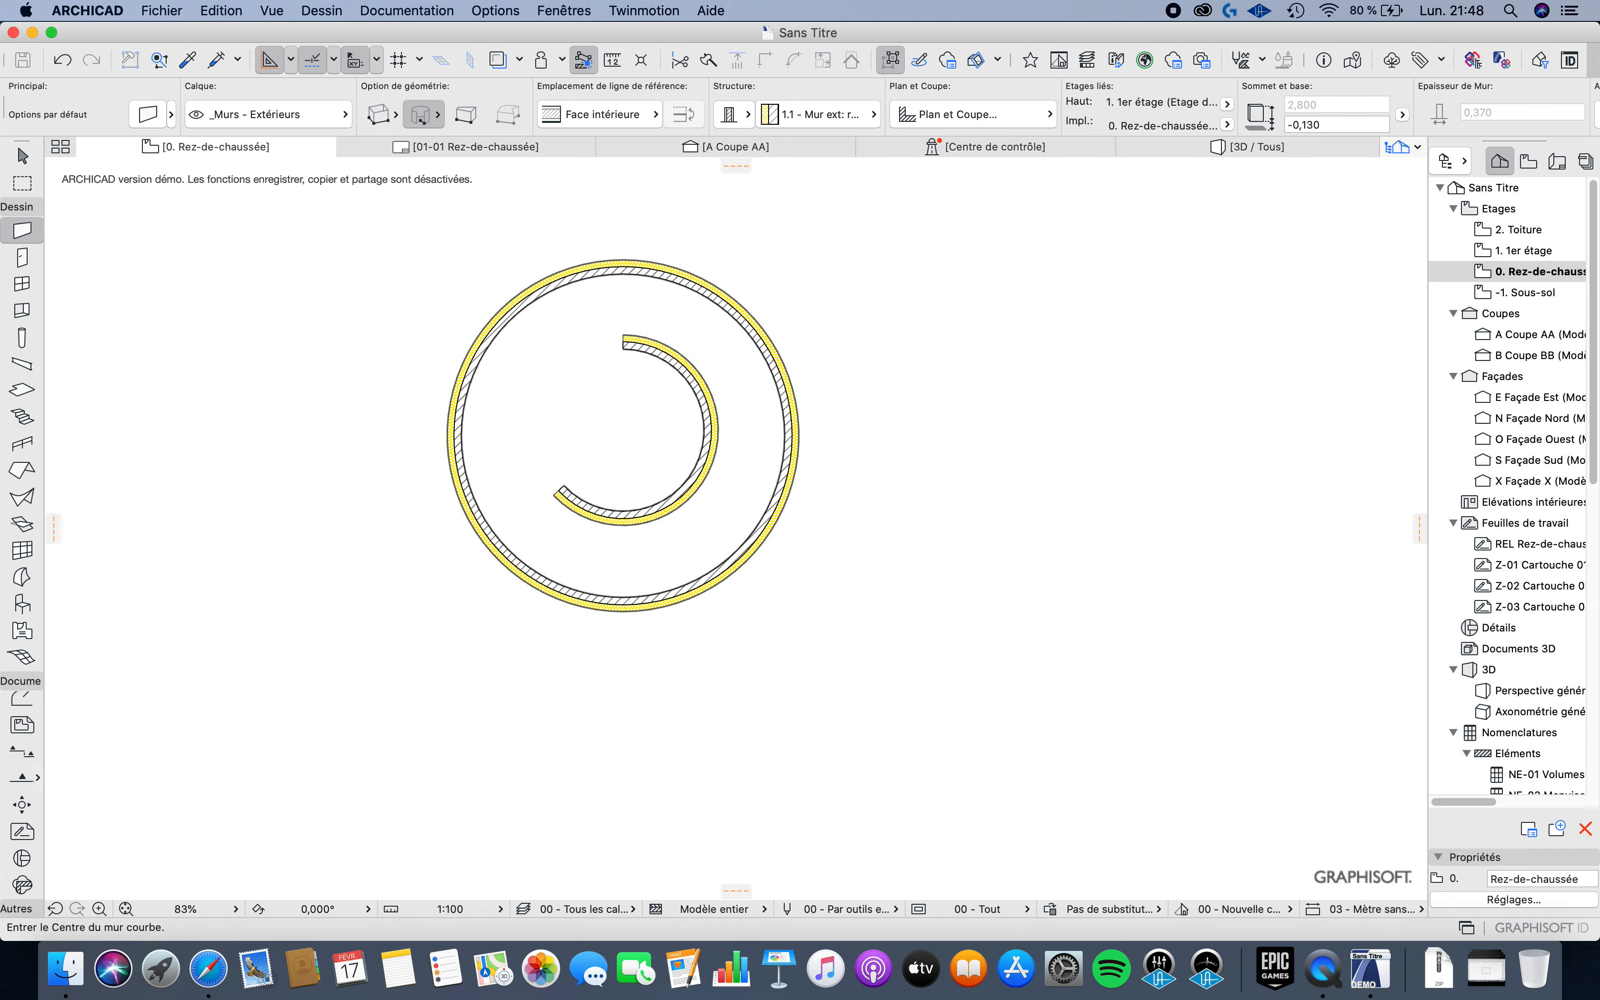
click(437, 115)
click(482, 130)
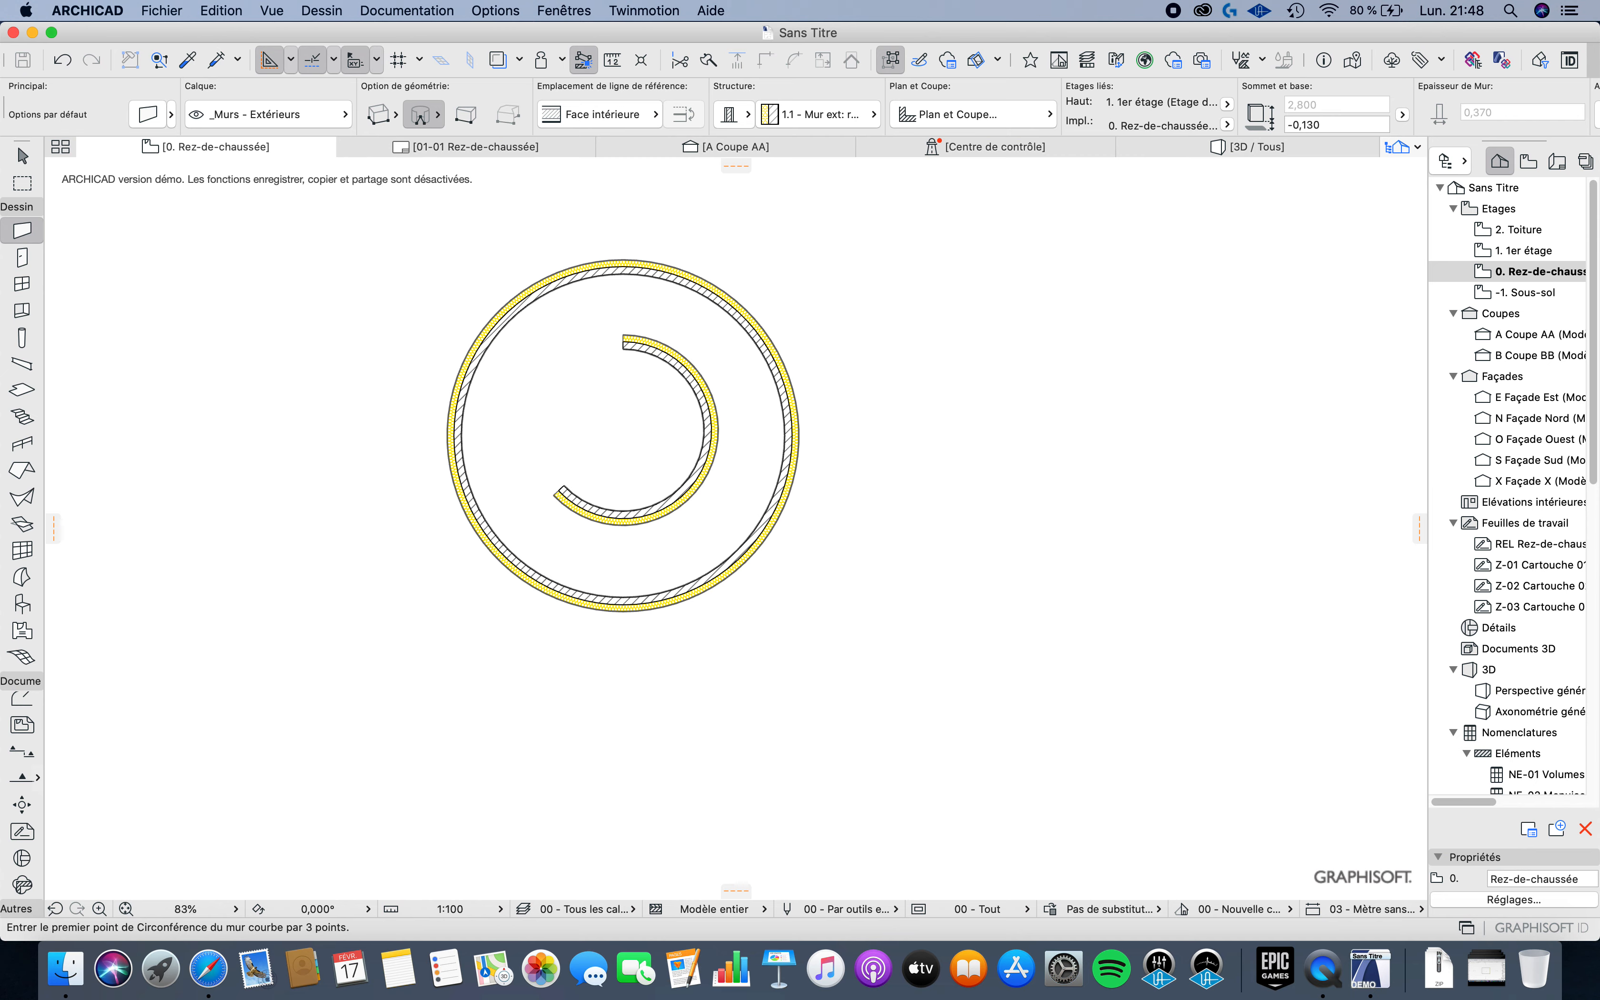
click(623, 428)
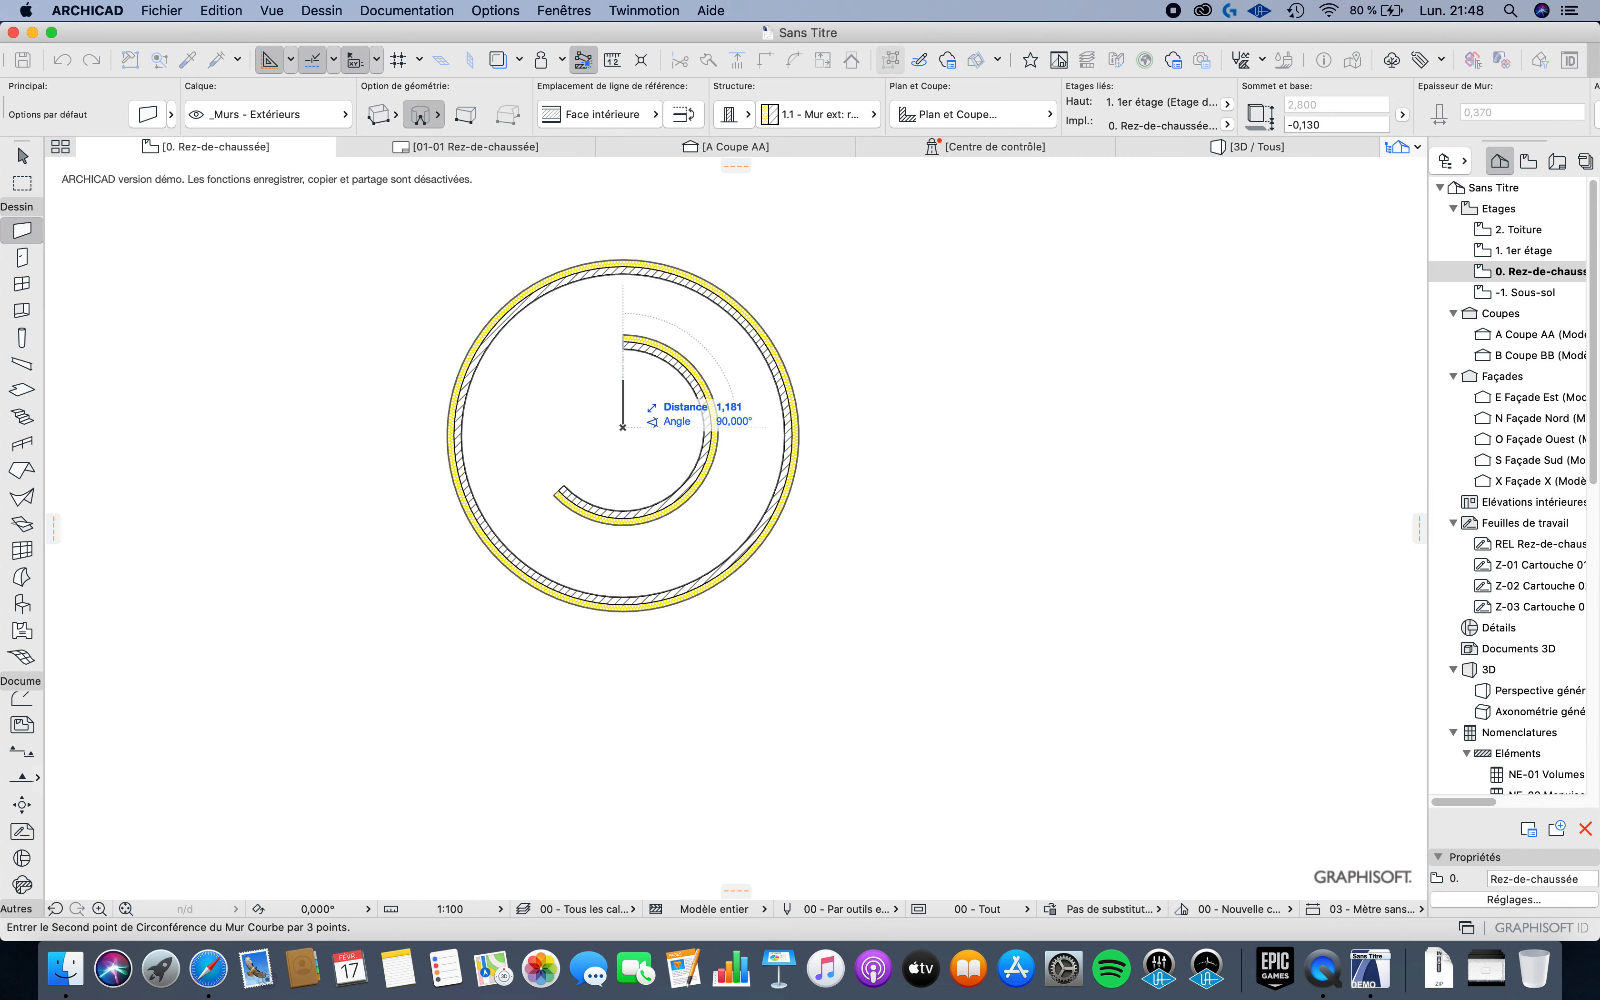
click(623, 381)
scroll(623, 381, up, 5)
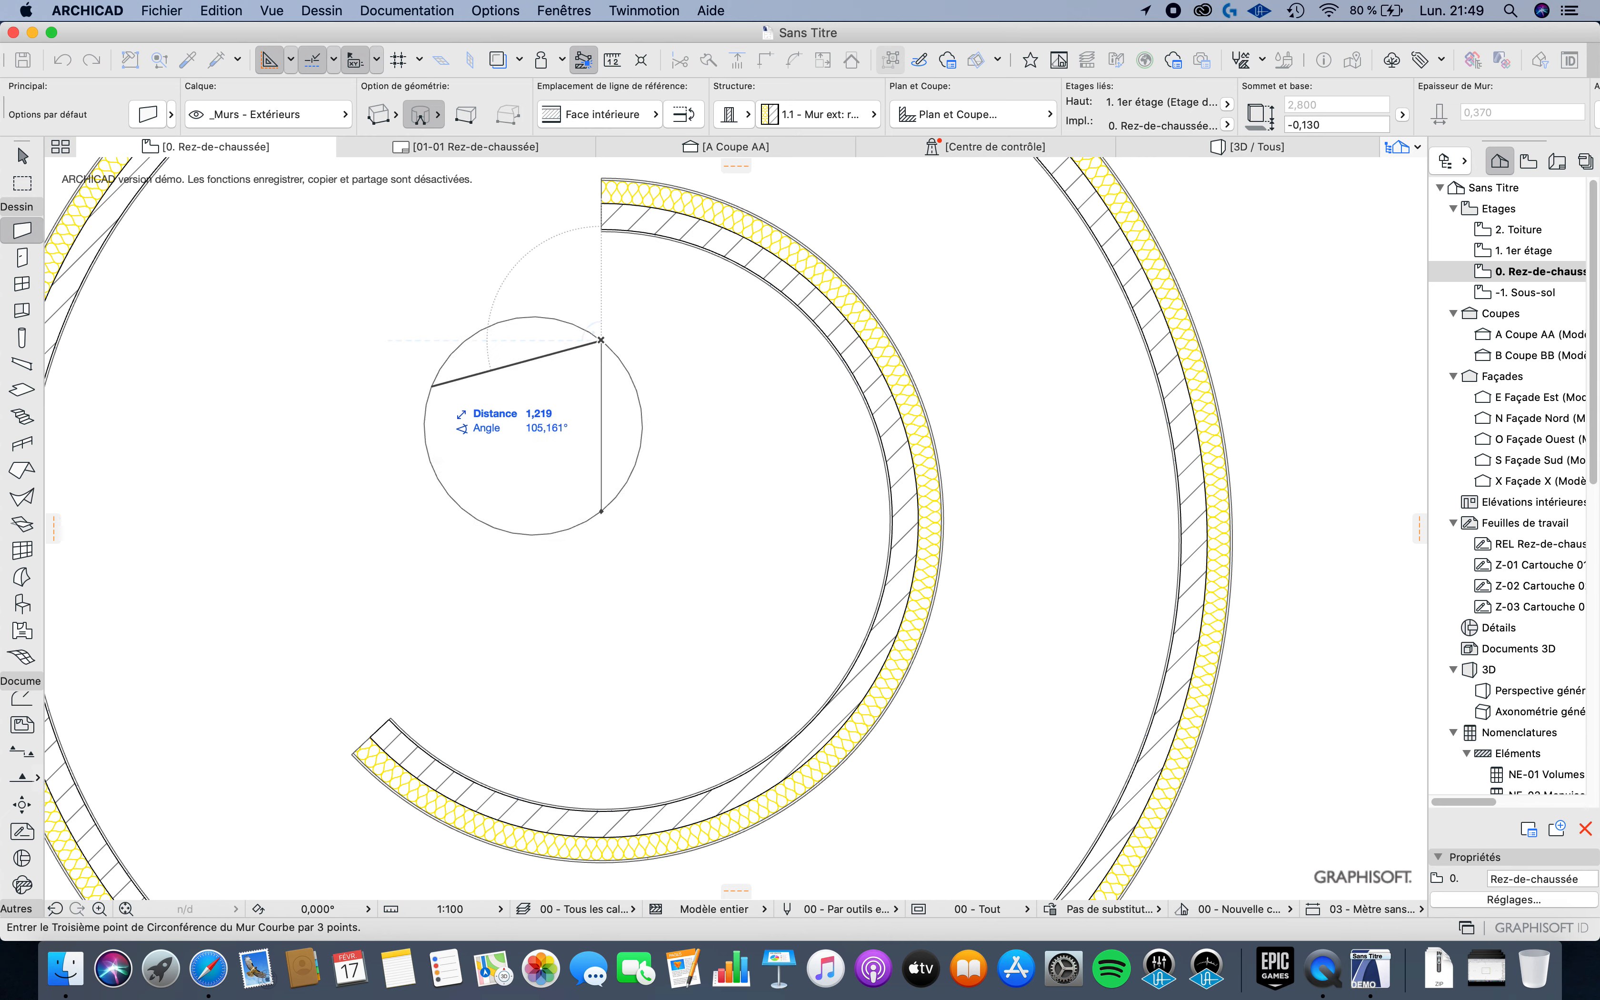
click(435, 378)
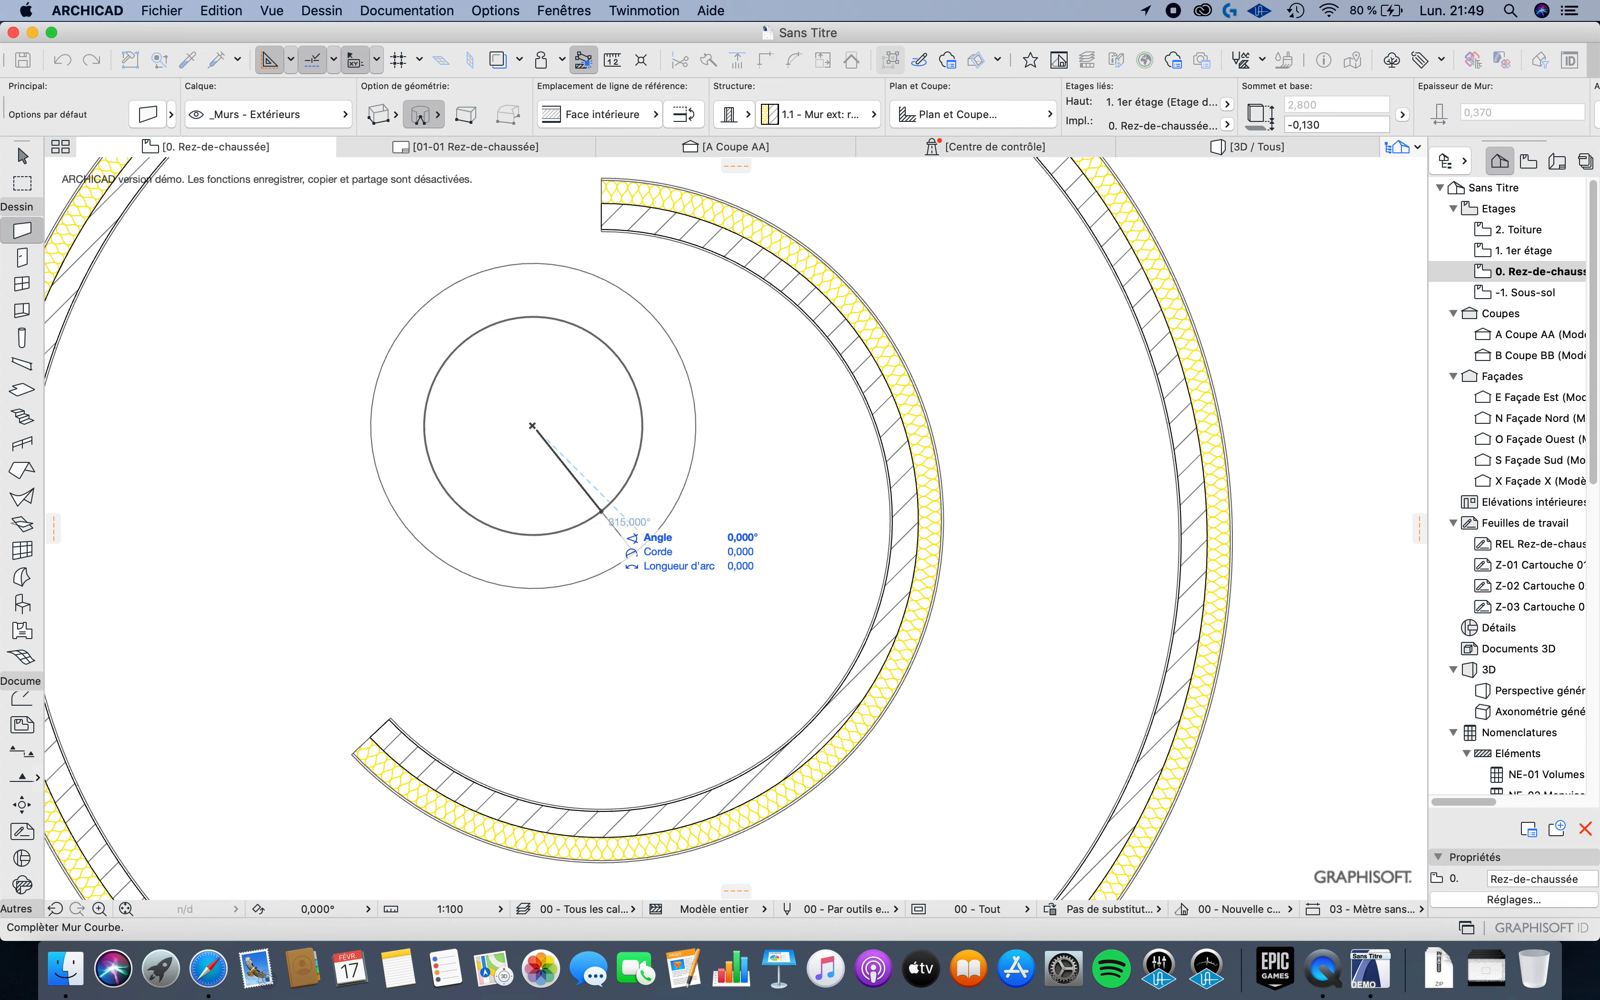
click(601, 512)
scroll(619, 461, down, 10)
middle_drag(620, 461, 640, 440)
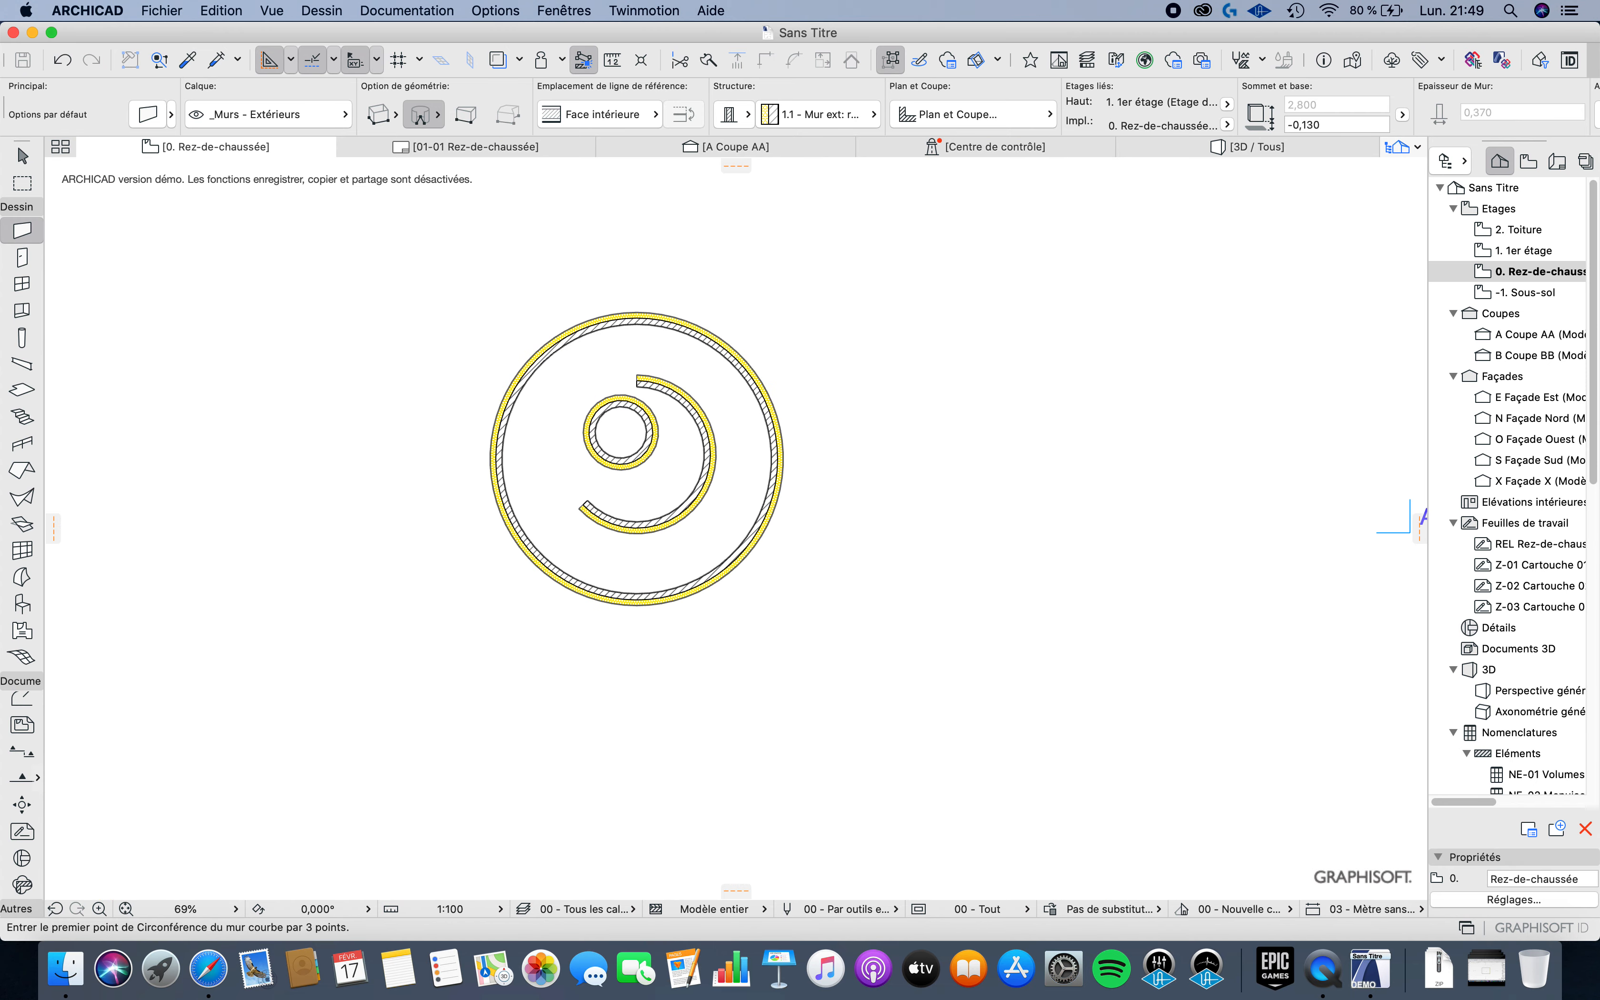
Step: Draw a second full-circle three-point wall to the right of the large circular wall, with an arc length of about 14,965
scroll(712, 401, up, 3)
scroll(727, 476, down, 3)
scroll(727, 477, up, 5)
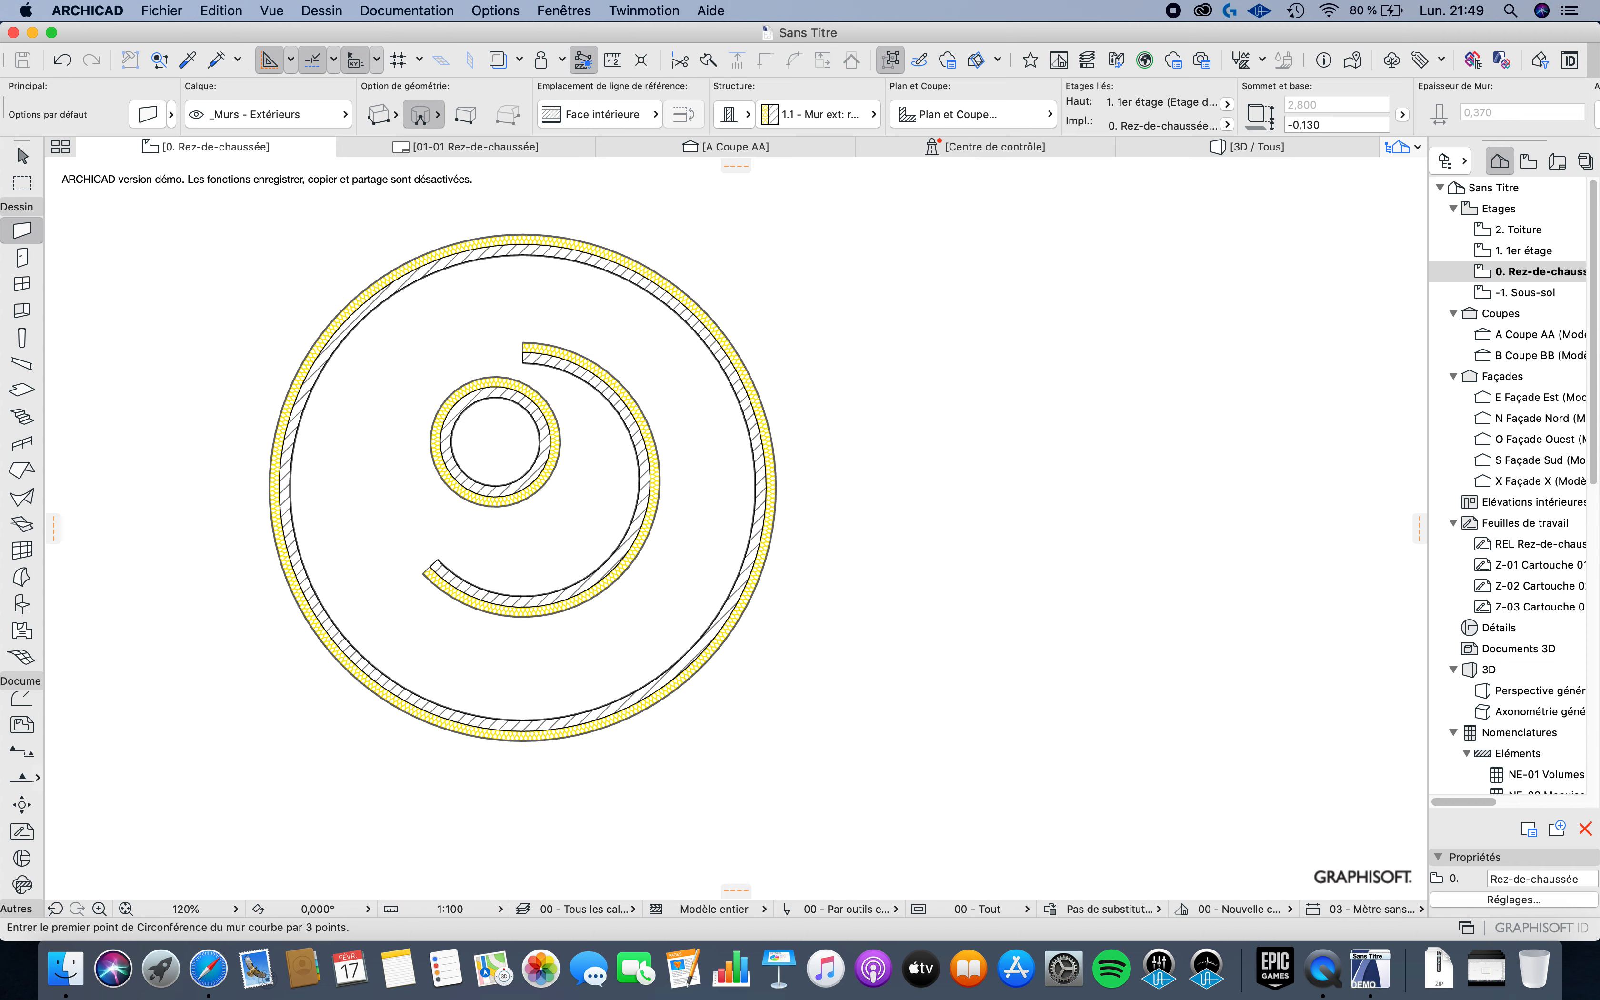
click(947, 466)
click(947, 380)
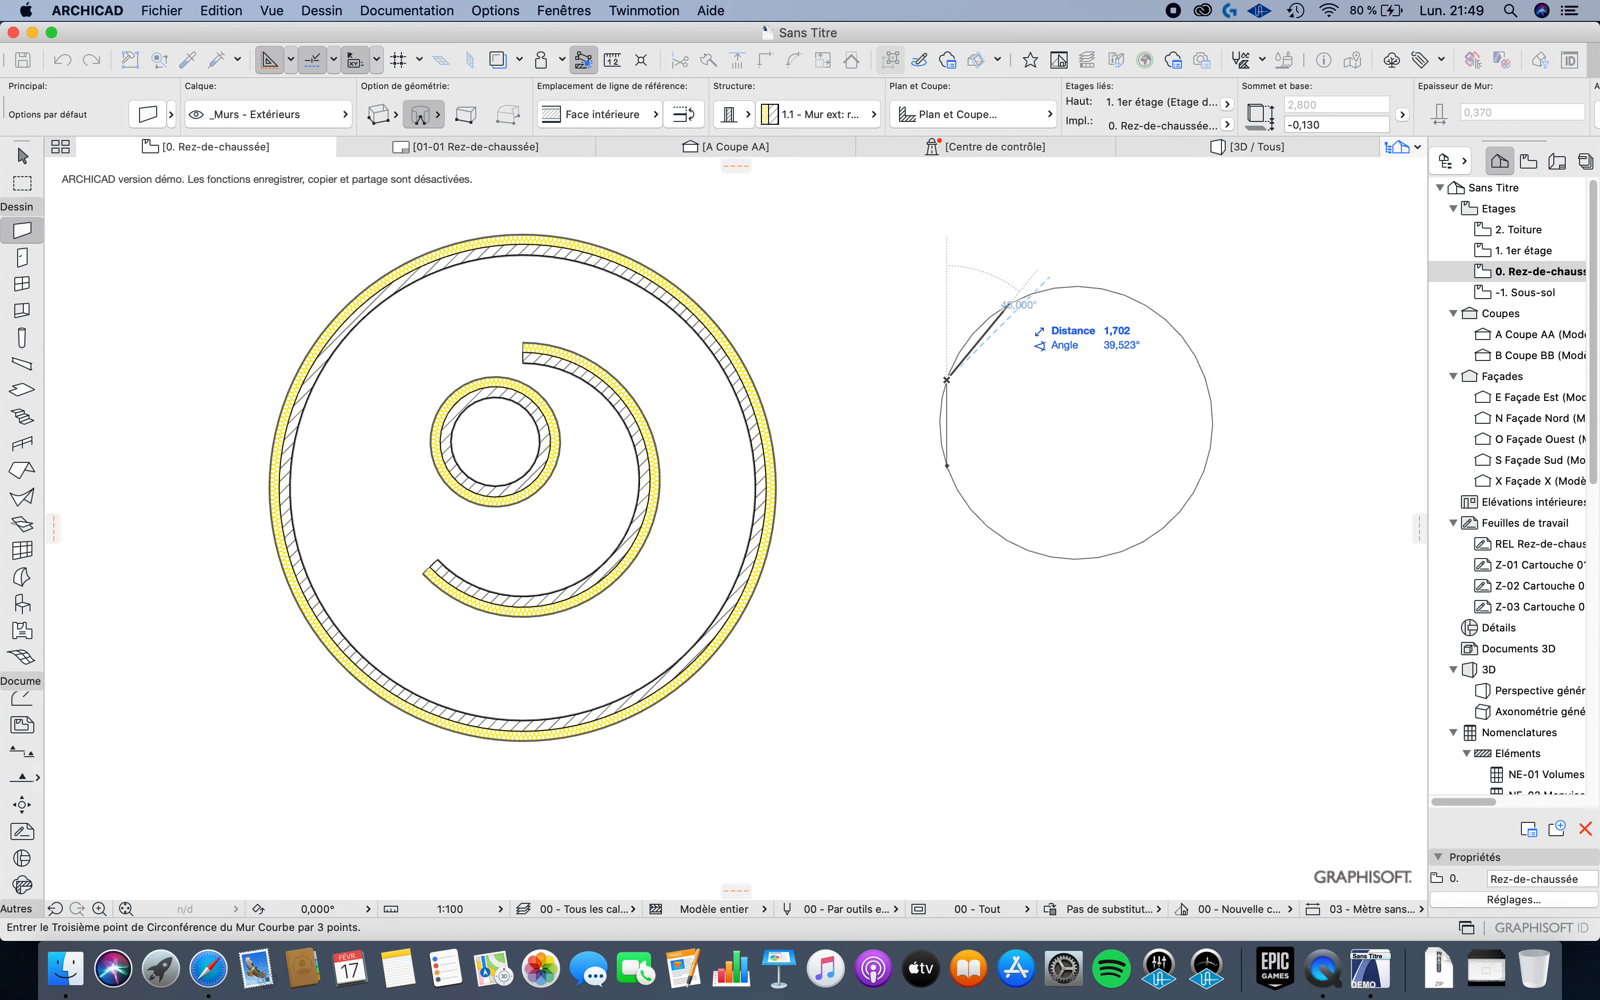
click(1061, 286)
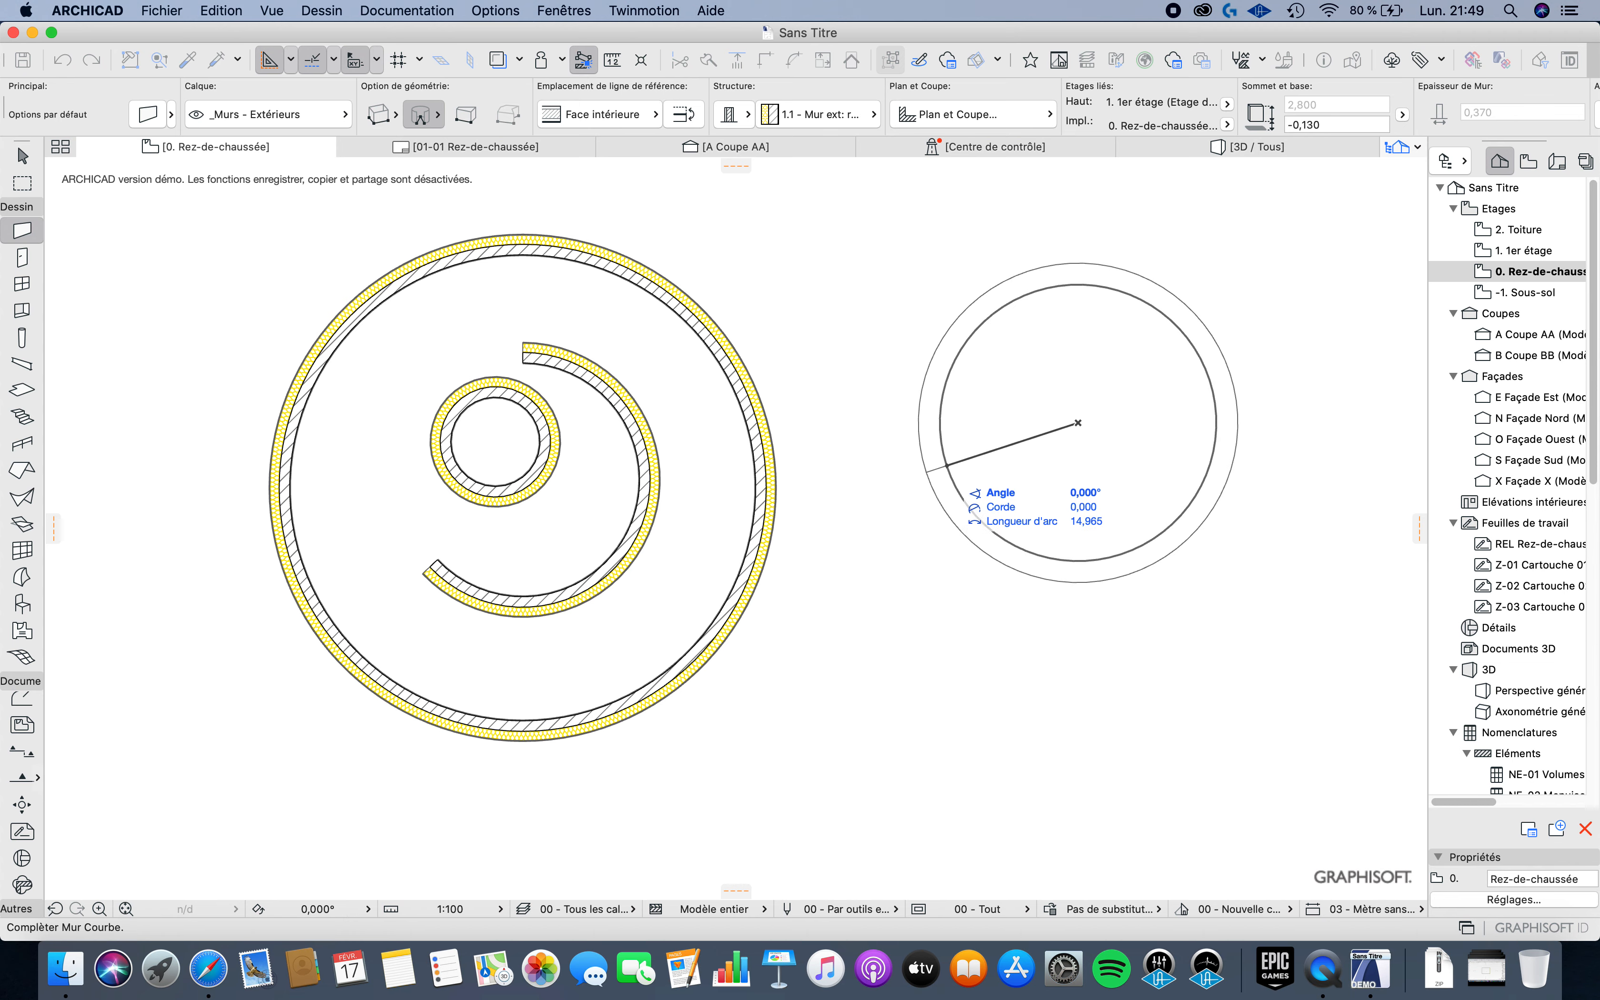
click(927, 471)
scroll(927, 472, up, 3)
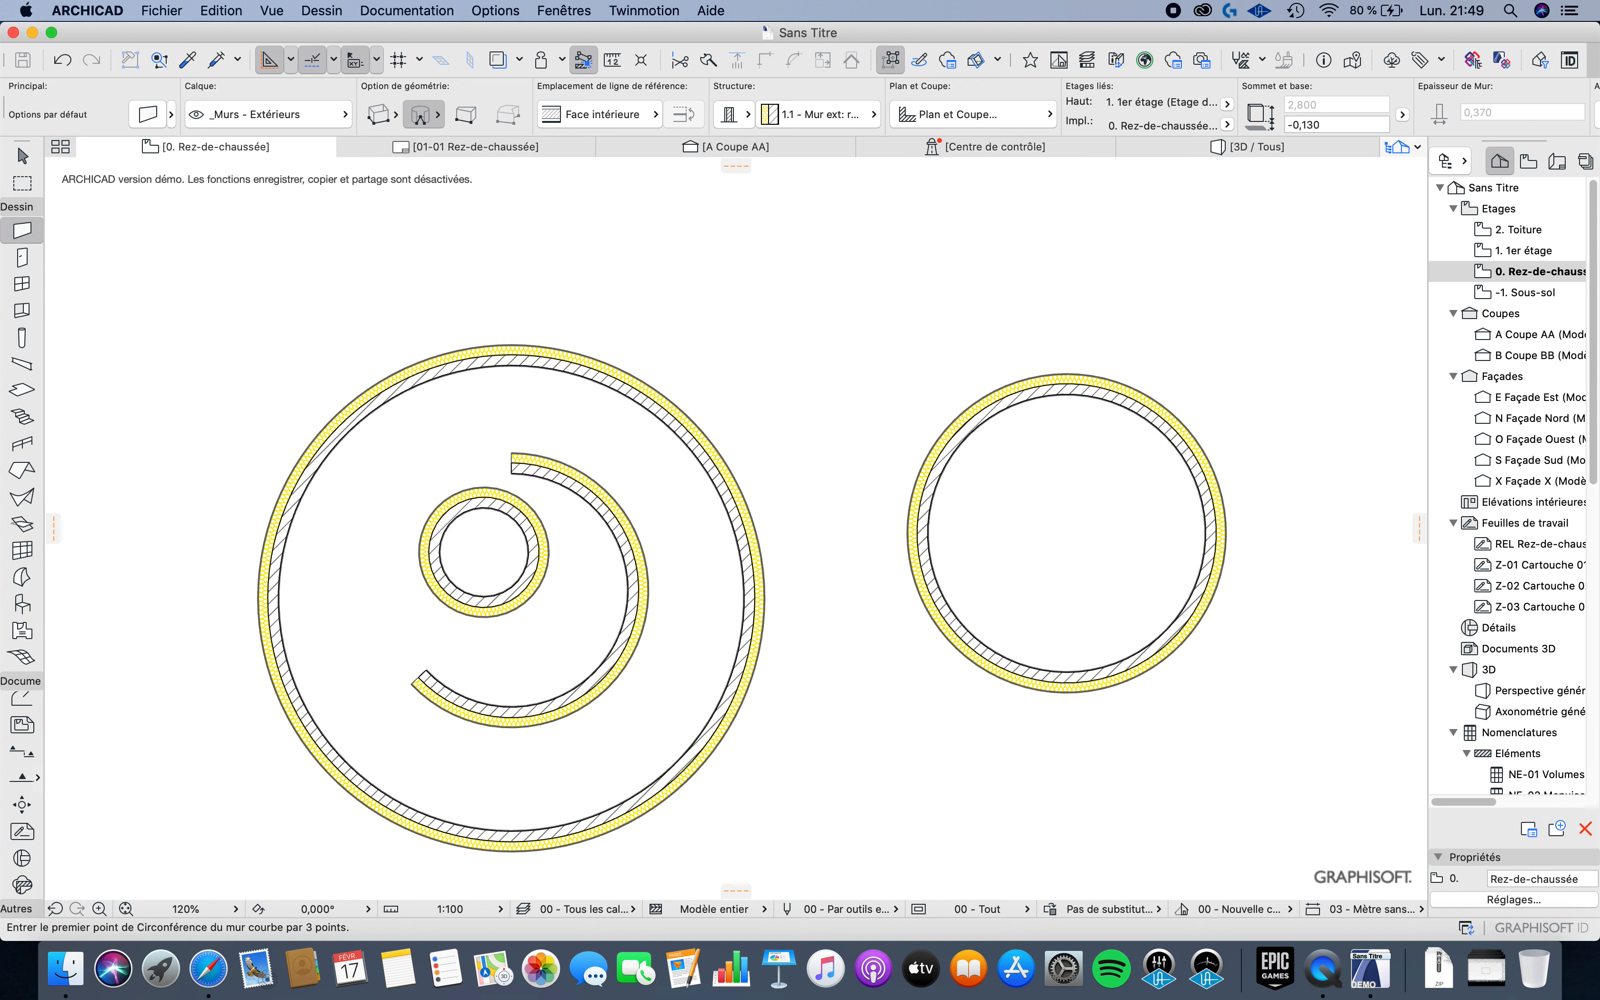
Step: Draw a full-circle wall with the tangential curved method, overlapping the upper right of the circular wall east of the large circle
click(437, 114)
click(530, 125)
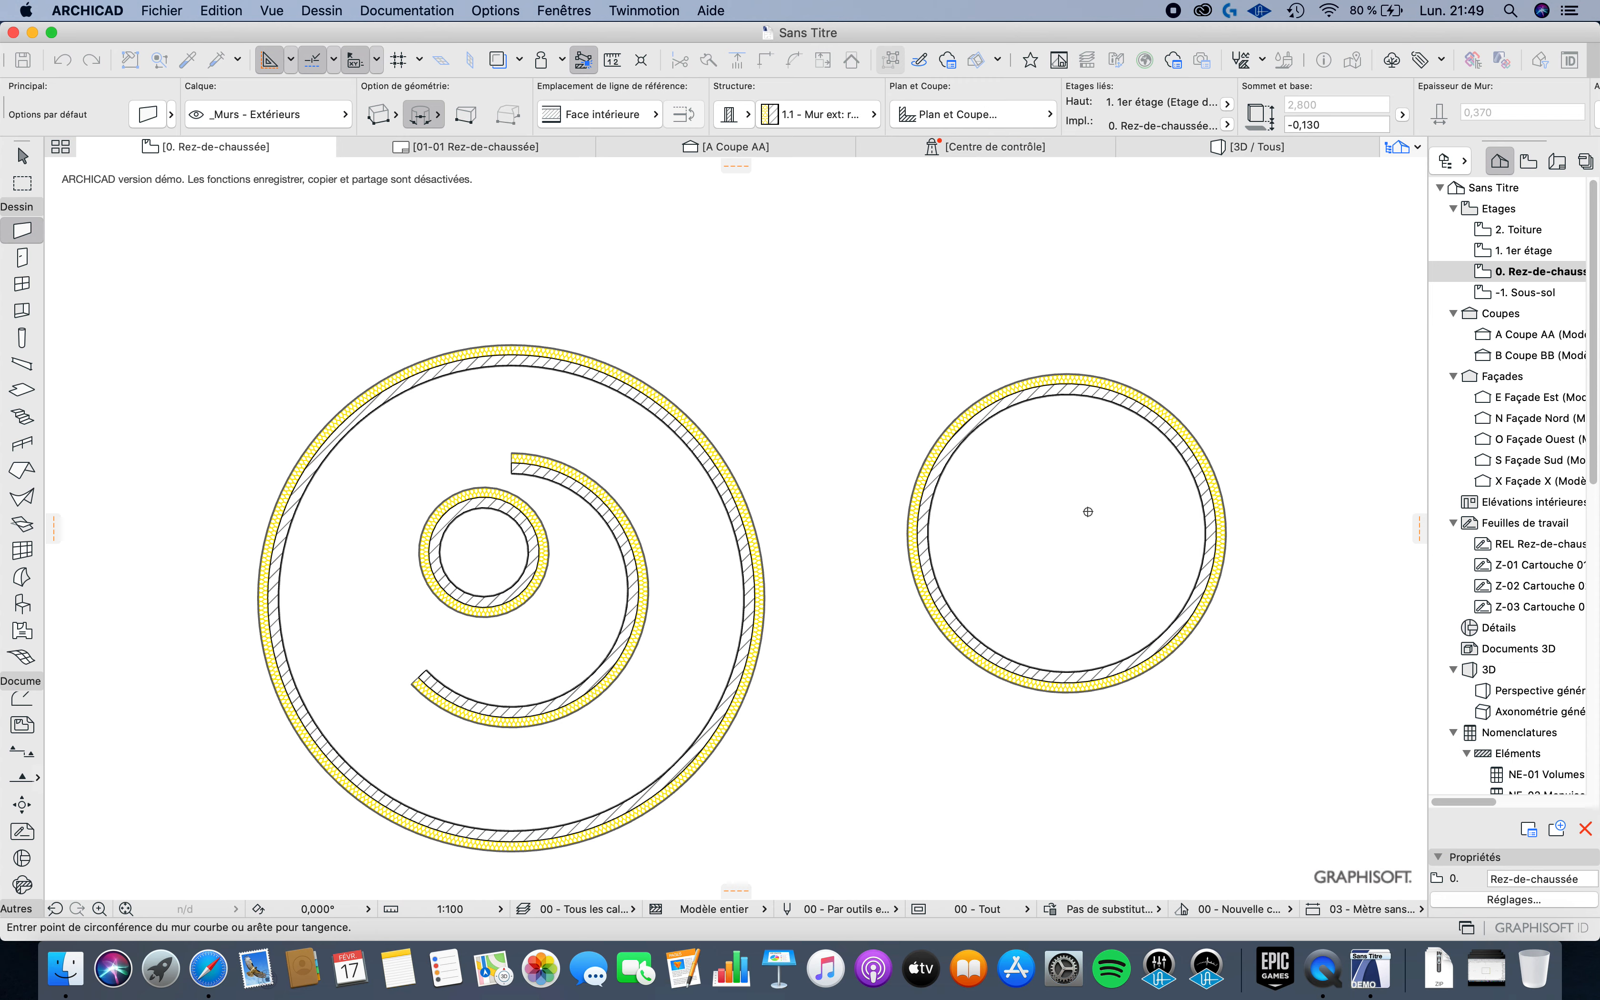
key(Escape)
scroll(492, 517, down, 5)
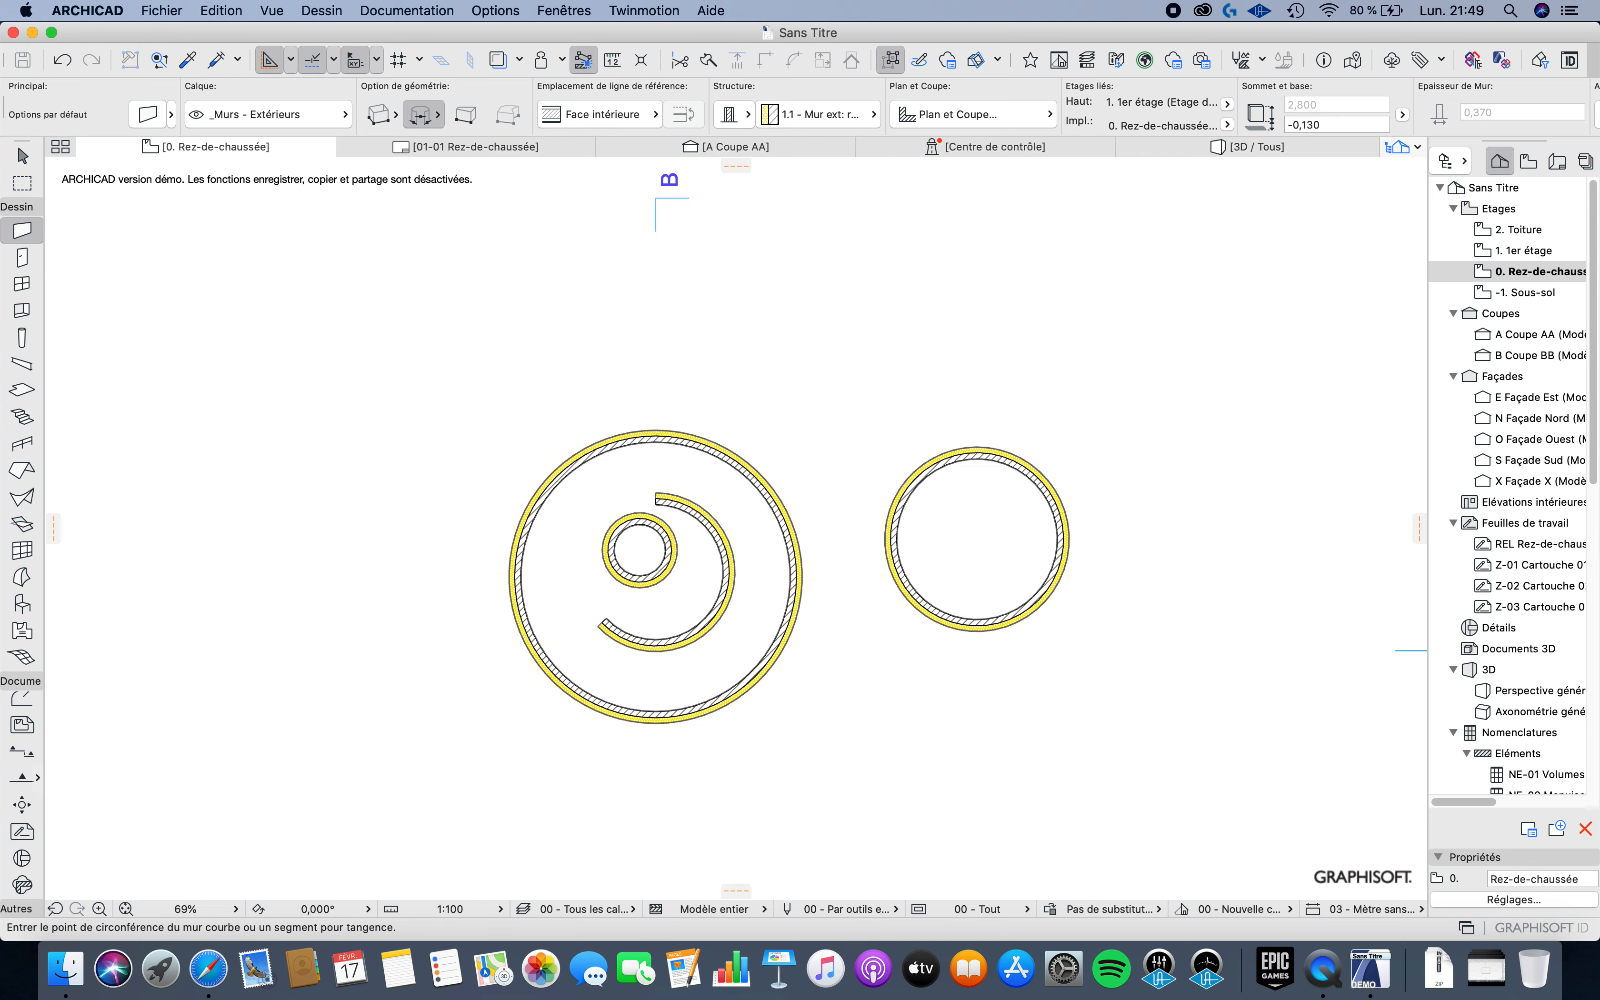
scroll(849, 491, up, 3)
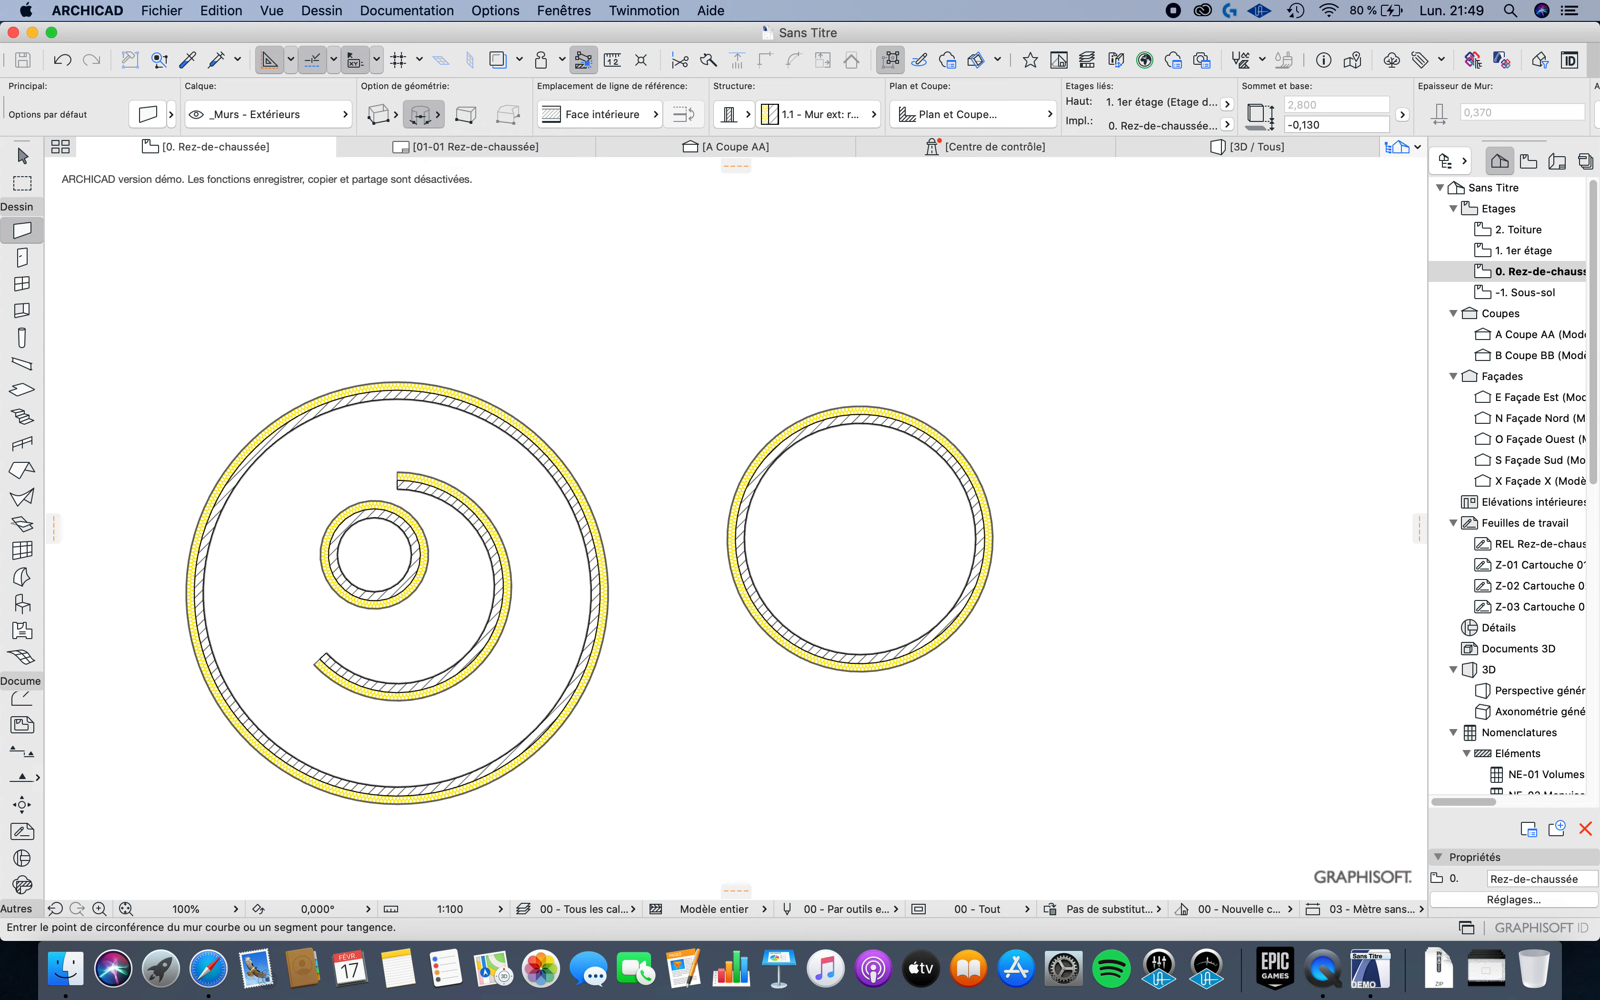
click(867, 533)
click(1012, 517)
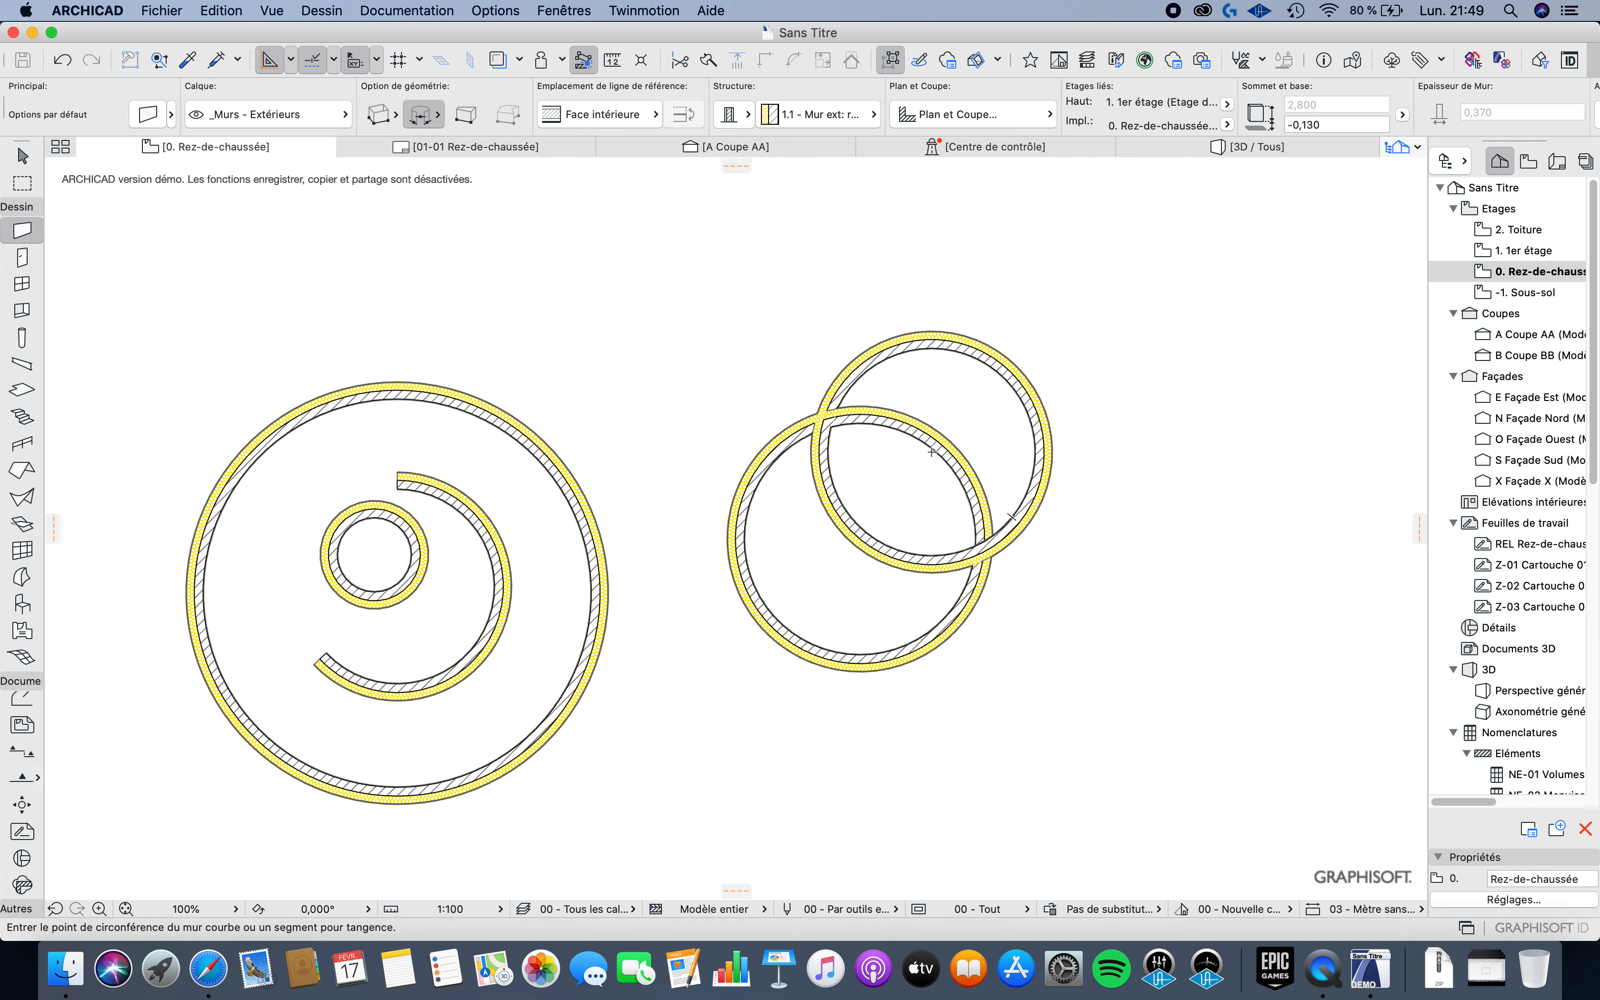
scroll(795, 420, down, 2)
middle_drag(795, 419, 1025, 592)
scroll(960, 463, up, 1)
middle_drag(960, 463, 946, 453)
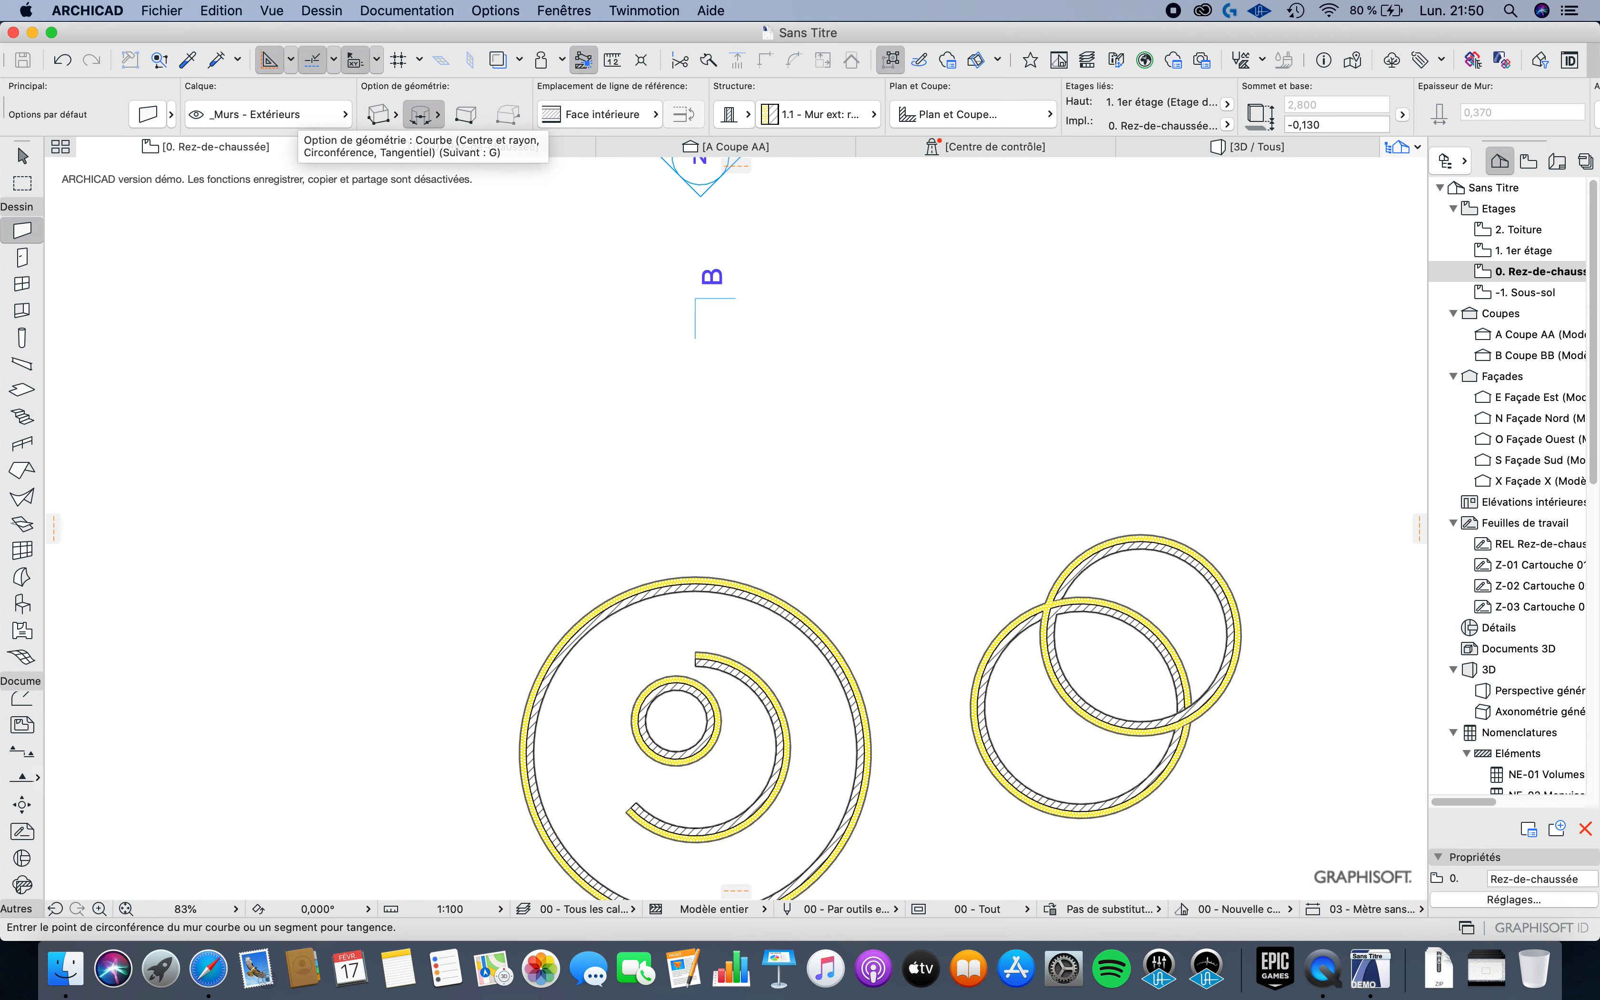
Step: Draw a small separate circular wall with the tangential method in the free area northeast of the large circular wall
middle_drag(923, 492, 774, 405)
click(774, 405)
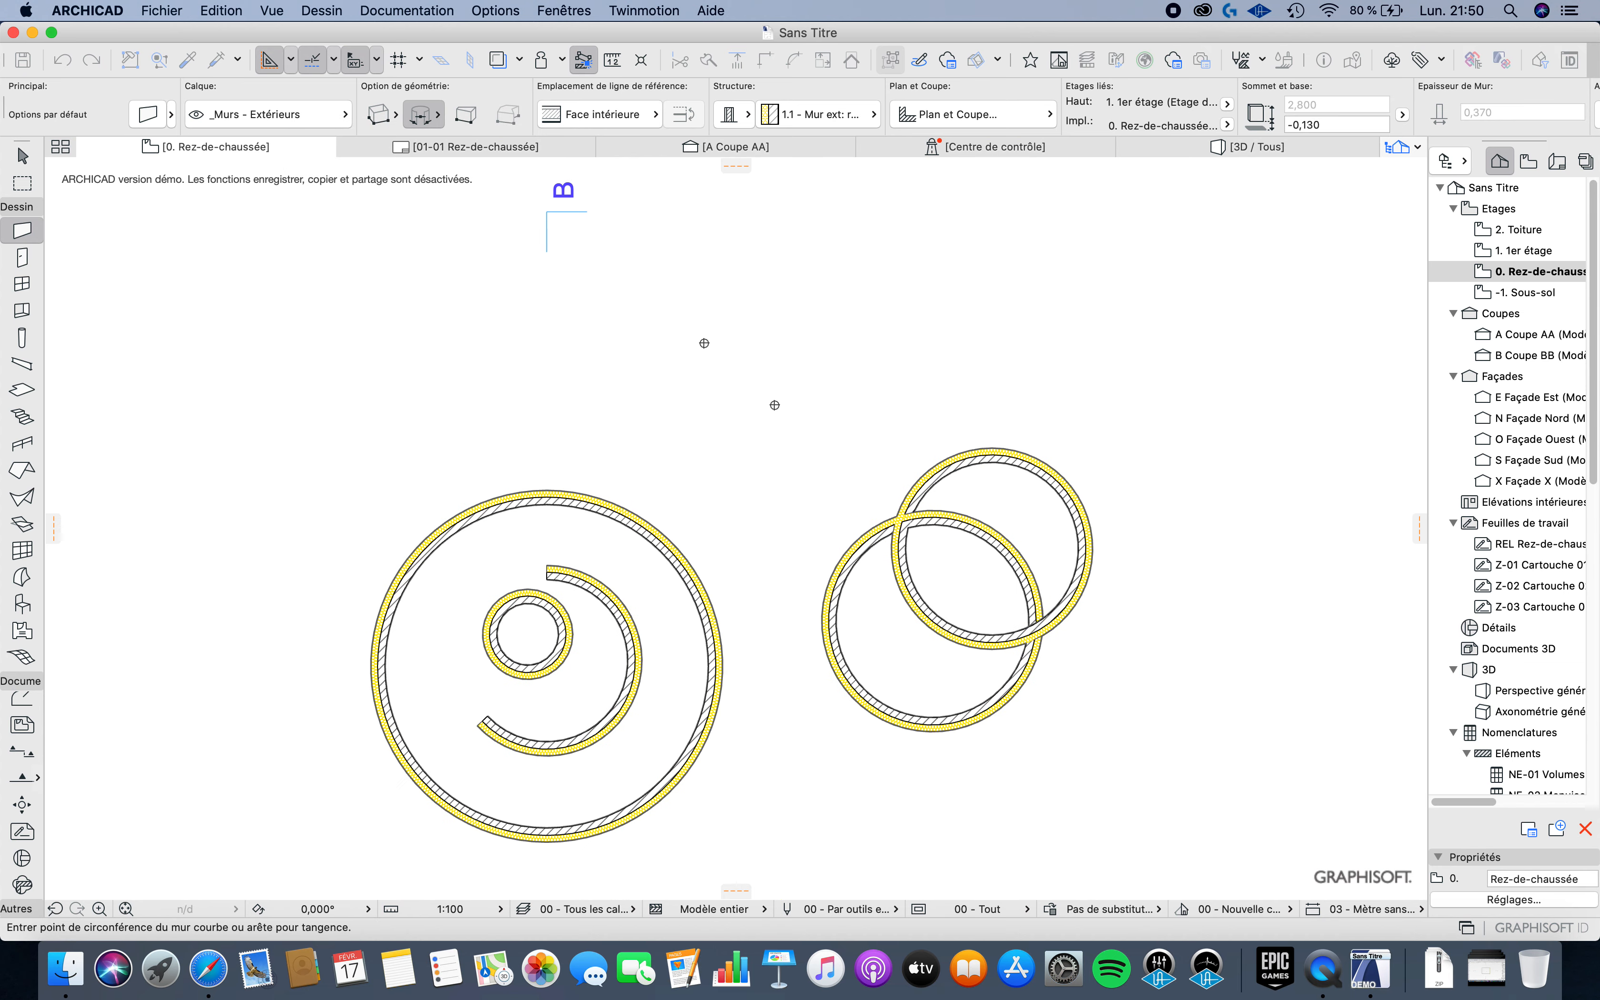
double_click(794, 320)
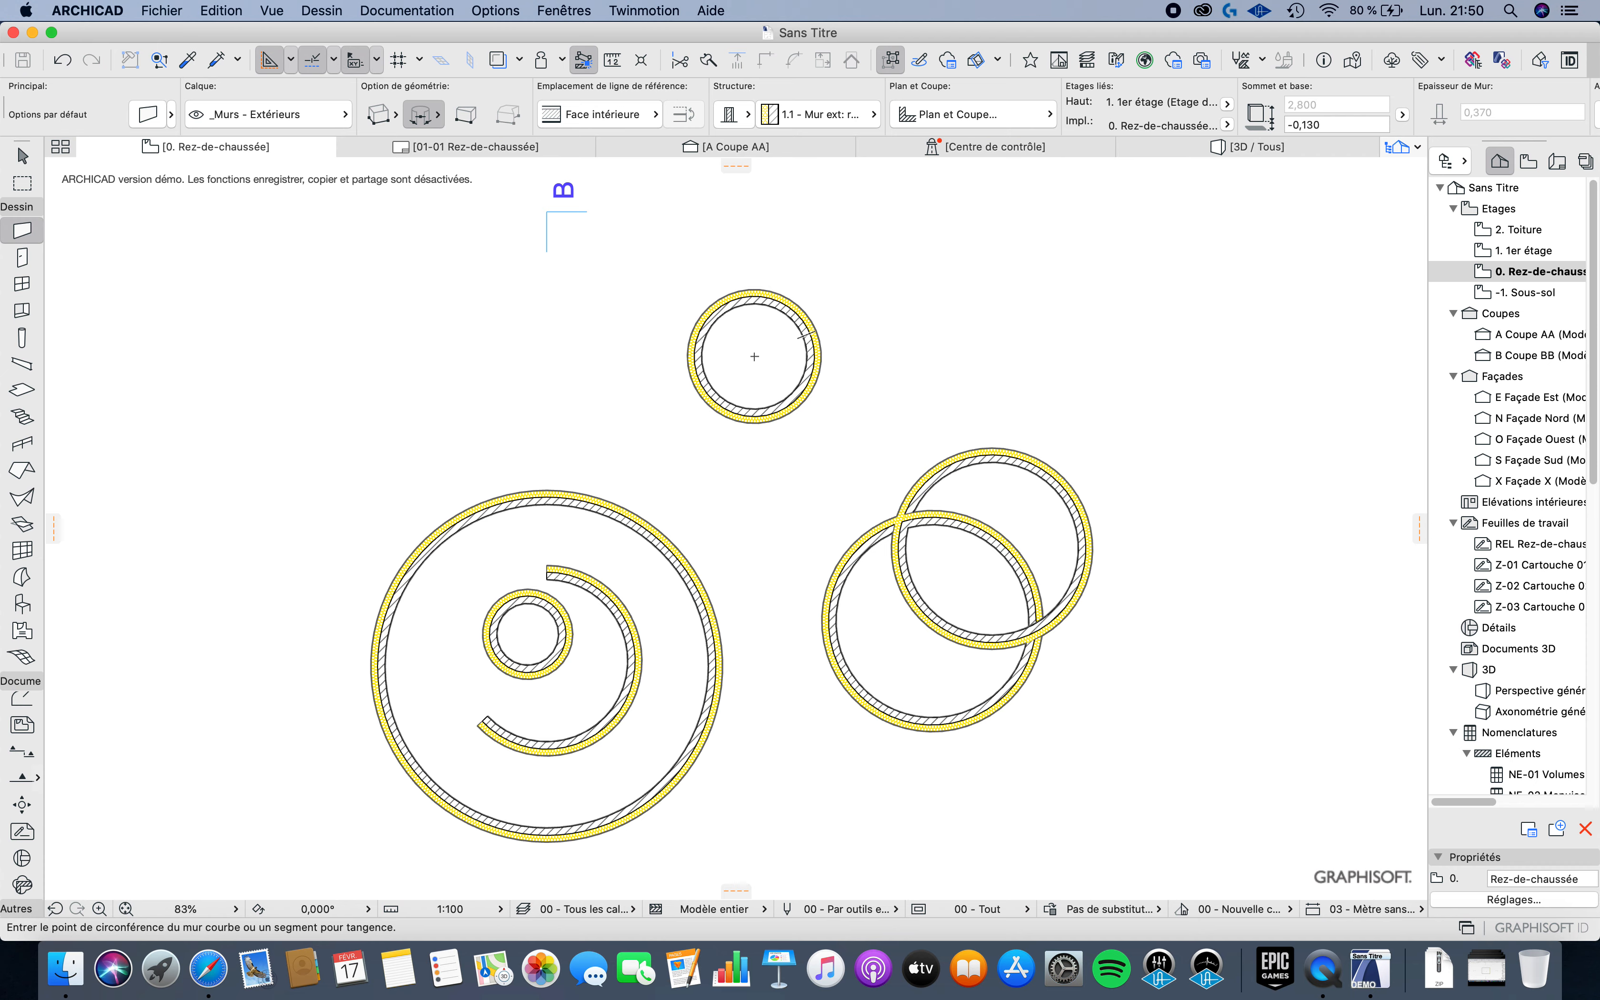
middle_drag(752, 450, 786, 410)
scroll(775, 265, down, 4)
scroll(787, 409, up, 5)
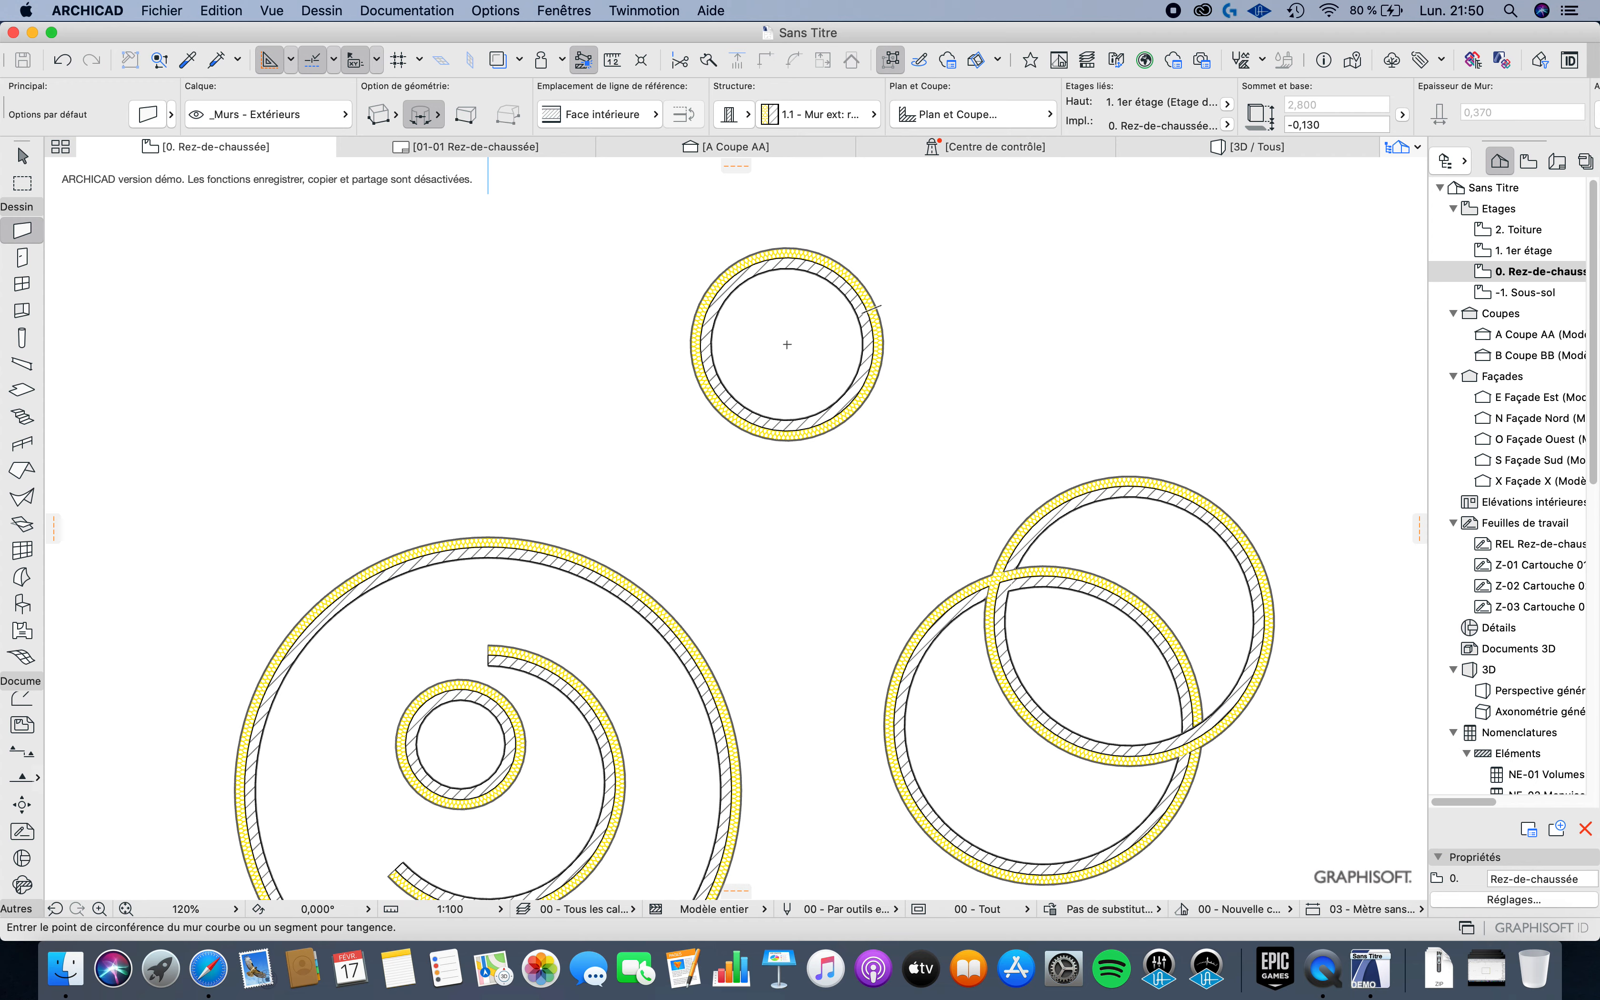
scroll(463, 662, down, 4)
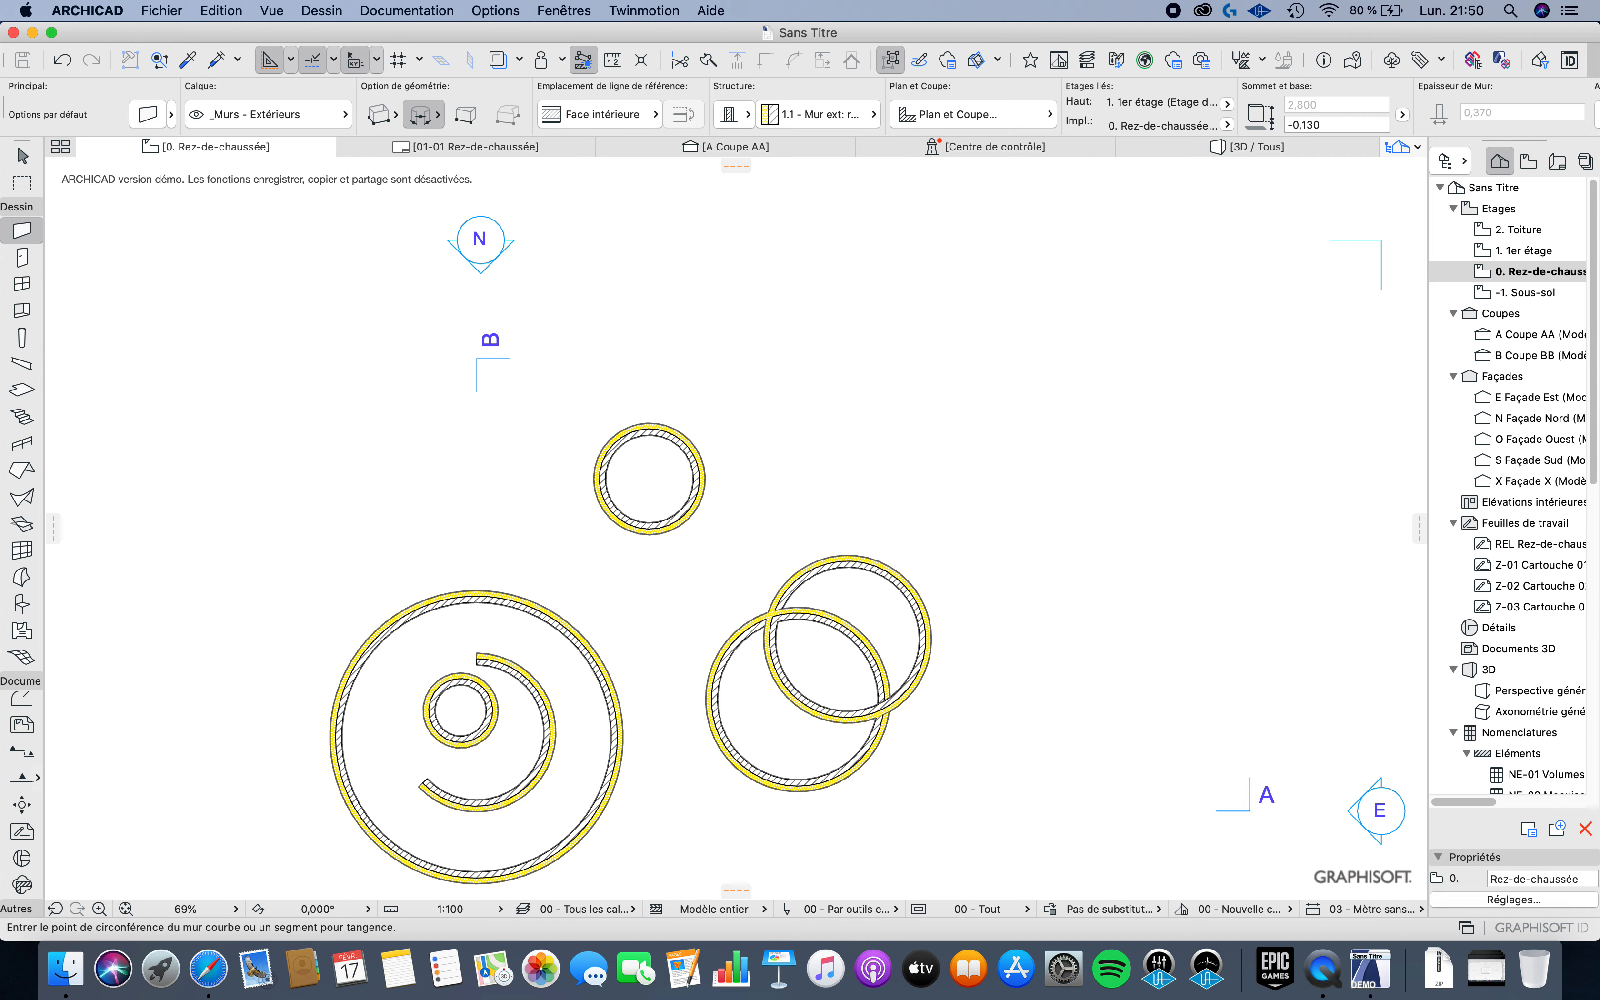
Step: Draw another tangential circular wall just northeast of the small separate circle and leave the Wall tool
click(773, 416)
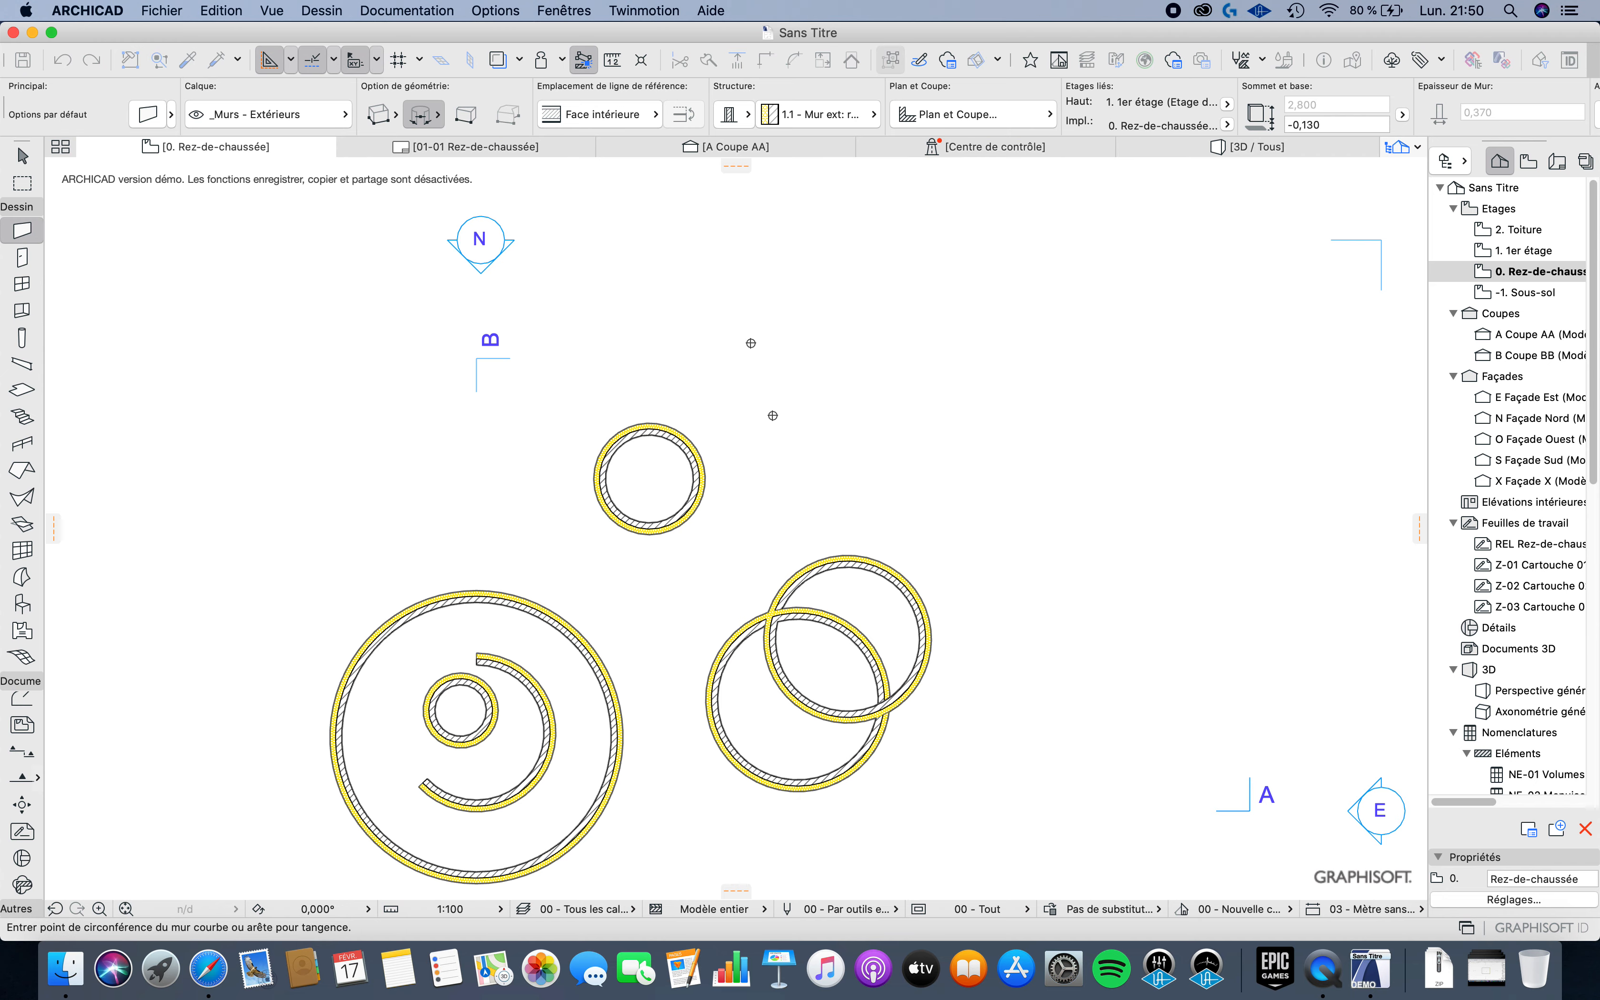
double_click(836, 318)
key(Escape)
scroll(819, 451, down, 3)
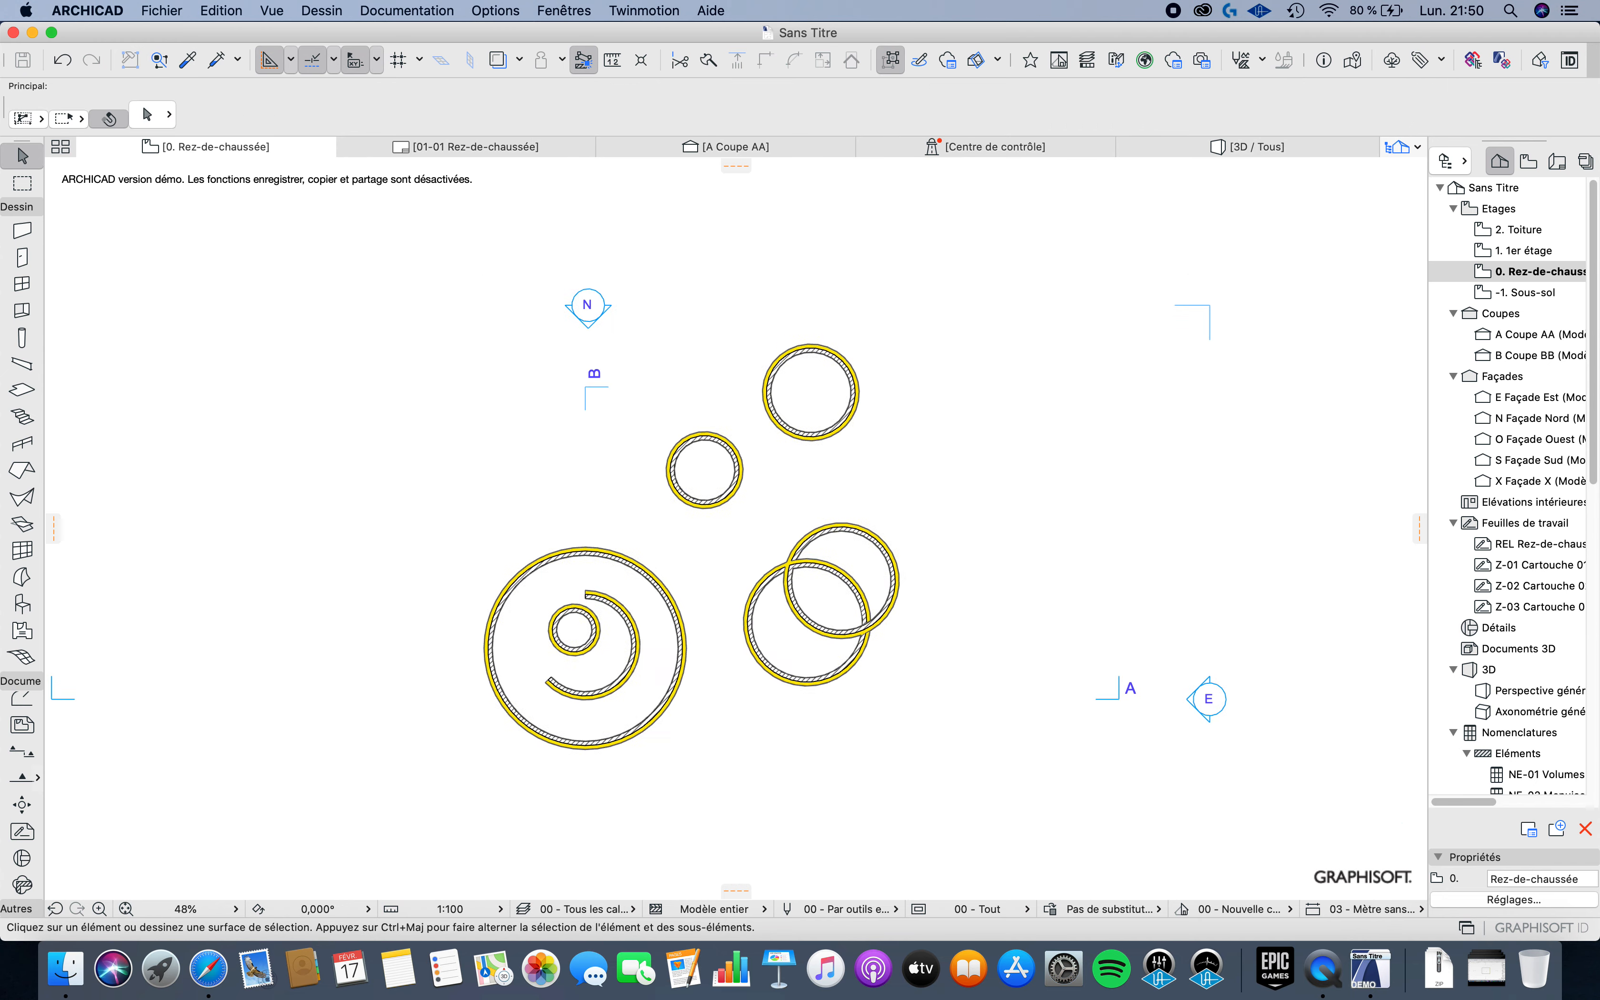
scroll(677, 456, up, 4)
key(super+a)
scroll(761, 454, down, 2)
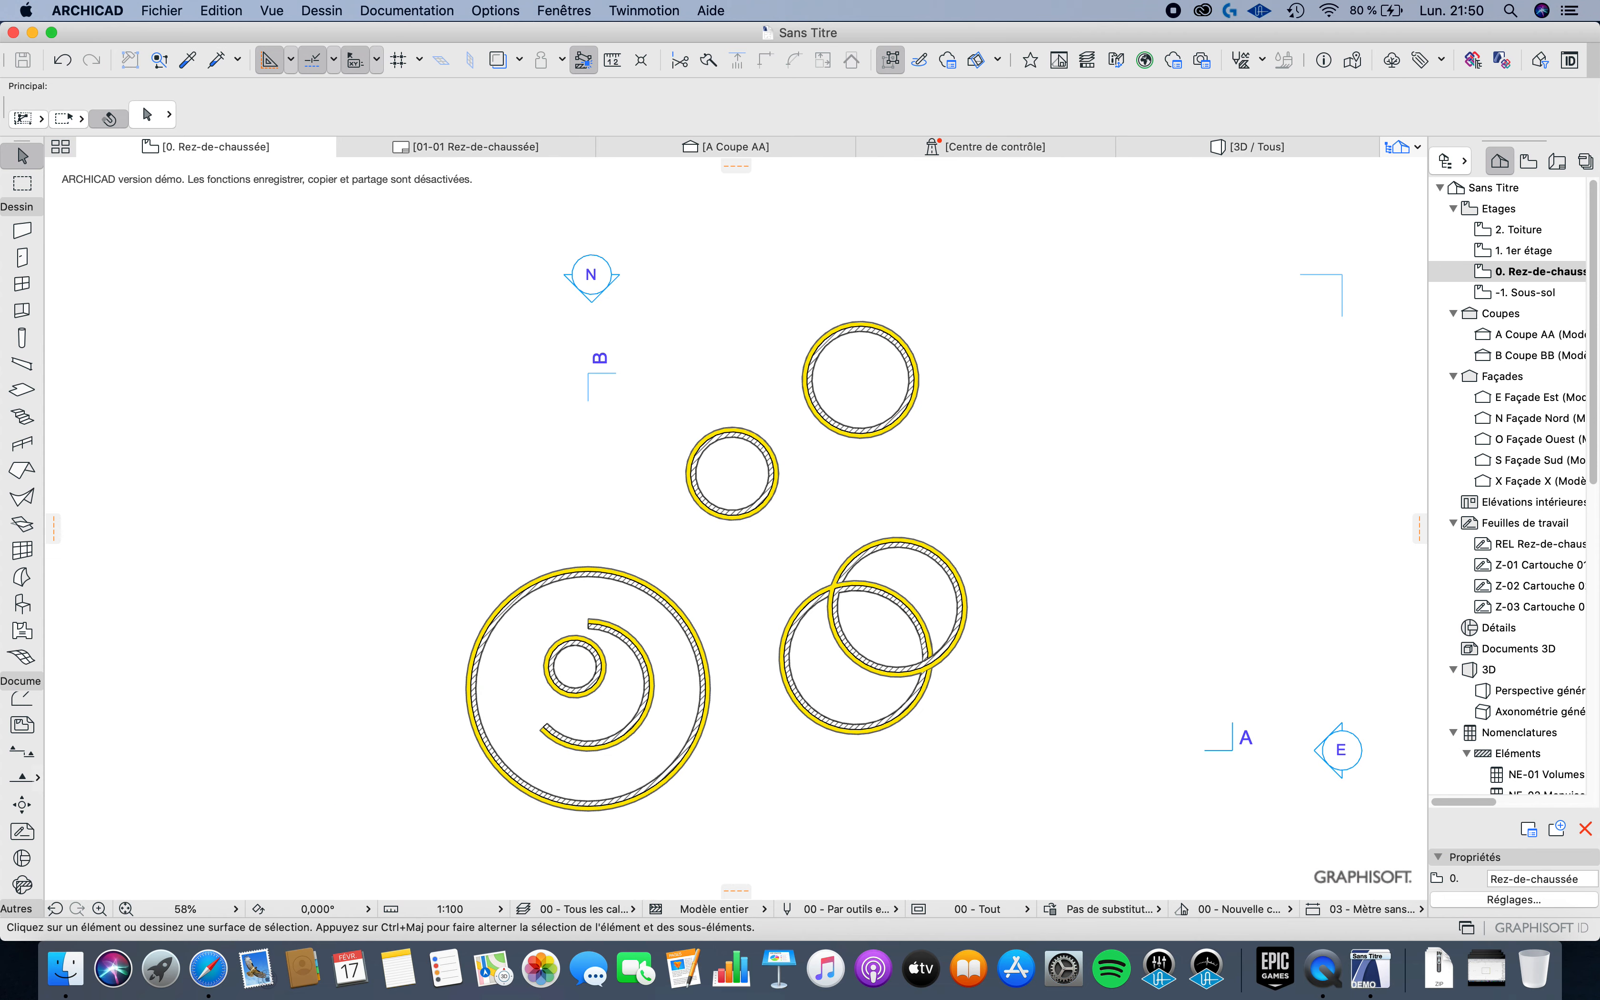
Step: Open the East elevation (E Façade Est) and examine how the curved walls appear in it
click(1539, 398)
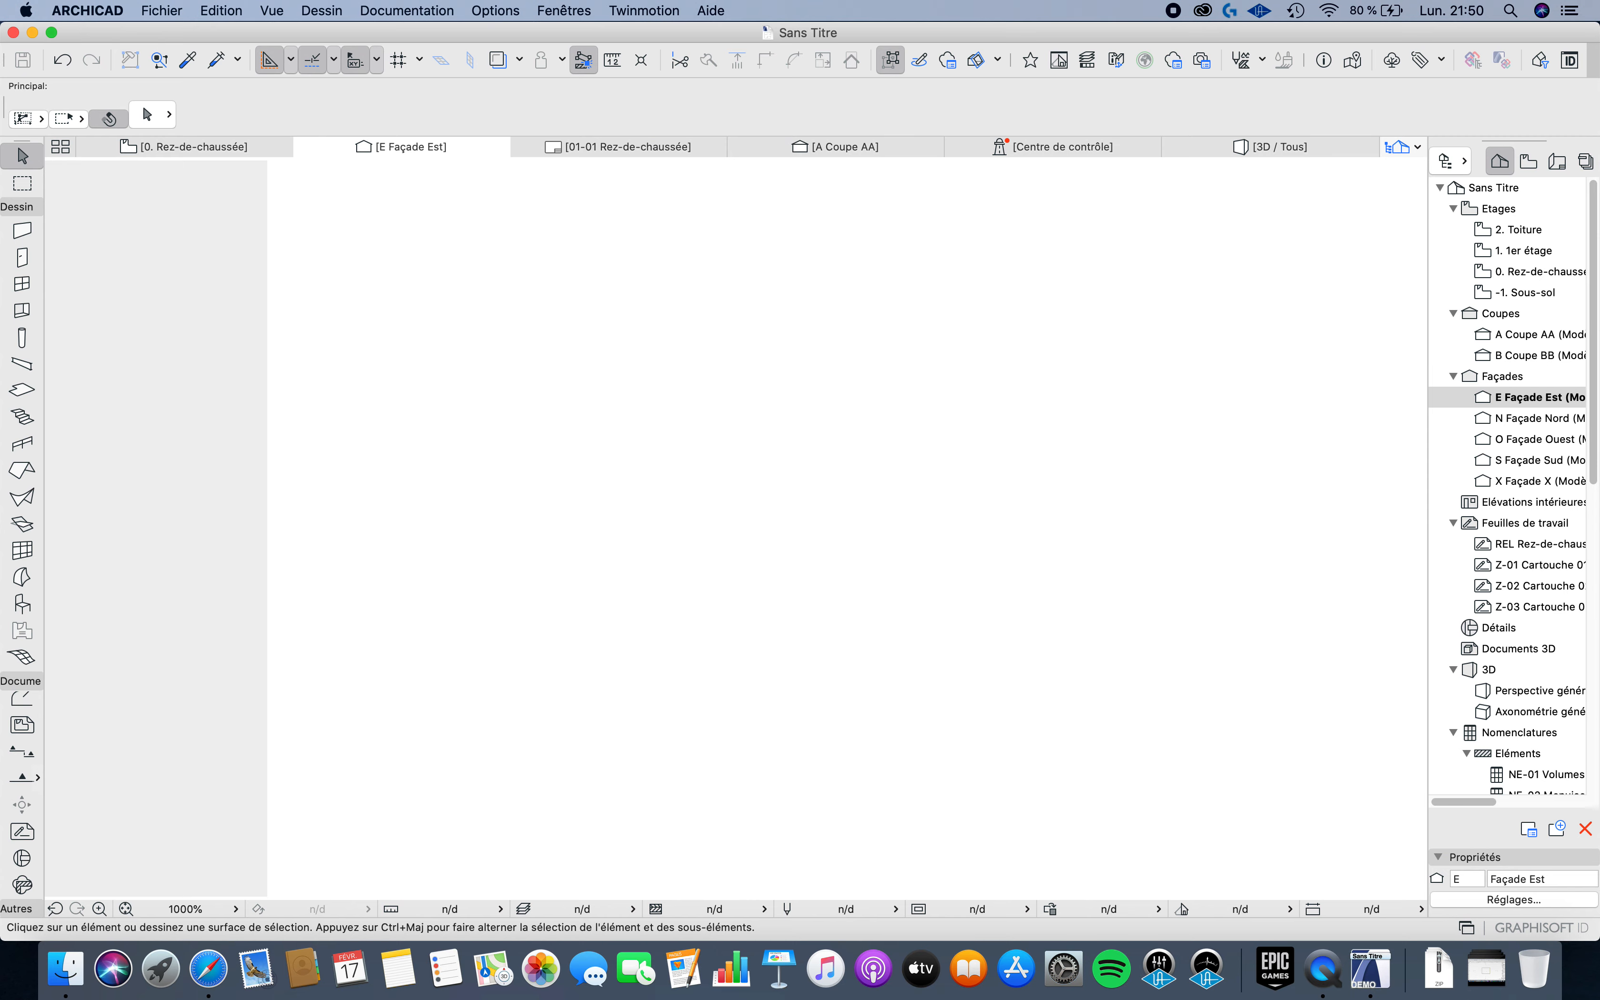
middle_drag(992, 563, 562, 525)
scroll(736, 530, up, 1)
scroll(883, 528, up, 3)
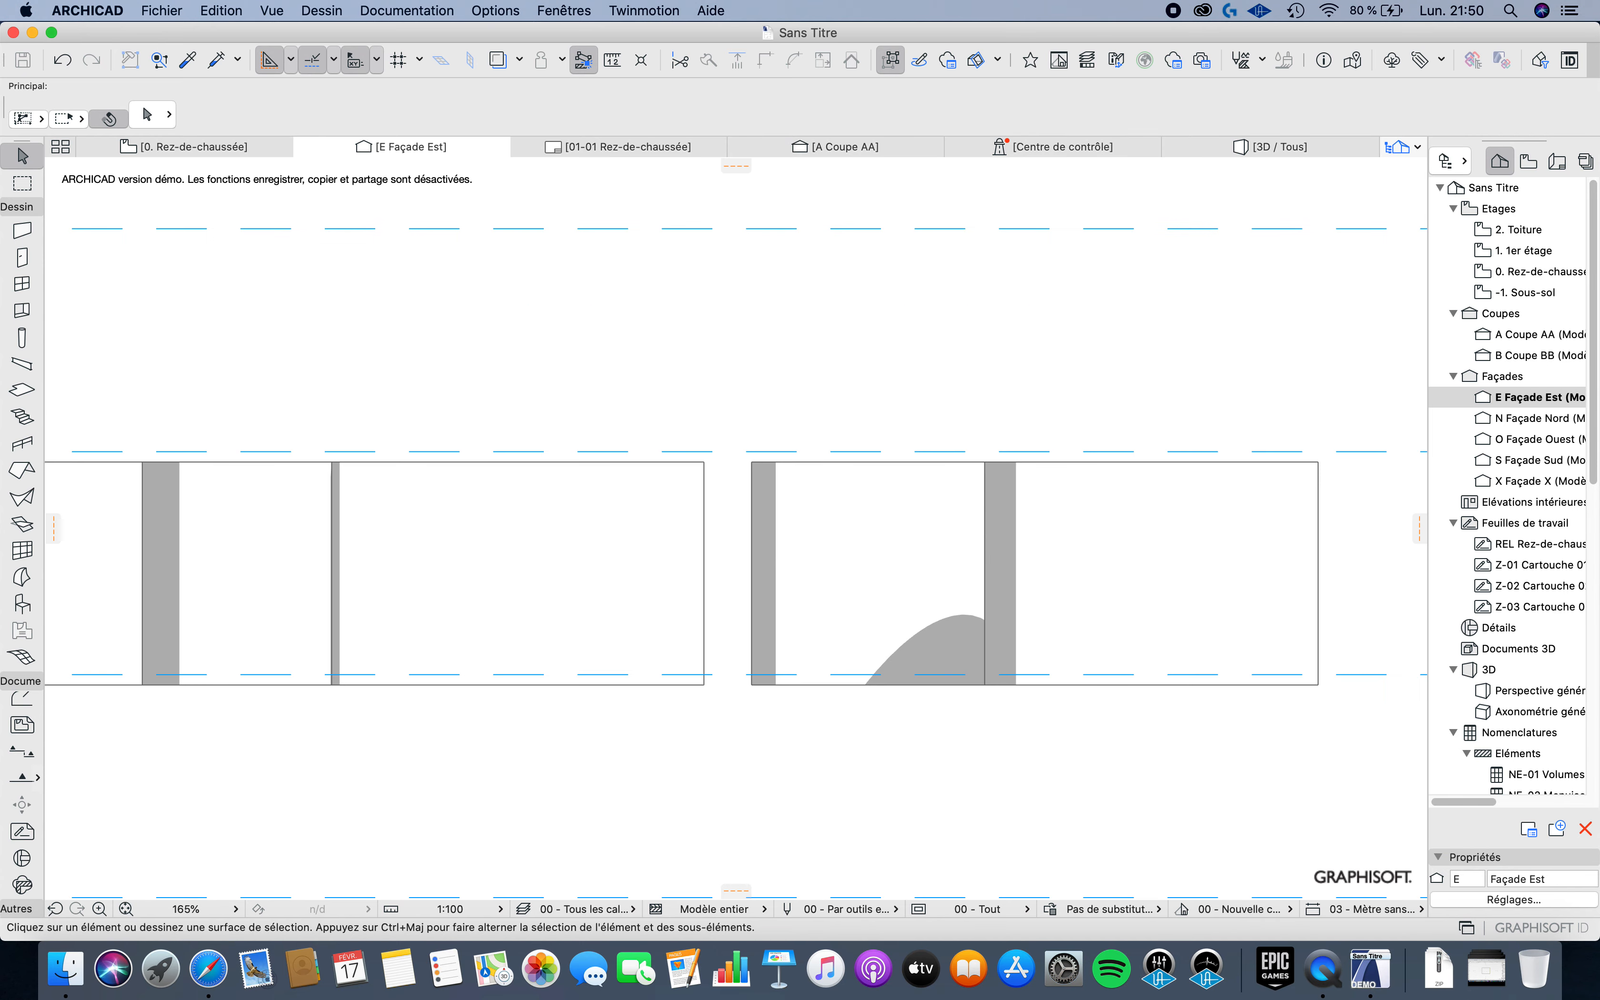
scroll(1007, 505, down, 3)
Step: Open section A Coupe AA and examine the composite layers of the cut curved walls
click(1539, 335)
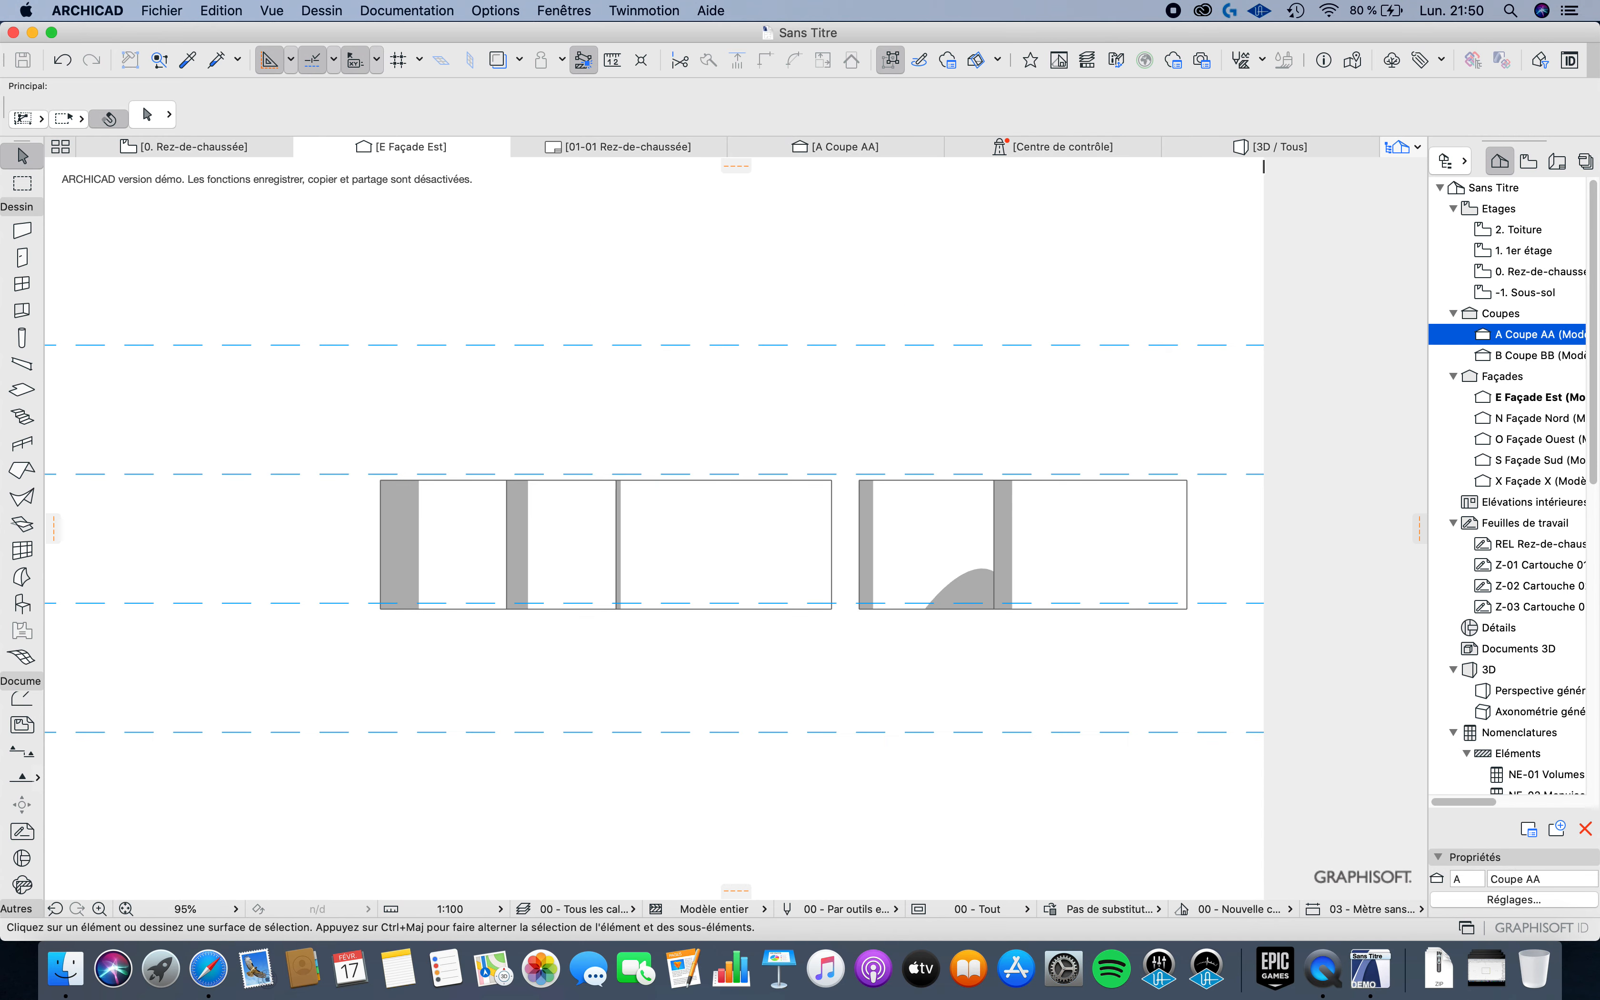
double_click(1540, 335)
scroll(932, 670, up, 6)
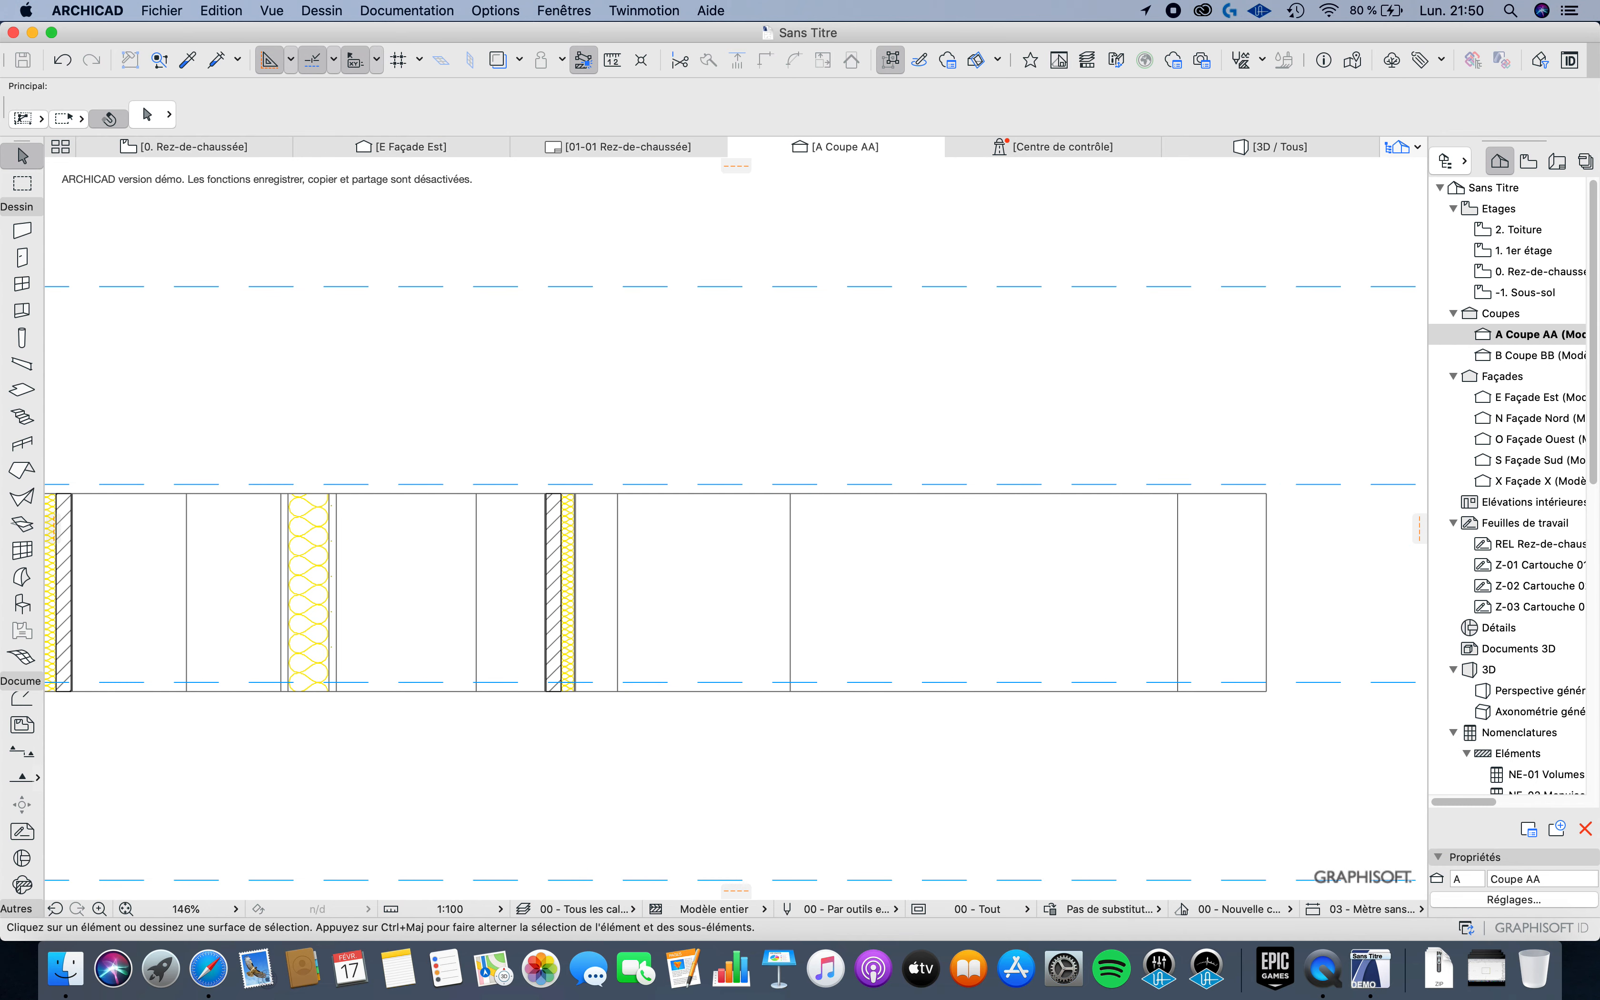
scroll(774, 552, down, 3)
middle_drag(773, 553, 832, 549)
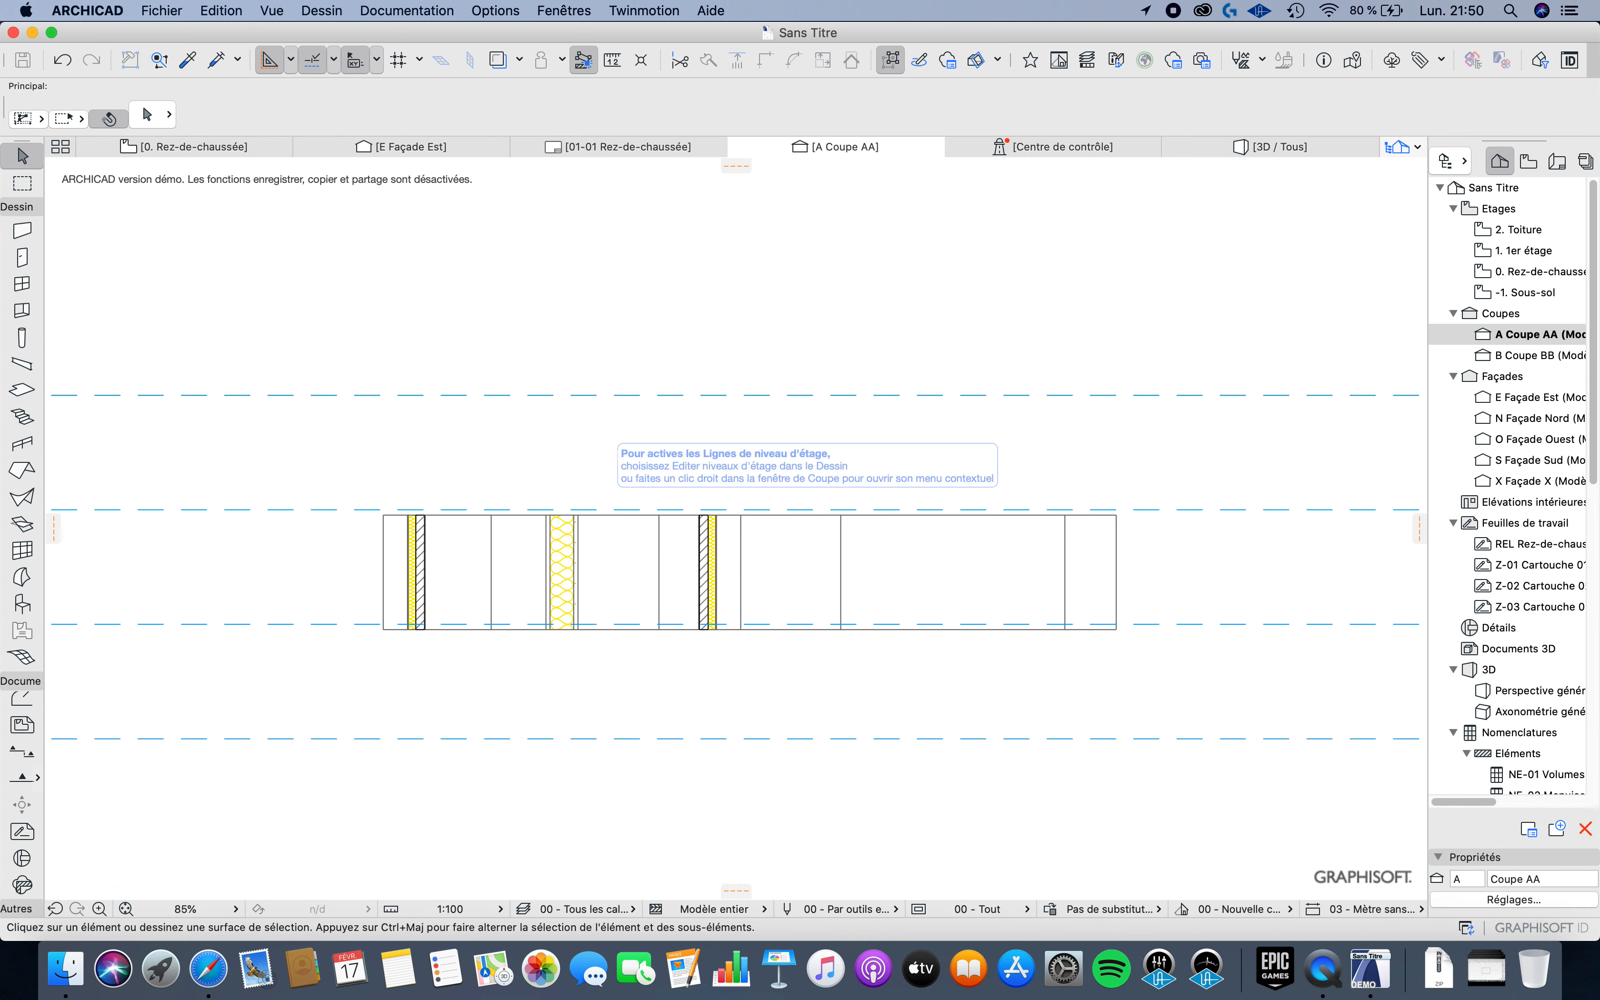
Step: Return to the ground-floor plan and view the walls together with the section and elevation markers
click(185, 146)
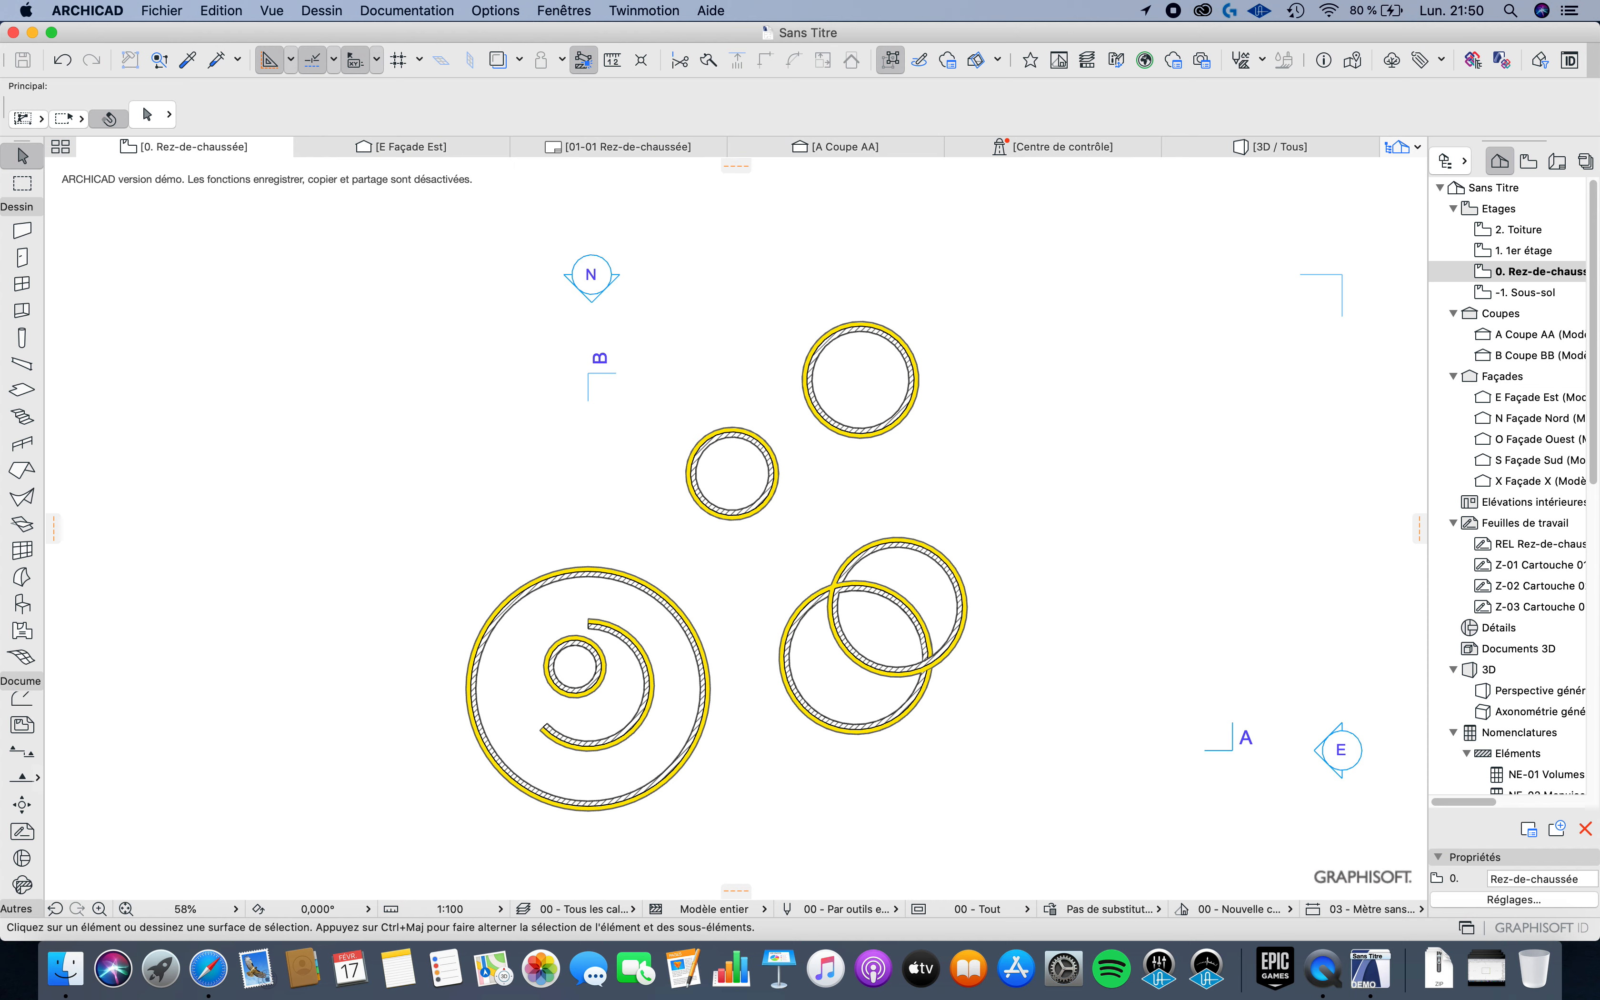
scroll(596, 553, down, 2)
mouse_move(595, 552)
middle_down()
mouse_move(603, 483)
mouse_move(659, 456)
middle_up()
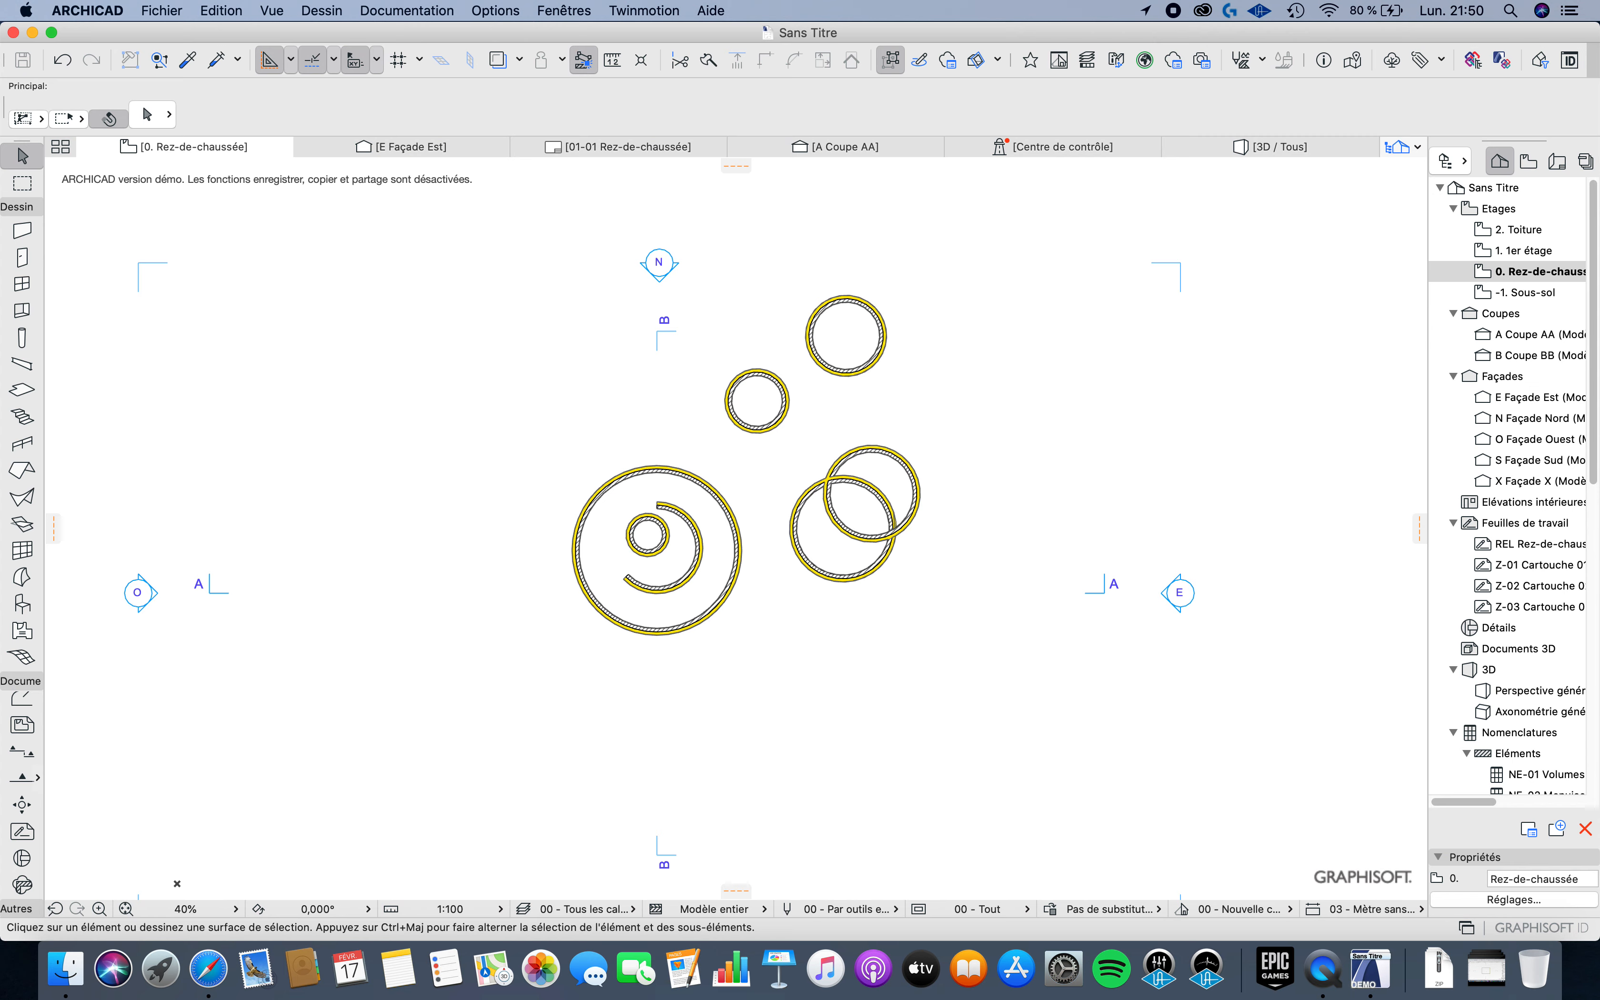
scroll(664, 542, down, 1)
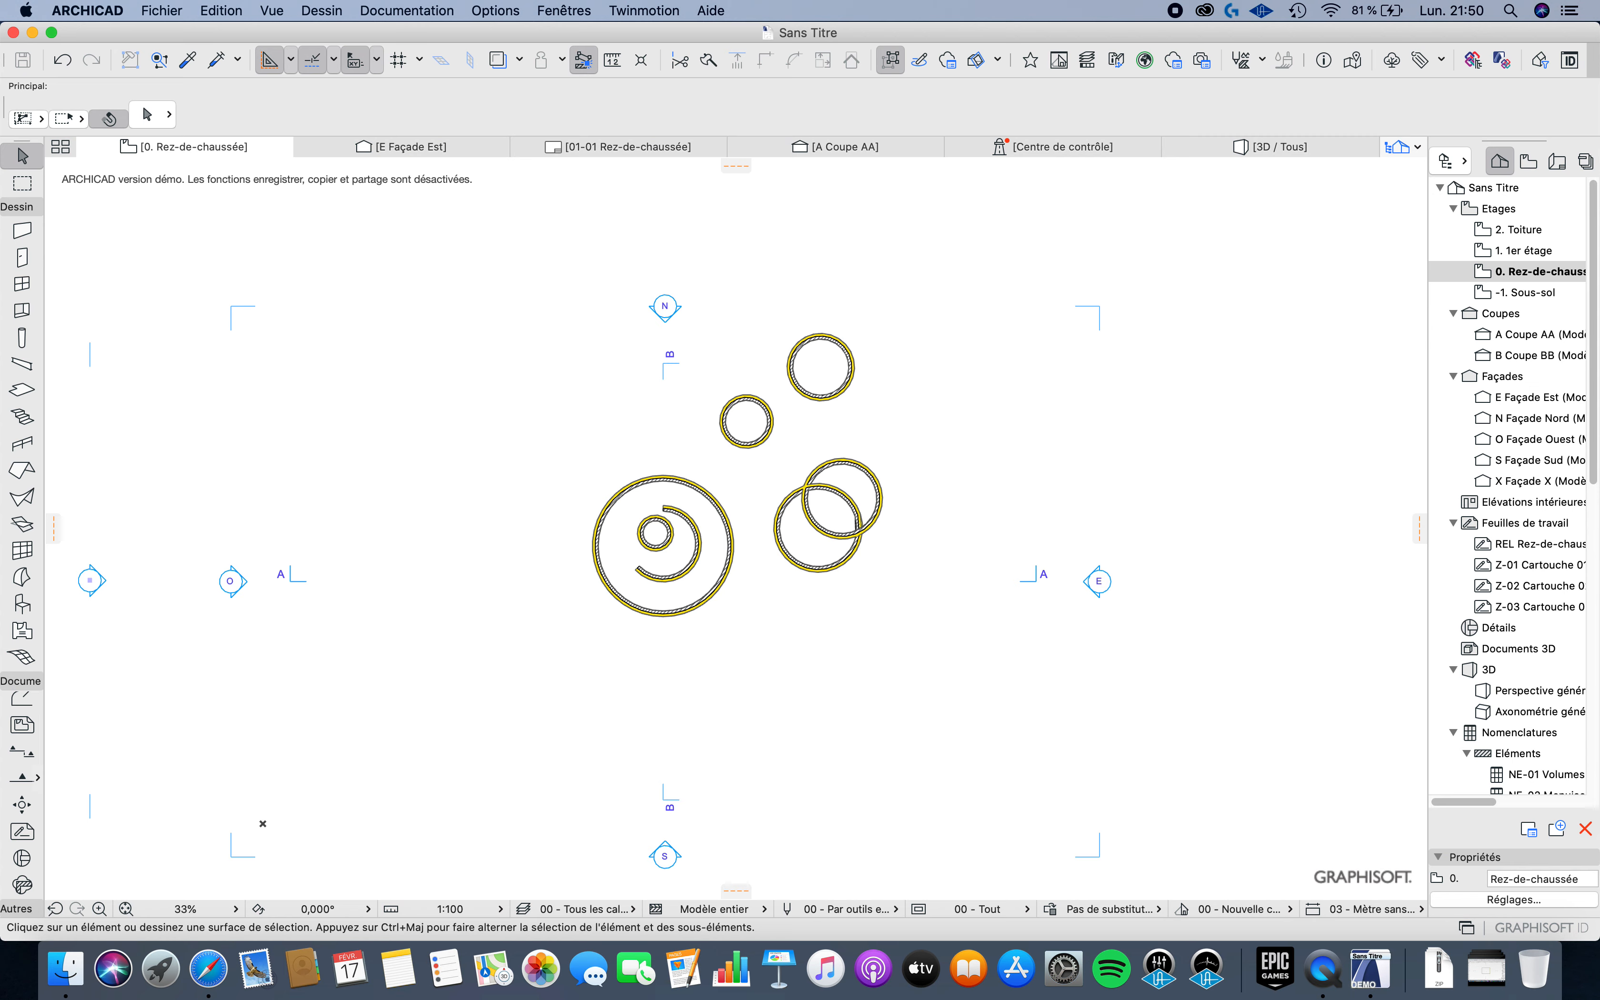
scroll(734, 529, up, 5)
Step: Draw a slanted wall with the trapezoidal geometry method northwest of the north elevation marker, 0,370 thick at both ends
click(22, 230)
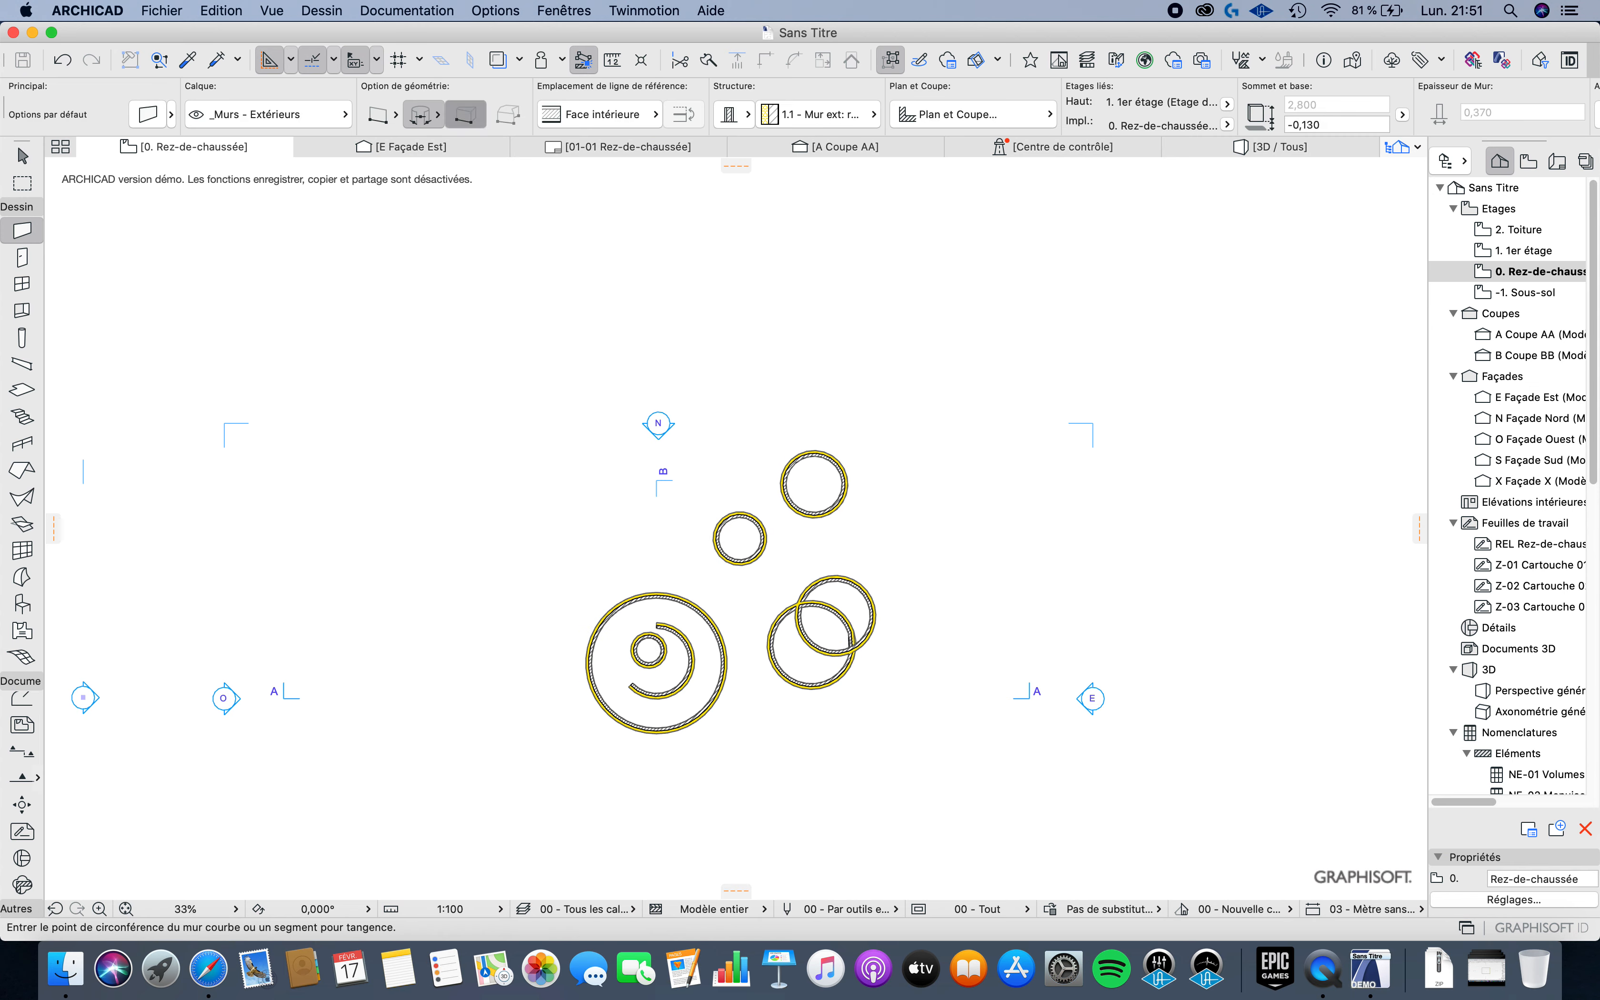
click(465, 114)
click(506, 393)
click(555, 286)
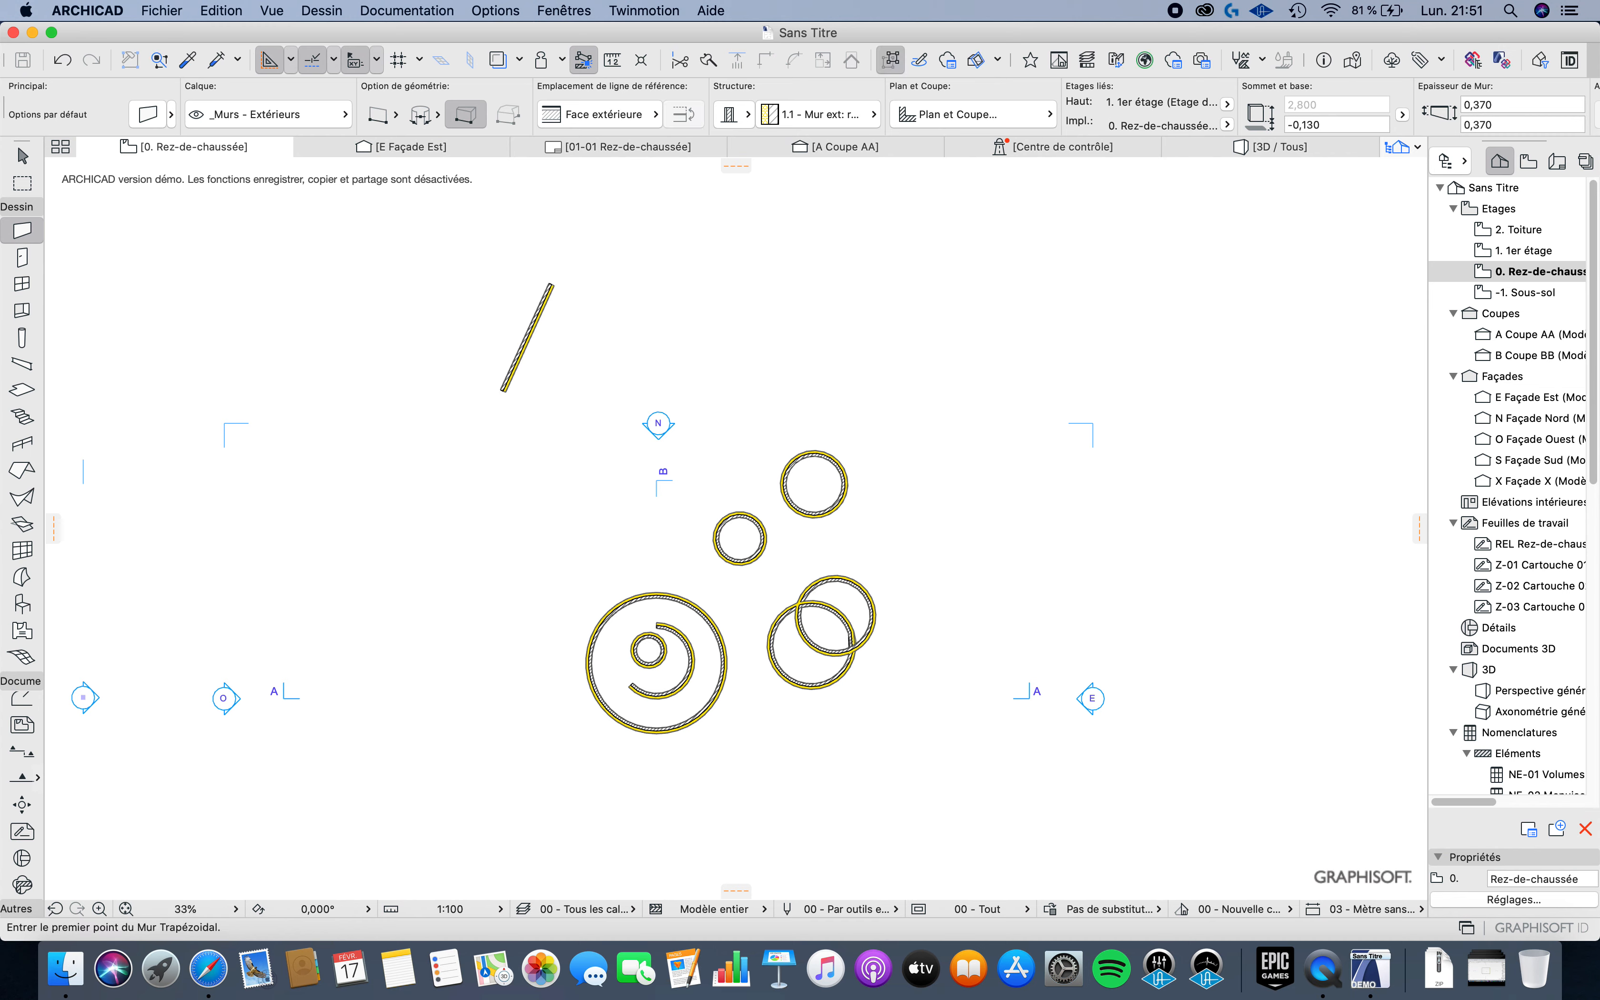
scroll(527, 286, up, 8)
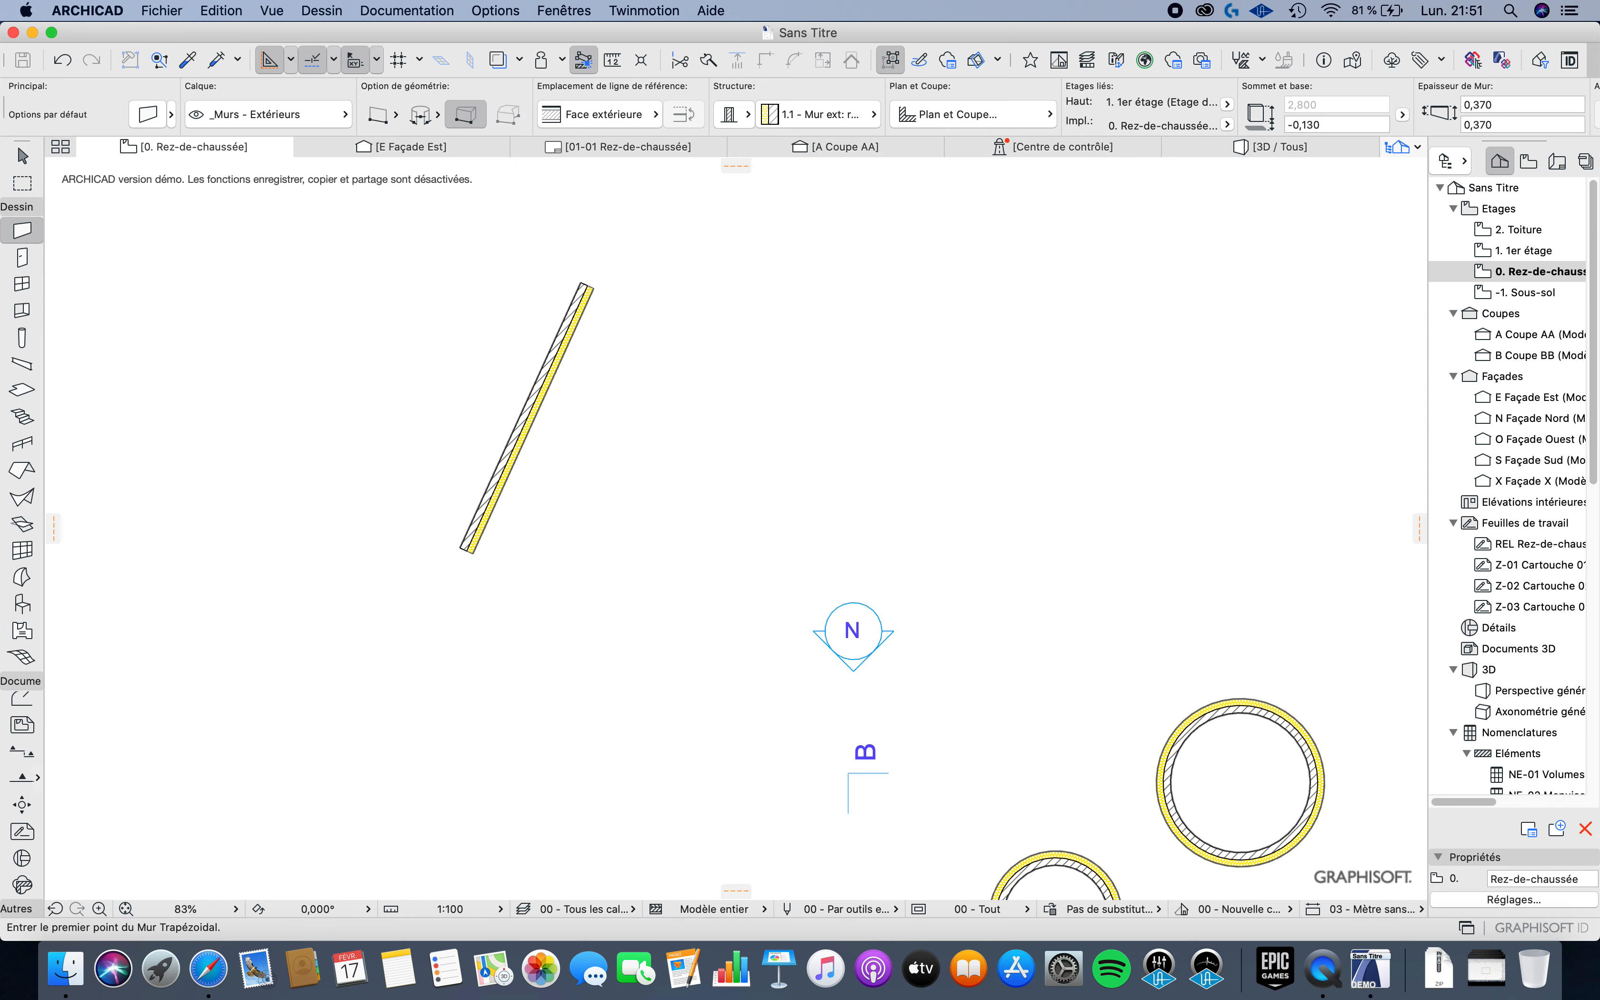
scroll(576, 196, up, 3)
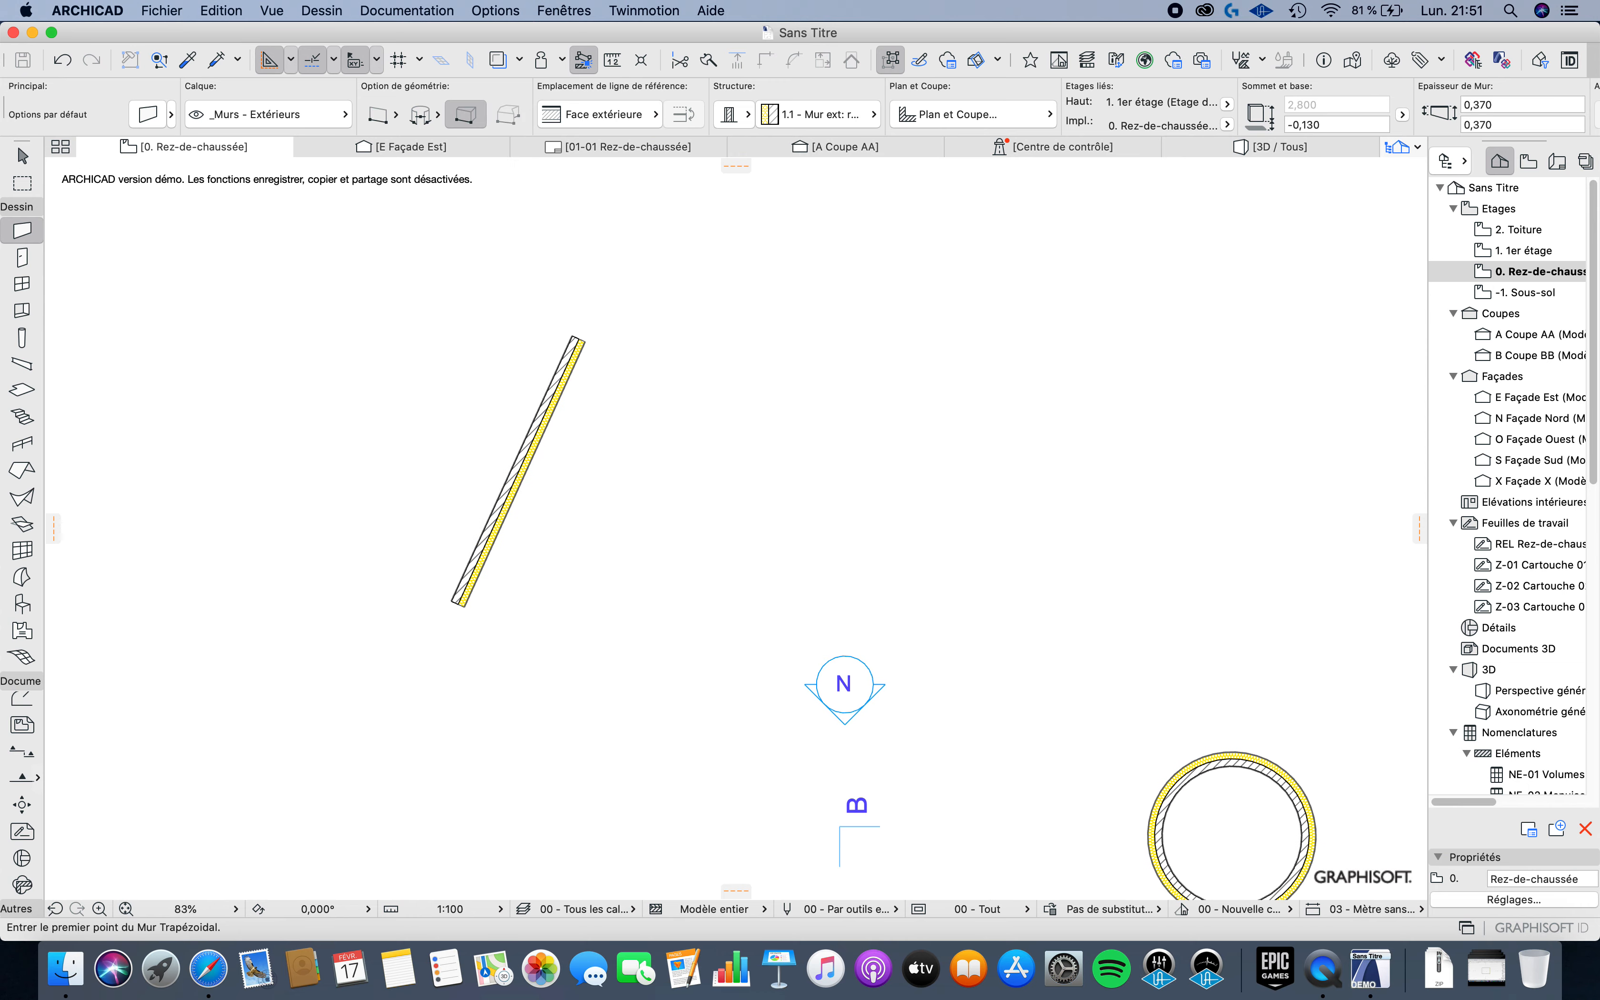
scroll(734, 529, down, 5)
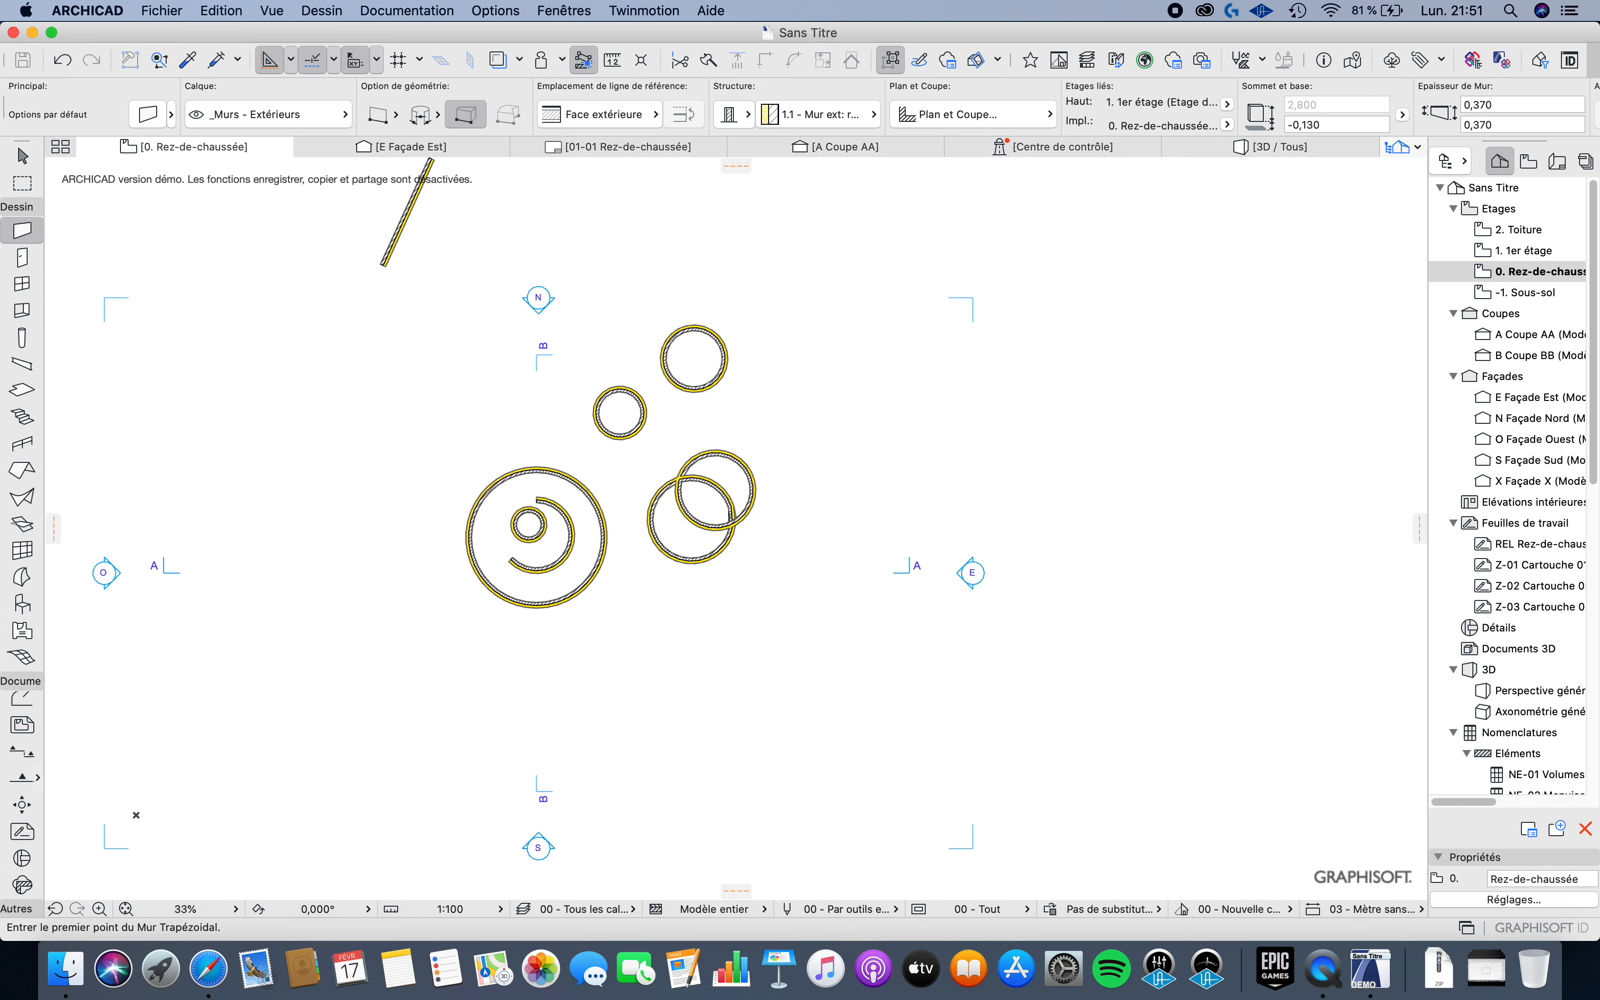
Step: Draw a vertical trapezoidal wall east of the circular walls, 0,370 thick at its start and 2,000 thick at its end
scroll(734, 530, right, 5)
scroll(734, 530, down, 1)
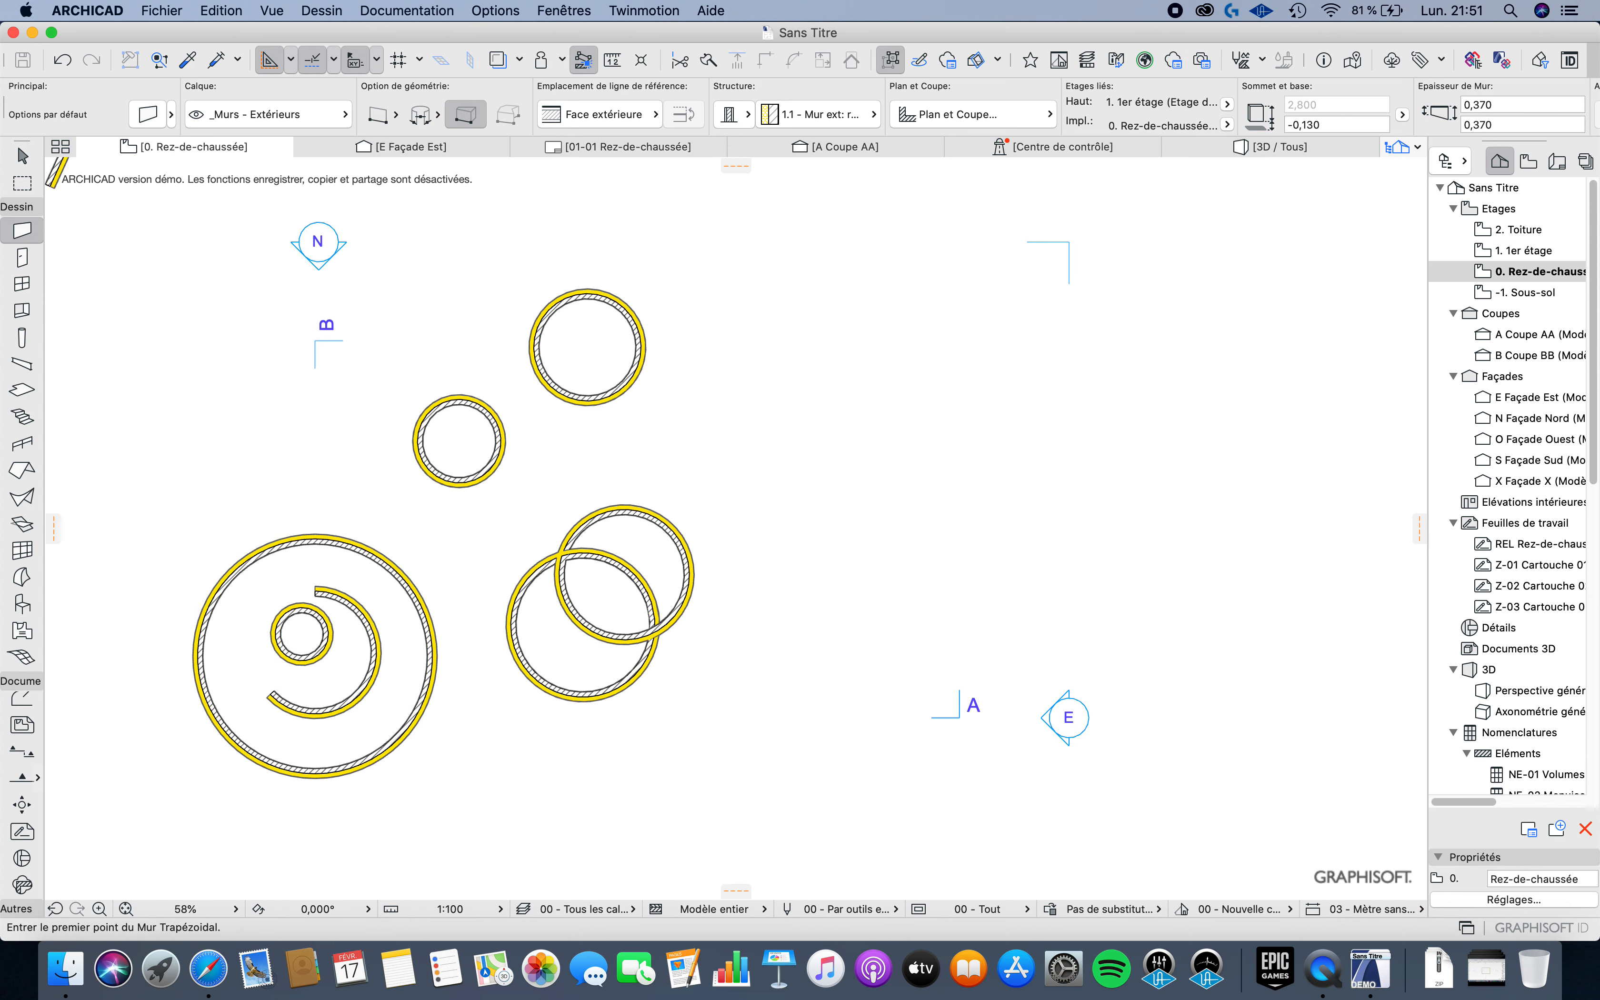
click(1501, 124)
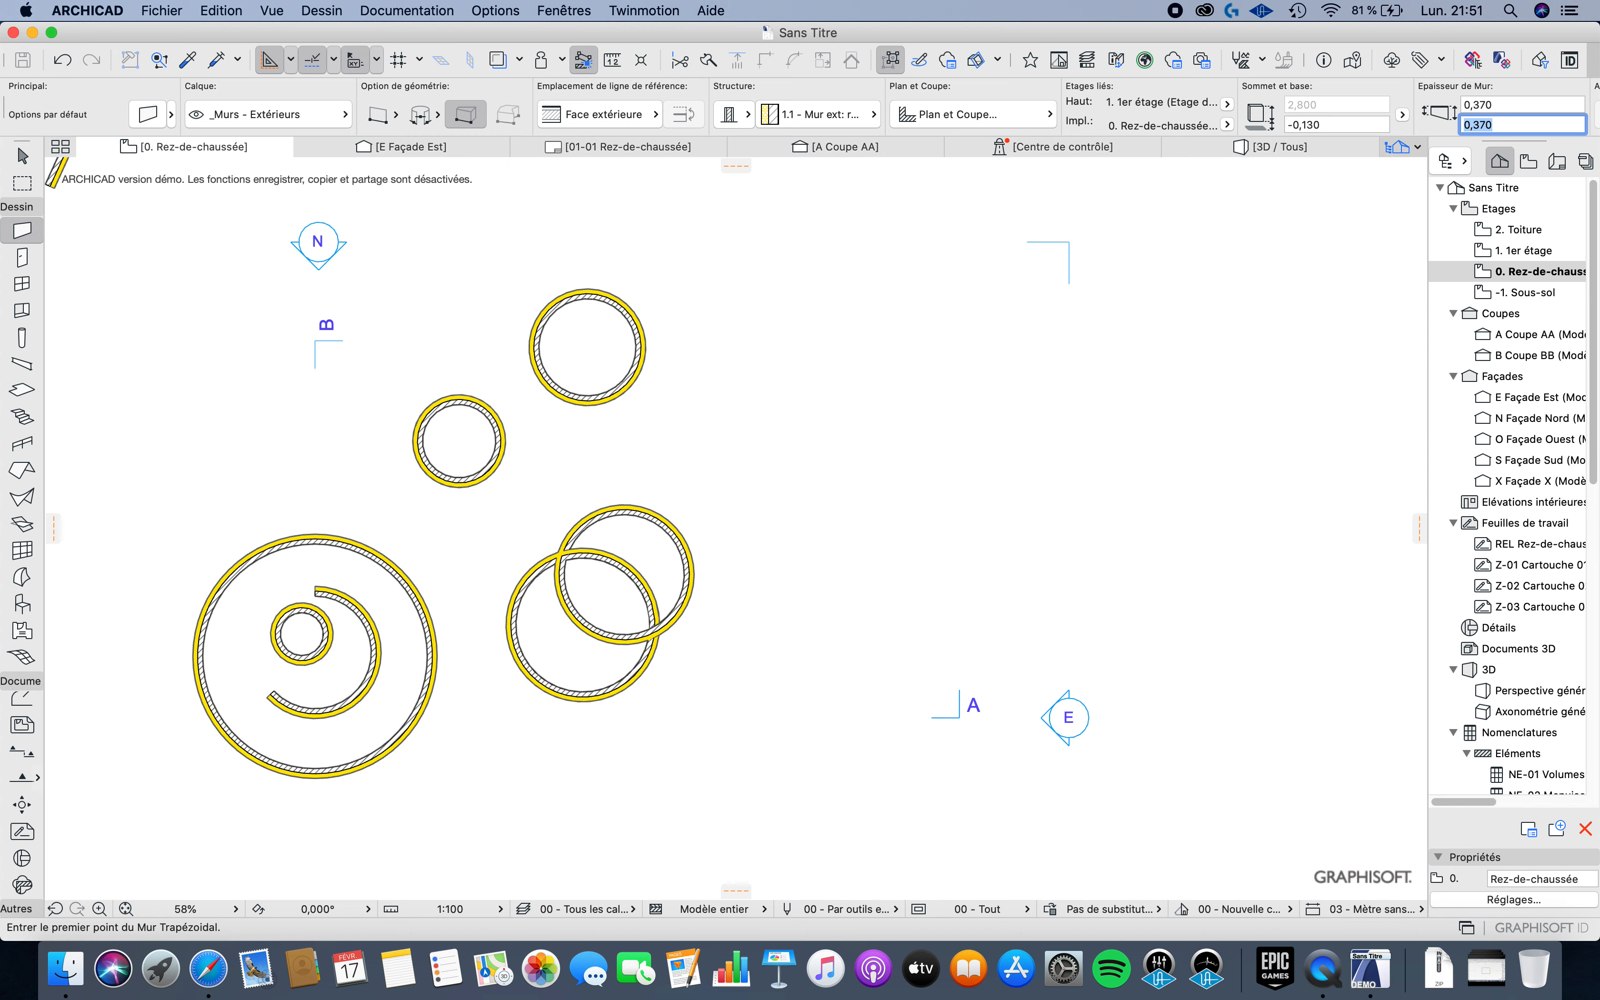
text(2,000)
click(778, 551)
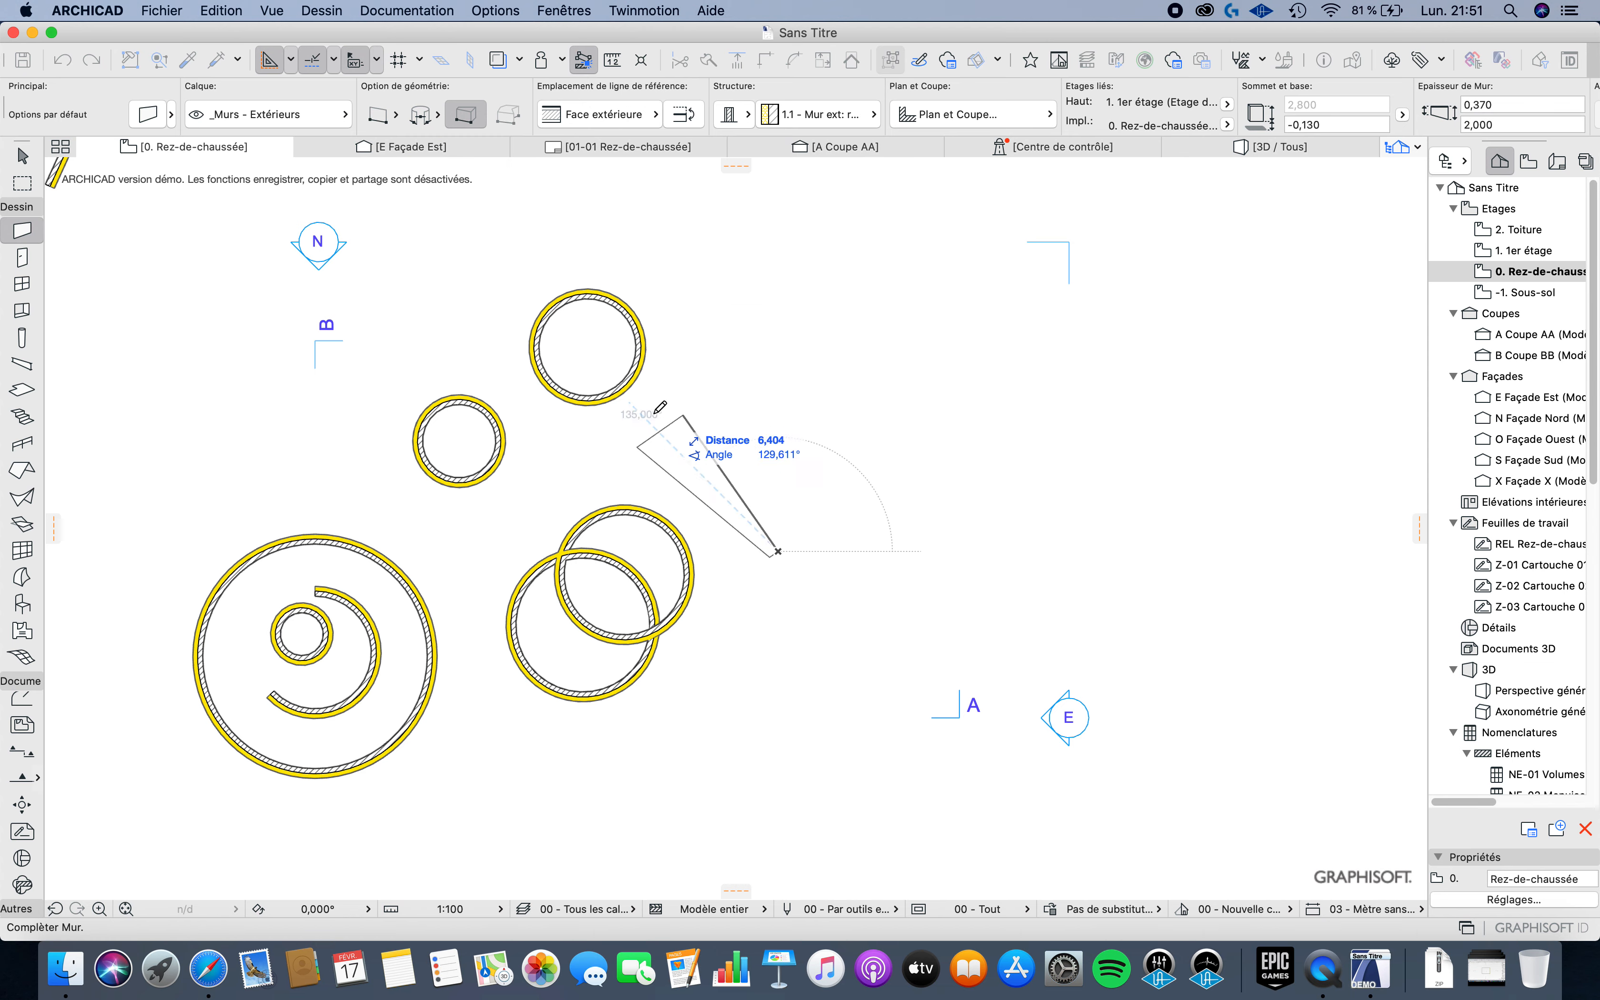
click(778, 324)
scroll(754, 402, up, 5)
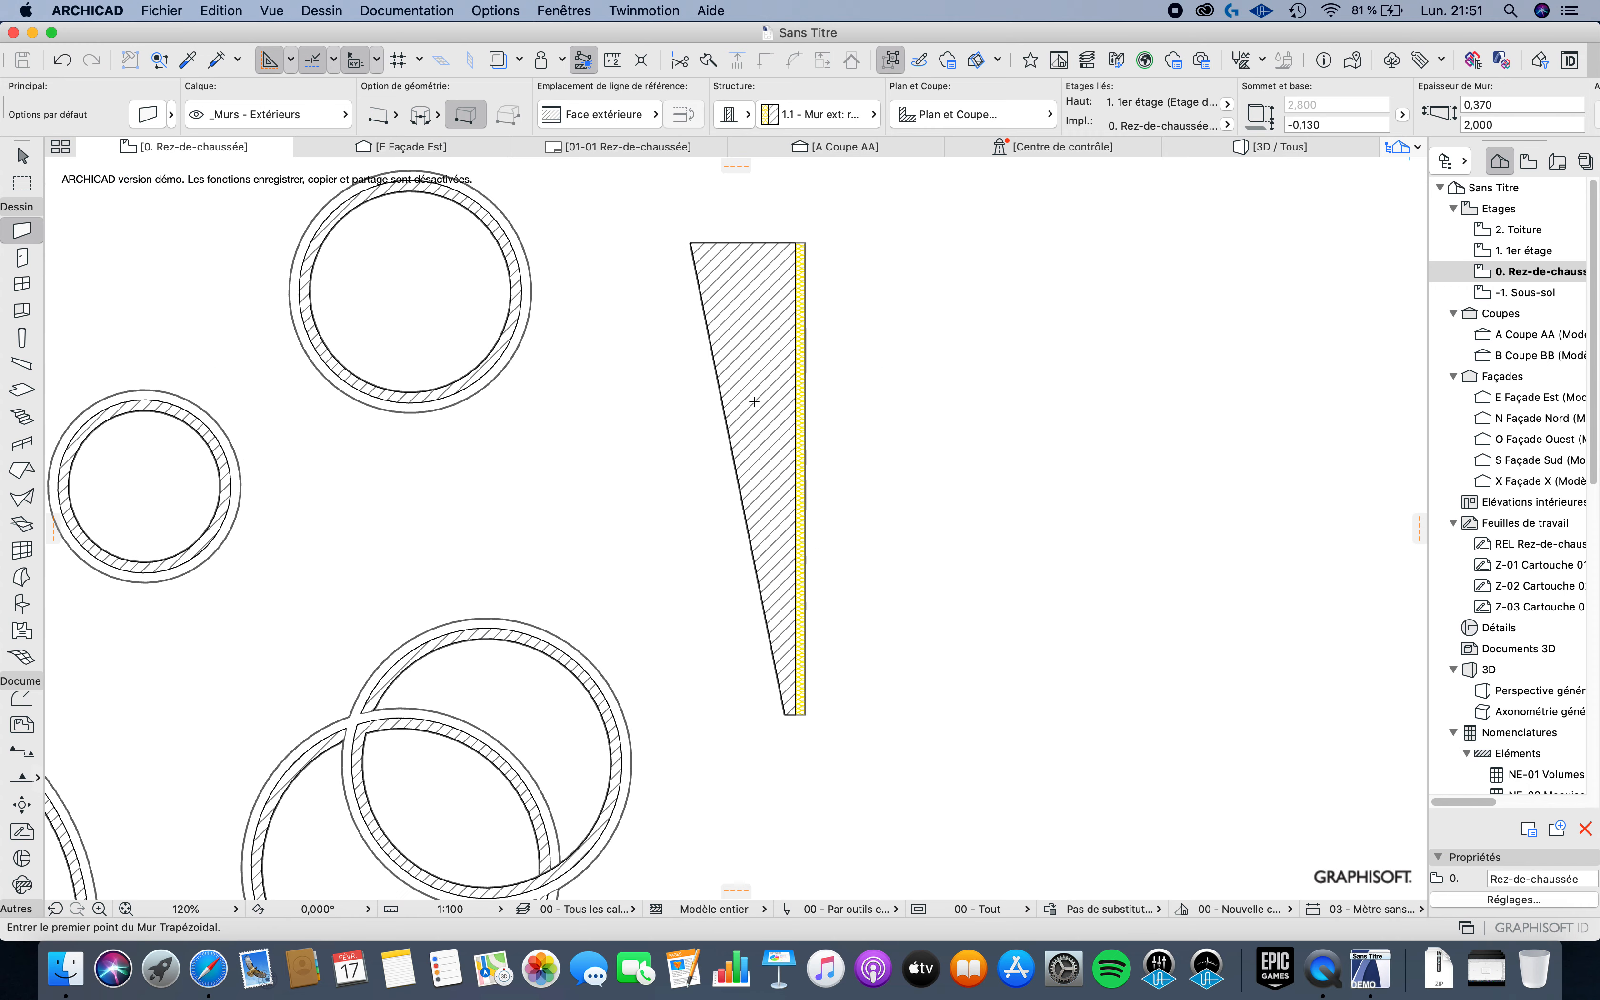
Step: Examine how the composite layers are distributed along the tapering trapezoidal wall, from its narrow end to its wide end
scroll(756, 402, down, 3)
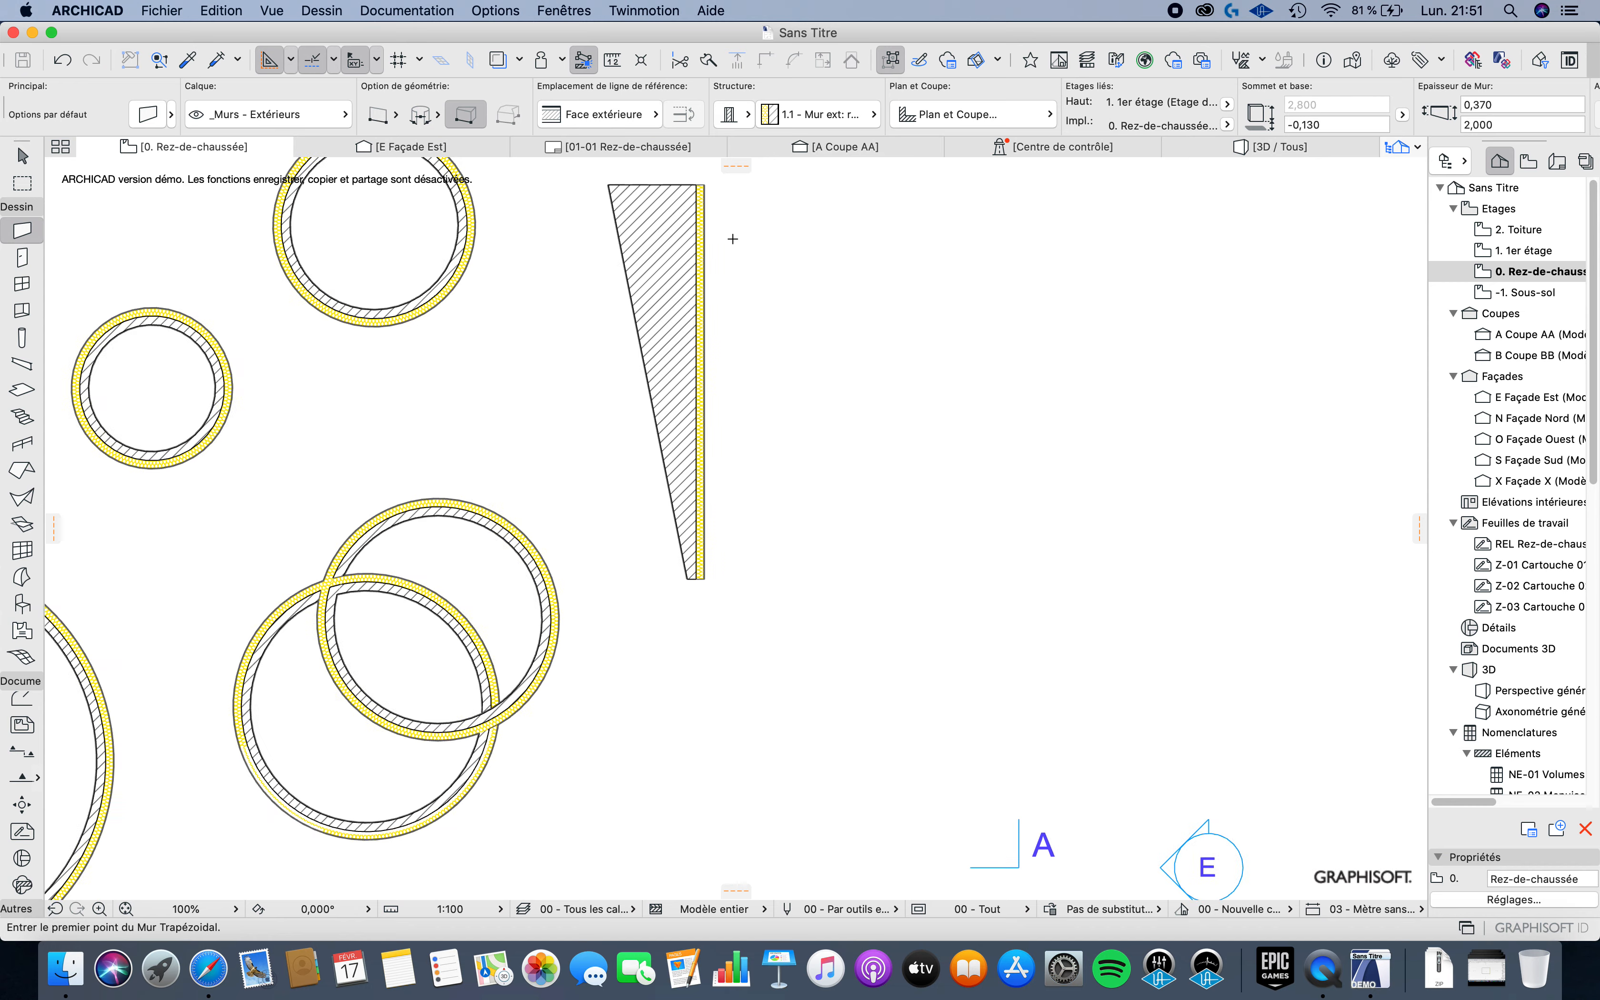
scroll(730, 236, up, 3)
scroll(719, 261, down, 2)
middle_drag(615, 342, 749, 425)
scroll(685, 438, down, 1)
scroll(760, 451, down, 2)
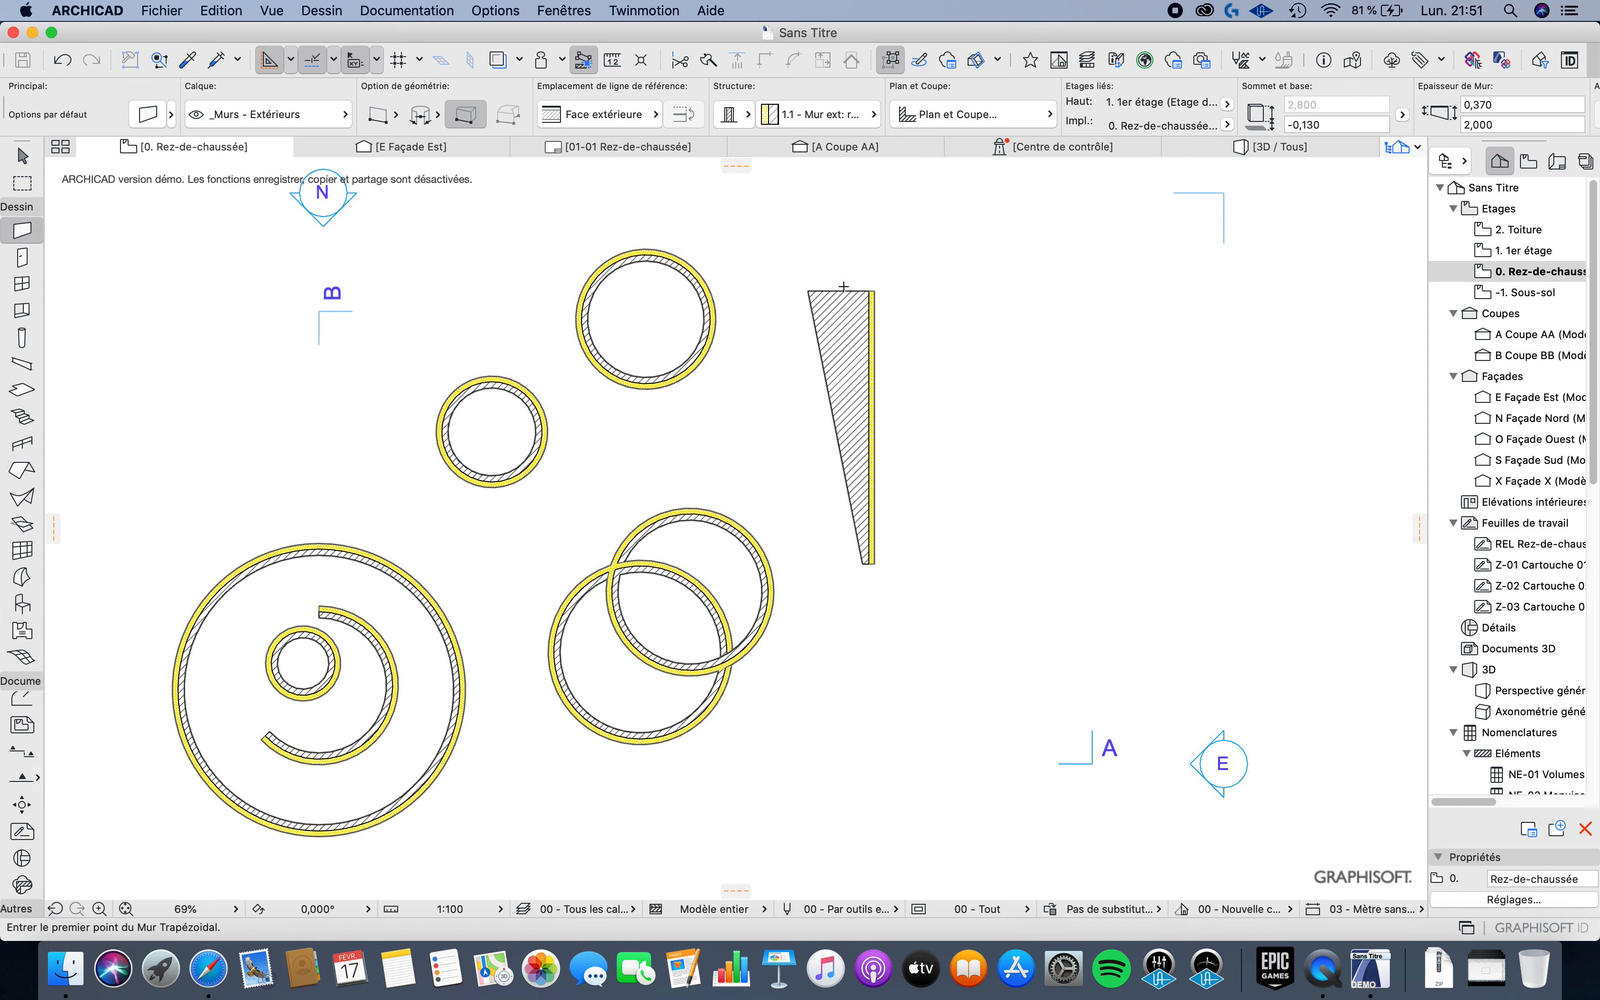
scroll(844, 287, up, 2)
scroll(902, 318, up, 5)
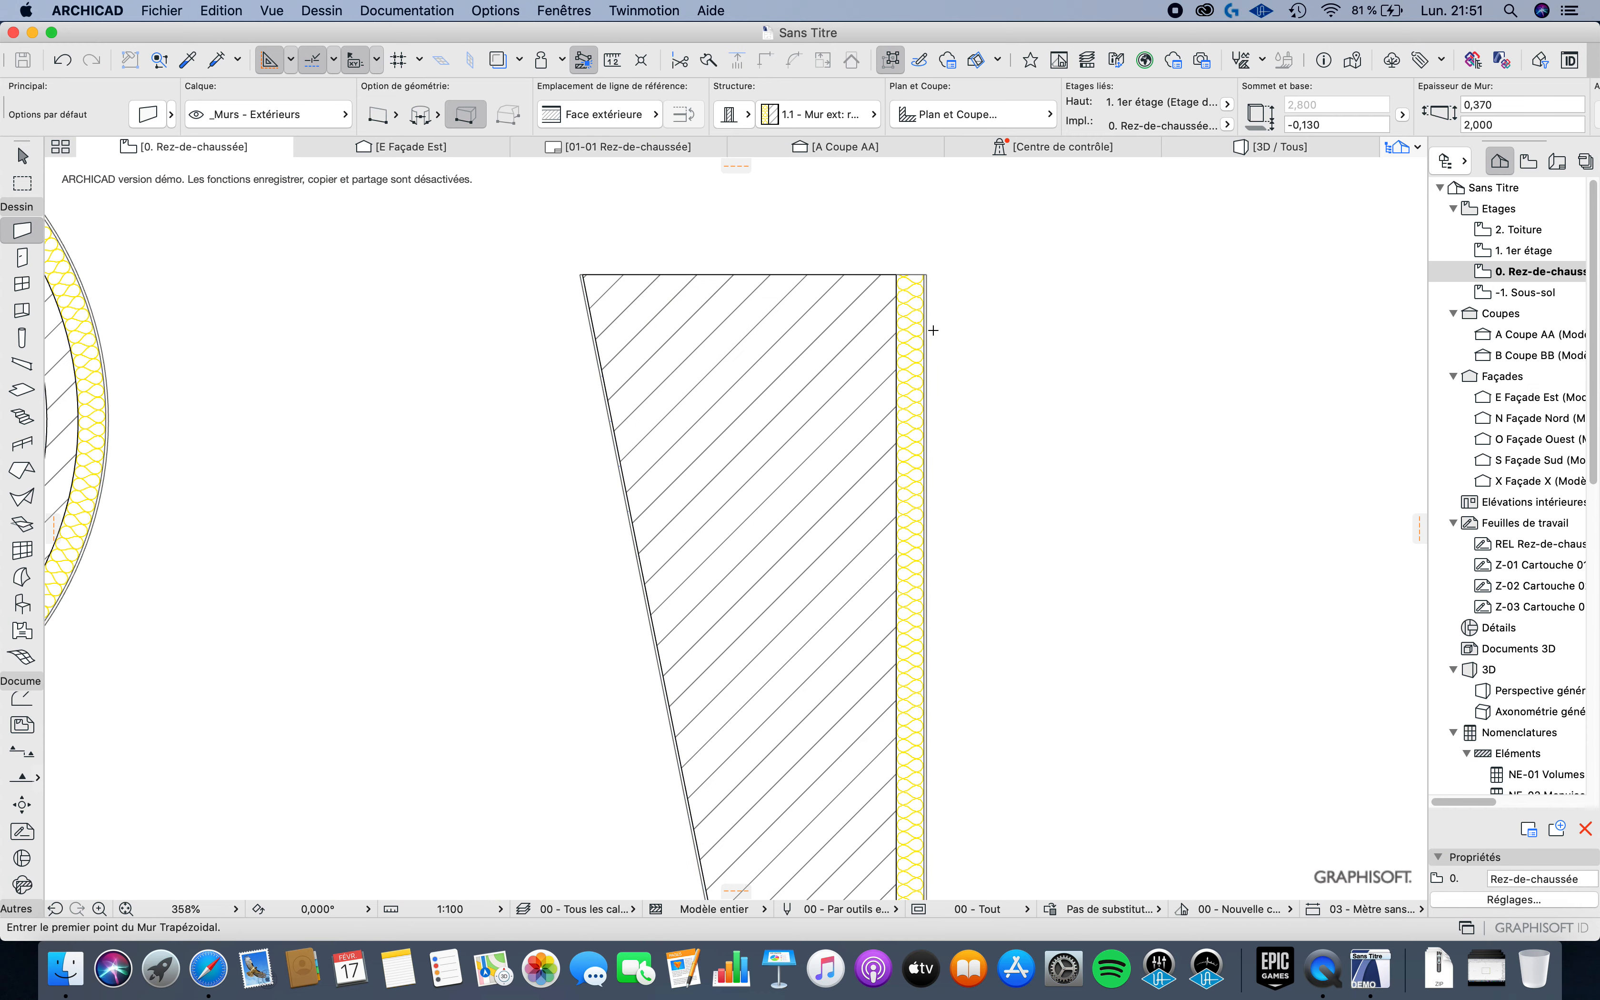
scroll(732, 322, down, 4)
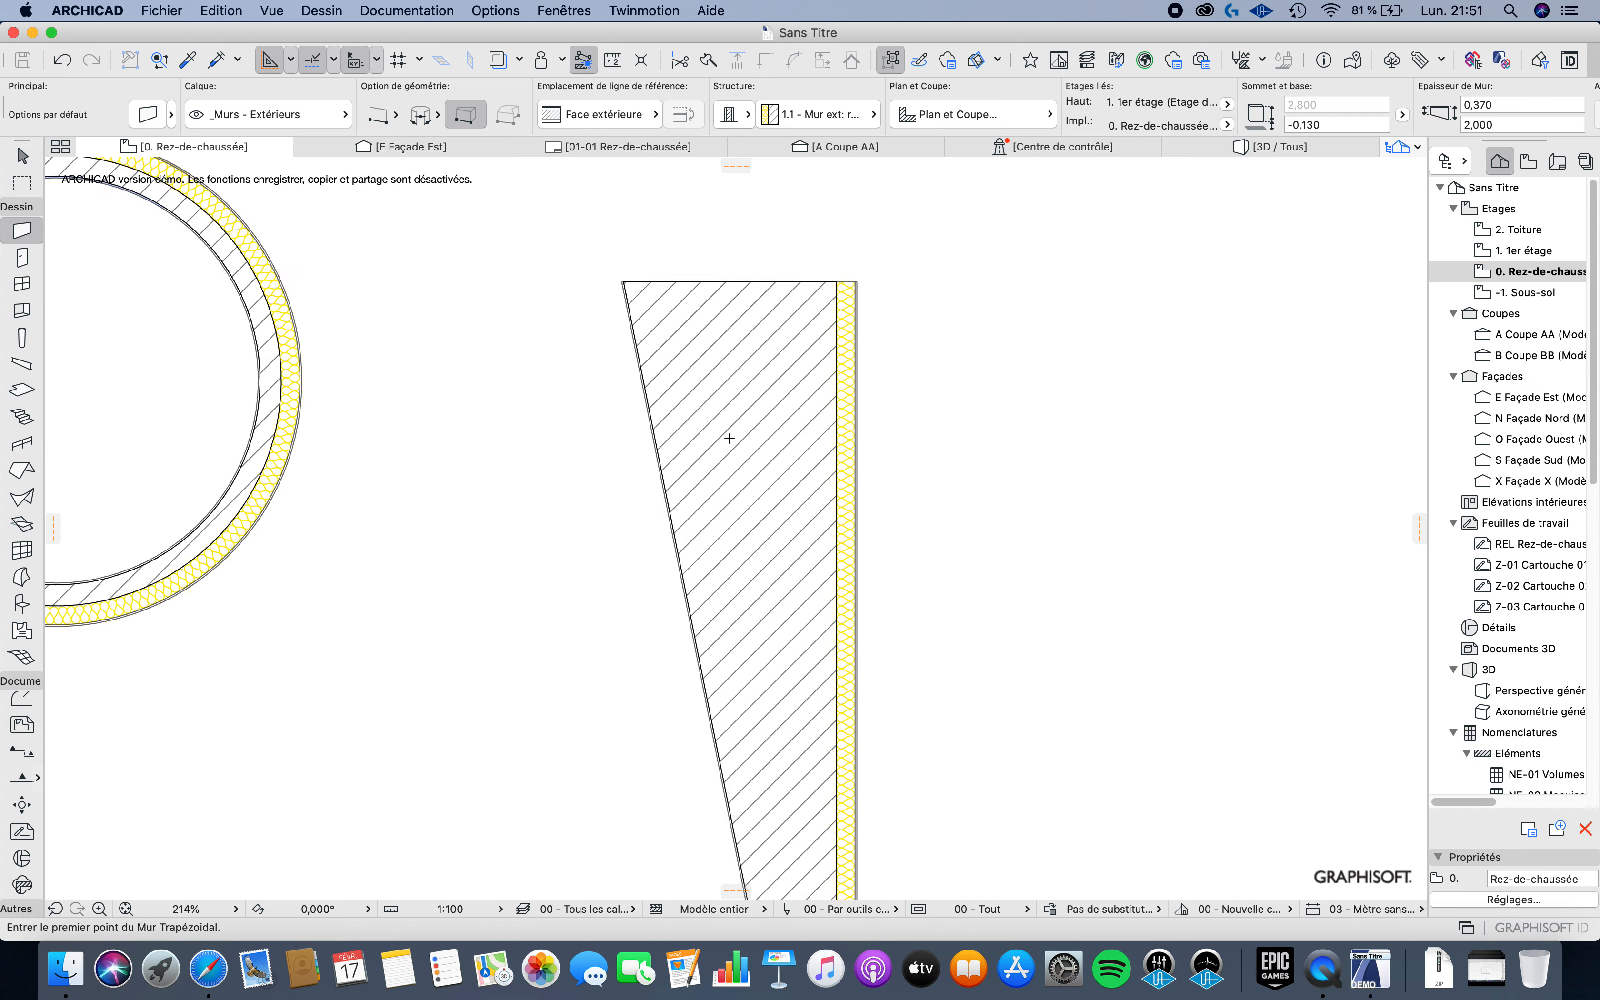
scroll(707, 486, down, 3)
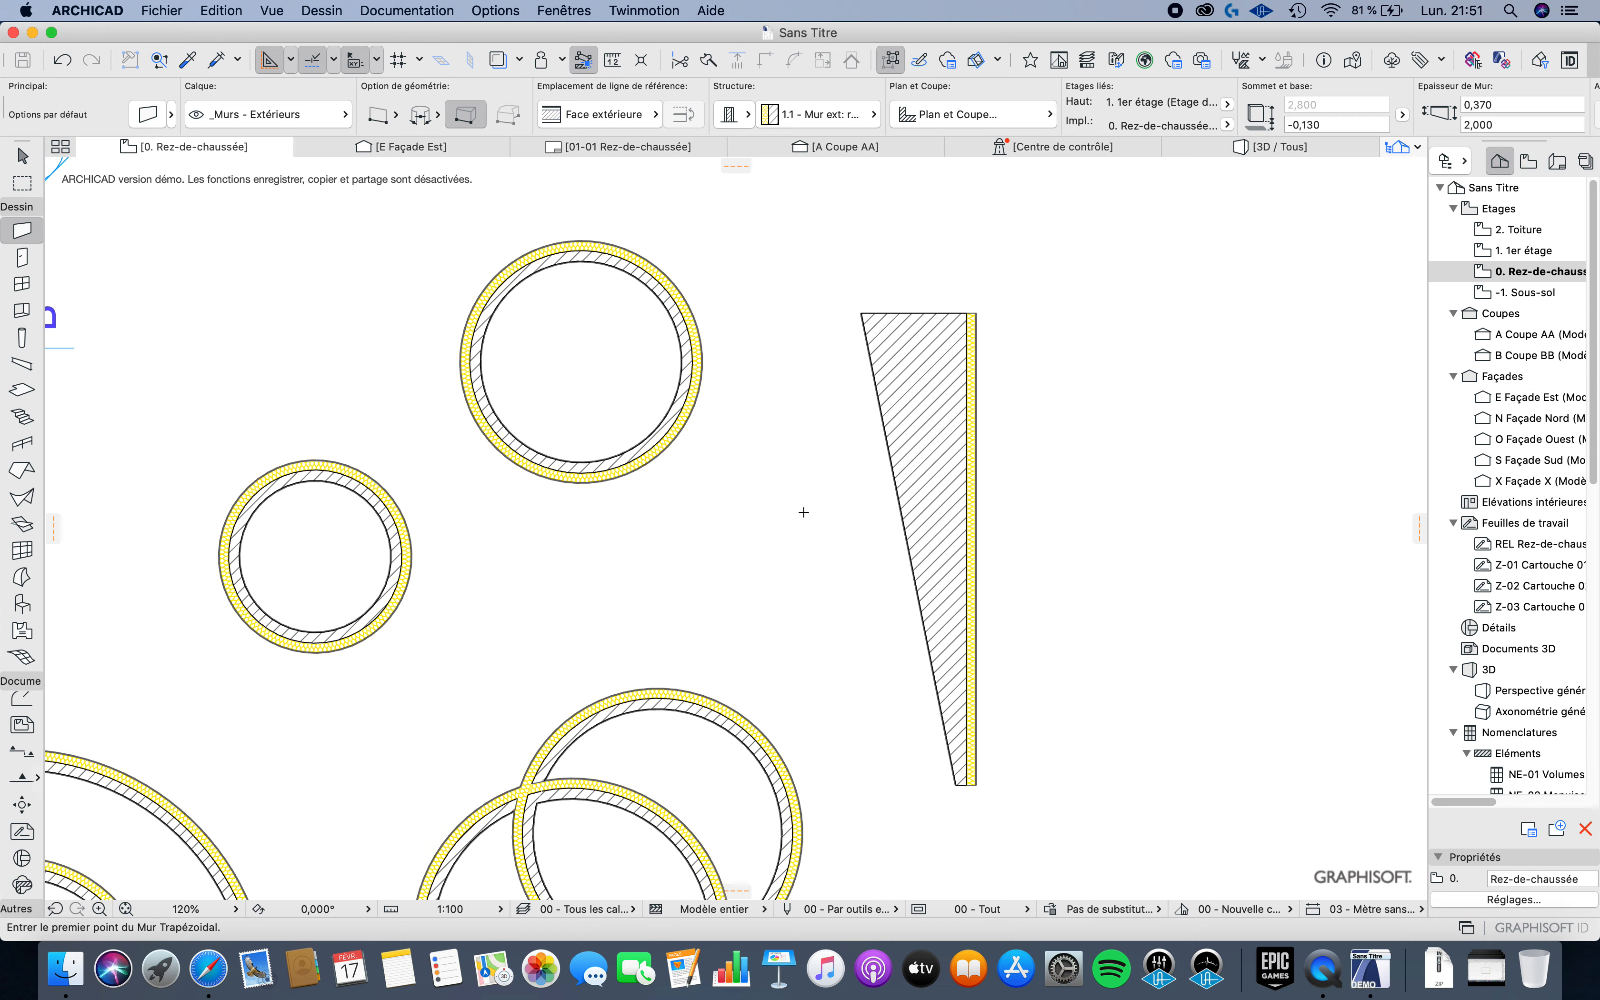
scroll(795, 497, down, 1)
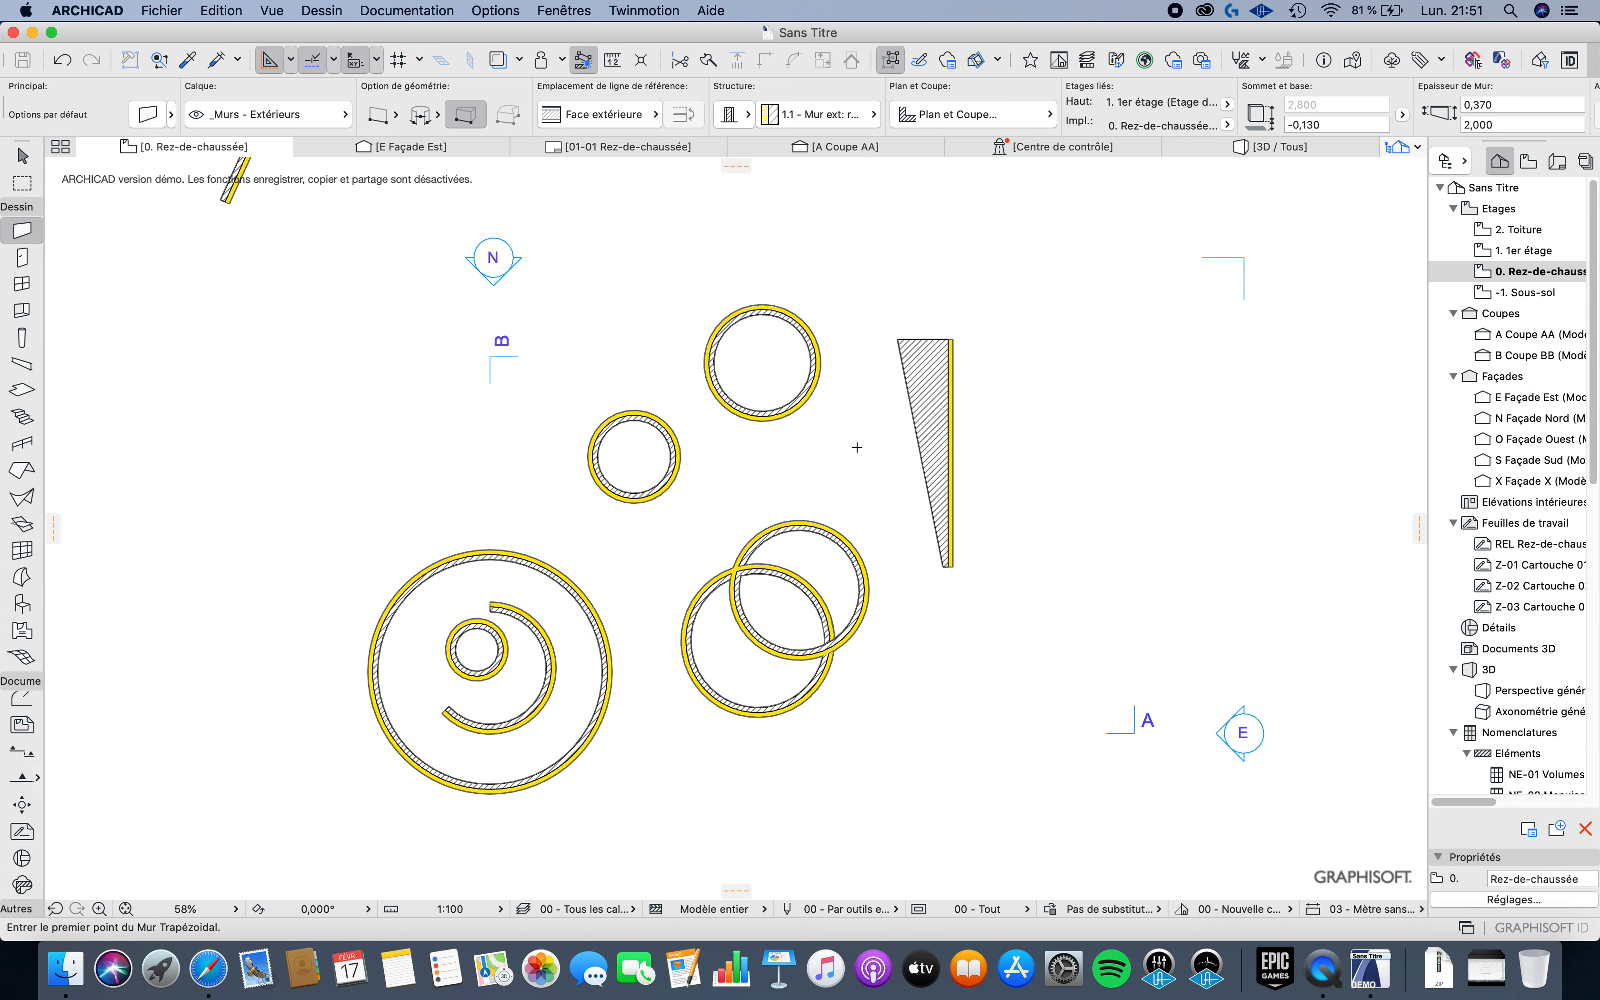
scroll(1007, 373, up, 5)
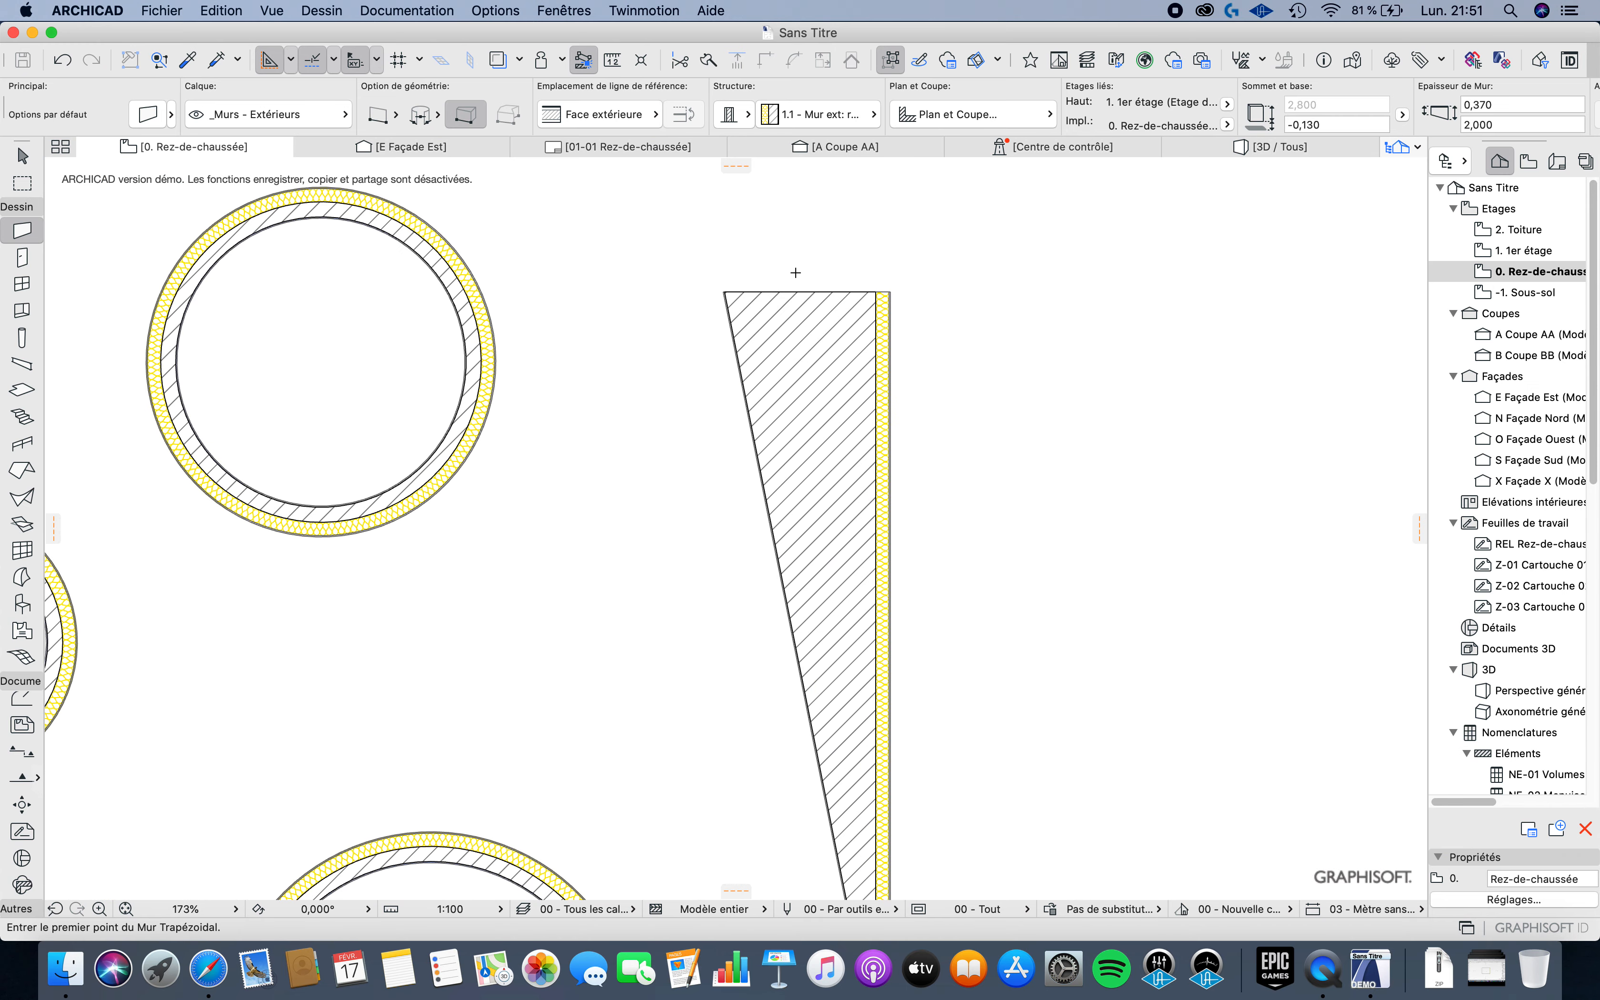
Step: Isolate the tapering trapezoidal wall in 3D, examine its layers from several angles, and return to the ground-floor plan
key(Escape)
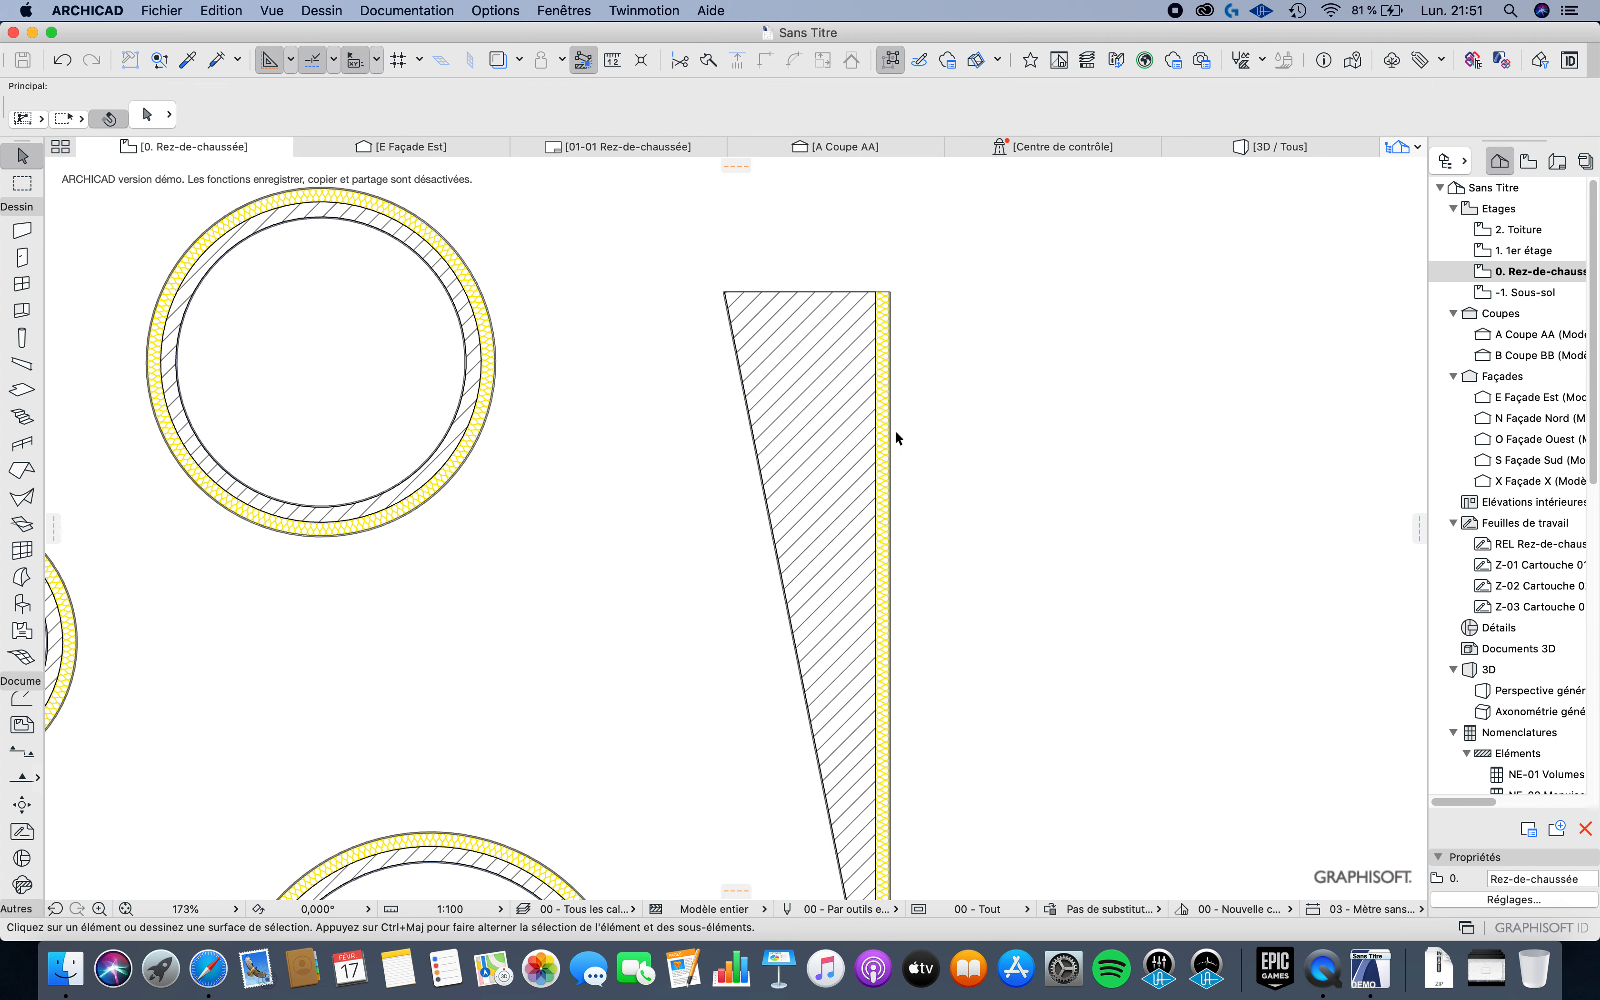
click(846, 384)
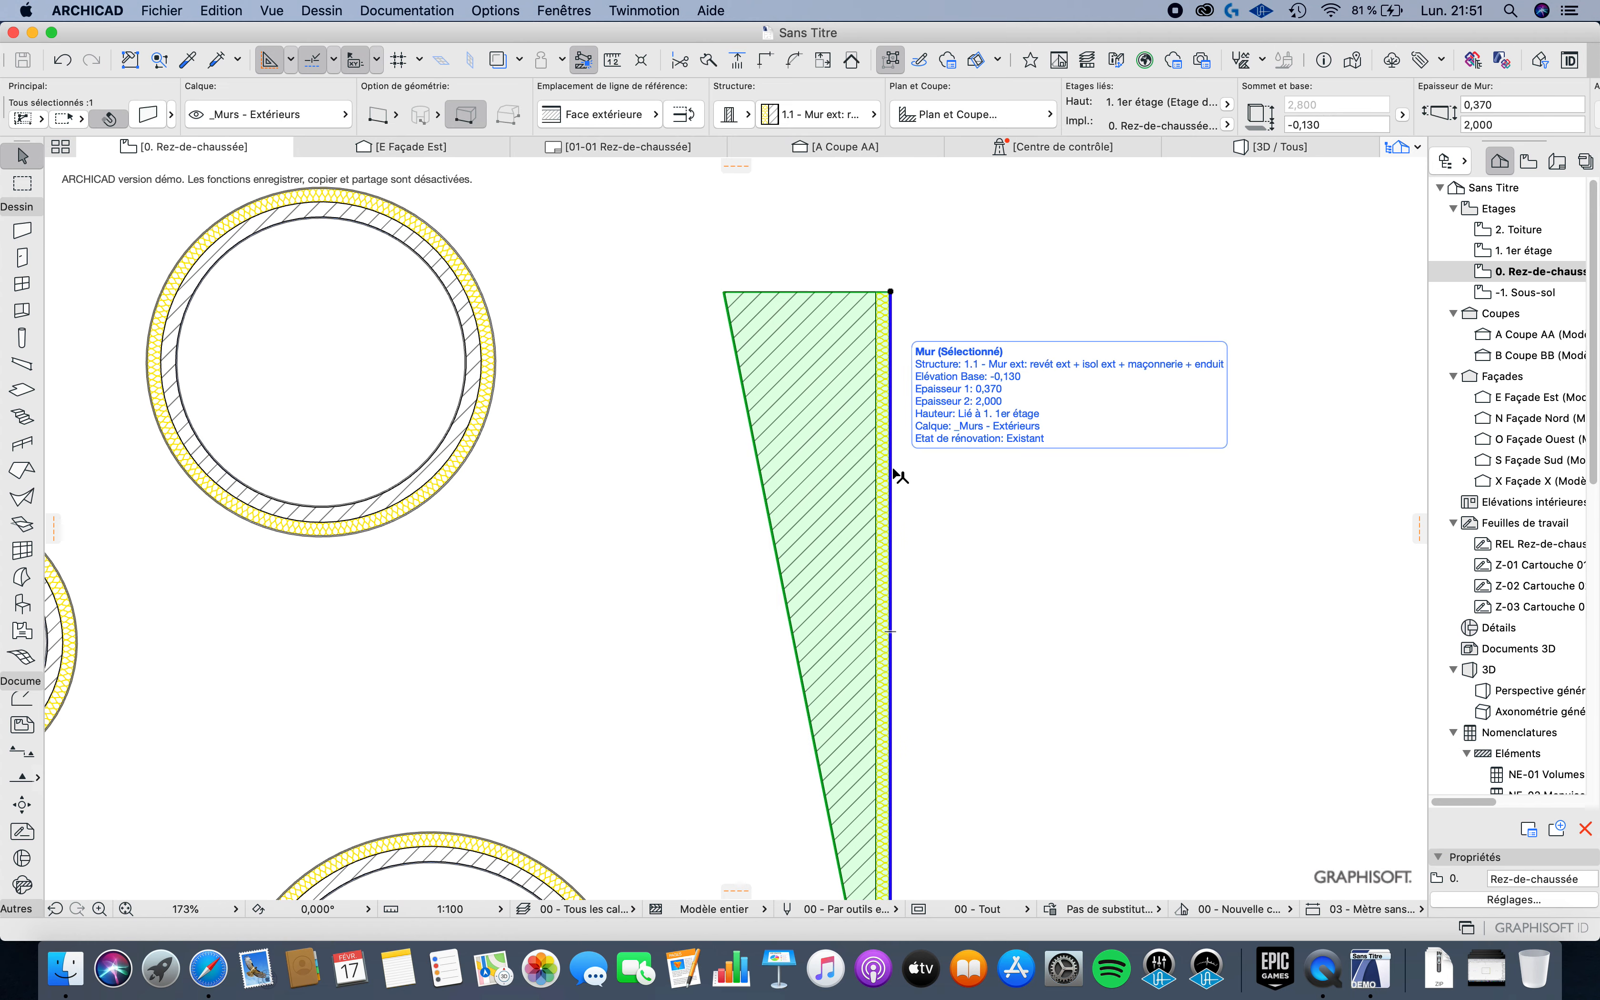
key(F5)
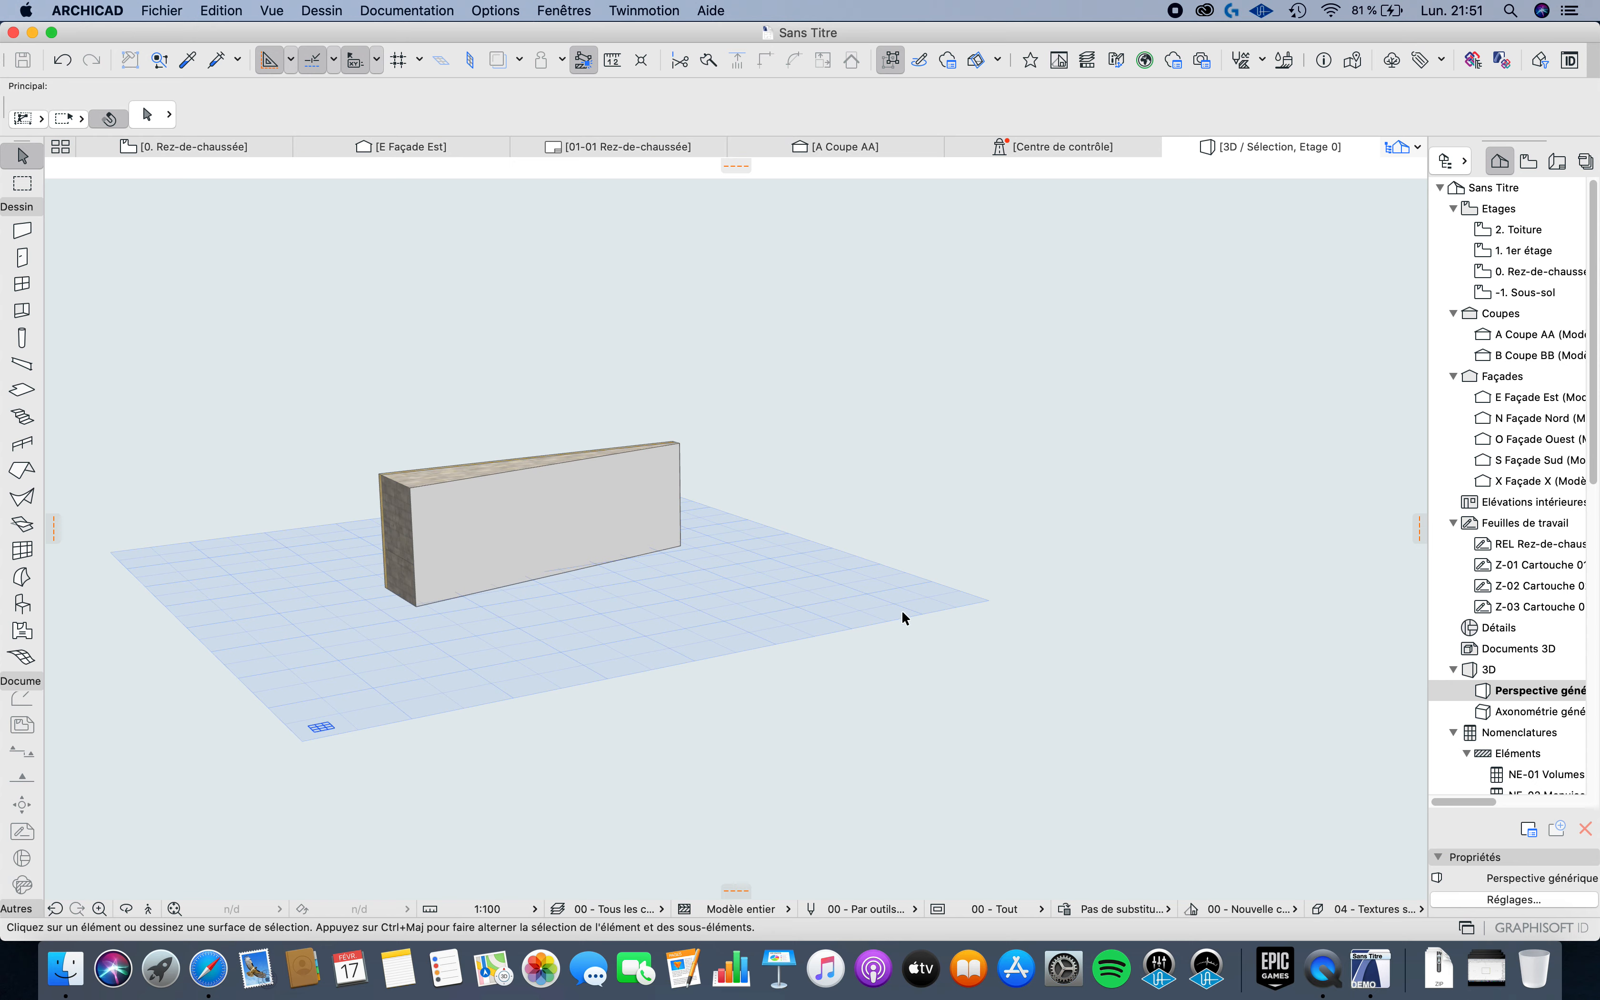
shift+middle_drag(901, 612, 693, 673)
scroll(430, 538, up, 5)
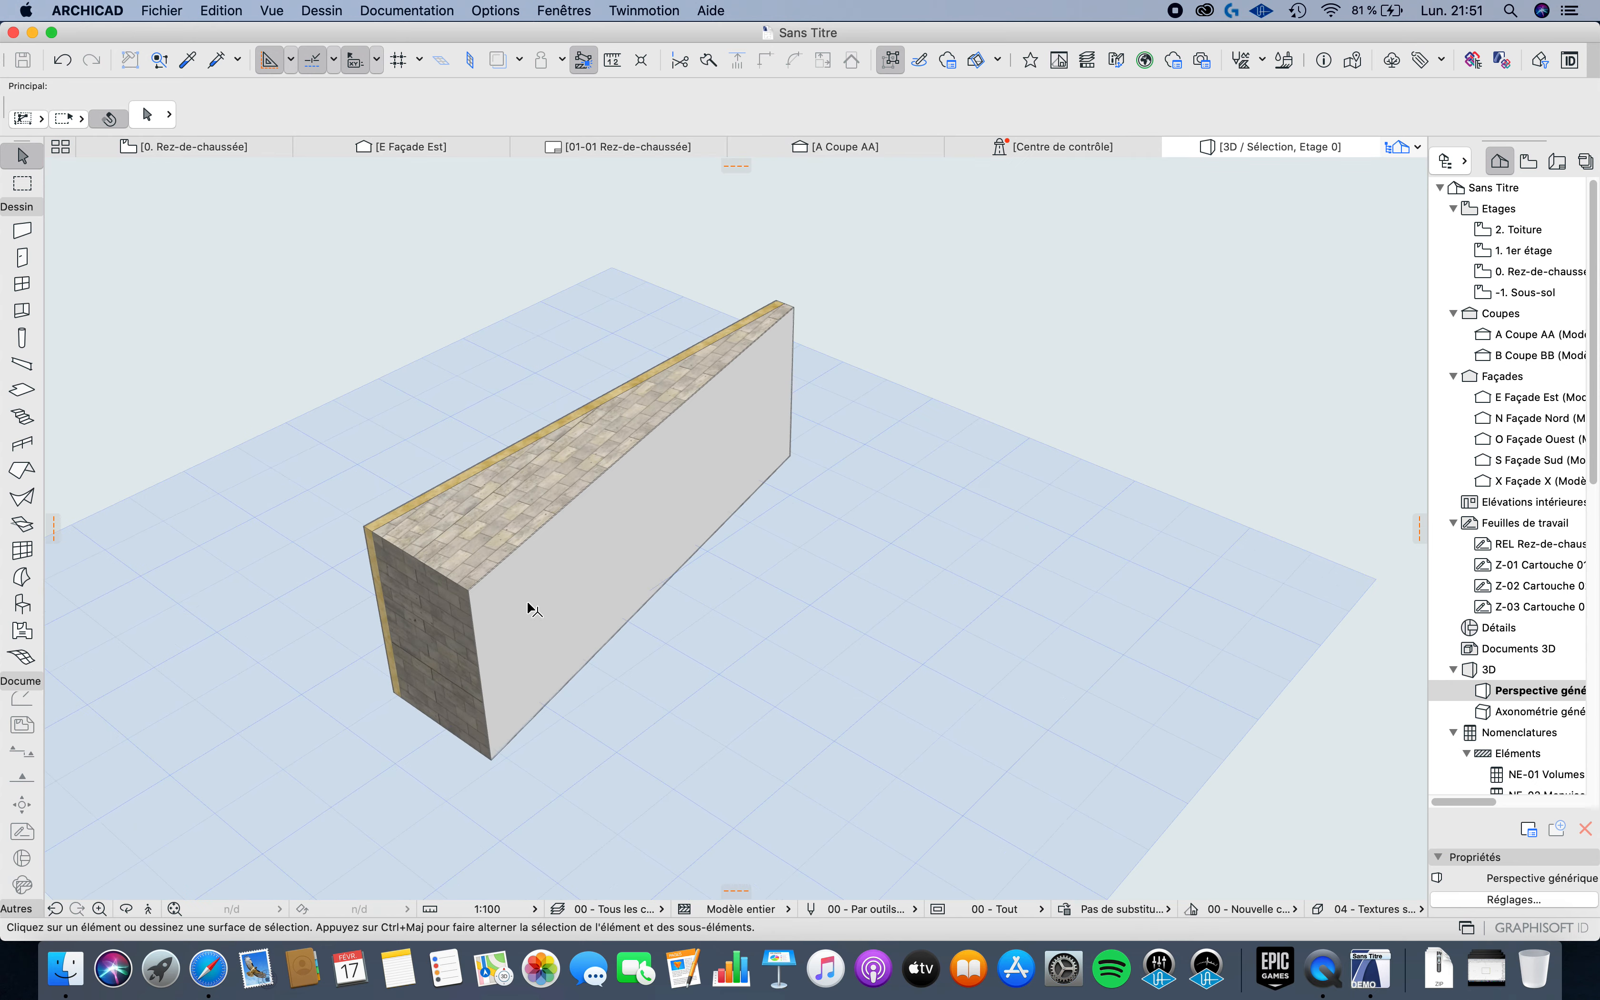
shift+middle_drag(527, 600, 708, 493)
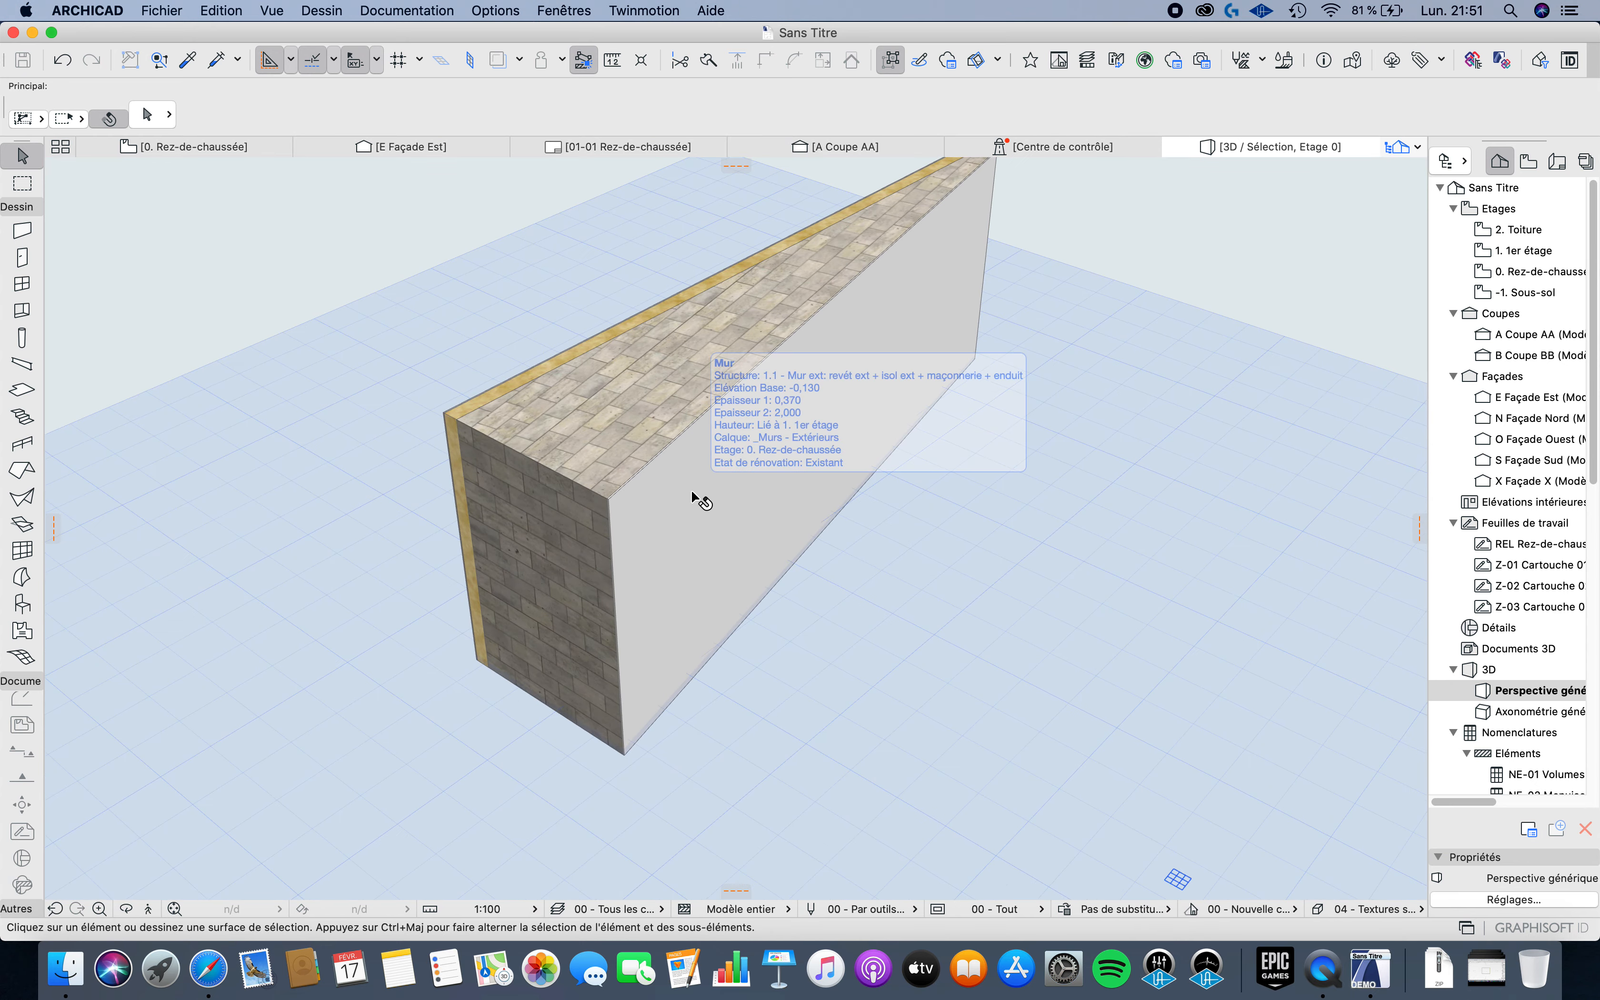
key(F2)
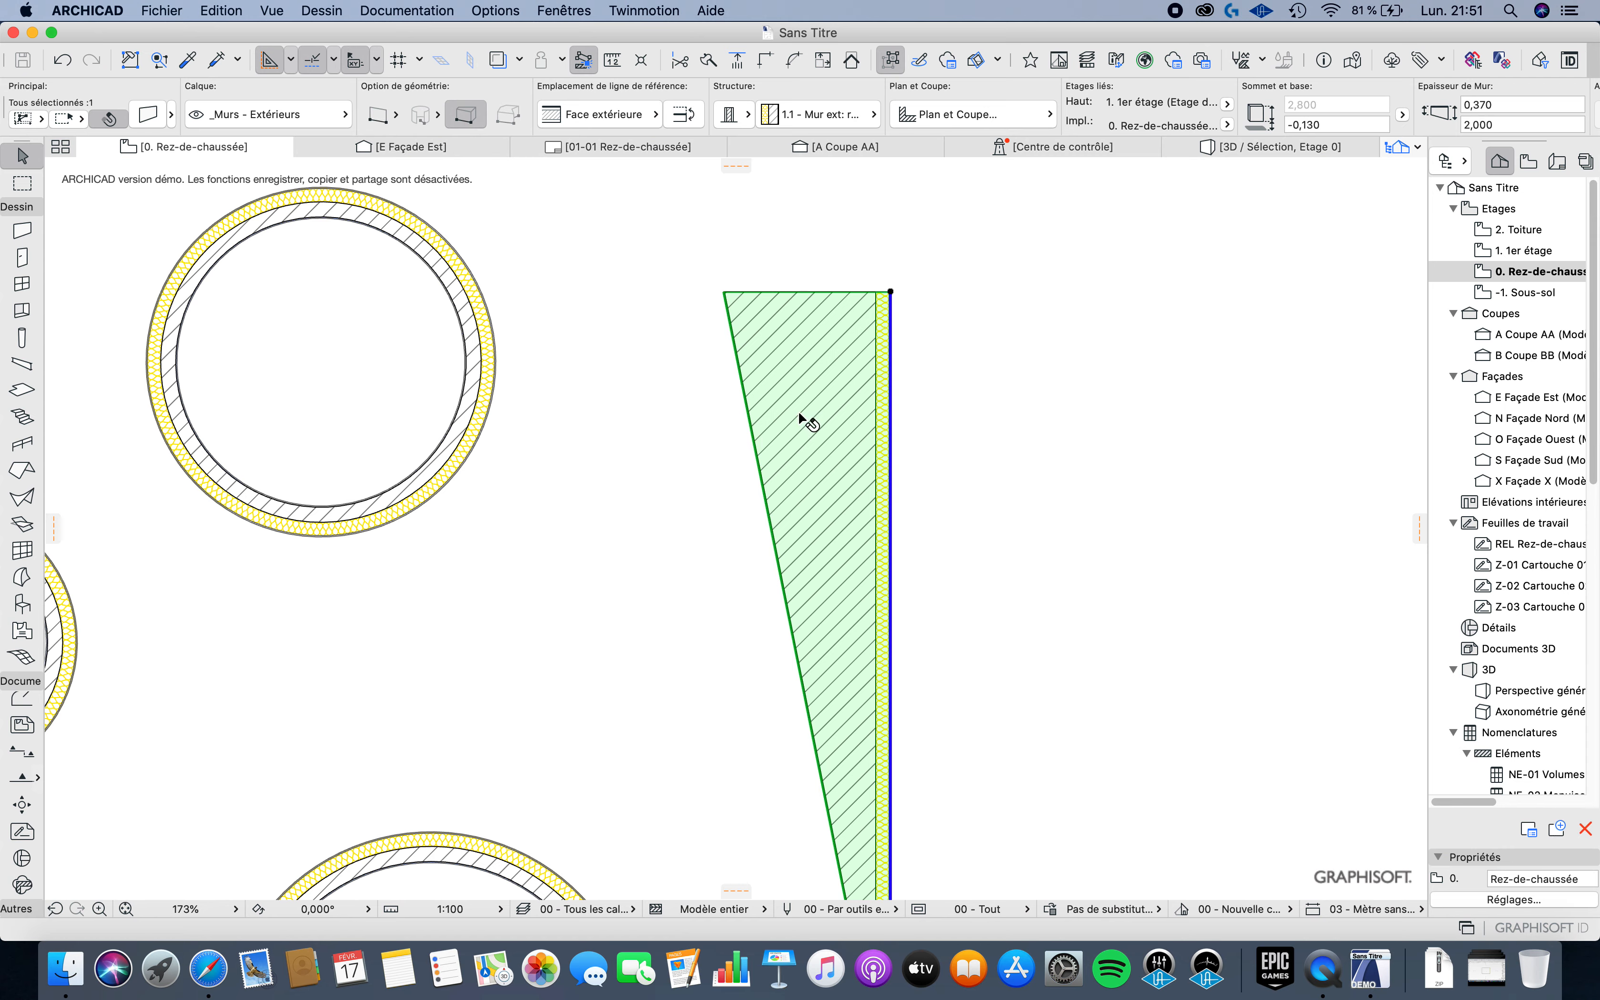
Step: Show all the walls in 3D, orbit around them, and return to the ground-floor plan
click(925, 434)
scroll(734, 397, down, 5)
scroll(727, 397, up, 5)
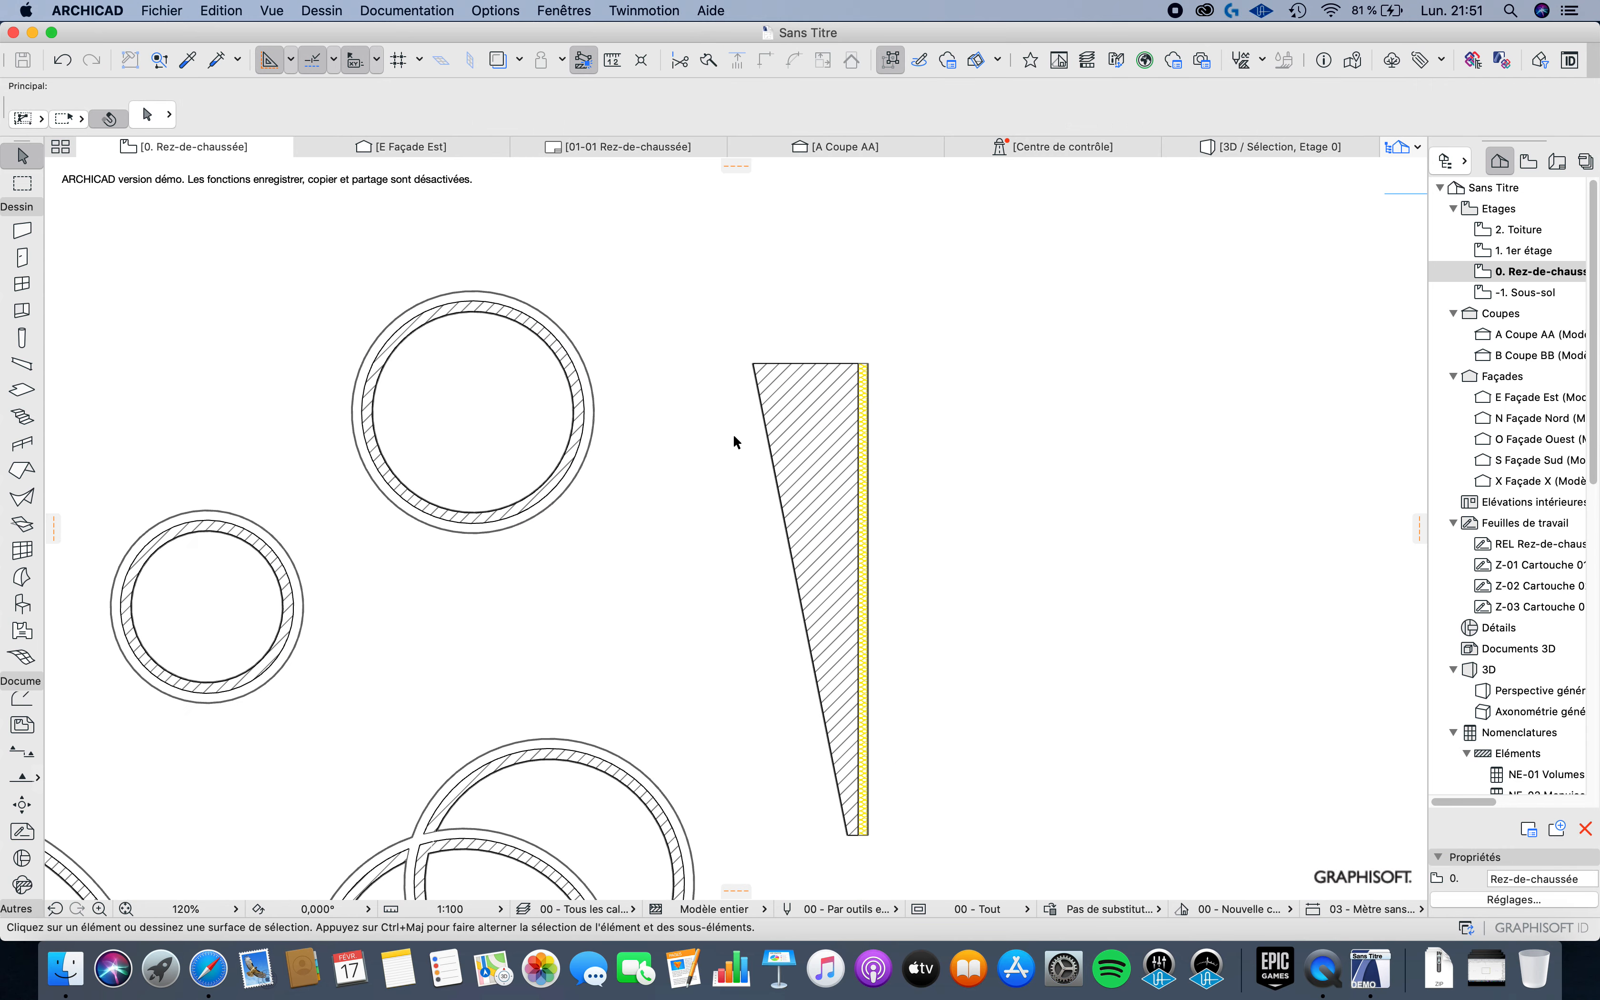
key(F3)
scroll(727, 476, down, 10)
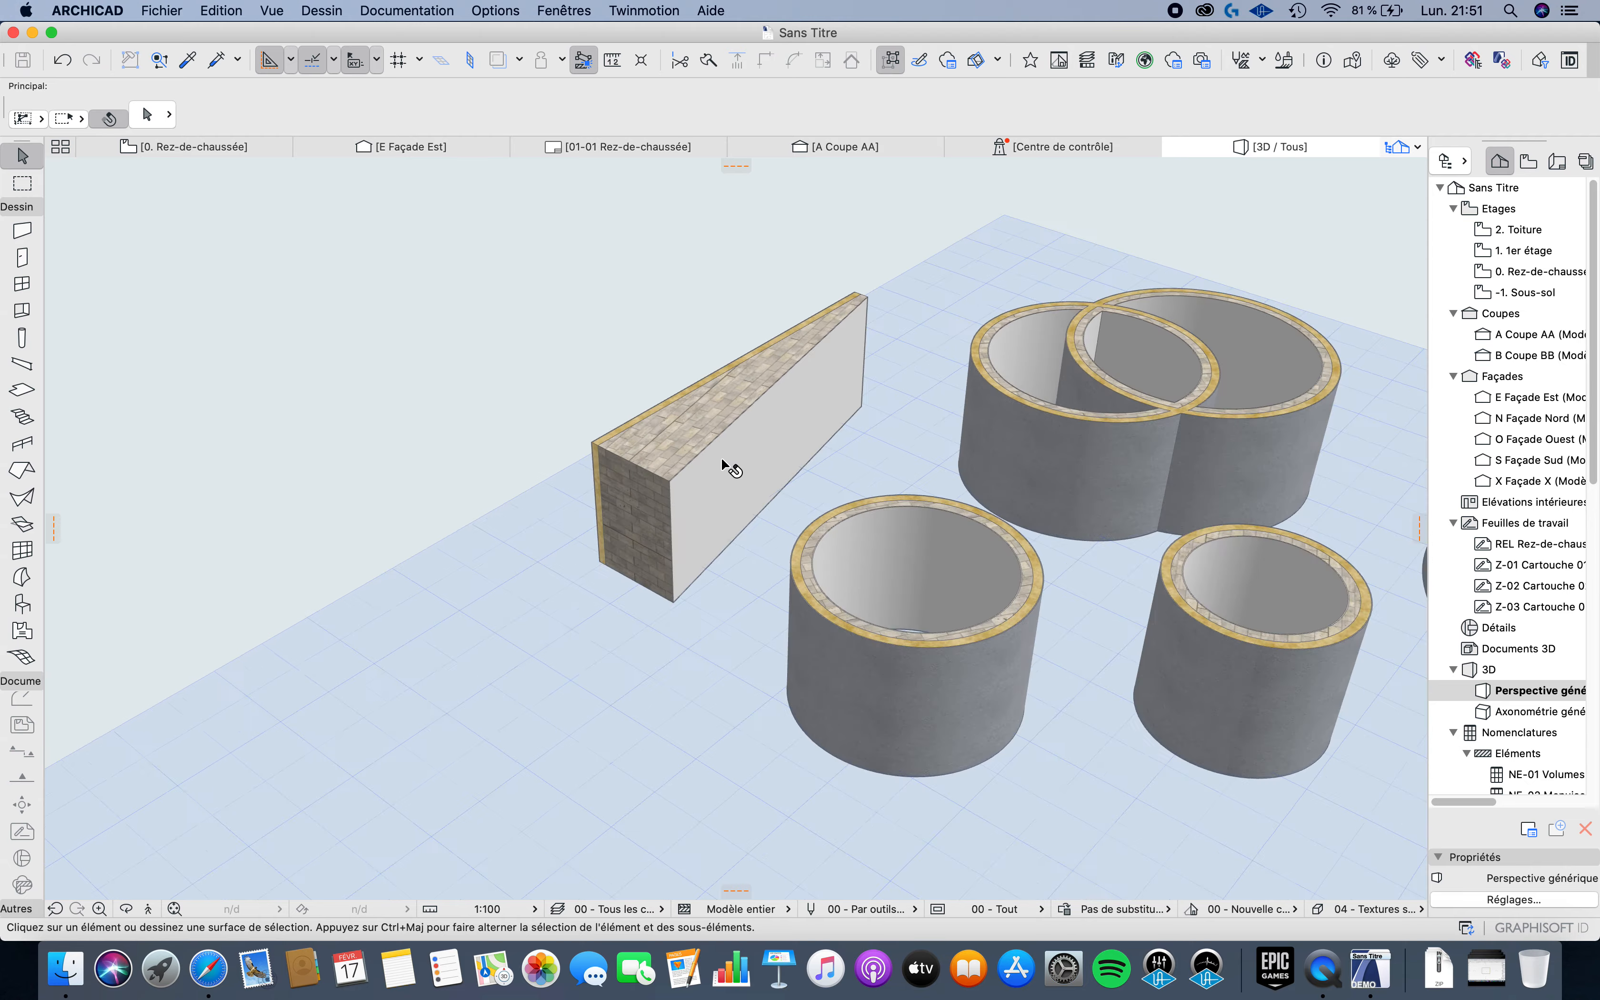
shift+middle_drag(743, 505, 912, 519)
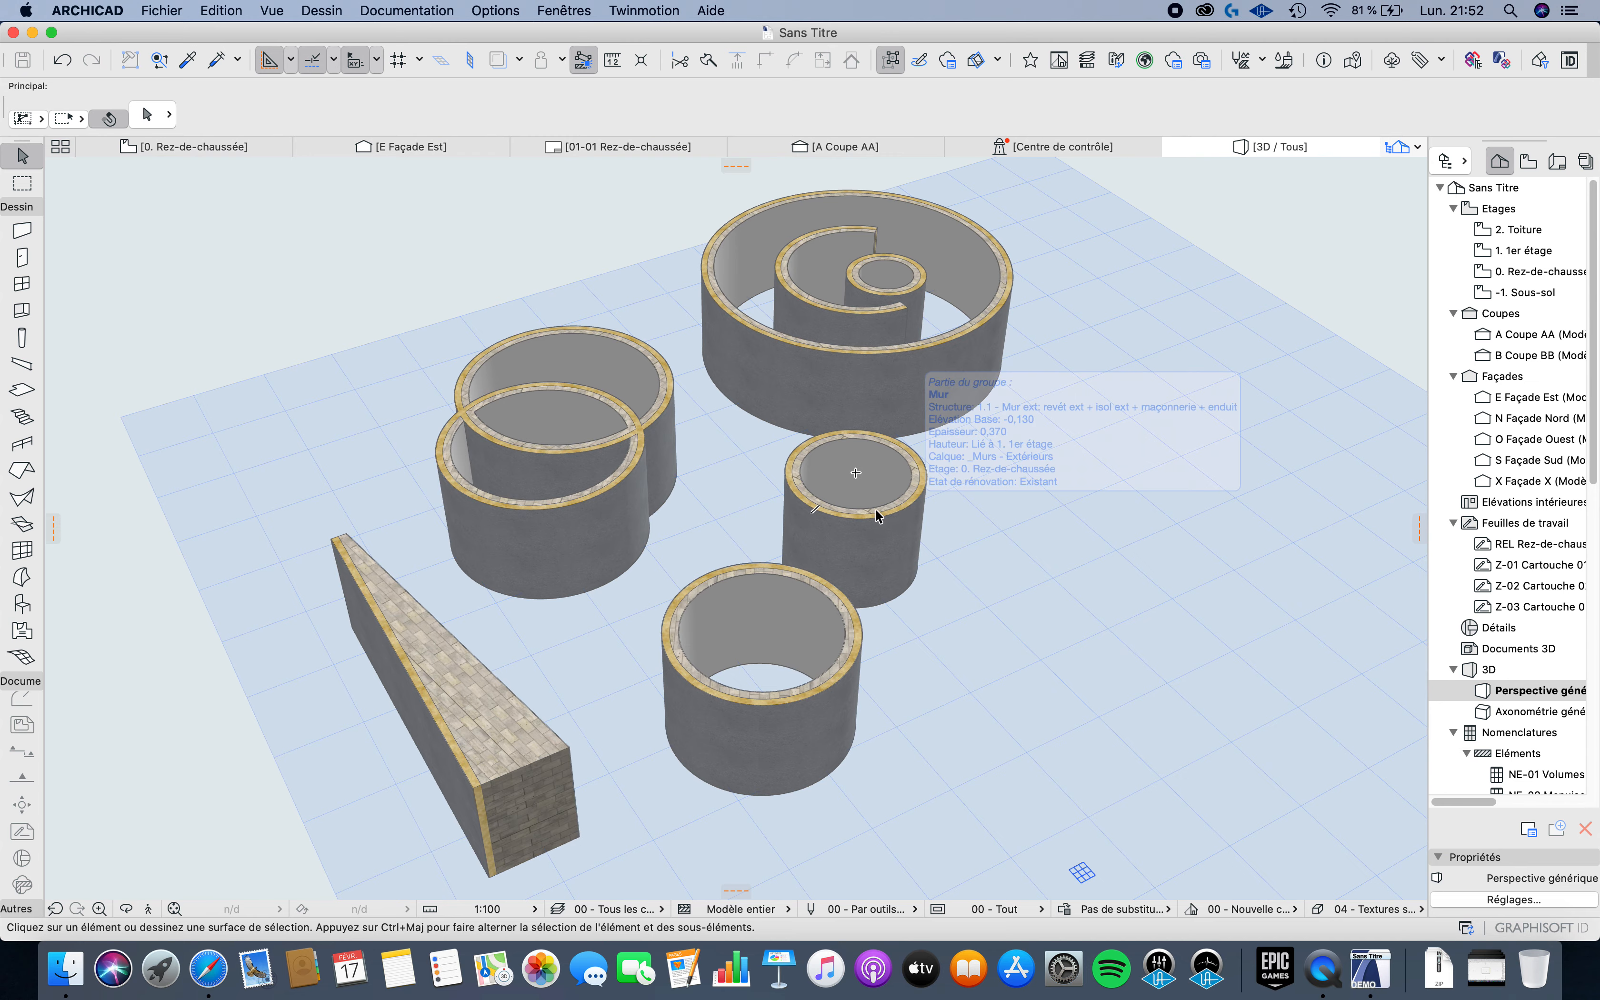
key(F2)
scroll(661, 529, down, 4)
middle_drag(487, 611, 708, 504)
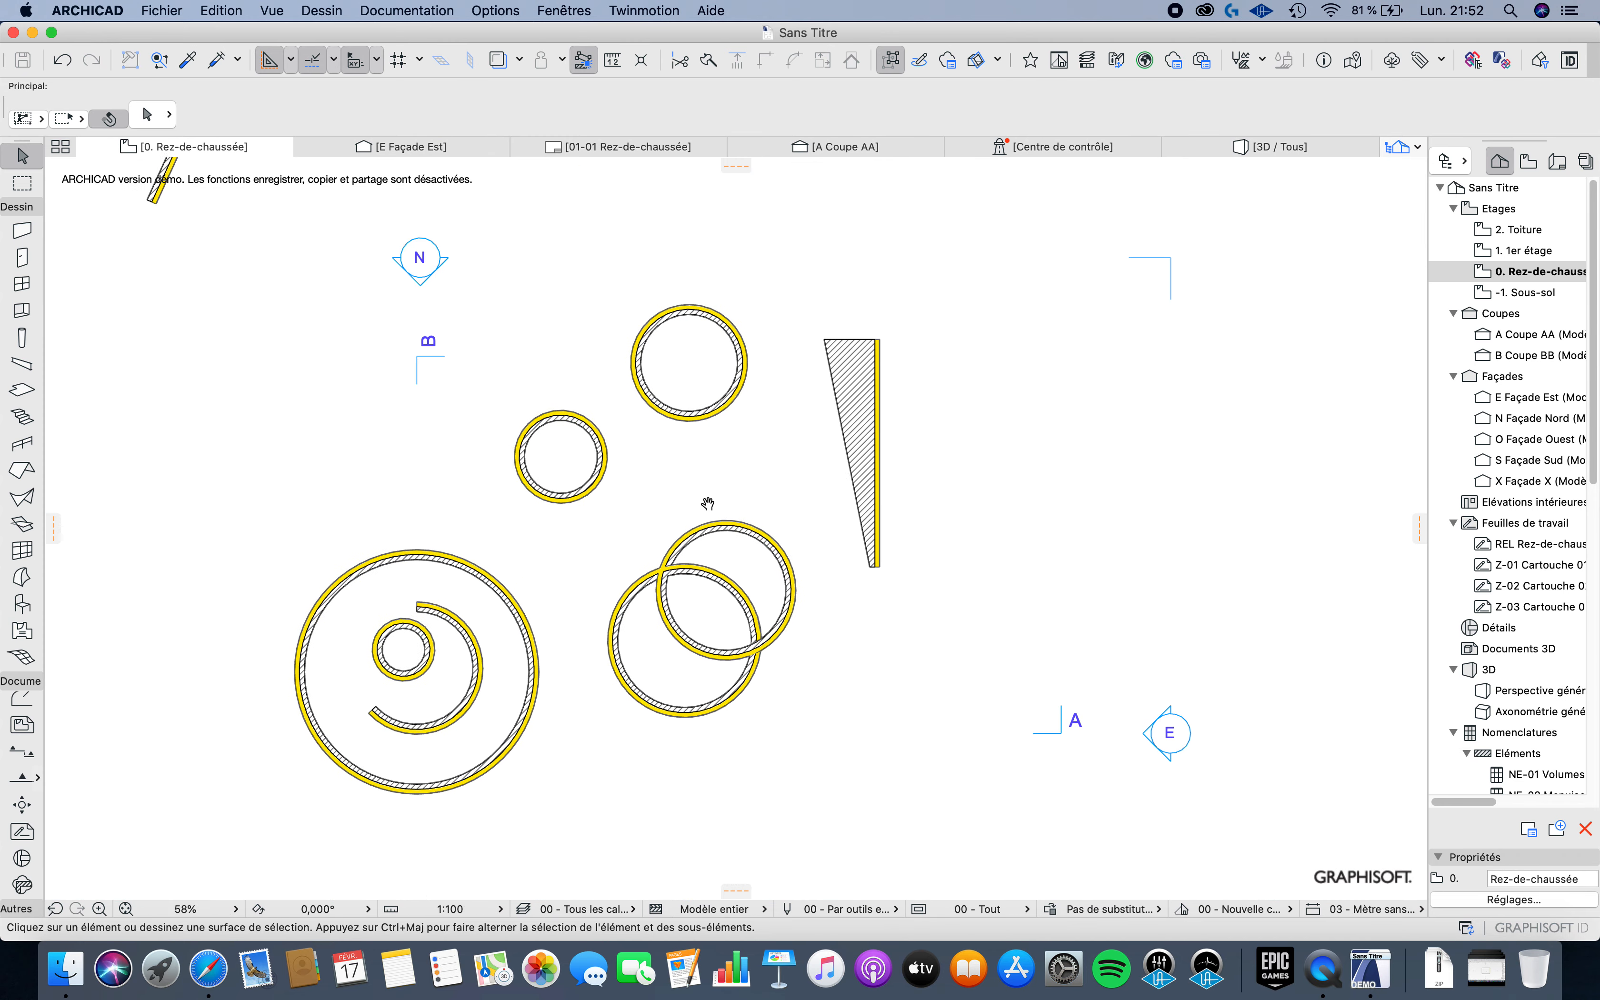
Step: Draw an open, irregular outline of nine connected exterior walls east of the tapering wall with the chained geometry method
click(22, 230)
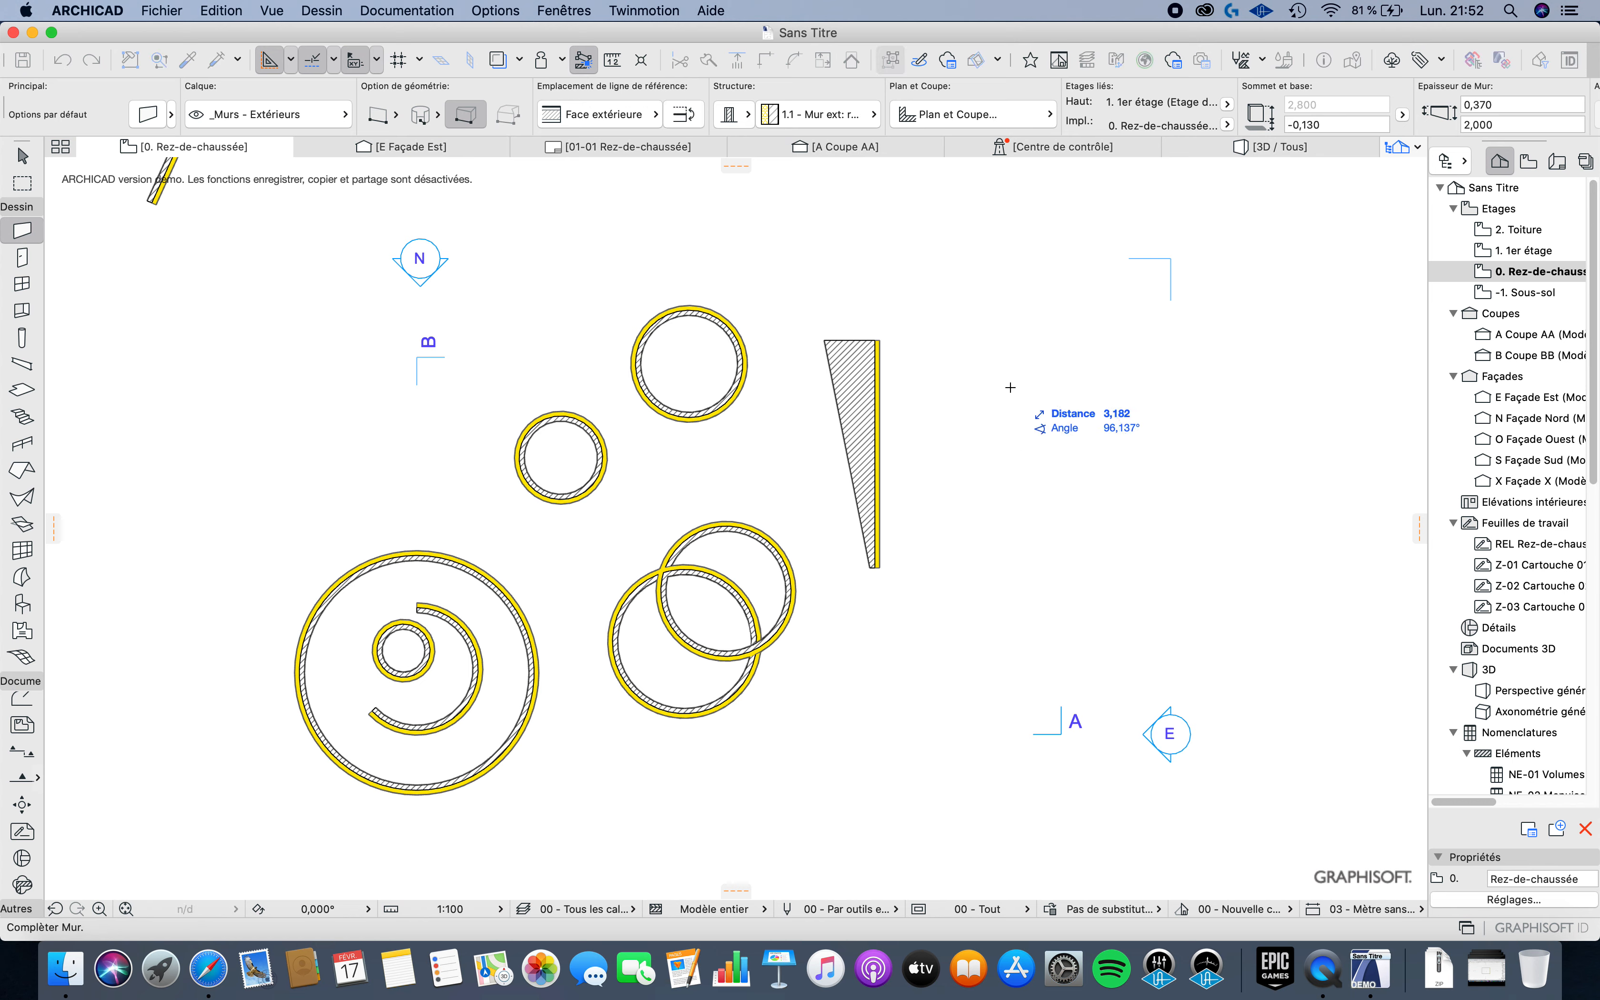
click(390, 118)
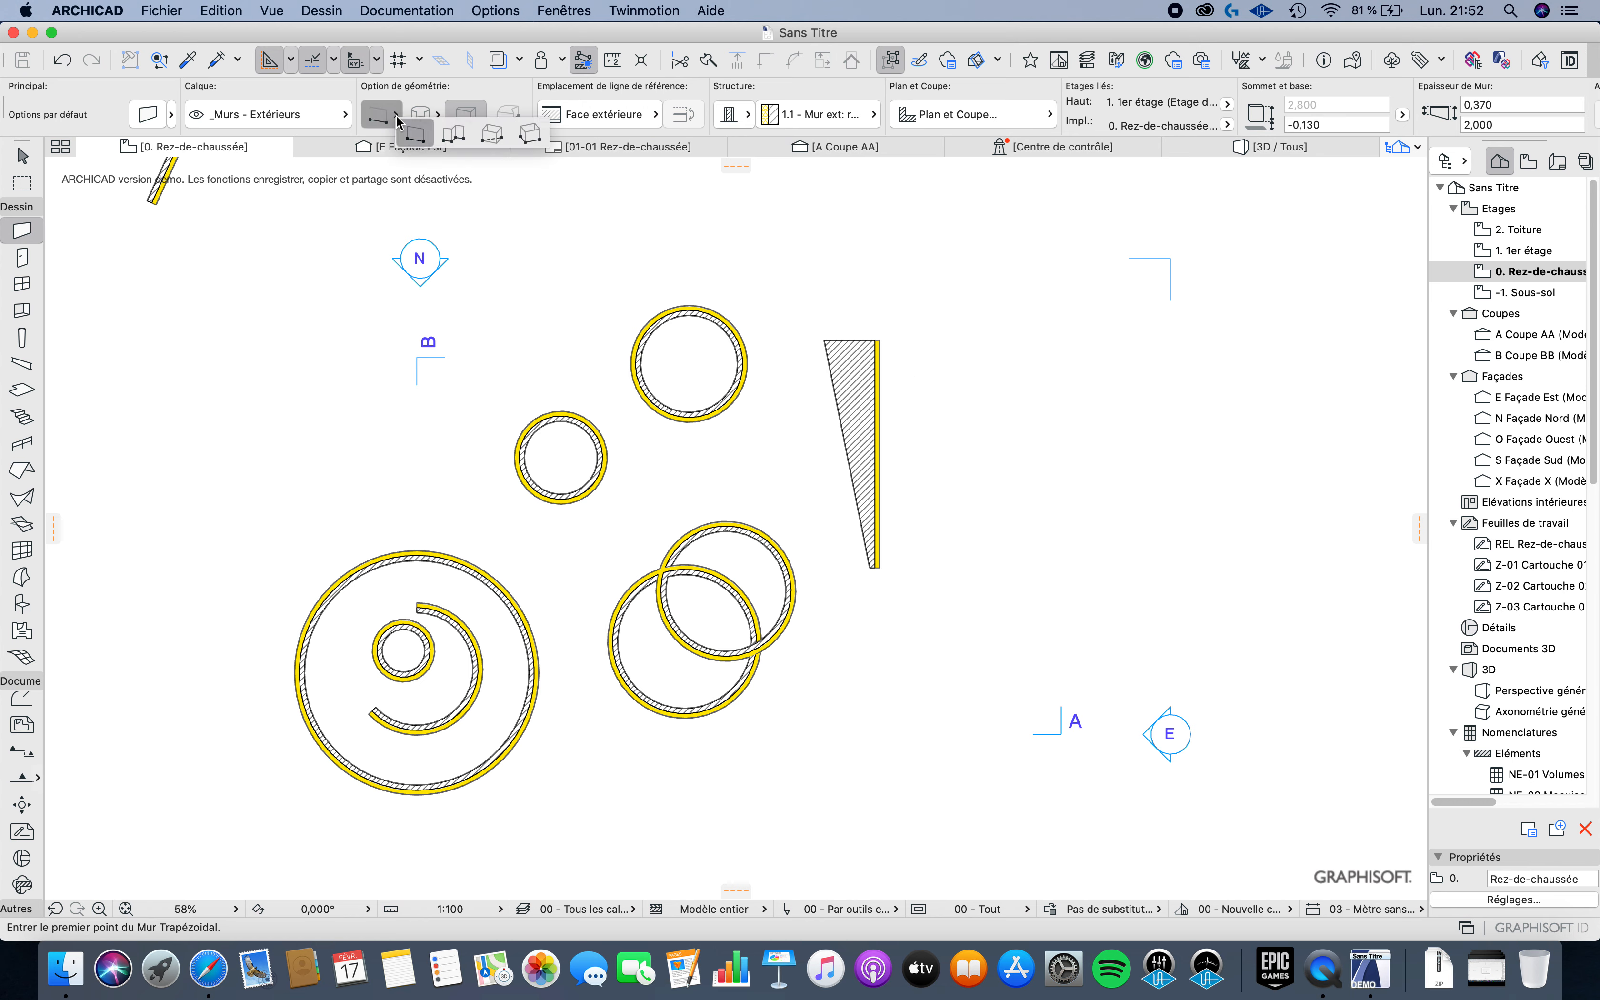
click(456, 135)
click(976, 401)
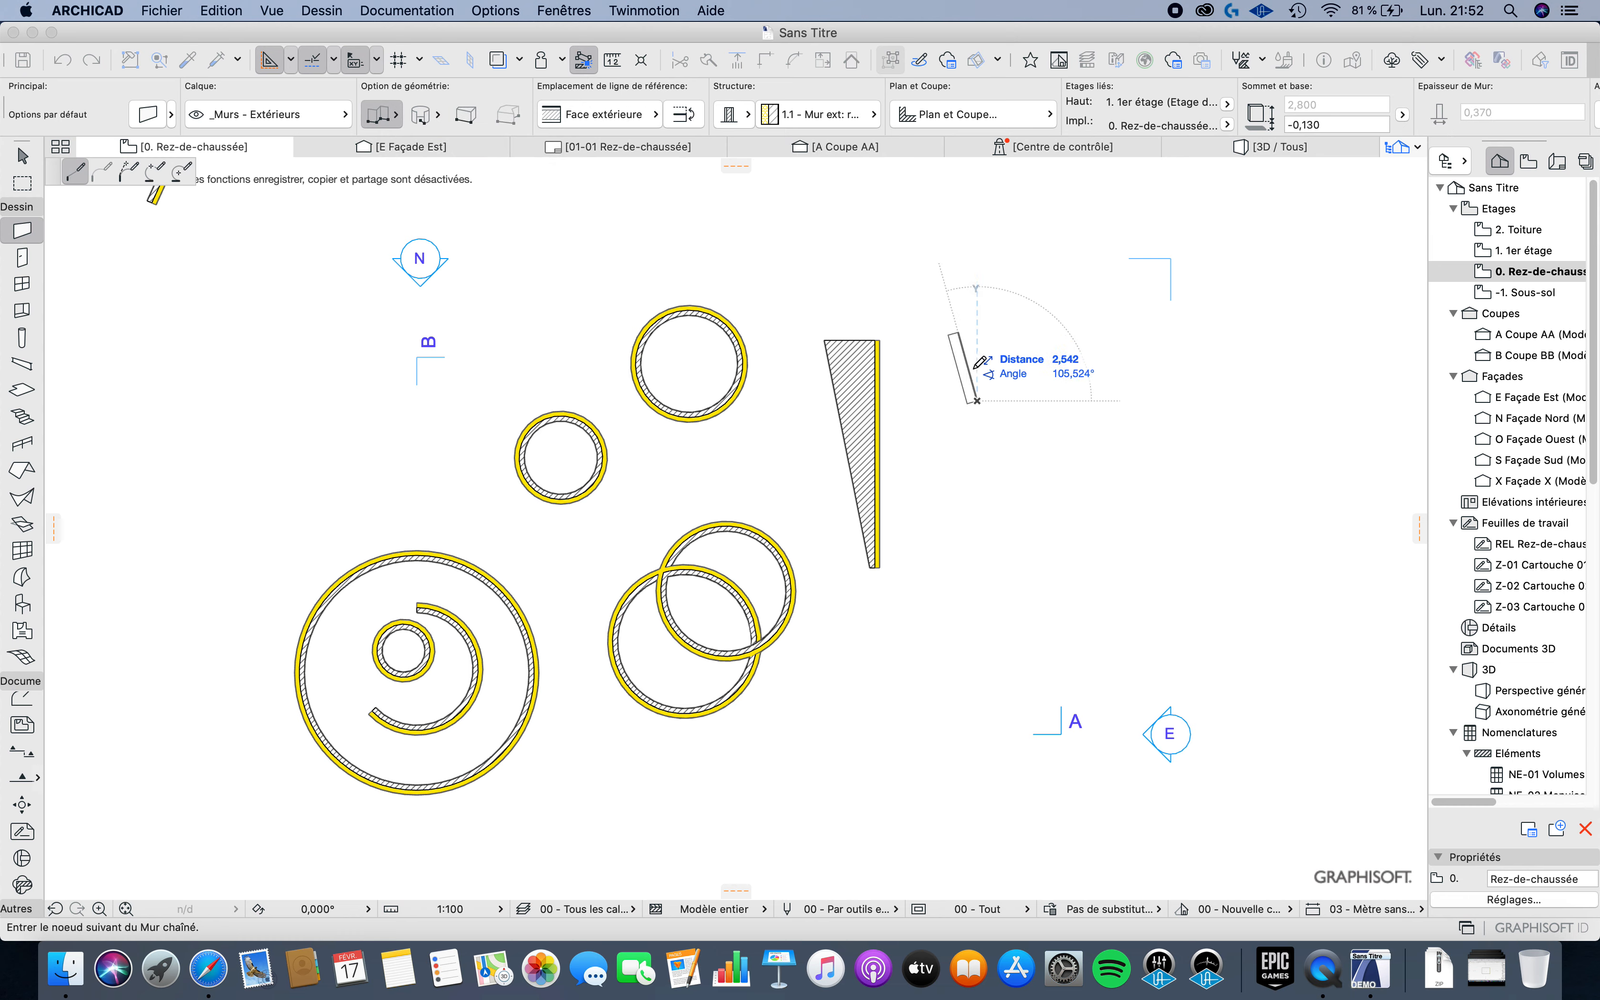
click(967, 338)
click(1013, 328)
click(1025, 445)
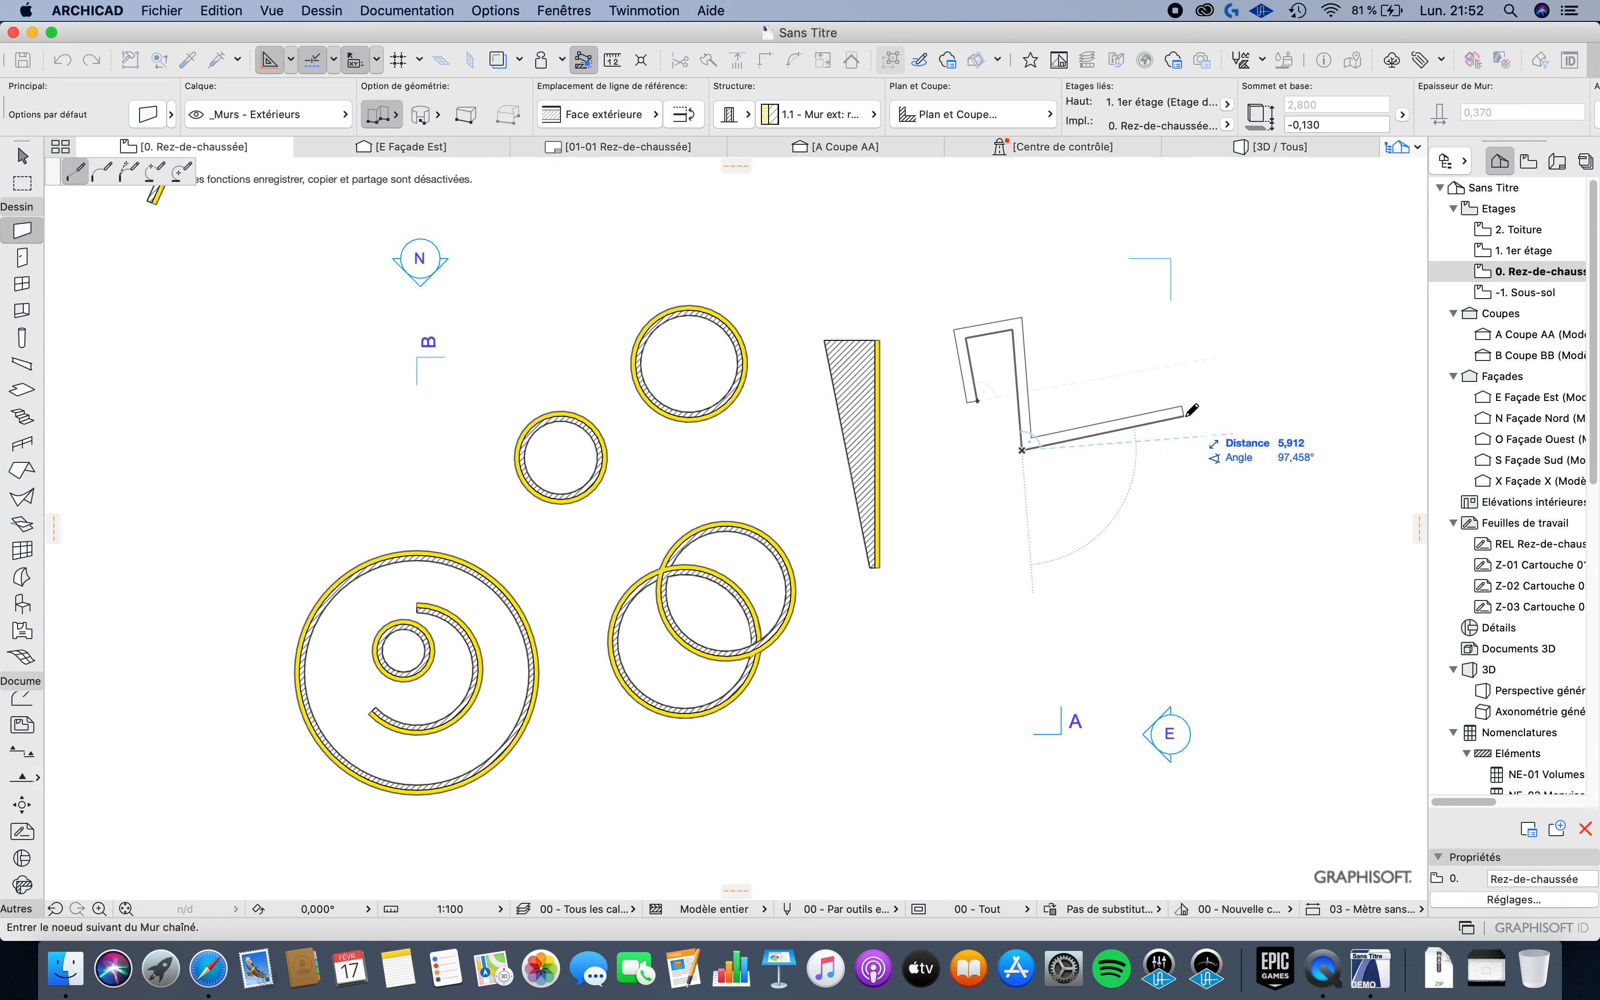
click(1193, 405)
click(1178, 496)
click(1101, 563)
click(1030, 491)
click(977, 473)
double_click(967, 439)
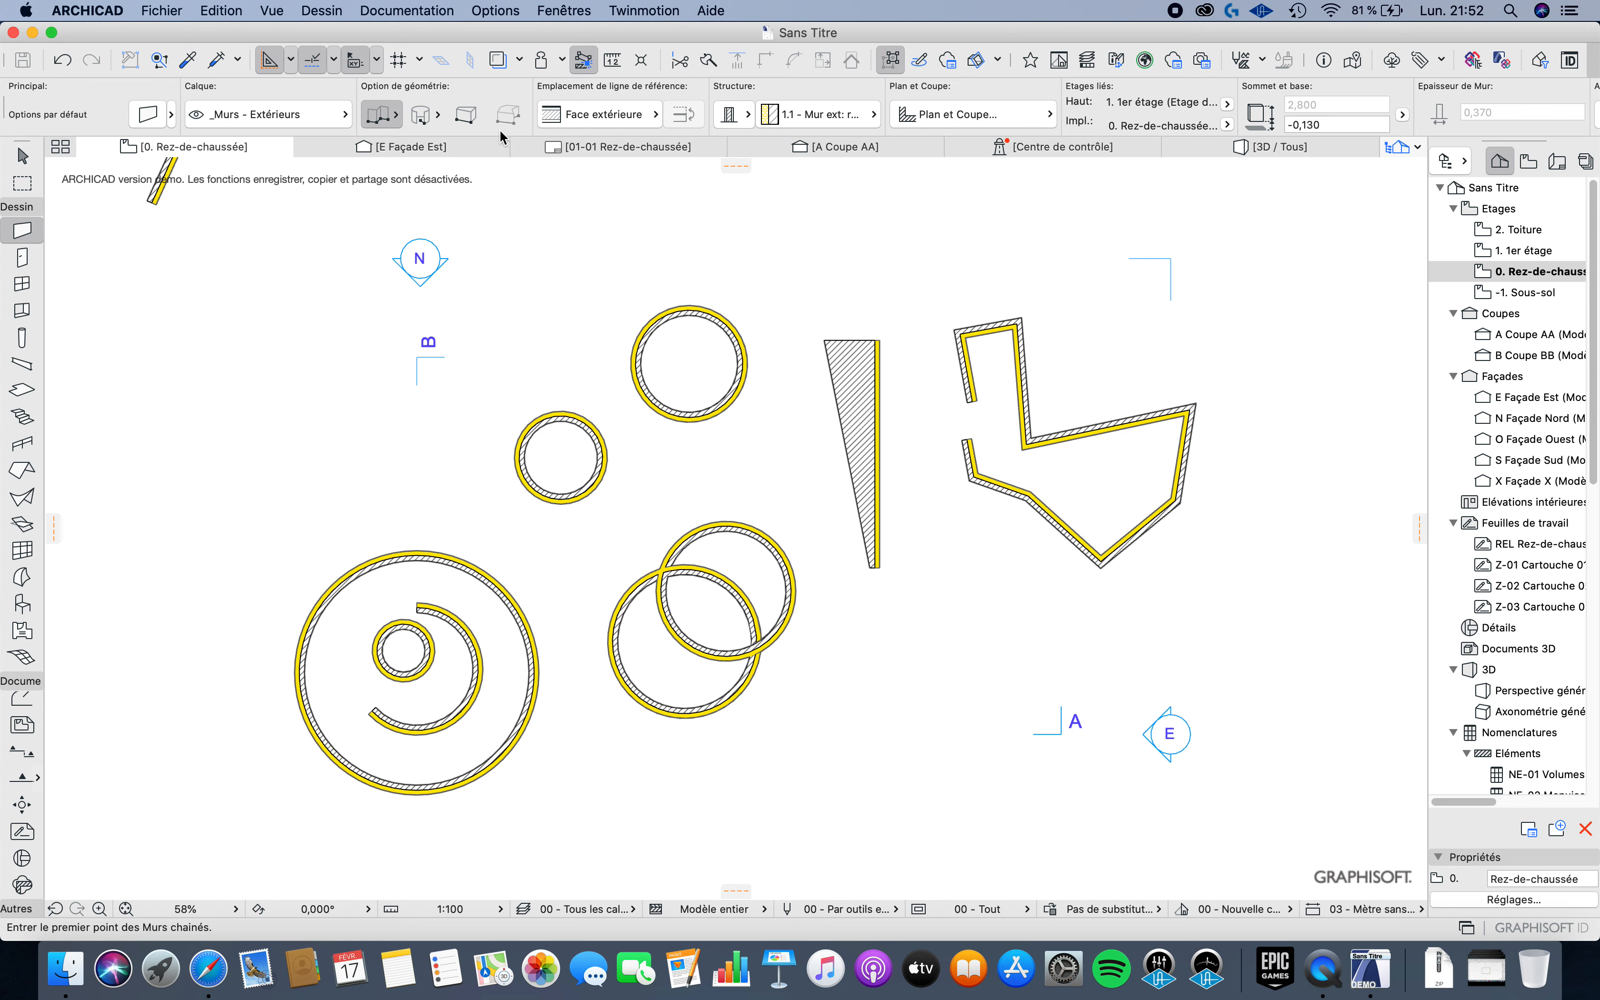
key(Escape)
Step: Select a curved segment of the northernmost circular wall to inspect its settings, and clear the selection
scroll(916, 420, up, 3)
middle_drag(915, 420, 933, 482)
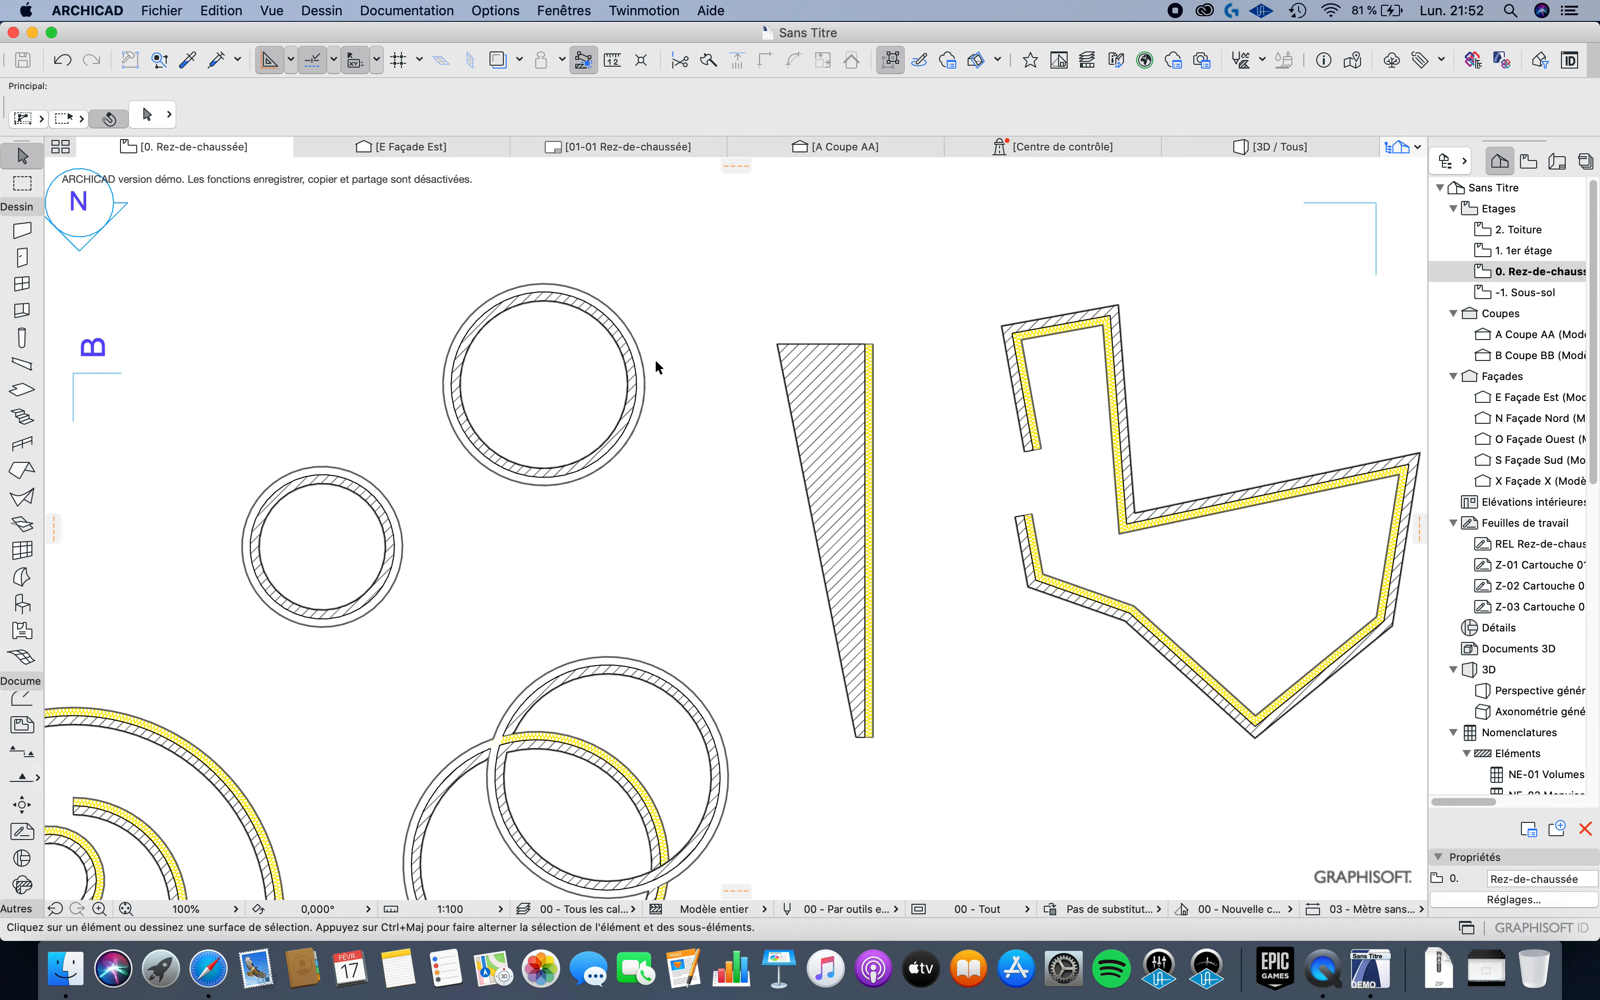
scroll(600, 355, down, 1)
middle_drag(600, 355, 676, 368)
click(629, 330)
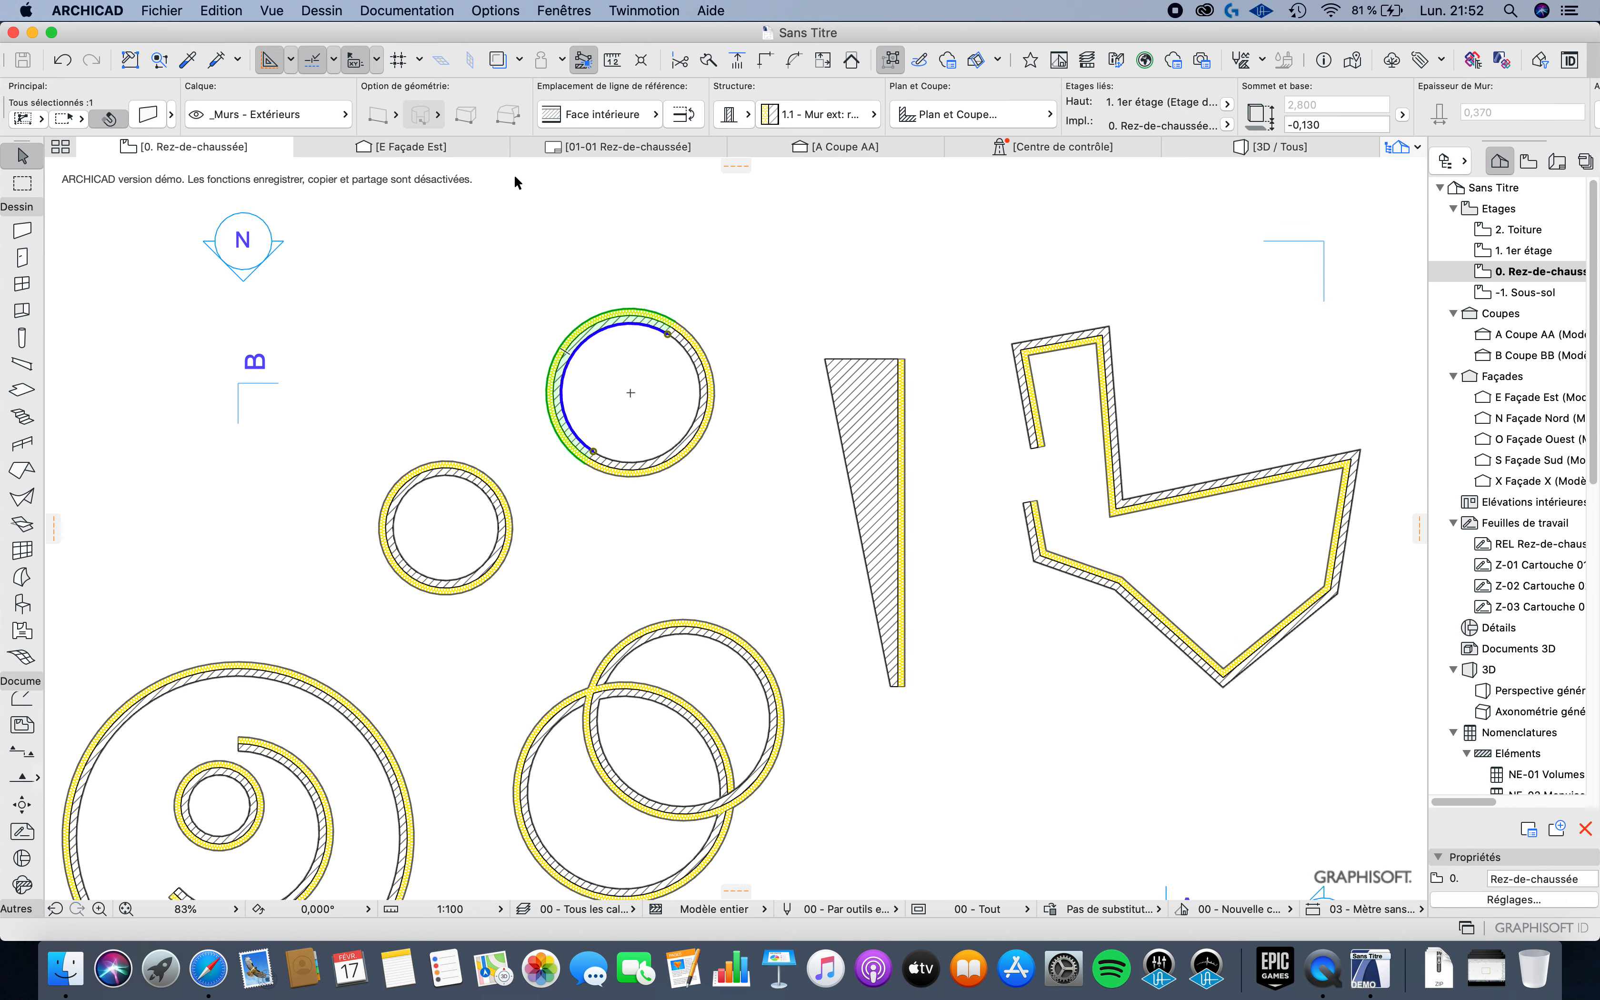
key(Escape)
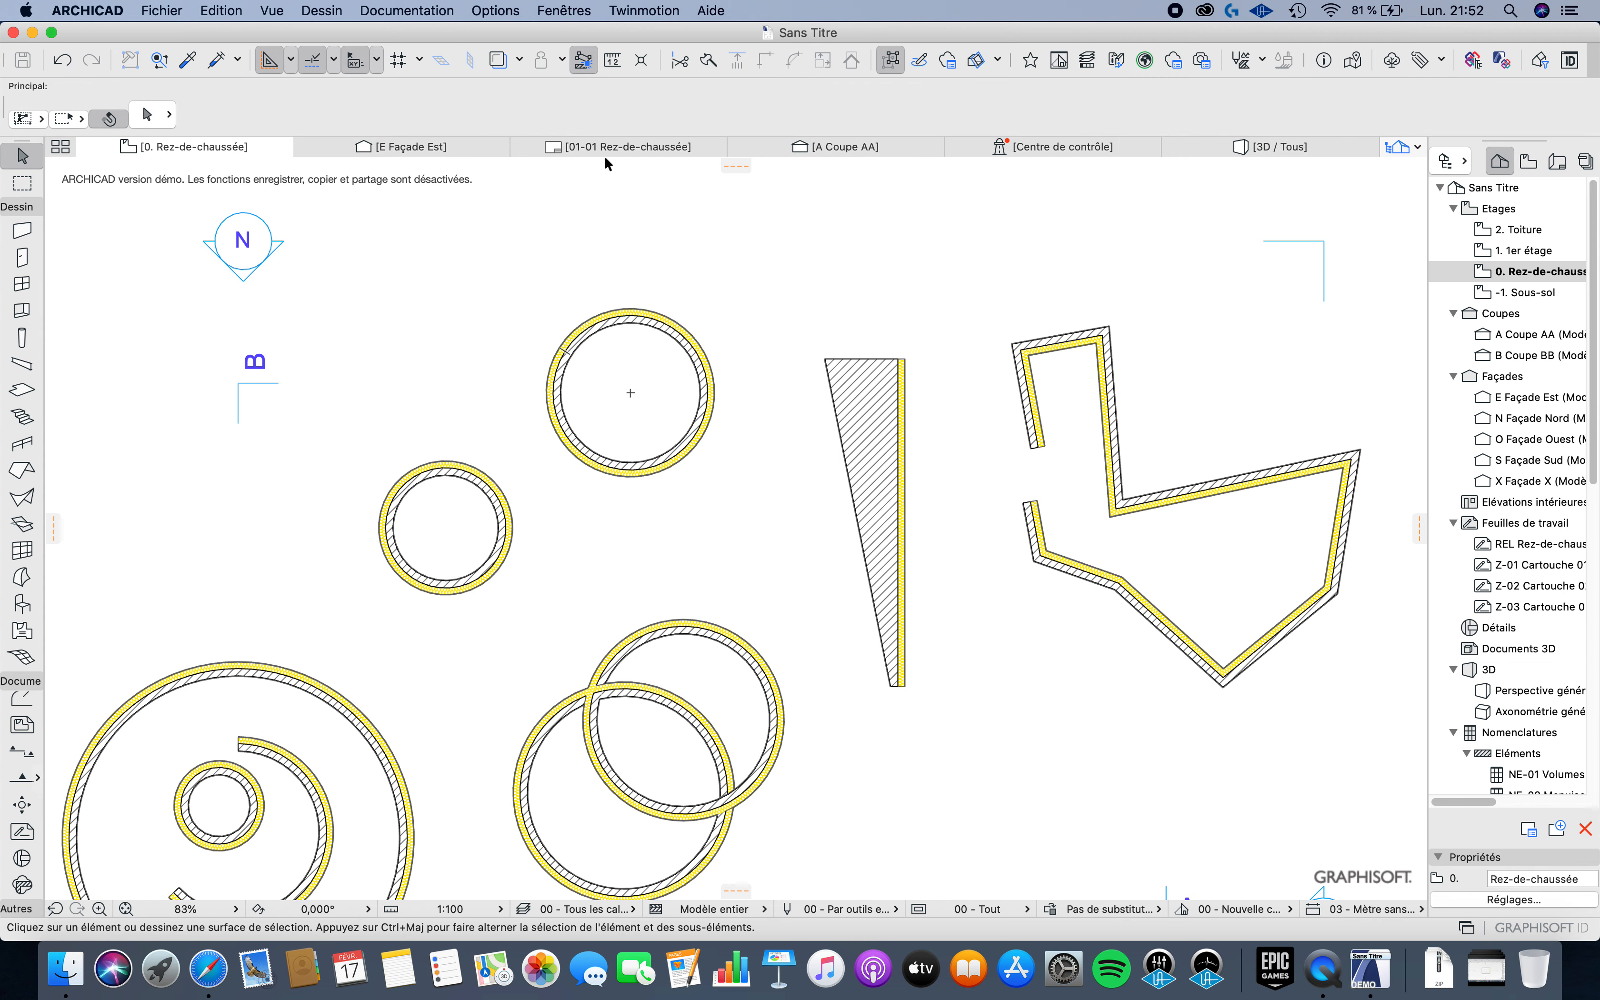
Step: Try to switch the Wall tool to the polygonal geometry method
click(22, 232)
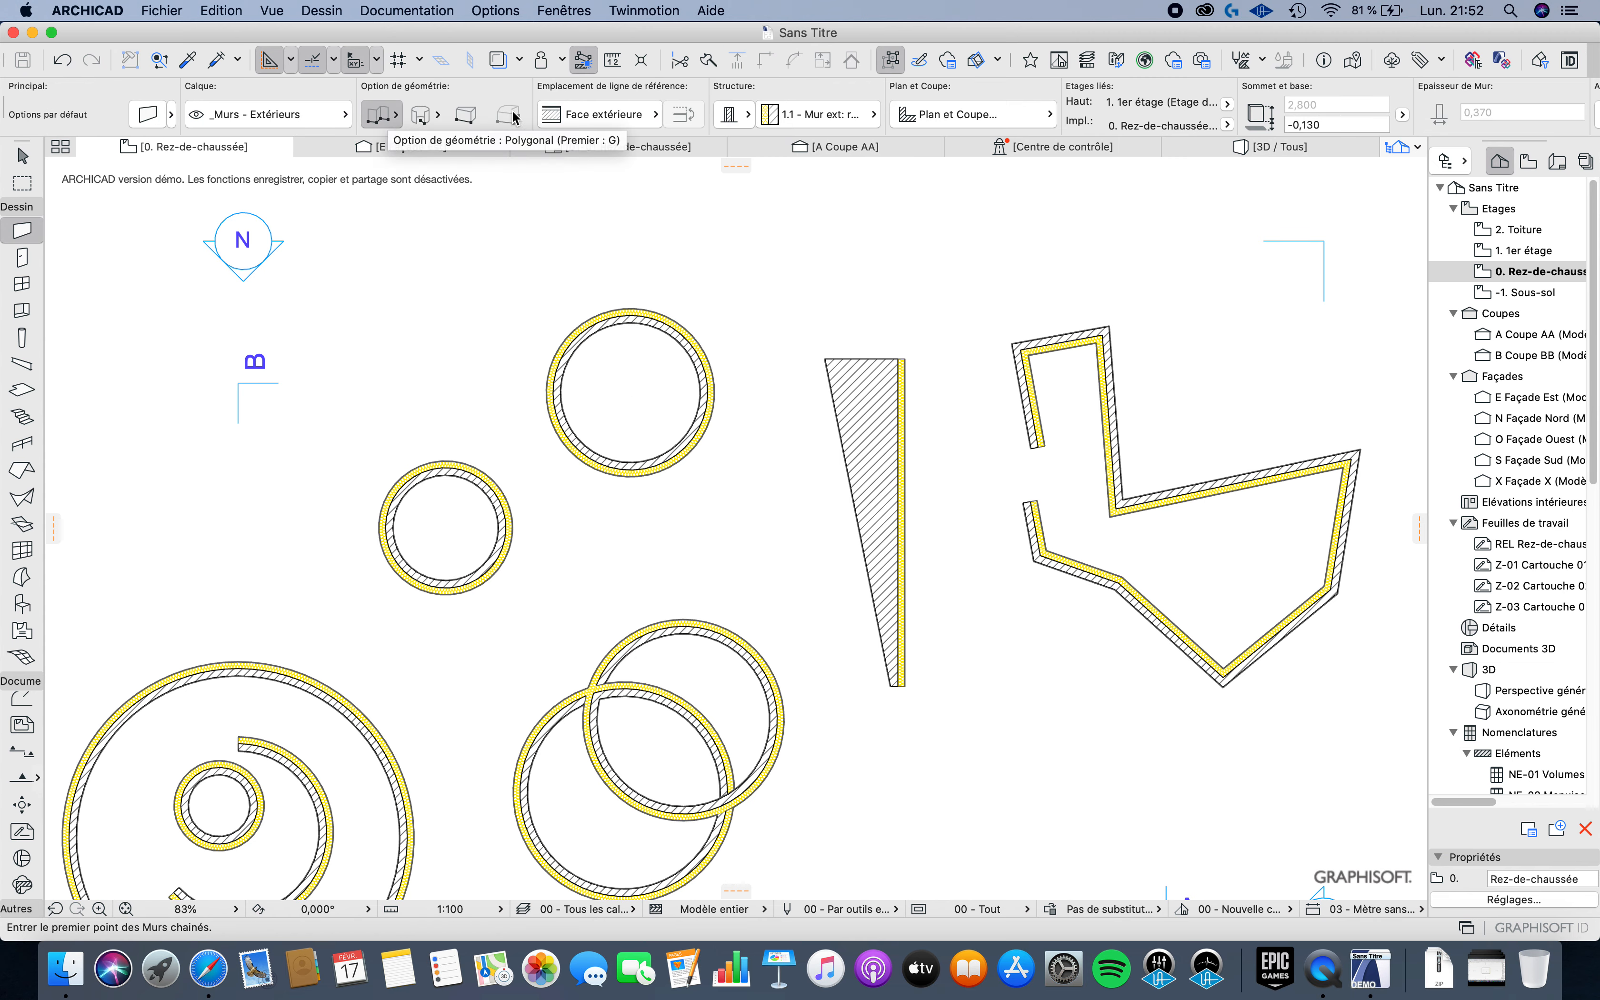
click(513, 119)
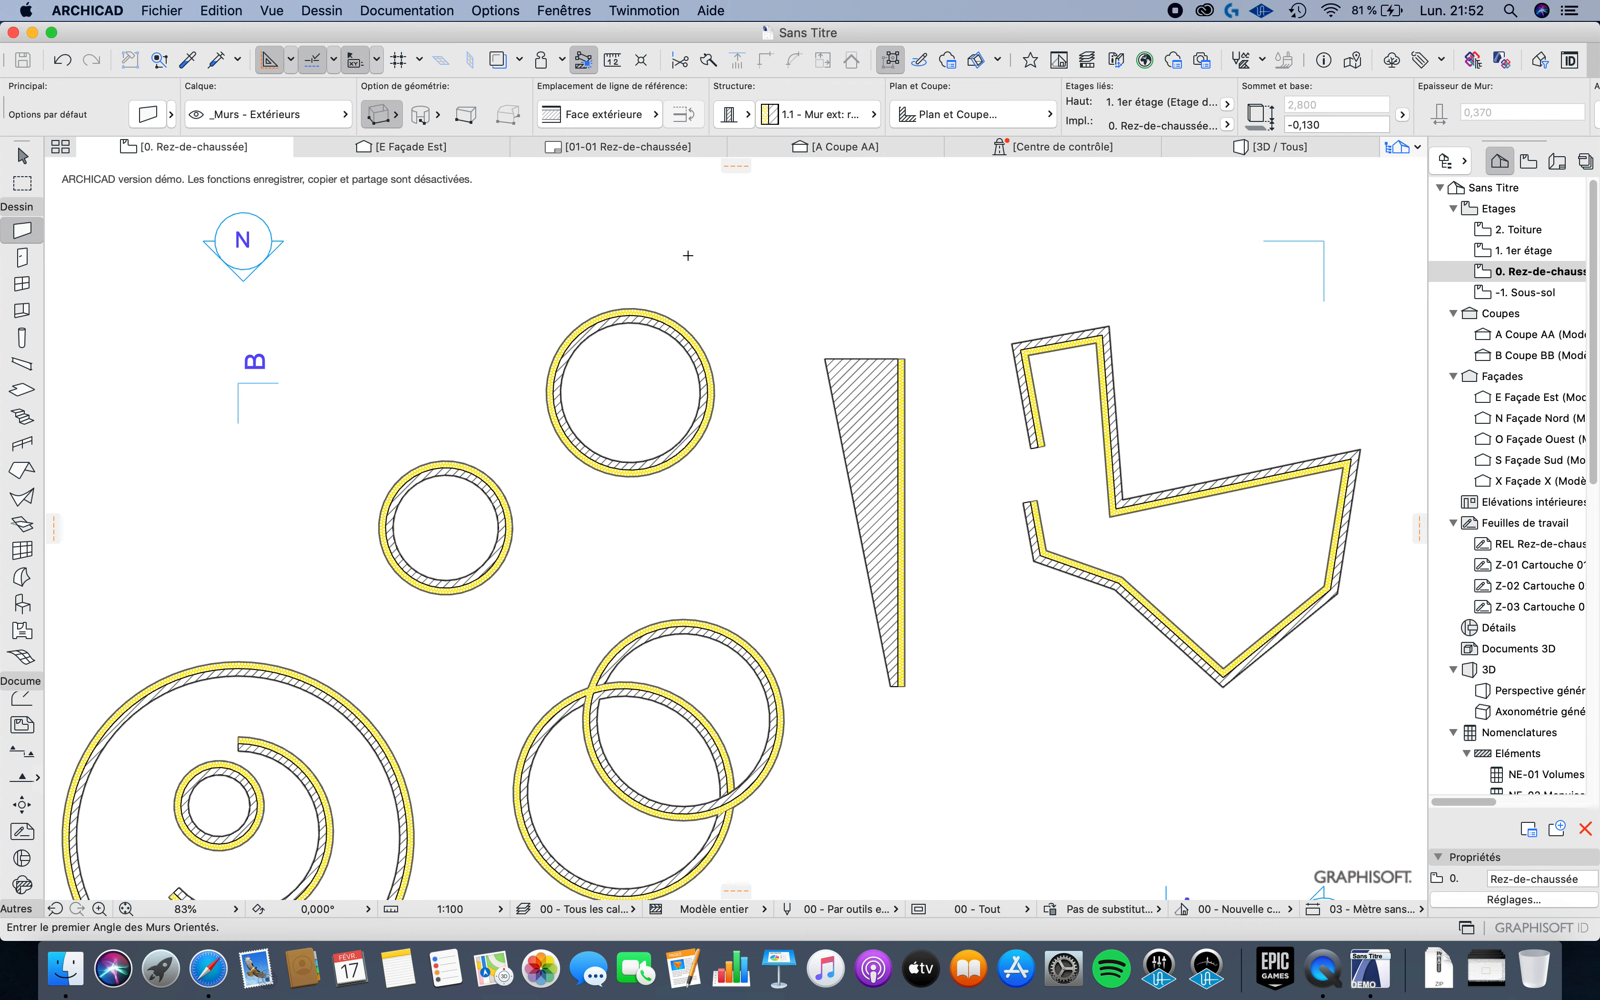
key(g)
key(g)
key(g)
key(g)
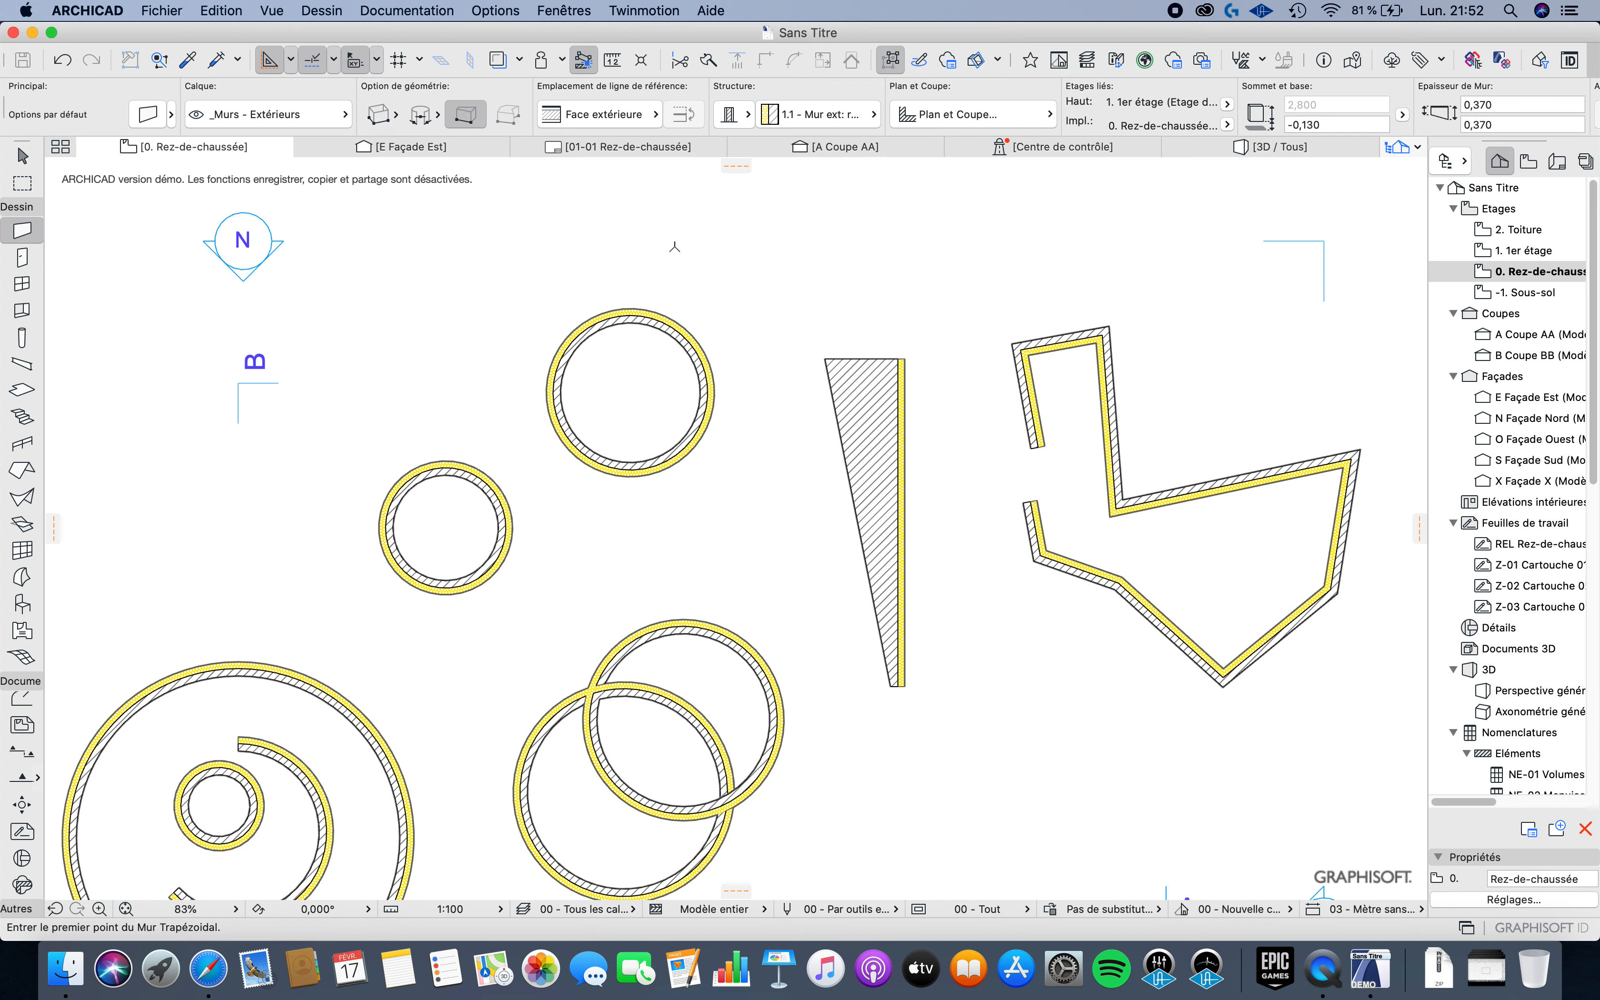
key(Escape)
Step: Examine all the drawn walls together on the ground-floor plan, comparing the results of the different geometry methods
scroll(602, 249, down, 5)
middle_drag(689, 356, 673, 457)
scroll(620, 385, down, 5)
scroll(700, 475, up, 7)
scroll(692, 488, down, 7)
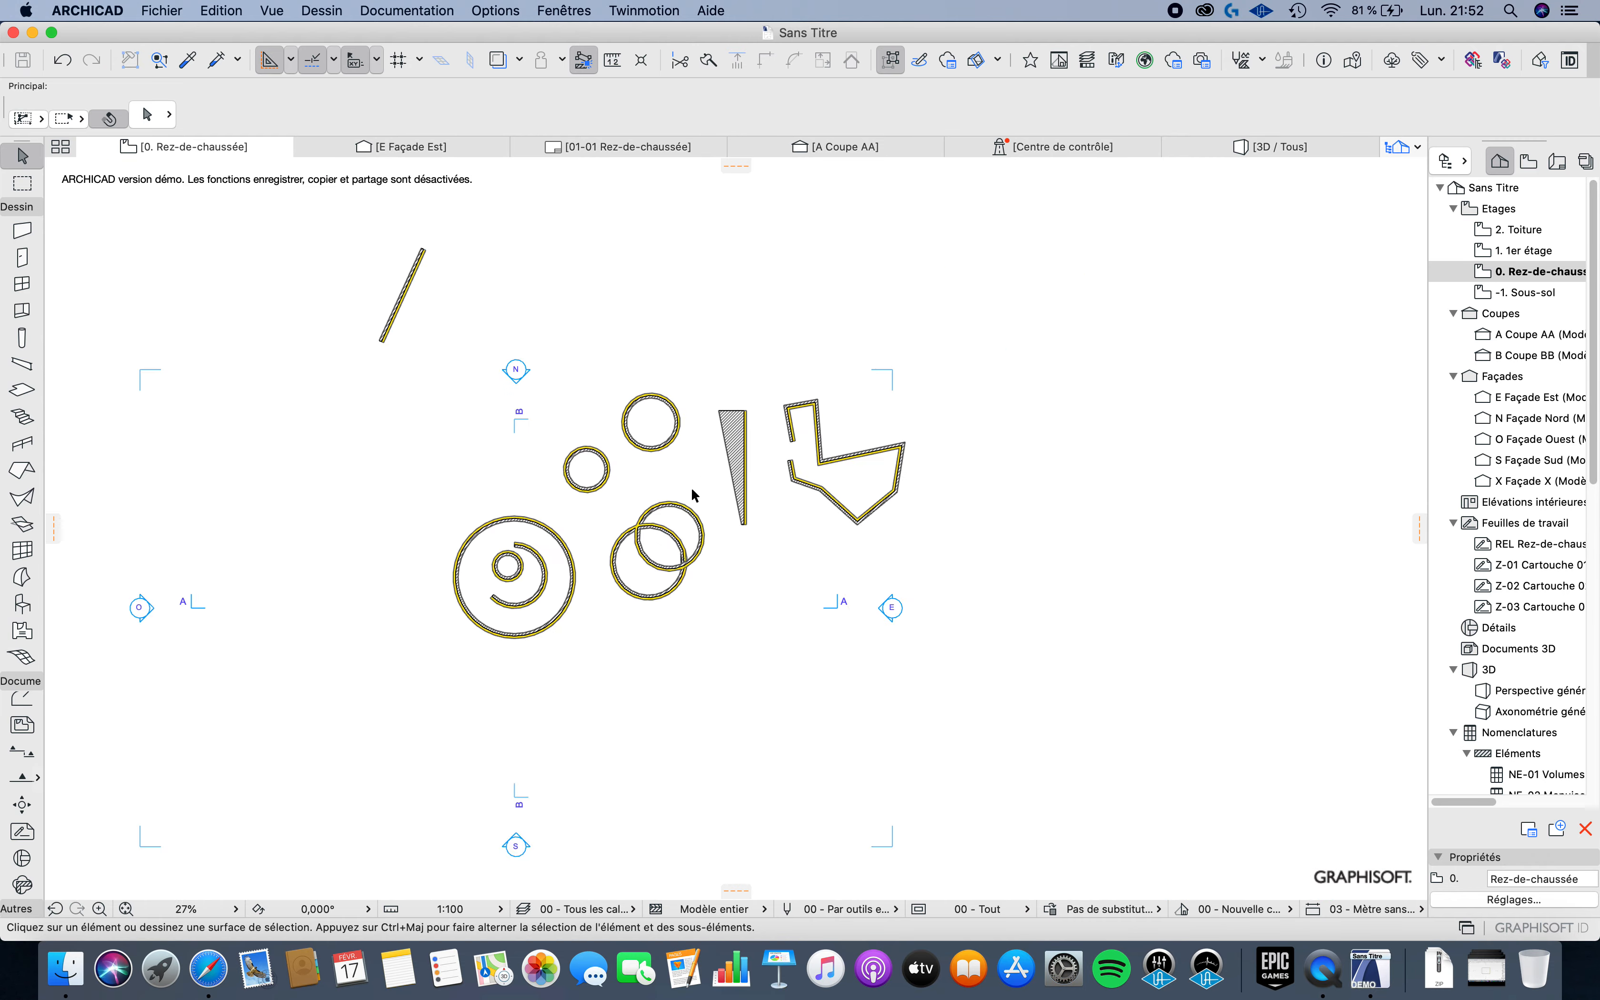
scroll(812, 452, up, 5)
scroll(812, 452, down, 3)
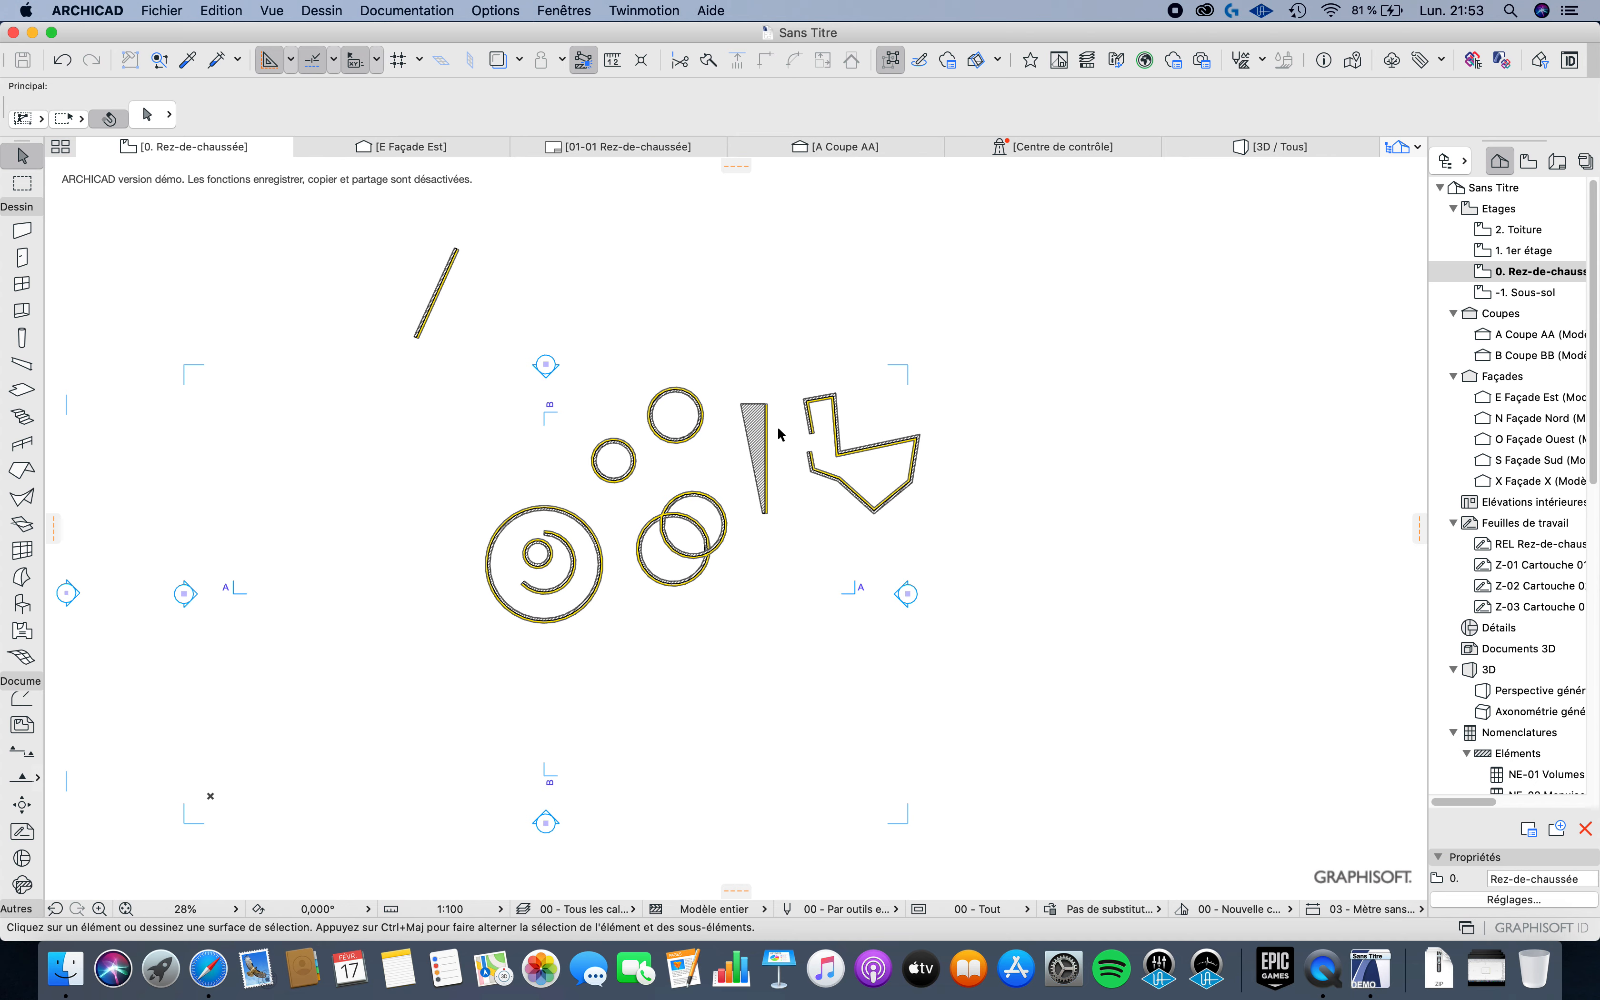
scroll(803, 493, up, 8)
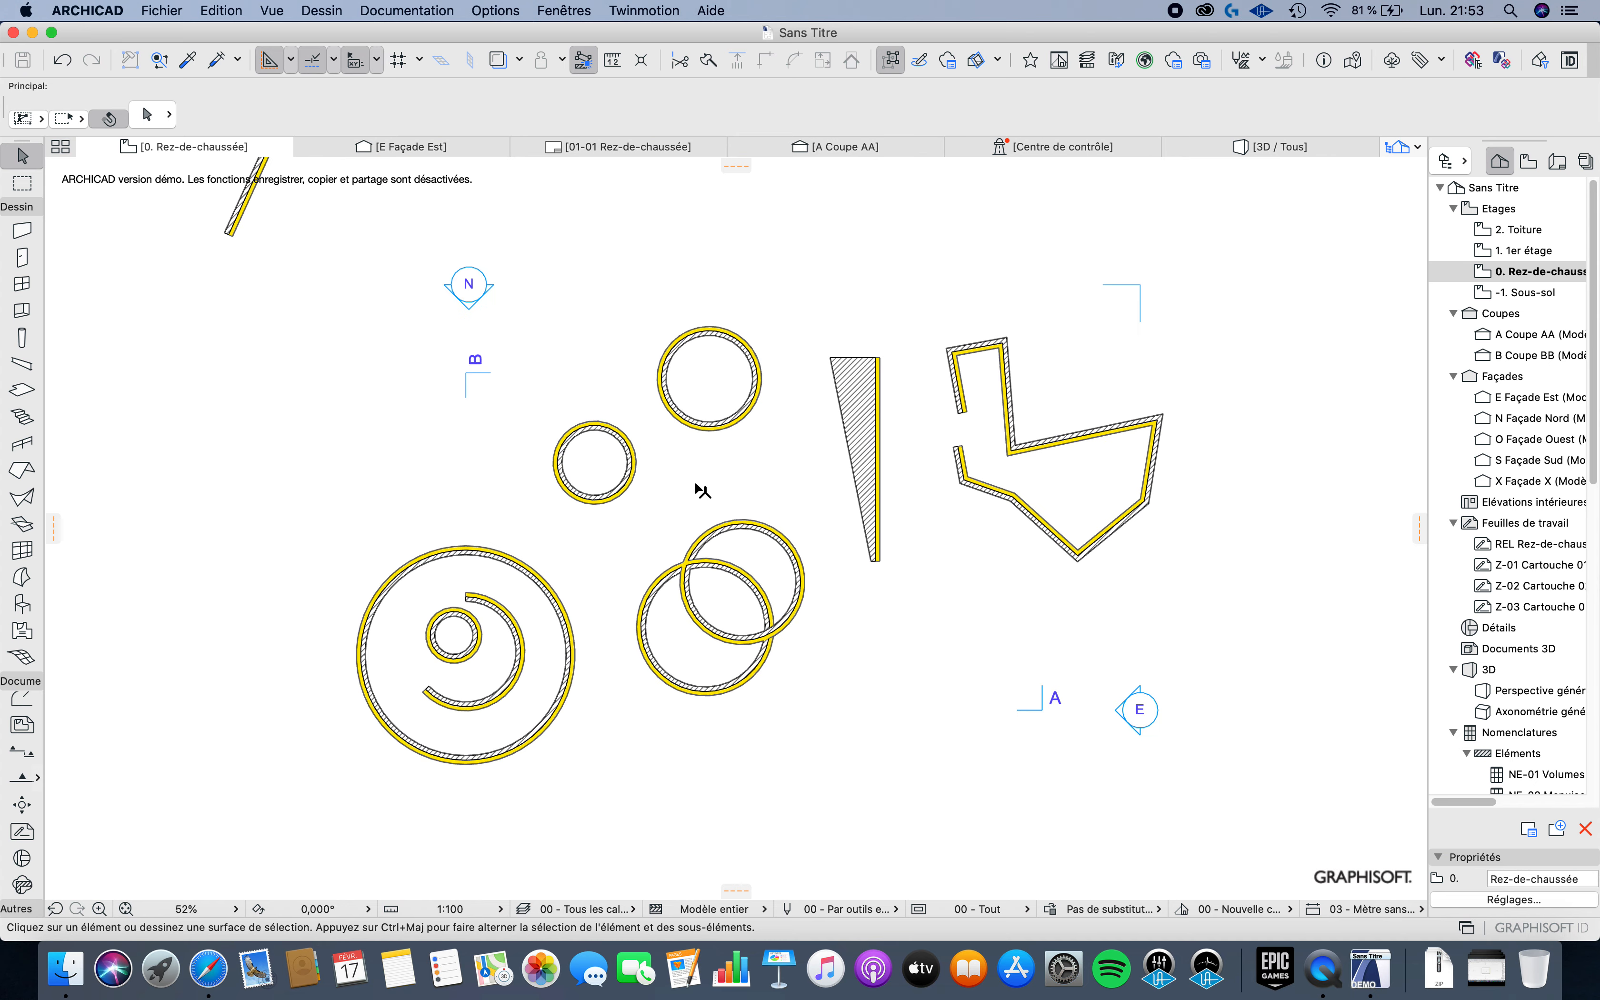
scroll(761, 566, down, 3)
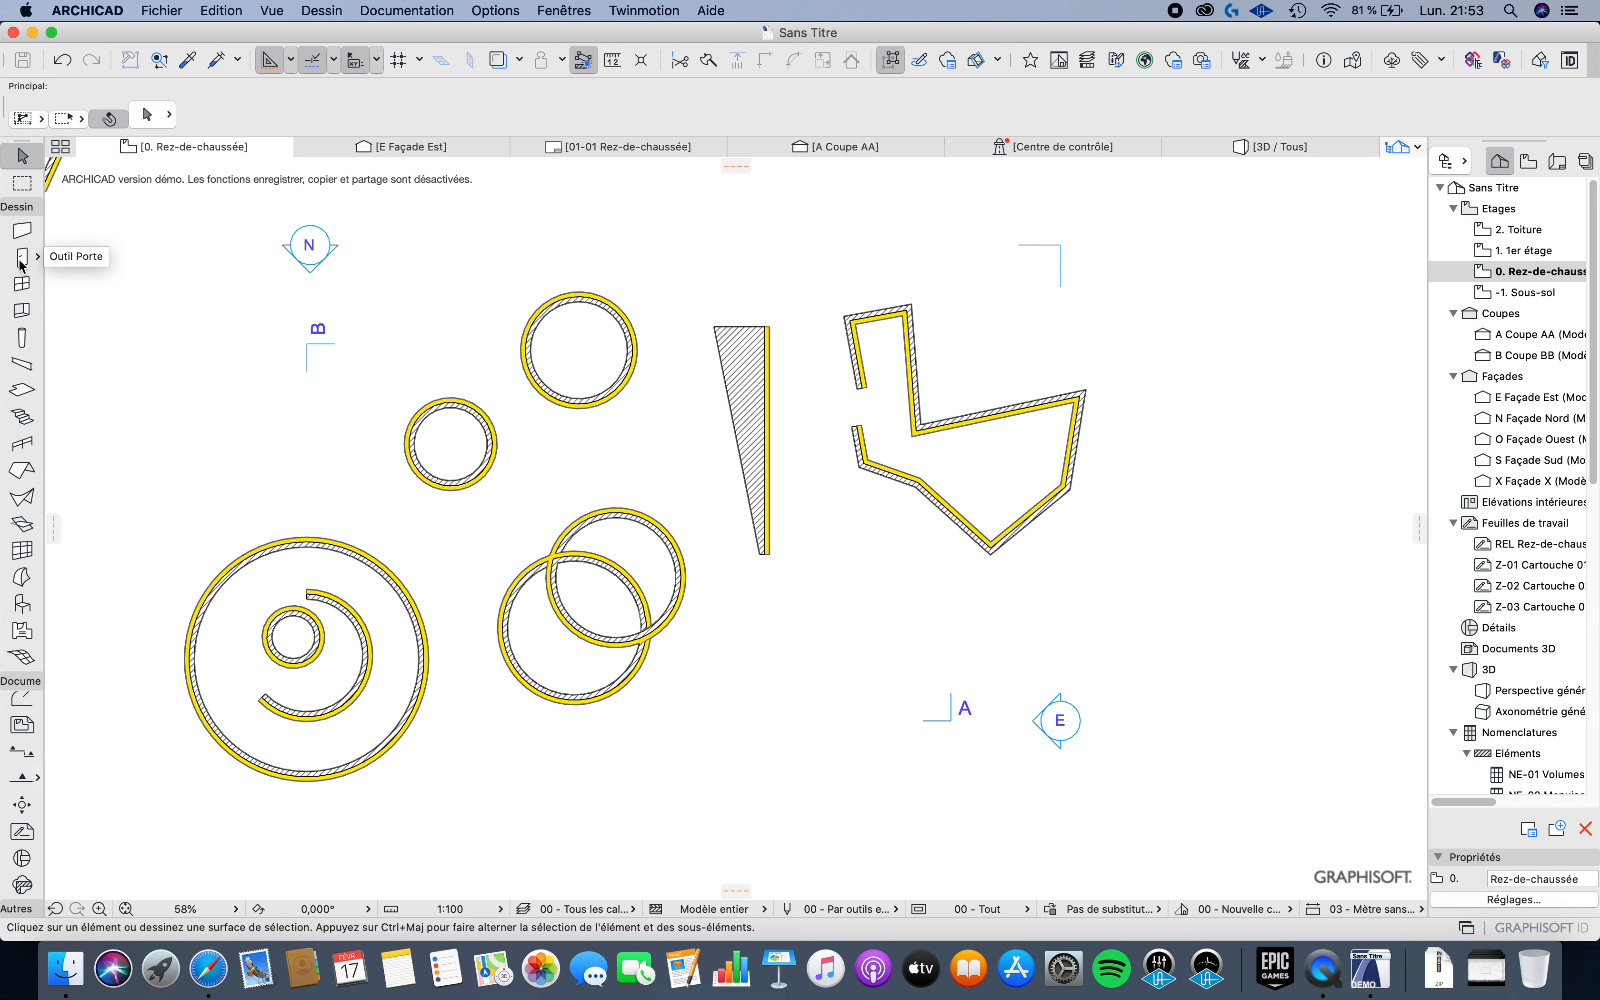
scroll(582, 428, down, 3)
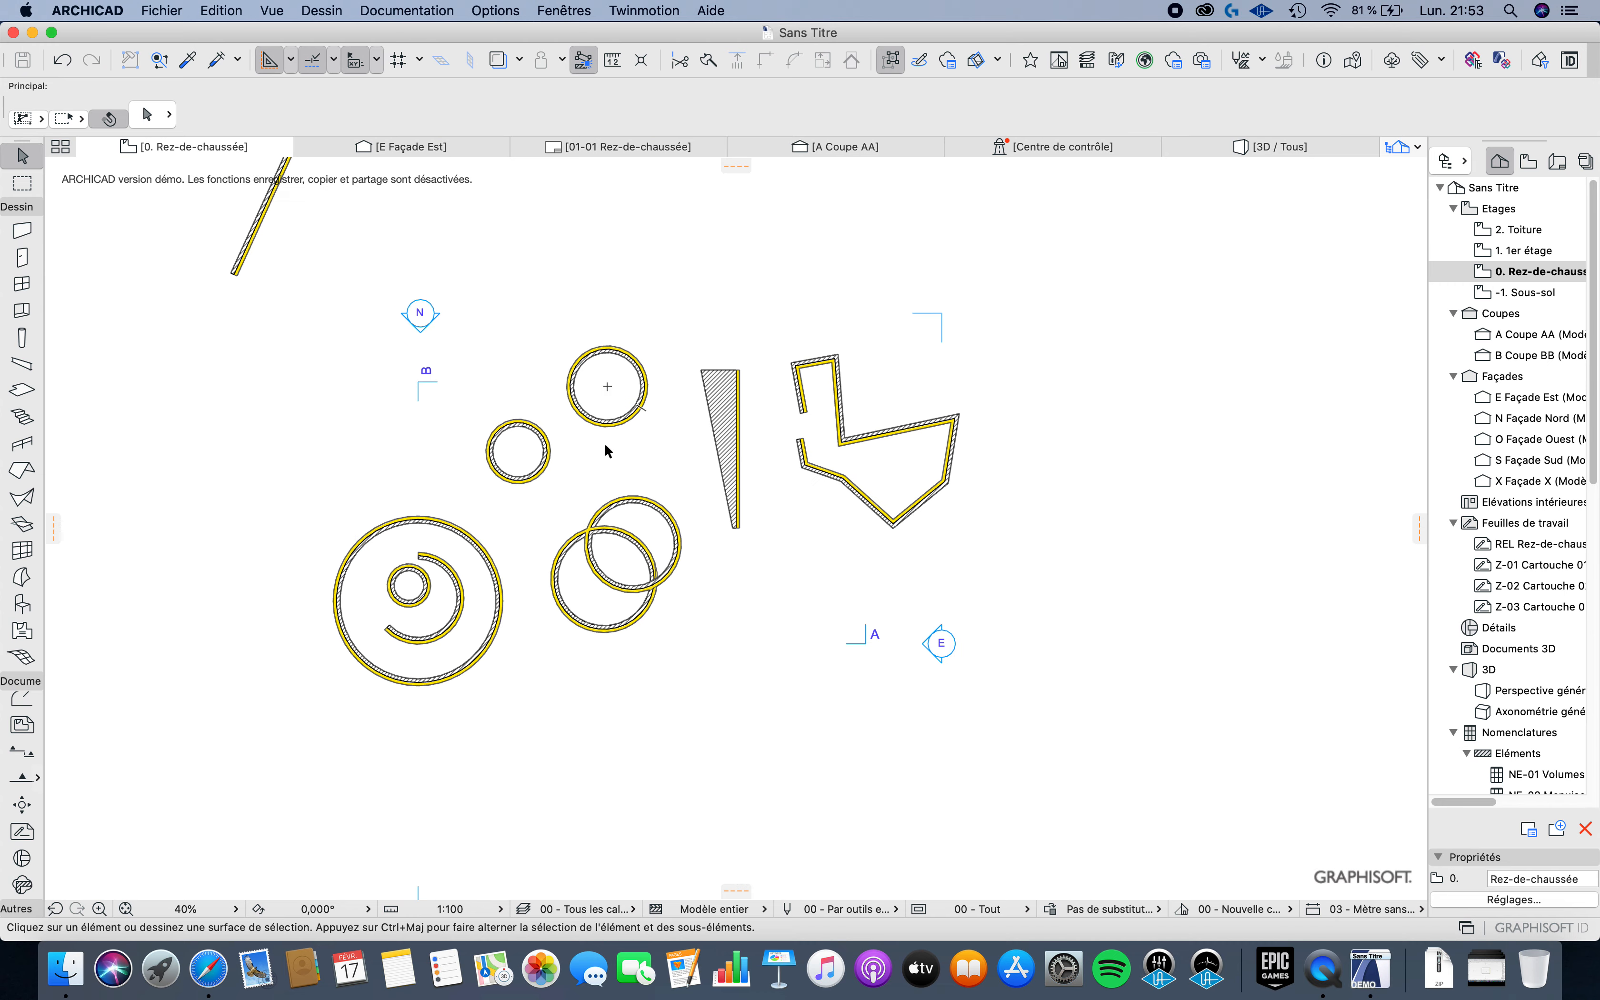
scroll(605, 449, up, 2)
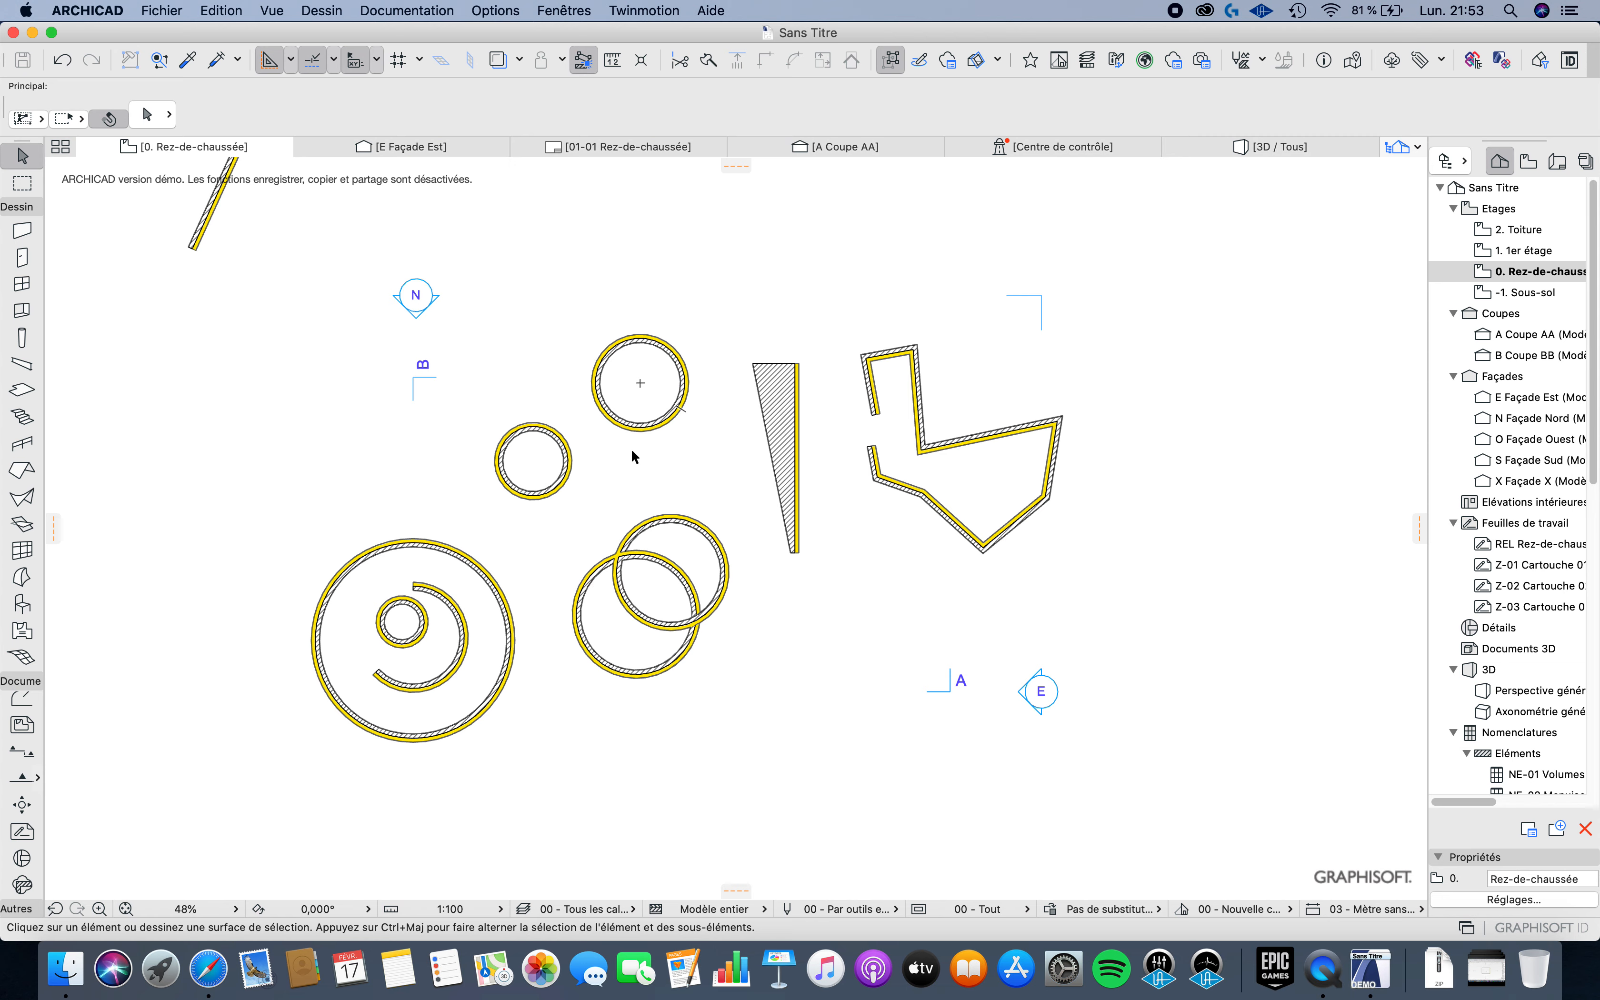